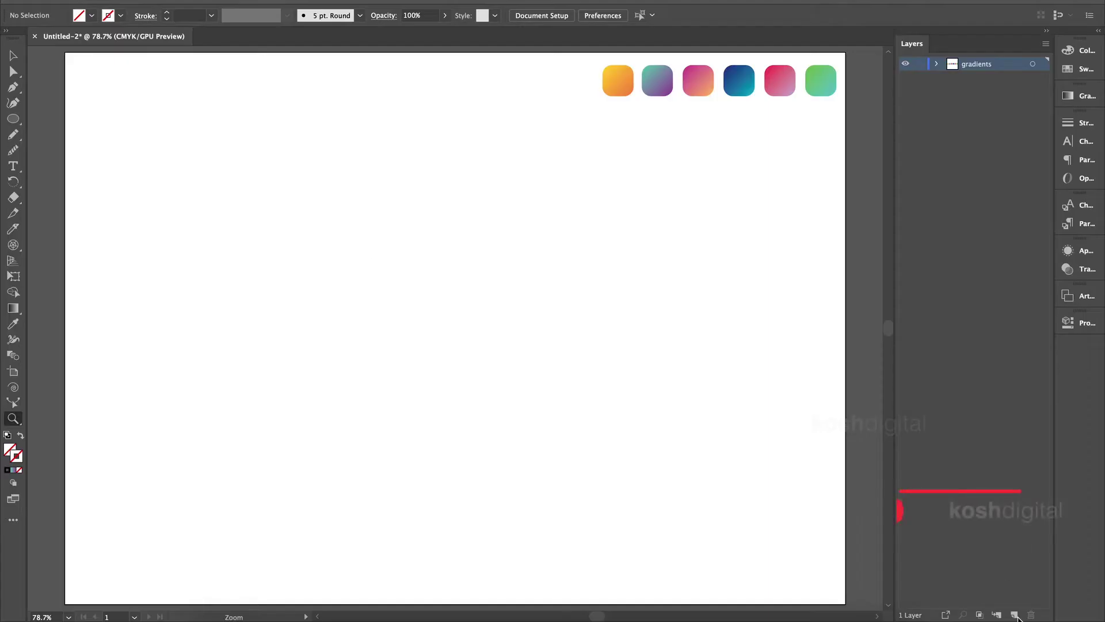
- Add a new layer above the gradients layer and draw a circle about 8.5 mm wide near the artboard's upper-left corner
click(1015, 614)
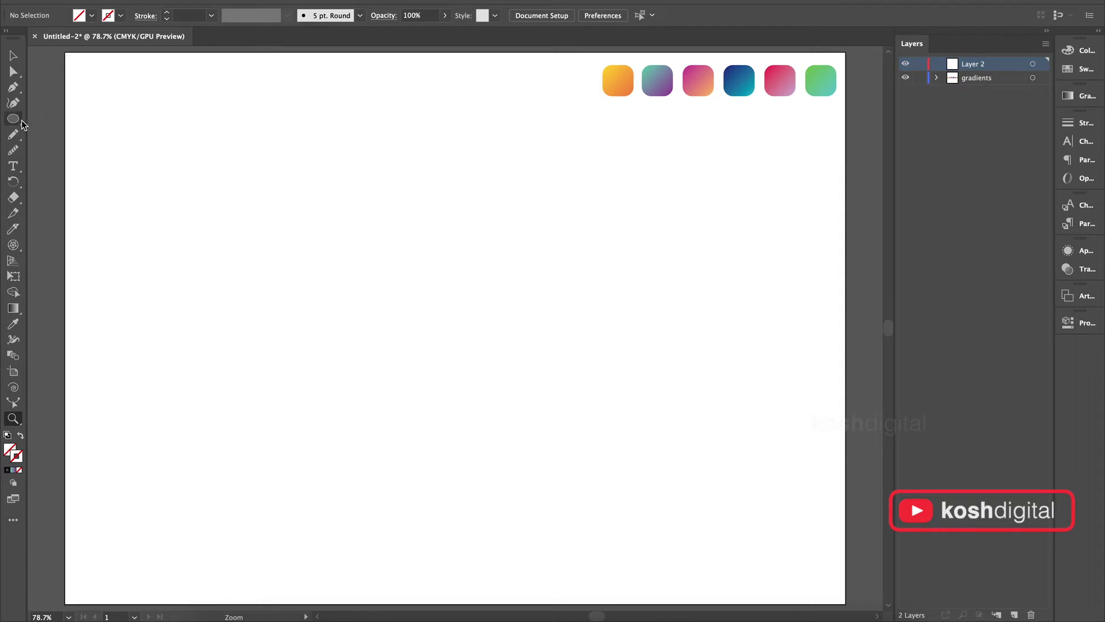
key(v)
drag(16, 127, 58, 134)
drag(152, 116, 164, 126)
- Sample the yellow-orange gradient swatch onto the circle and select the circle
key(v)
click(13, 323)
click(617, 81)
click(15, 55)
click(162, 114)
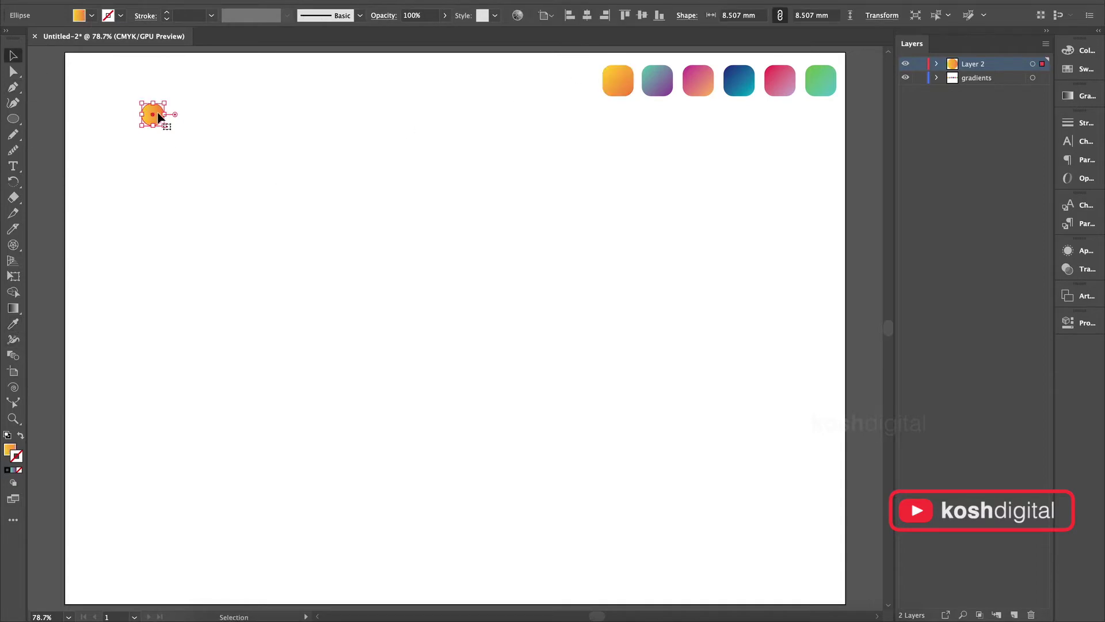
- Duplicate the circle a short distance to its right and fill the copy with the teal-purple gradient
click(236, 171)
drag(160, 121, 235, 114)
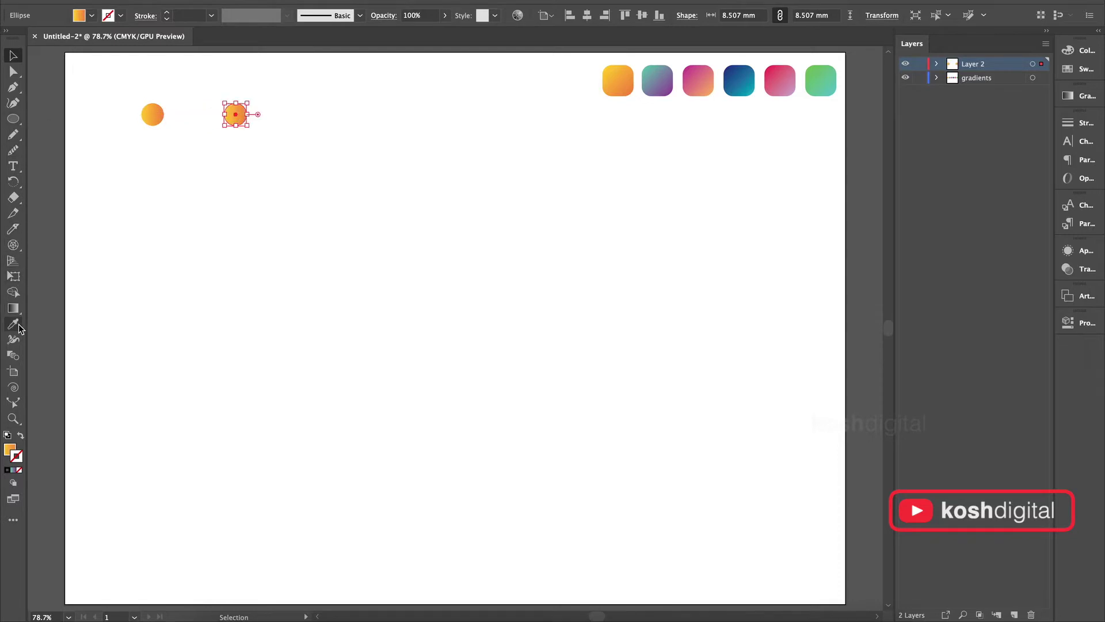
click(13, 324)
click(738, 79)
click(657, 83)
- Select both gradient circles and make a blend between them
click(13, 55)
drag(246, 143, 128, 98)
click(157, 0)
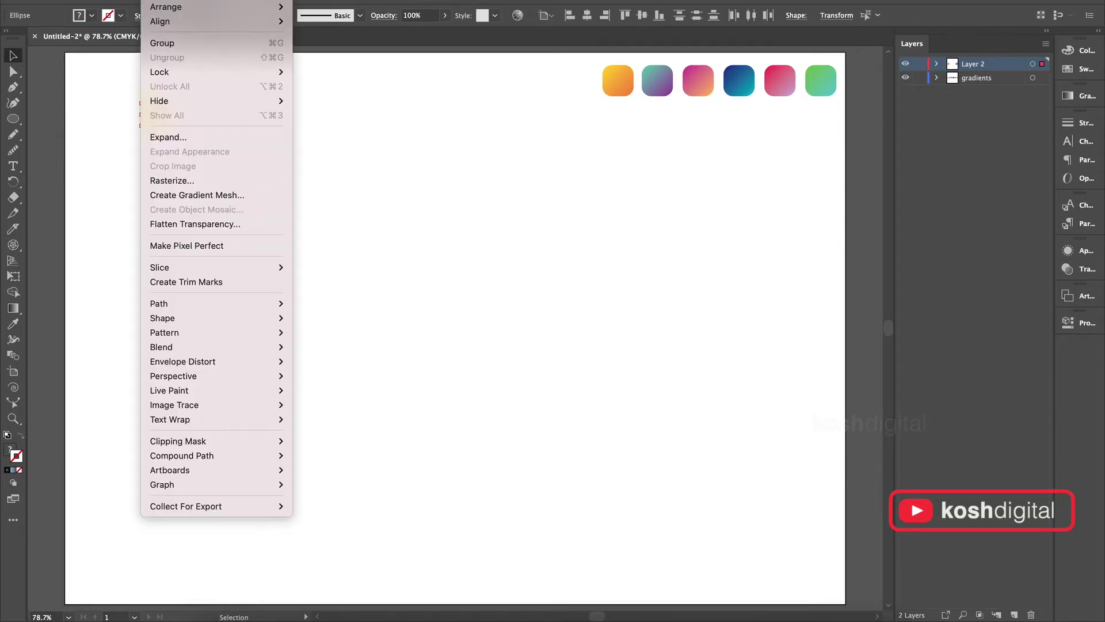
mouse_move(173, 347)
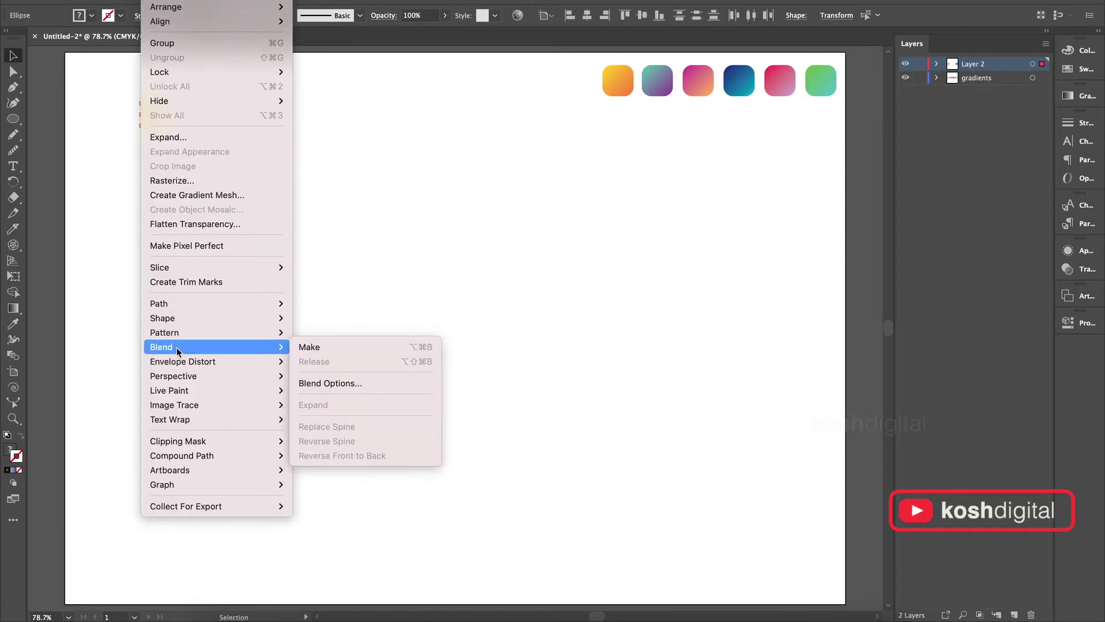
click(312, 347)
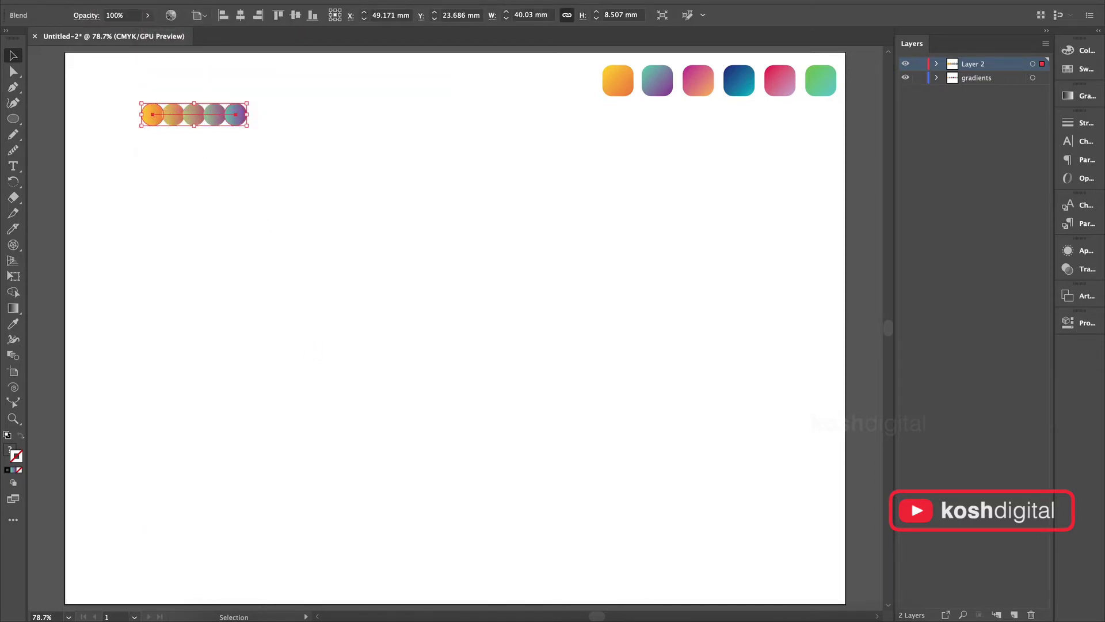
- Set the blend's spacing to Specified Steps with 3 steps, previewing both orientations and keeping the first one
click(190, 3)
mouse_move(229, 324)
mouse_move(209, 348)
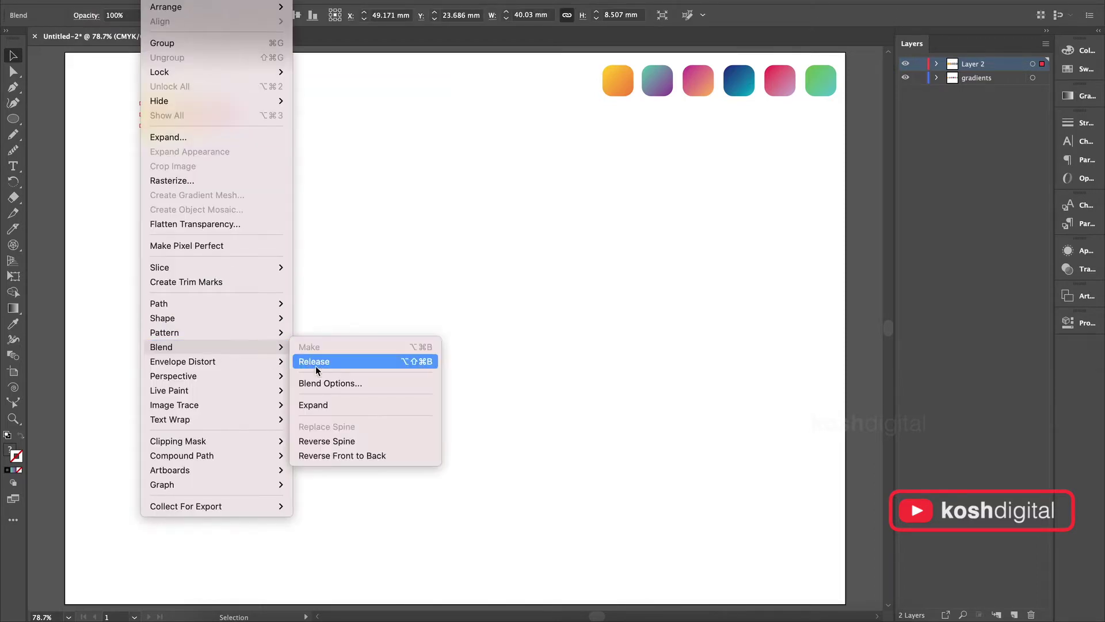
click(330, 384)
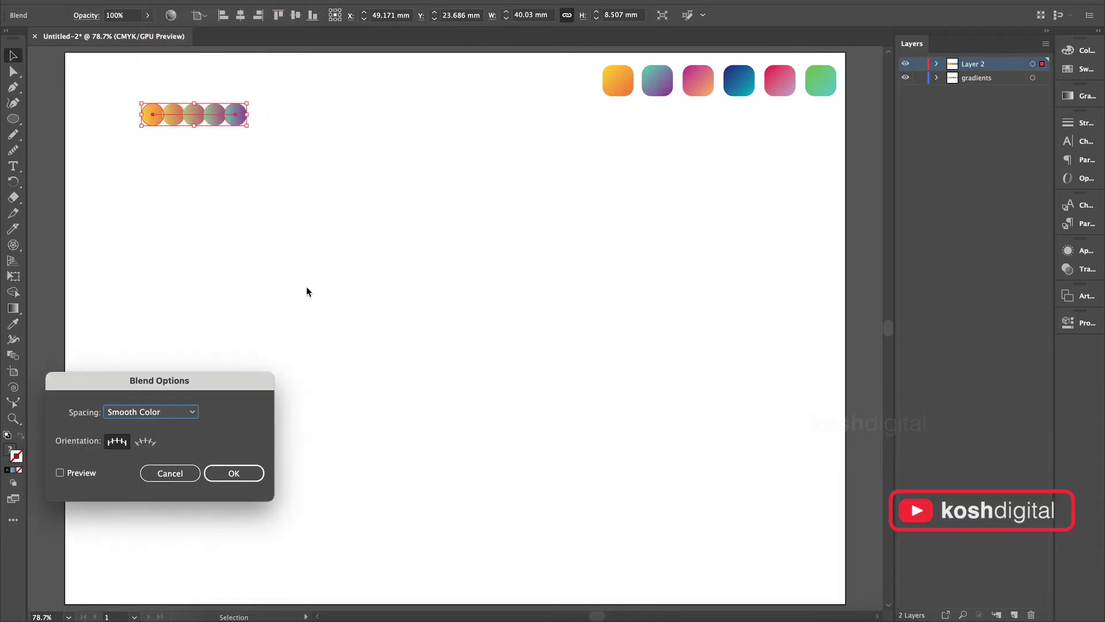
click(83, 475)
click(178, 412)
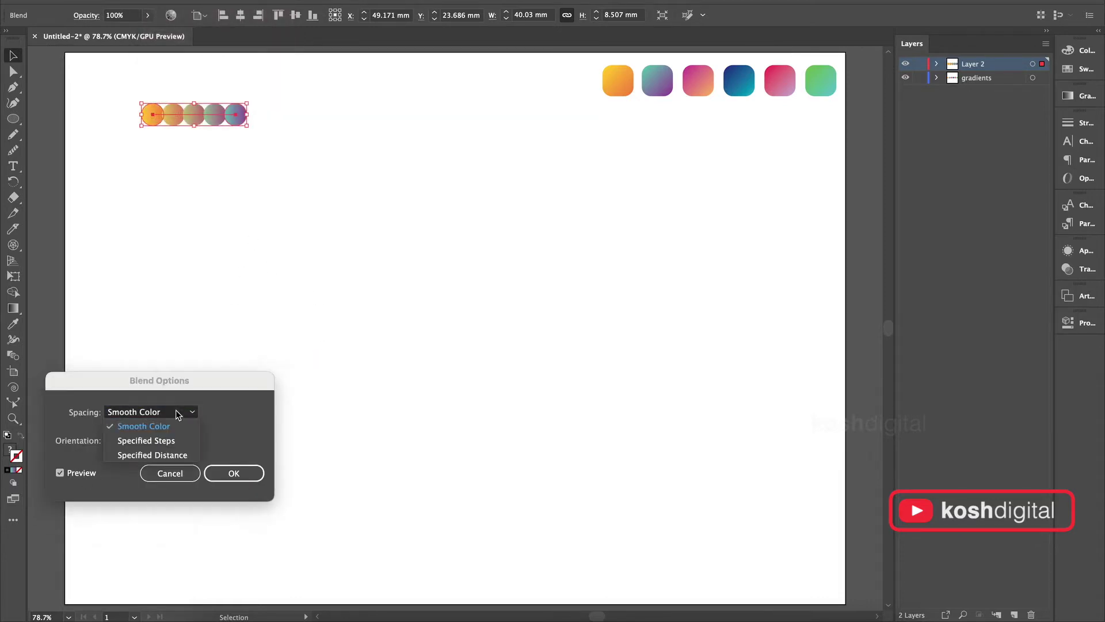
click(170, 441)
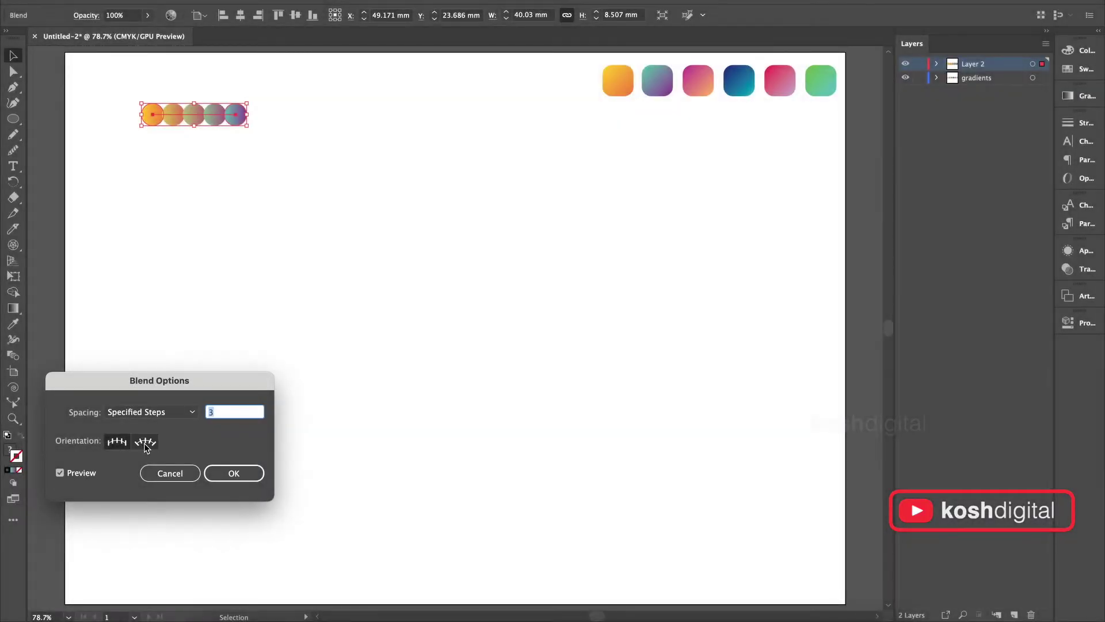
click(145, 445)
click(124, 443)
drag(196, 376, 278, 292)
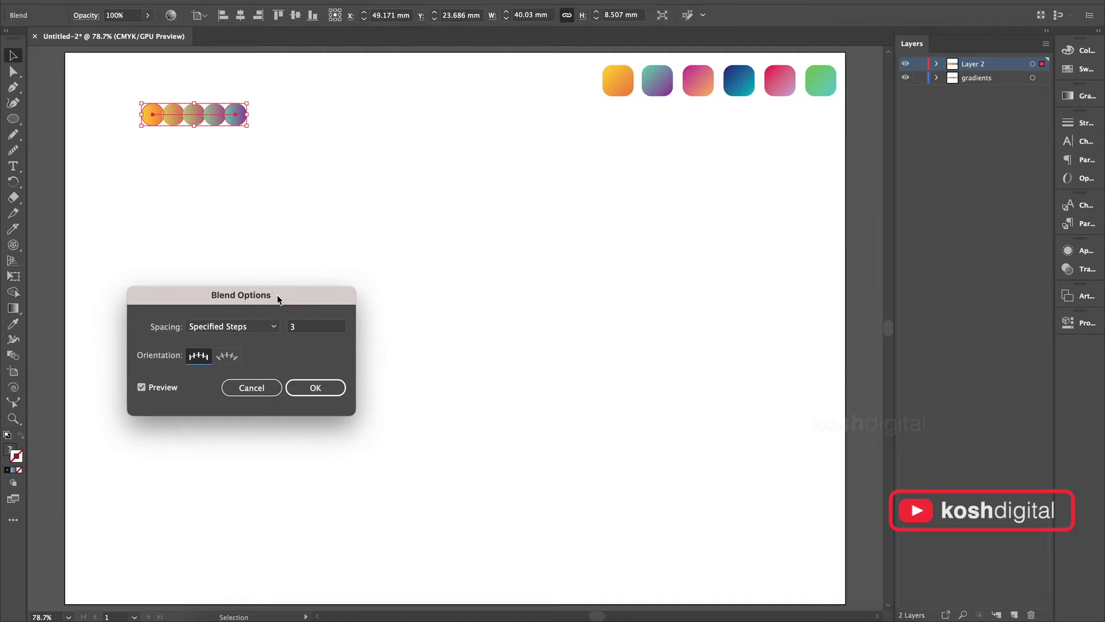
click(324, 394)
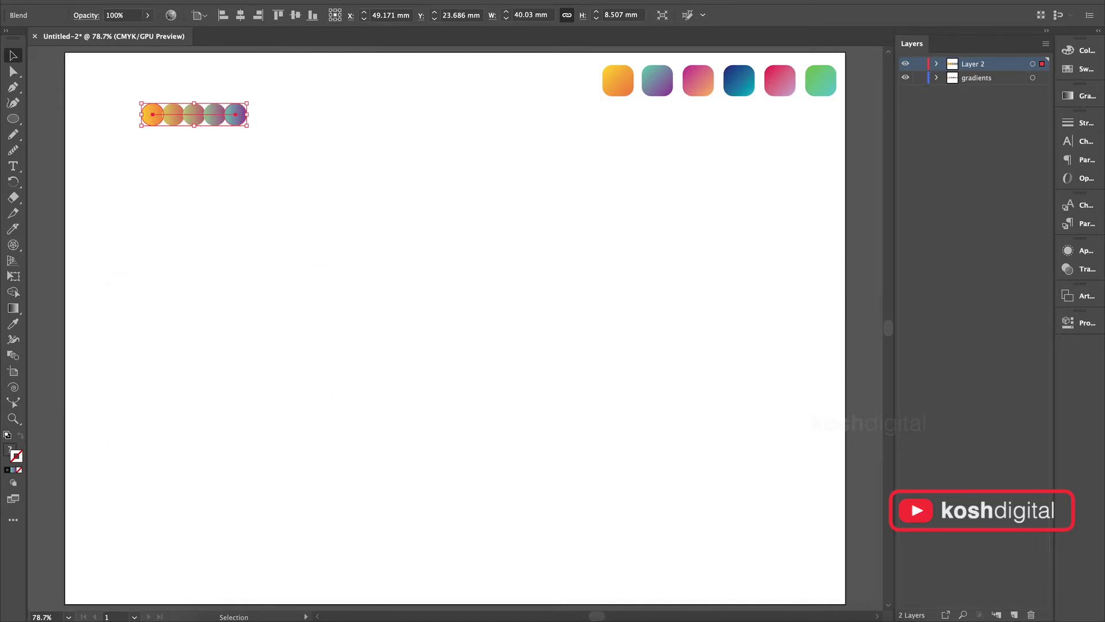
- Set the blend's specified steps to 10 with preview enabled
click(156, 1)
mouse_move(193, 343)
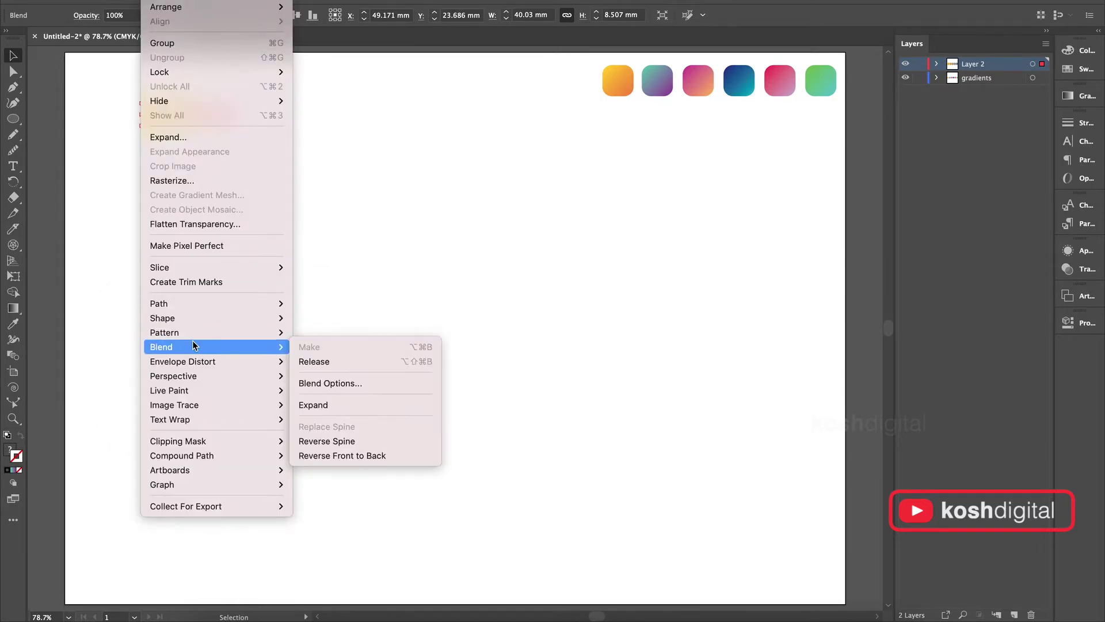
click(380, 384)
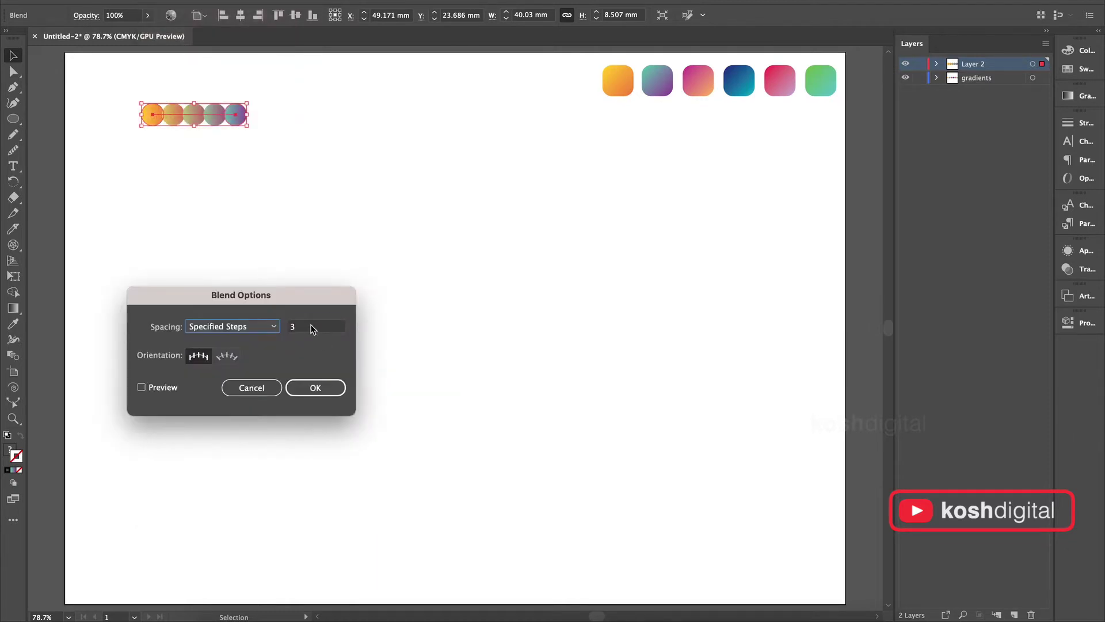
click(311, 327)
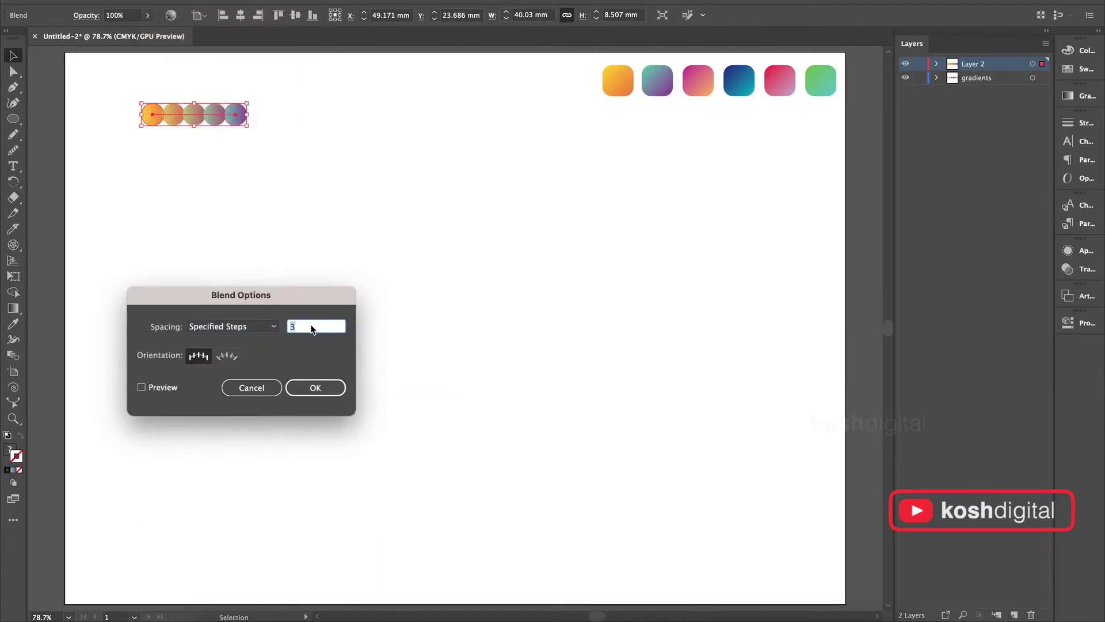
click(165, 390)
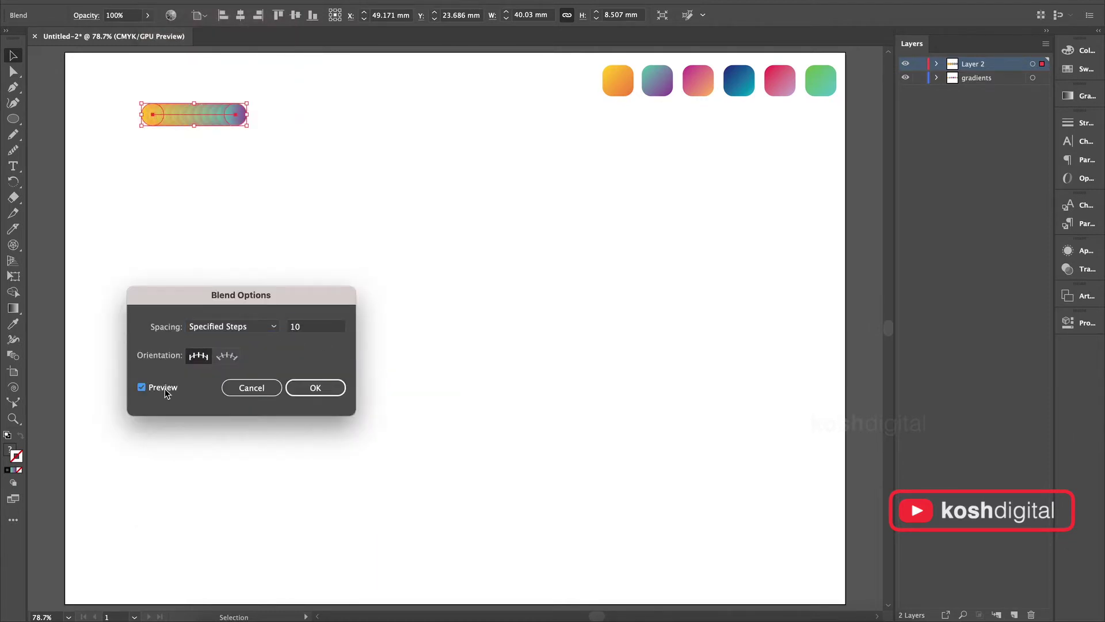
click(315, 387)
- Paste a copy of the blend and align it horizontally beside the original, to its right
click(233, 148)
drag(271, 84, 115, 142)
click(321, 165)
key(ctrl+v)
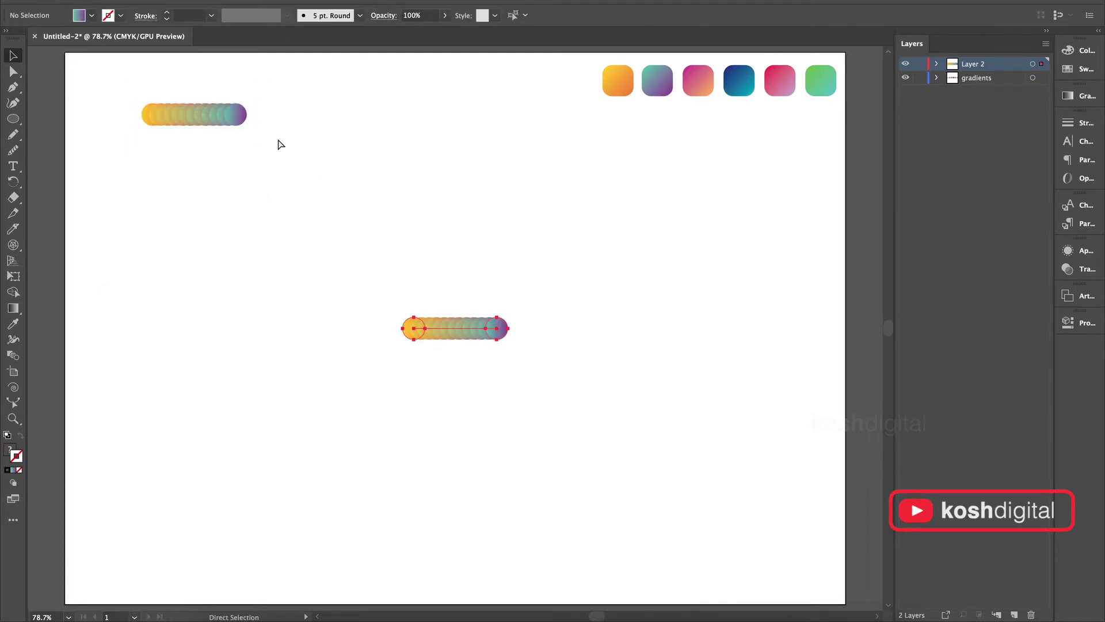
drag(454, 326, 342, 119)
- Set the copied blend's specified steps to 1500
click(158, 0)
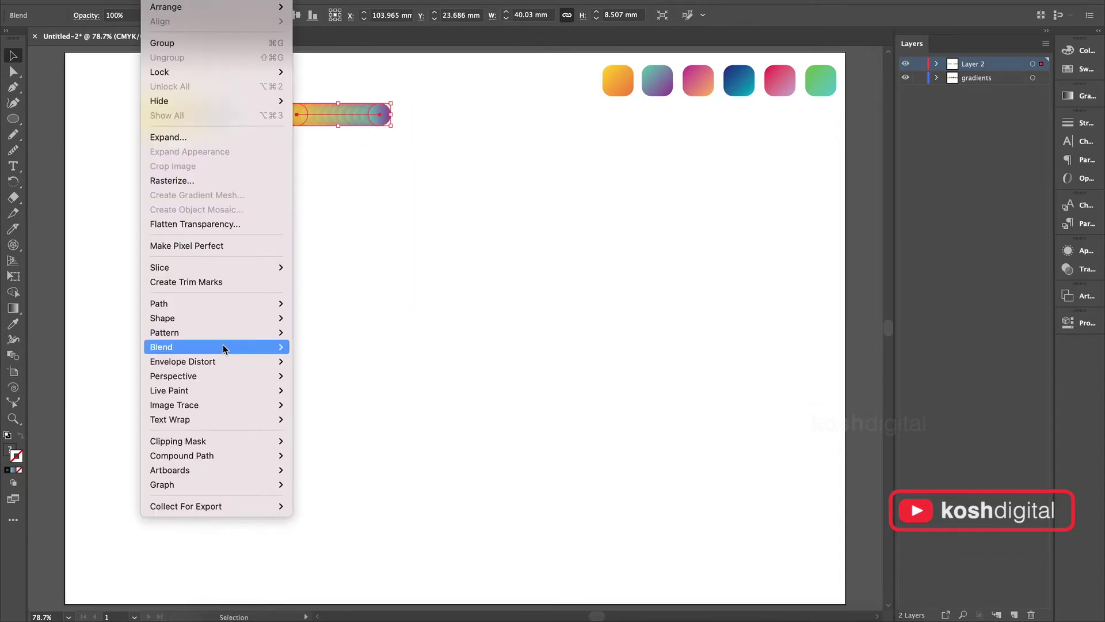
mouse_move(227, 347)
click(320, 380)
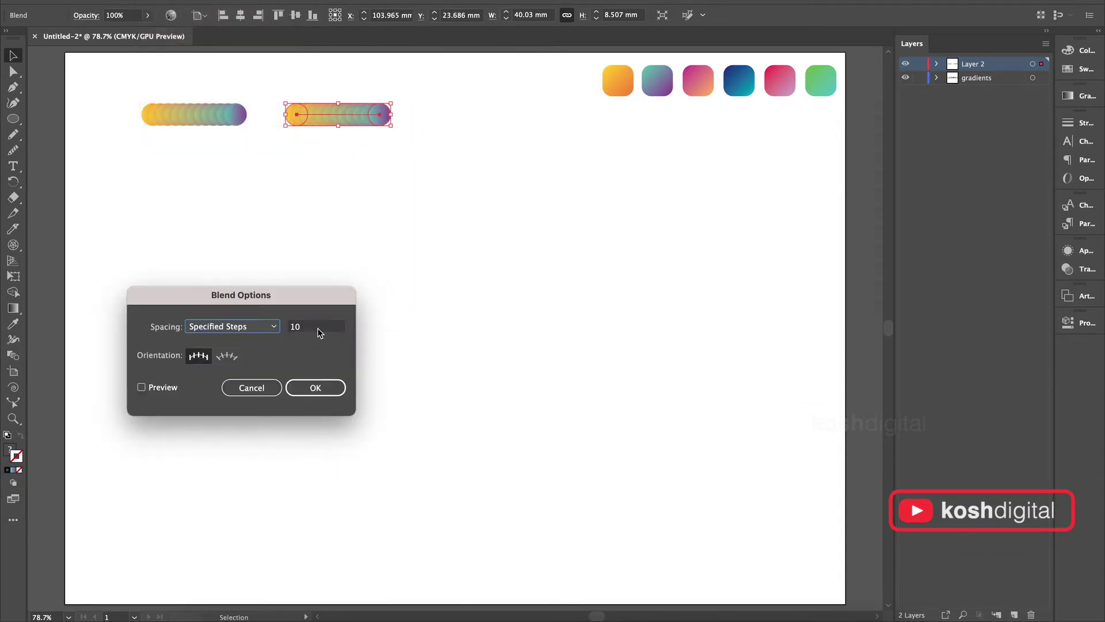
click(318, 329)
text(1500)
key(Return)
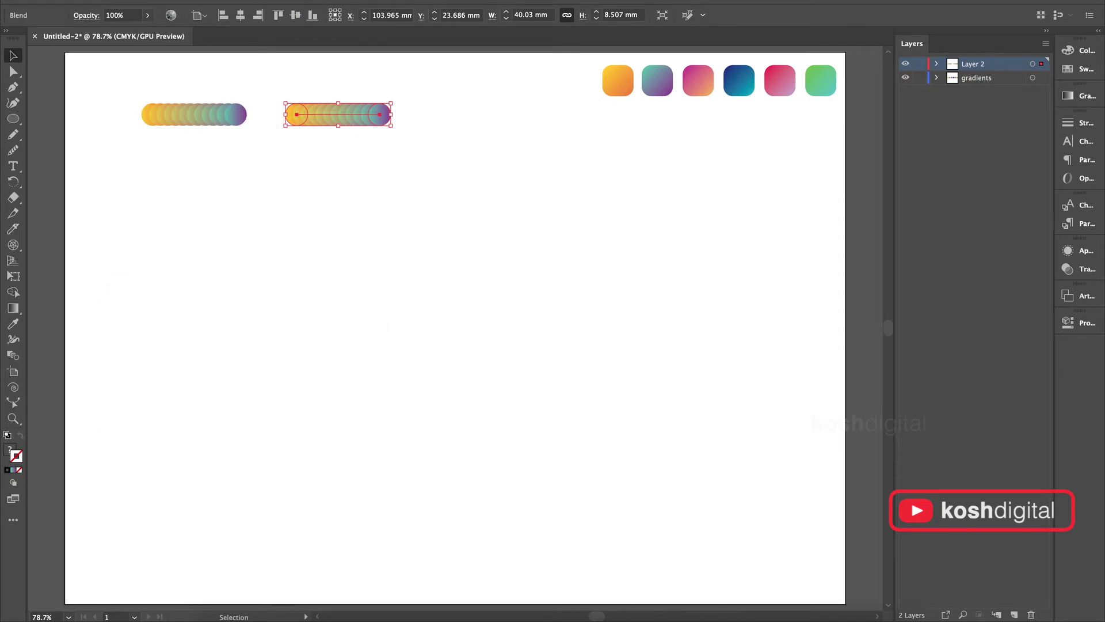
- Compare the smoothness of the two blends up close
click(271, 111)
scroll(272, 112, up, 3)
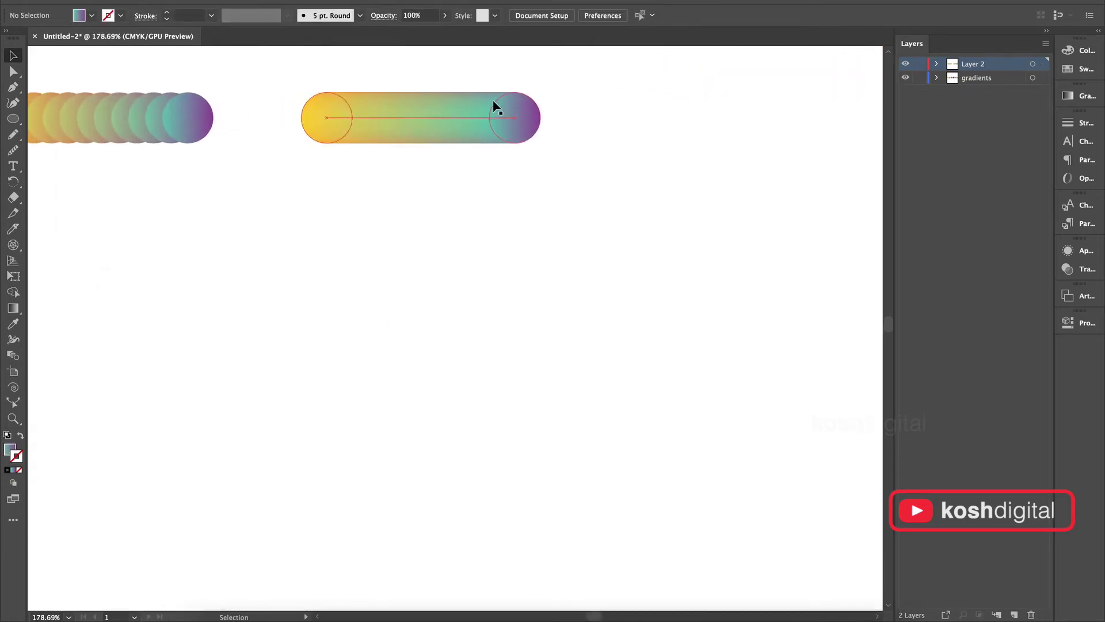
scroll(513, 213, down, 3)
scroll(513, 213, down, 1)
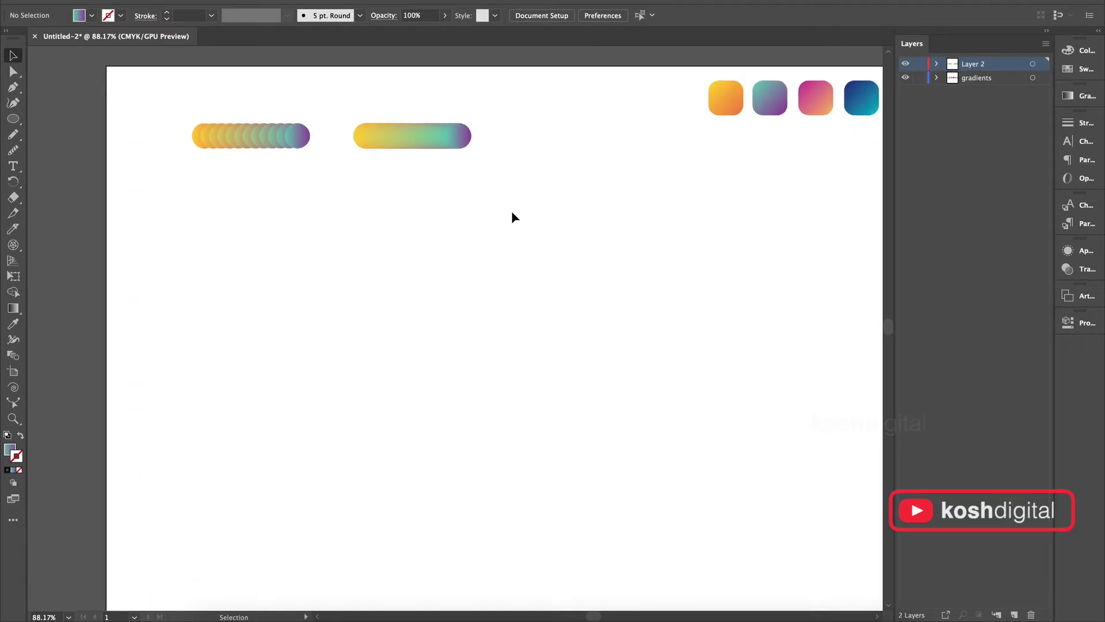
key(z)
scroll(511, 211, down, 1)
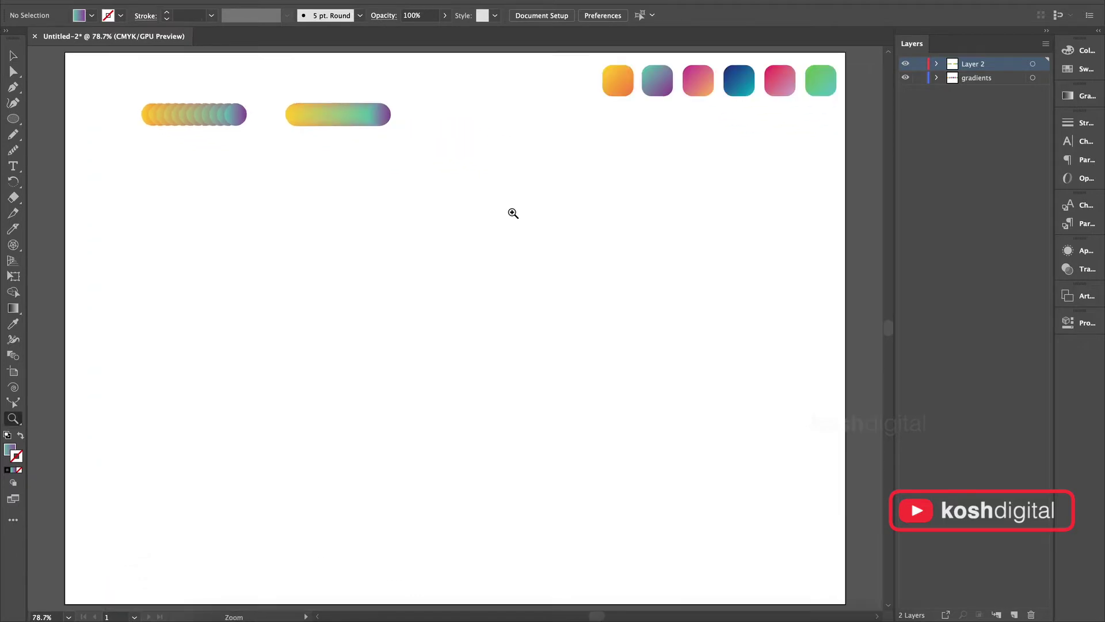
click(15, 56)
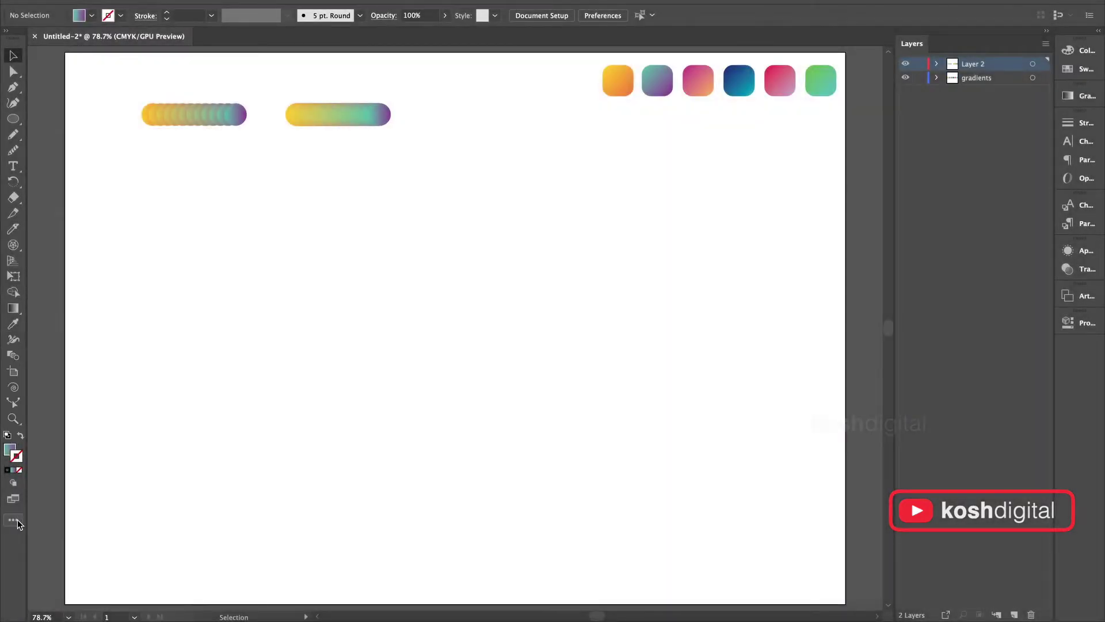
- Browse the complete tool list and try adding the Magic Wand tool to the toolbar
click(17, 520)
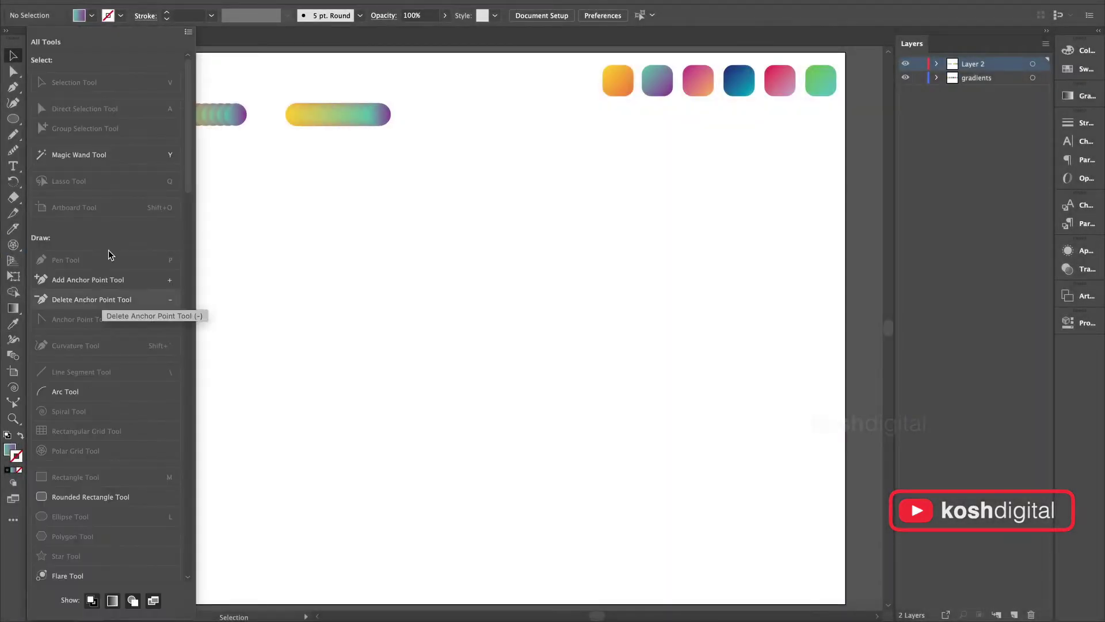
scroll(109, 244, down, 4)
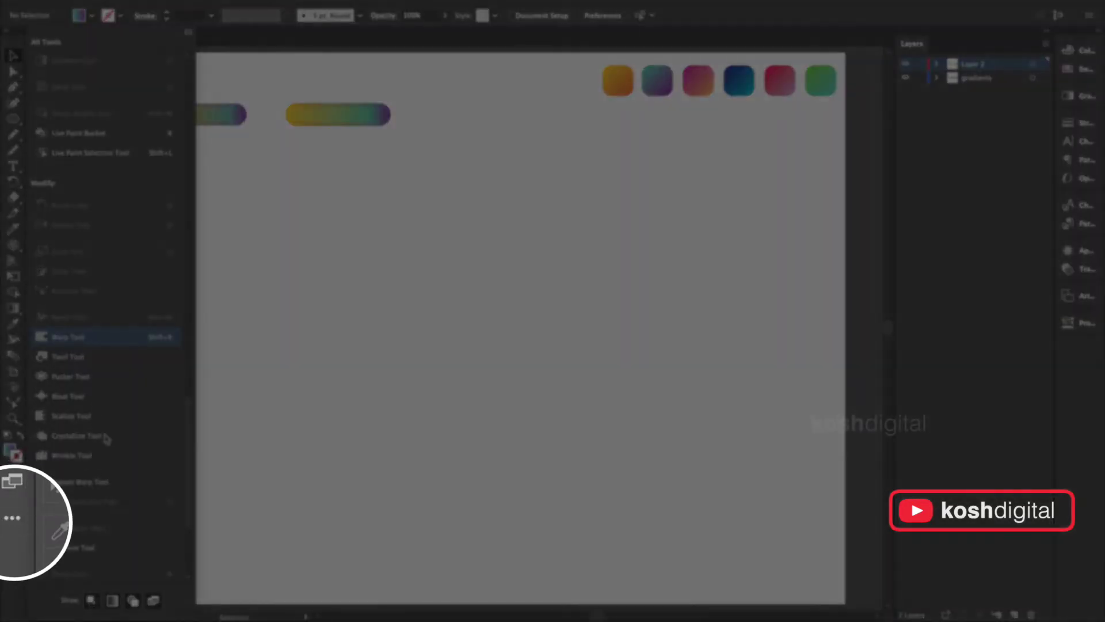
scroll(71, 242, up, 10)
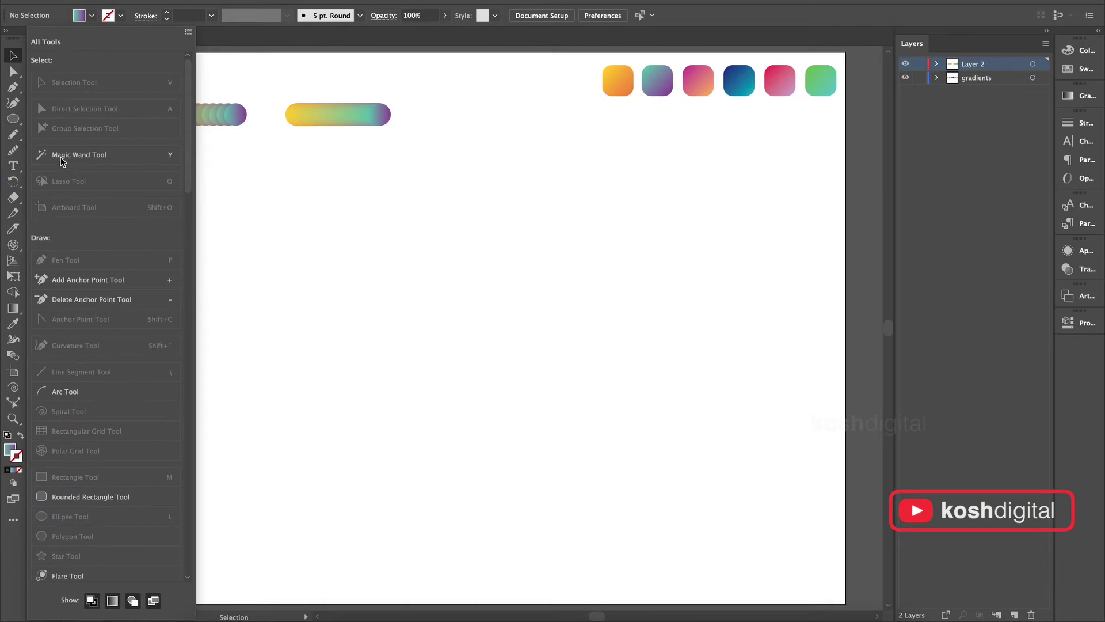
drag(62, 156, 16, 429)
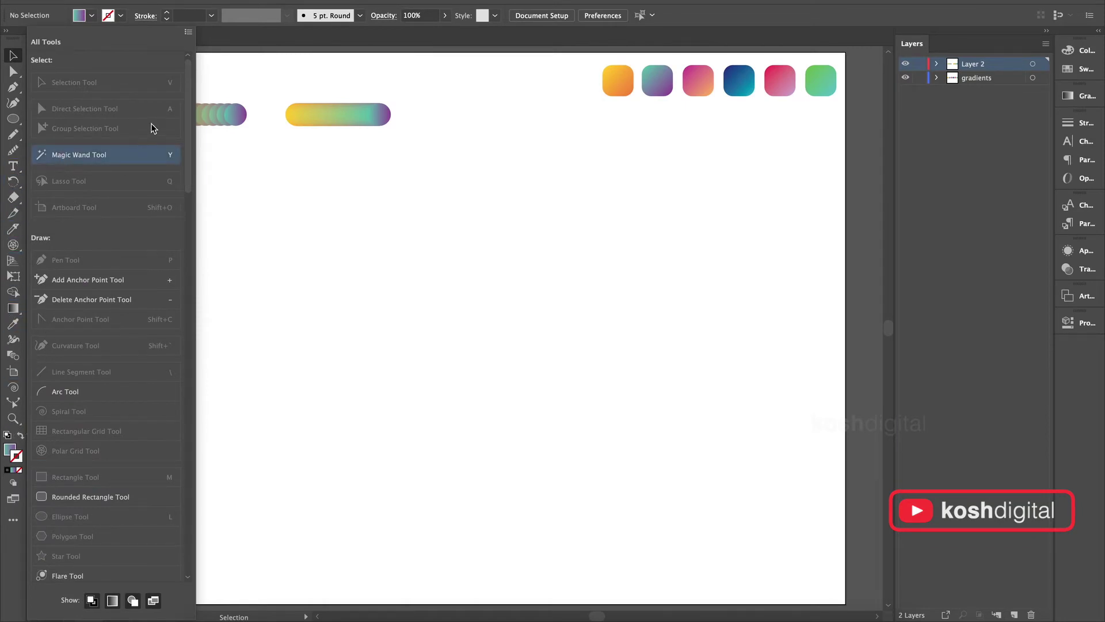
click(14, 520)
- Draw a spiral with a 0.25 pt stroke and move it to the lower-left part of the artboard
click(13, 387)
drag(525, 373, 637, 317)
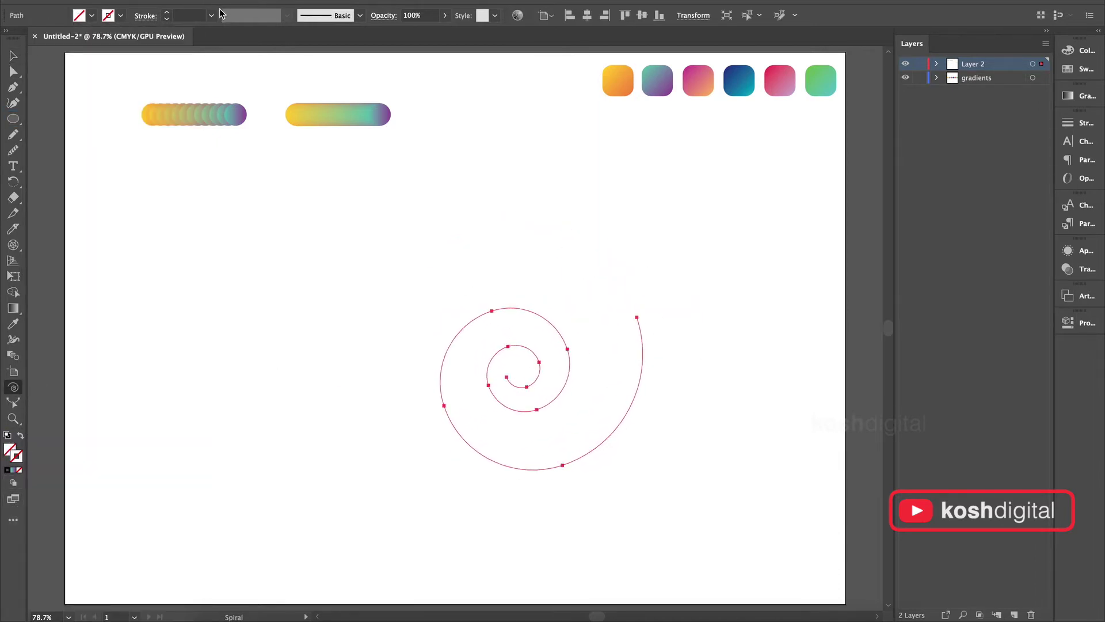
click(212, 16)
click(225, 30)
key(a)
drag(535, 381, 289, 423)
click(409, 385)
- Draw a freehand looping curve with the Pencil tool from the spiral's outer end rightward, and check where the two paths meet
click(15, 134)
mouse_move(393, 358)
mouse_down()
mouse_move(288, 236)
mouse_move(651, 350)
mouse_move(635, 229)
mouse_up()
click(13, 55)
scroll(425, 369, up, 6)
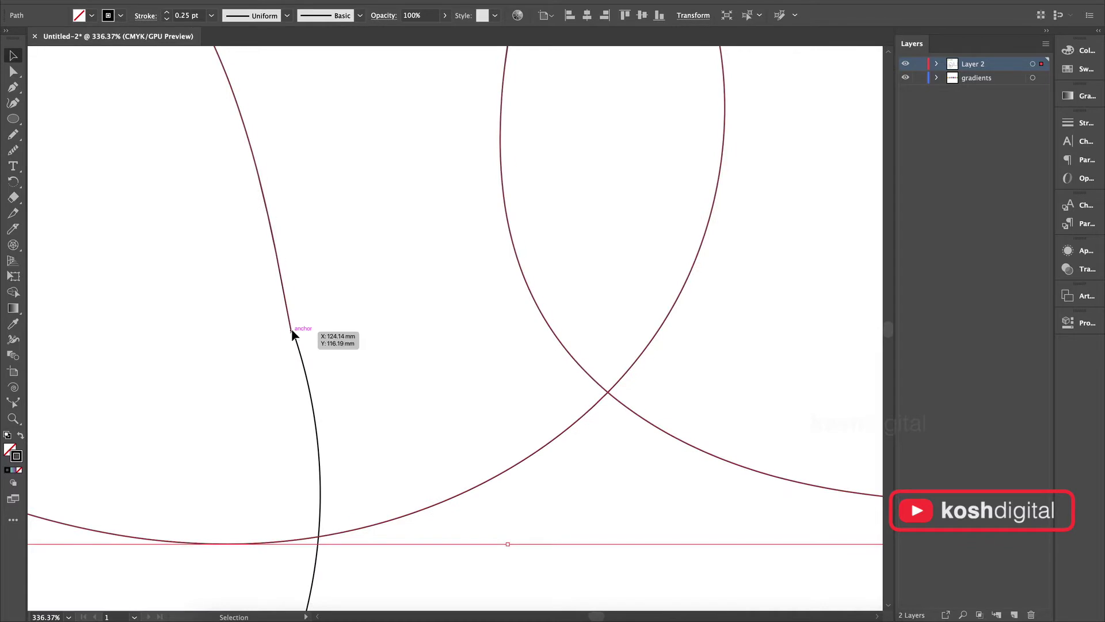
scroll(372, 329, down, 6)
- Select the spiral and the freehand curve and join them into a single path
drag(474, 420, 230, 263)
click(164, 1)
mouse_move(224, 304)
click(389, 304)
- Smooth the joined path along its rightmost bend with the Smooth tool
click(17, 71)
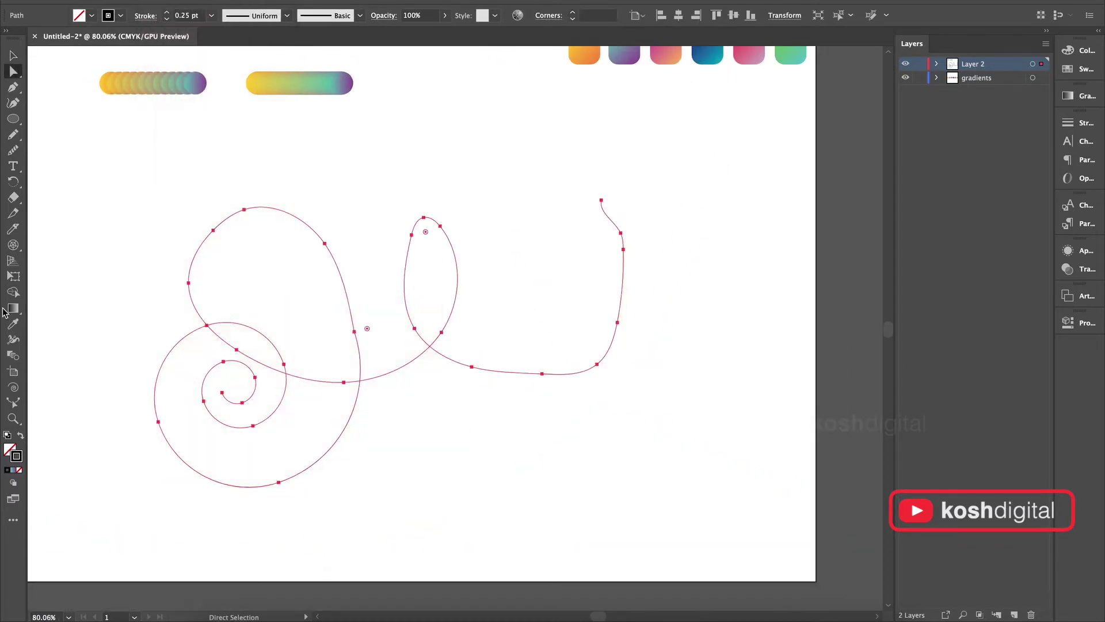
click(13, 150)
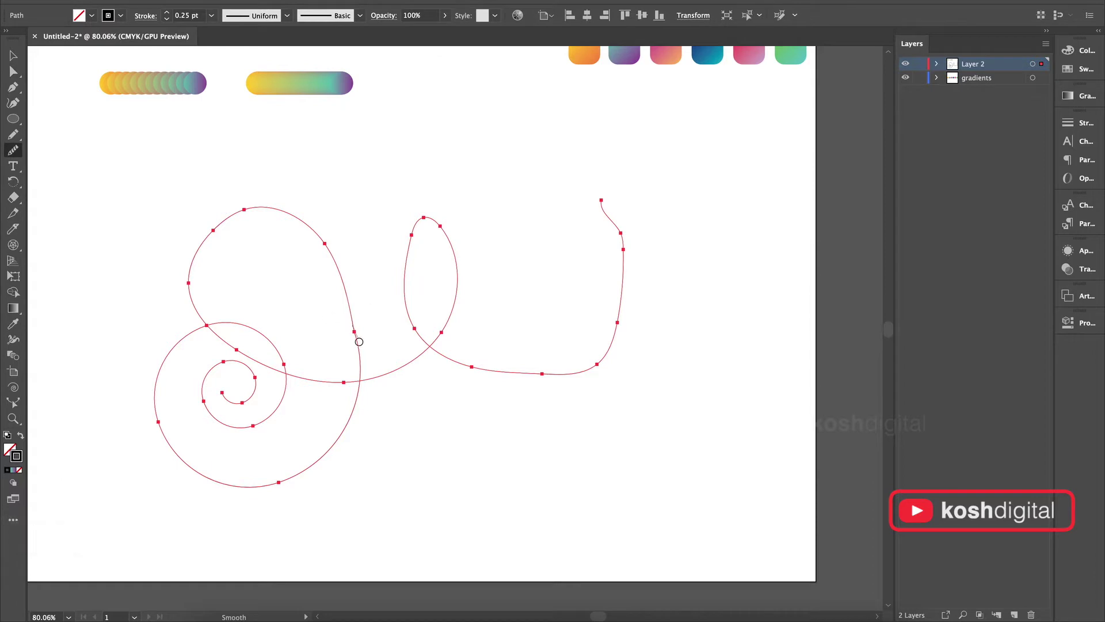
drag(625, 283, 590, 371)
key(v)
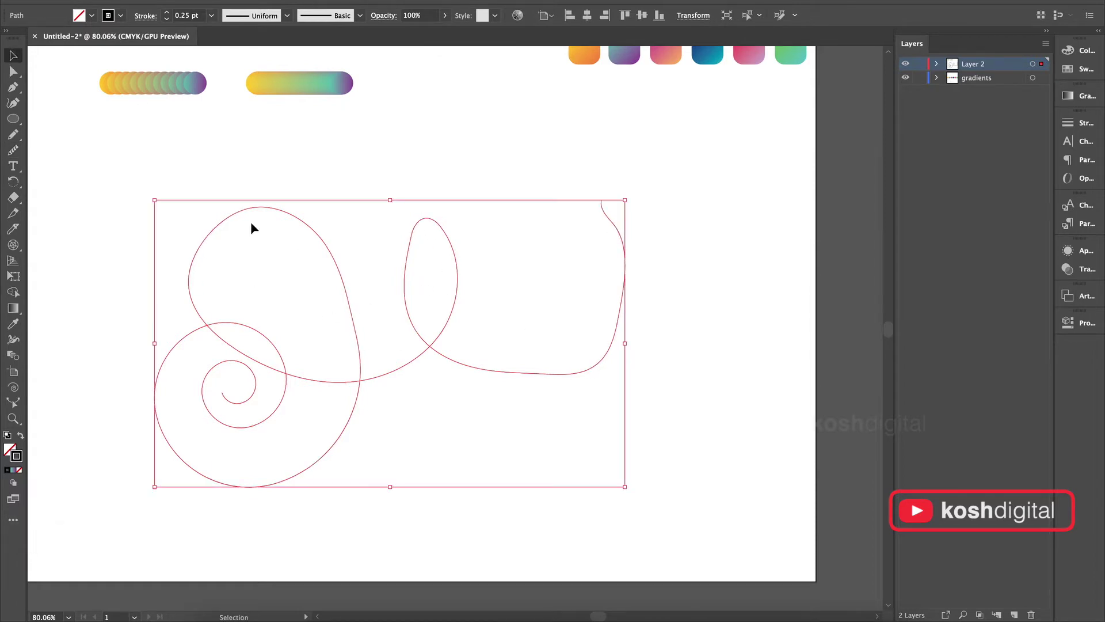
- Reshape the path by pulling its right end up and outward and the spiral's inner end down and to the left
click(18, 404)
drag(605, 206, 693, 166)
drag(222, 392, 194, 398)
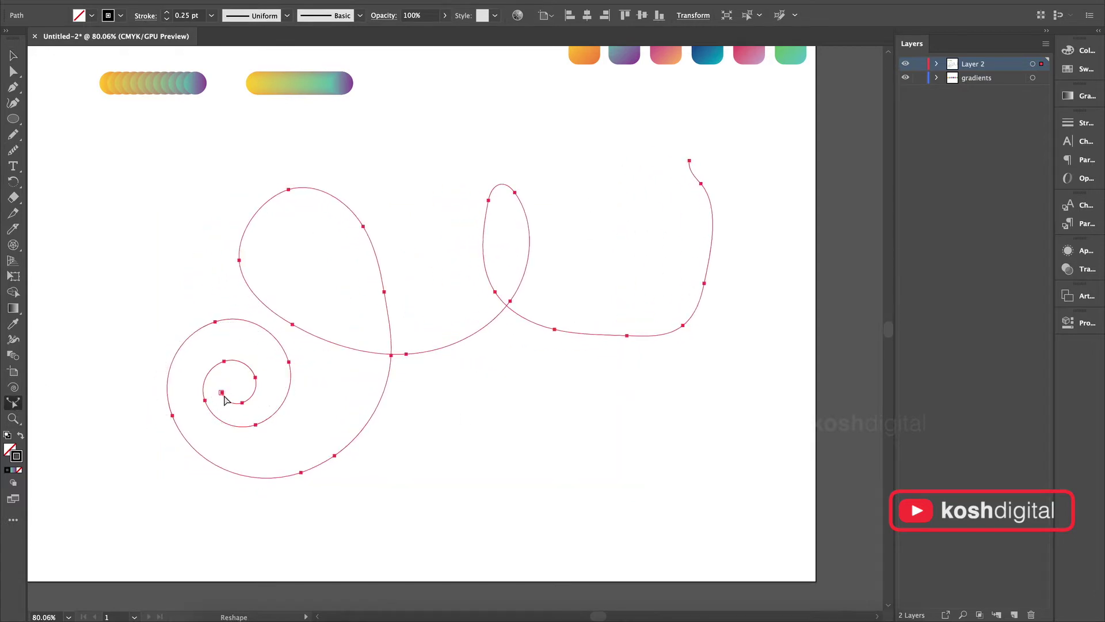
drag(222, 394, 166, 416)
click(13, 56)
click(47, 78)
key(a)
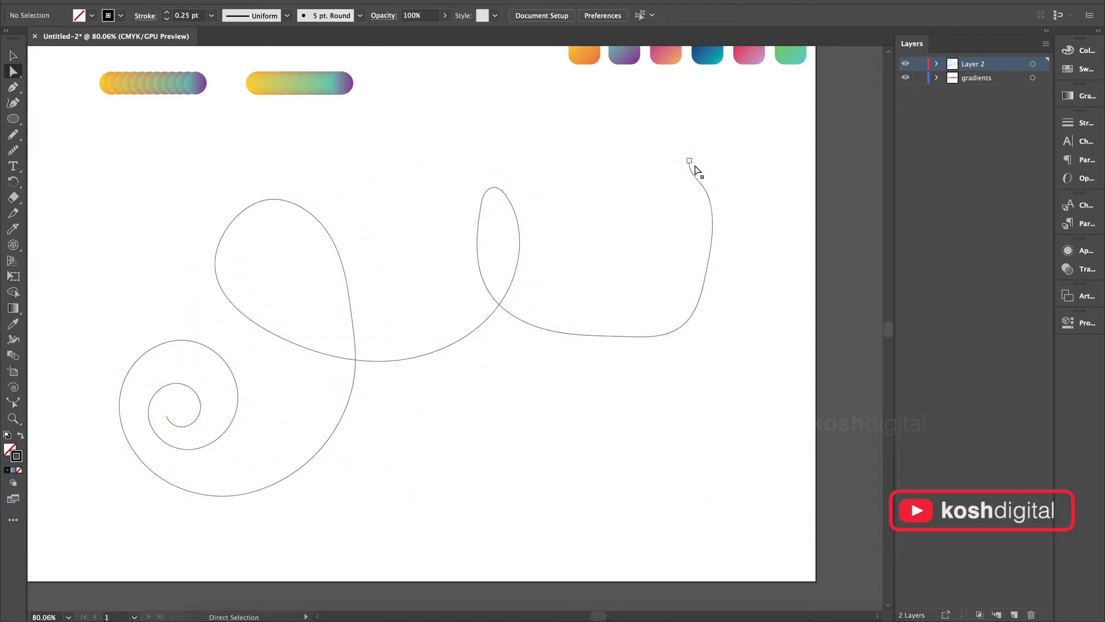
- Delete the anchor point at the path's upper-right end
click(690, 162)
key(Delete)
key(v)
click(684, 420)
click(705, 275)
key(a)
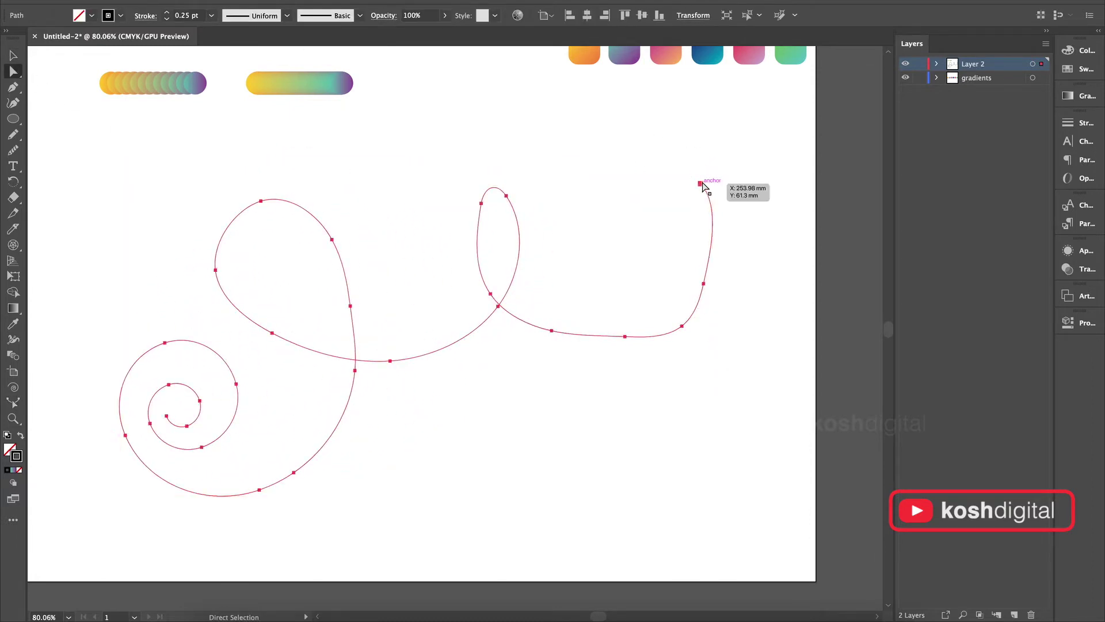
- Reshape the path's right section by moving its end anchor up and to the left and pulling the rightmost bend outward
drag(707, 282, 714, 248)
drag(701, 183, 601, 161)
drag(735, 189, 612, 247)
click(682, 326)
drag(734, 268, 784, 252)
click(763, 285)
- Select the spiral path with the smooth yellow-to-purple blend and replace the blend's spine with the path
key(v)
click(261, 200)
shift+click(332, 84)
click(156, 1)
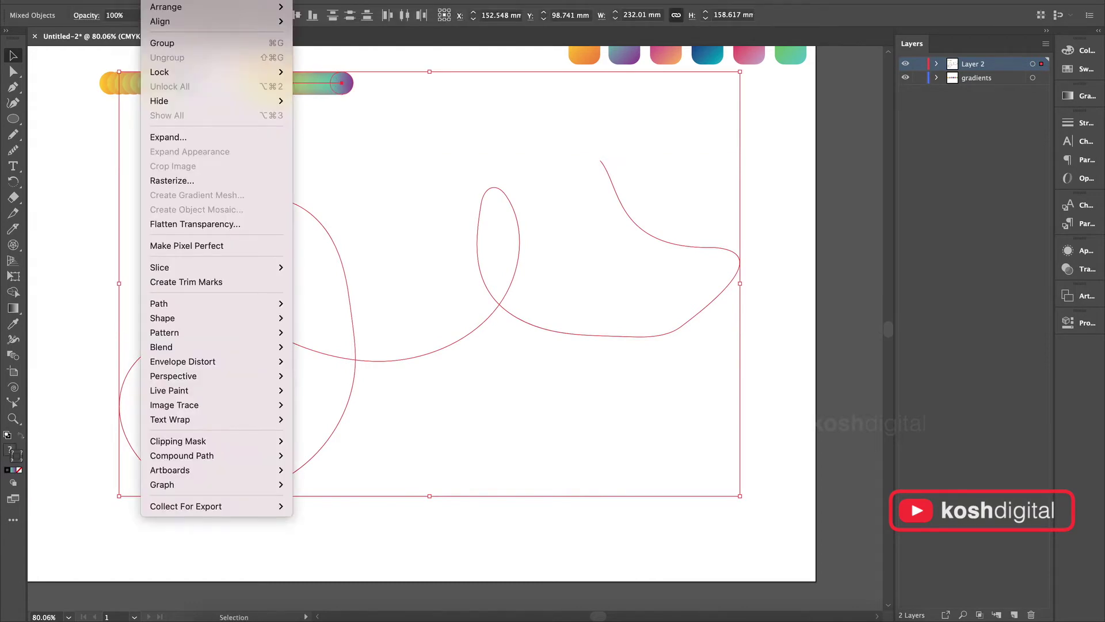
mouse_move(181, 347)
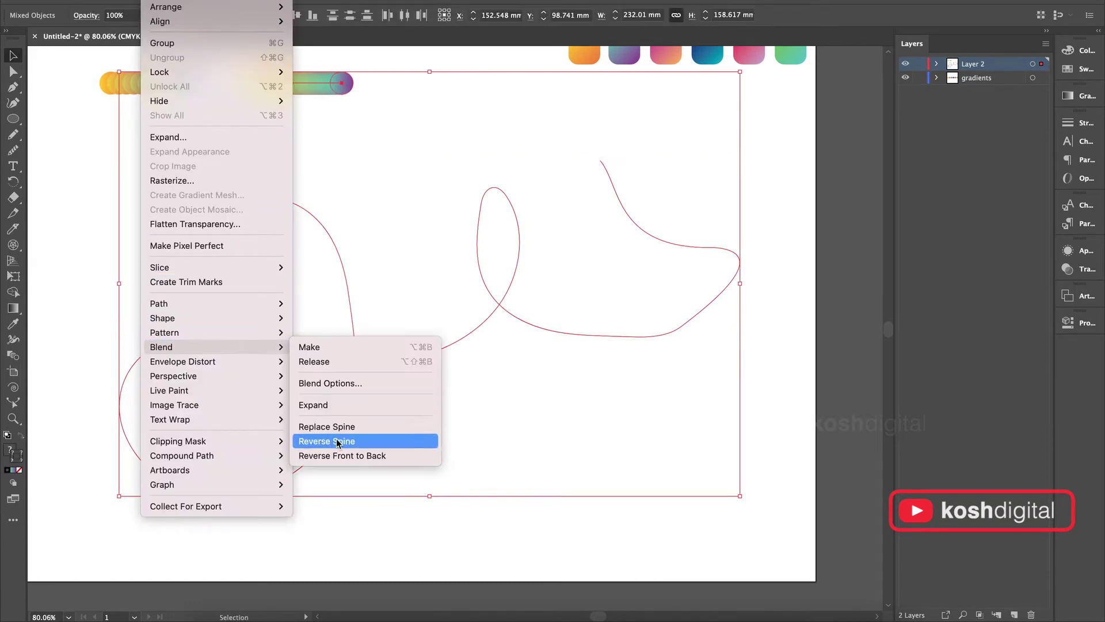
click(382, 426)
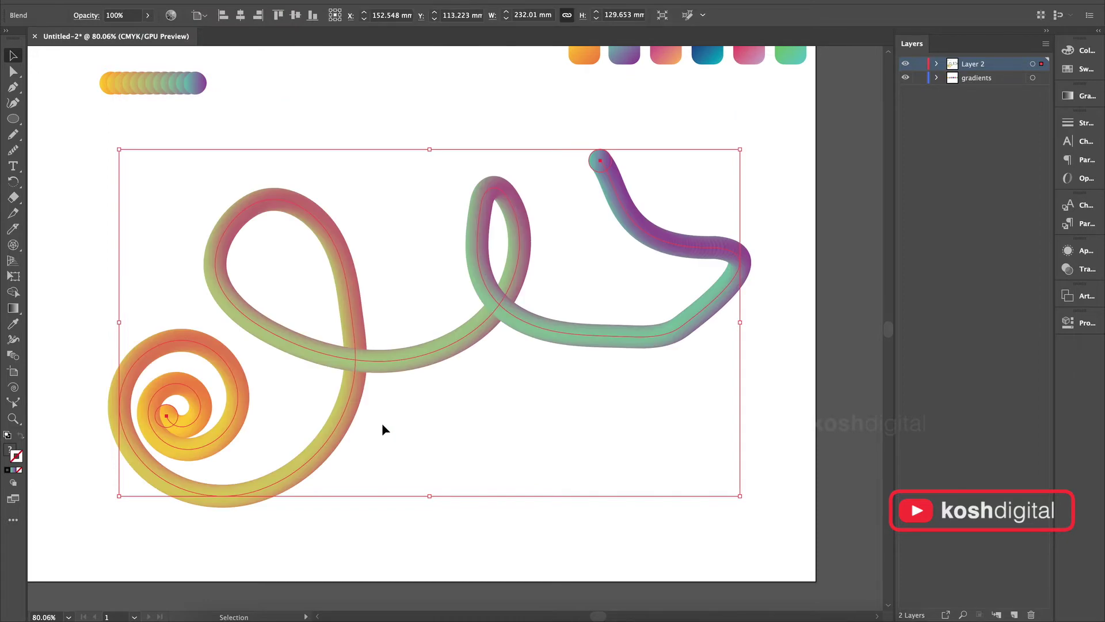
click(581, 456)
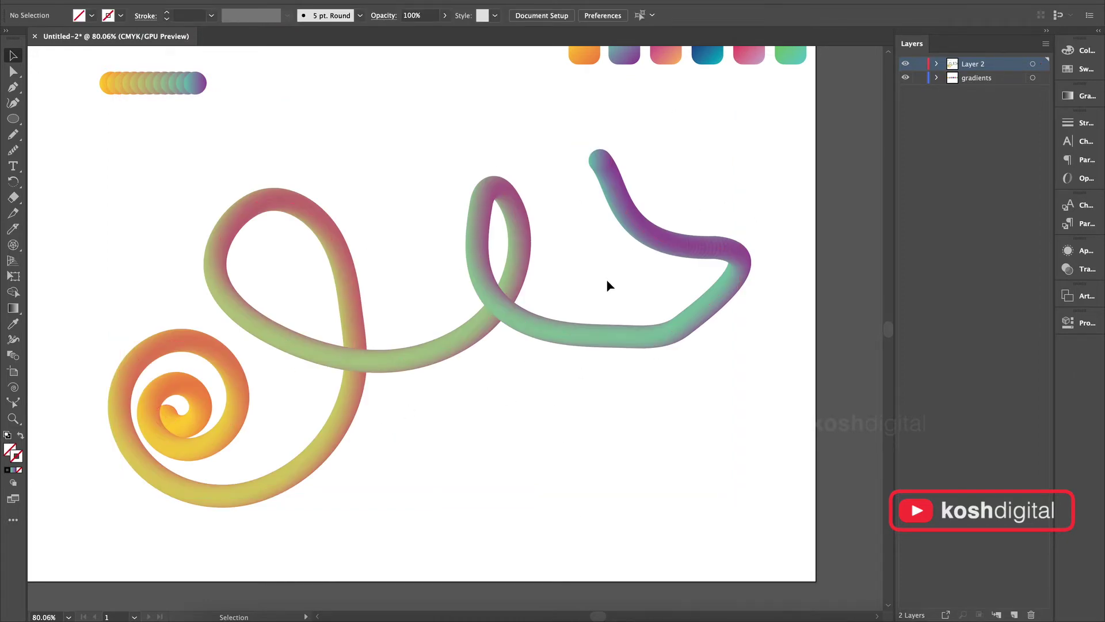
- Undo the spine replacement of the smooth blend
key(a)
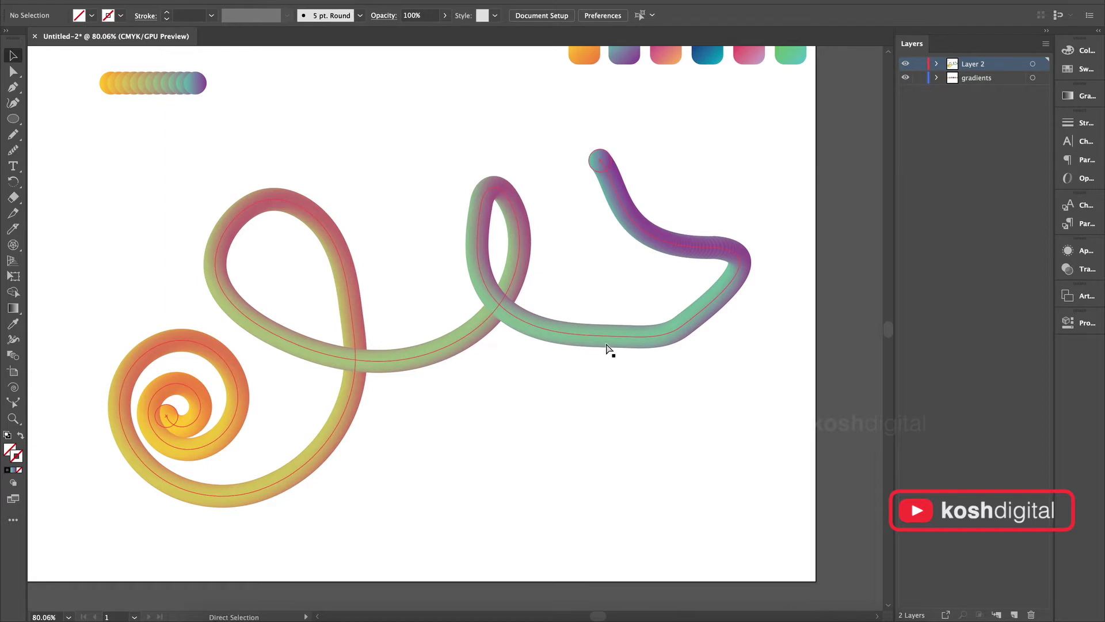
key(ctrl+z)
key(z)
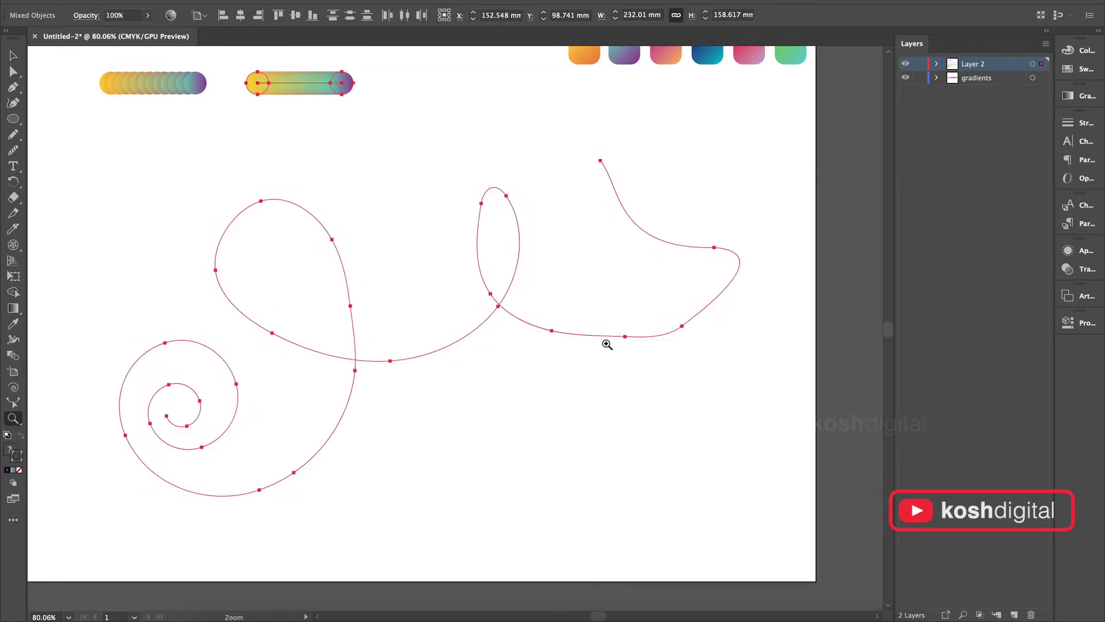
key(ctrl+0)
key(v)
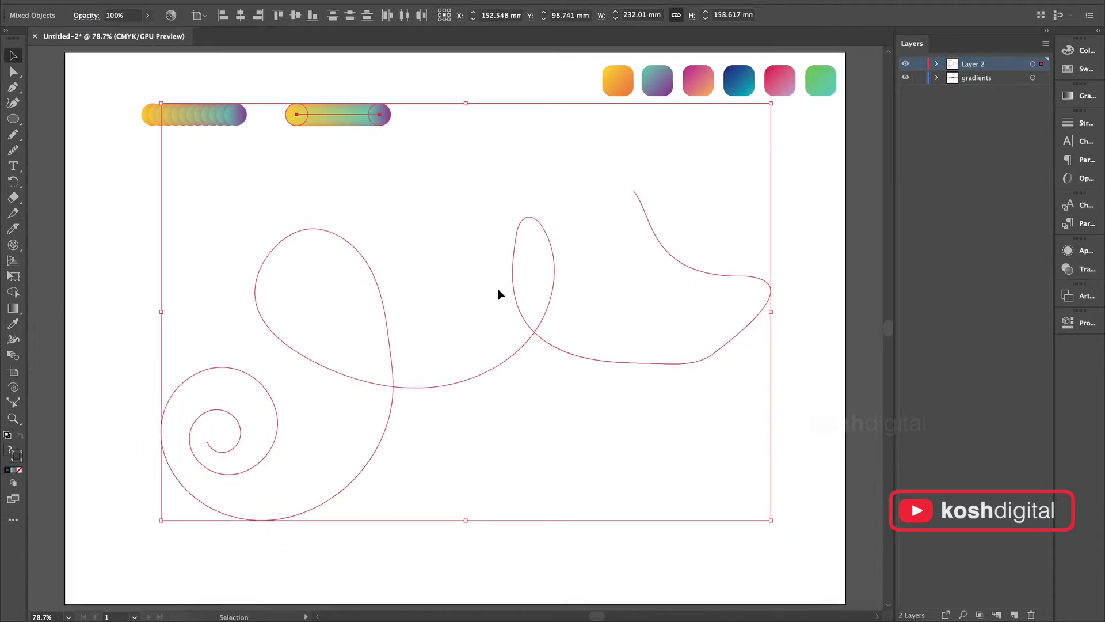
- Select the spiral path with the stepped circle blend and replace that blend's spine with the path
click(130, 268)
click(374, 272)
shift+click(185, 119)
click(154, 1)
mouse_move(240, 351)
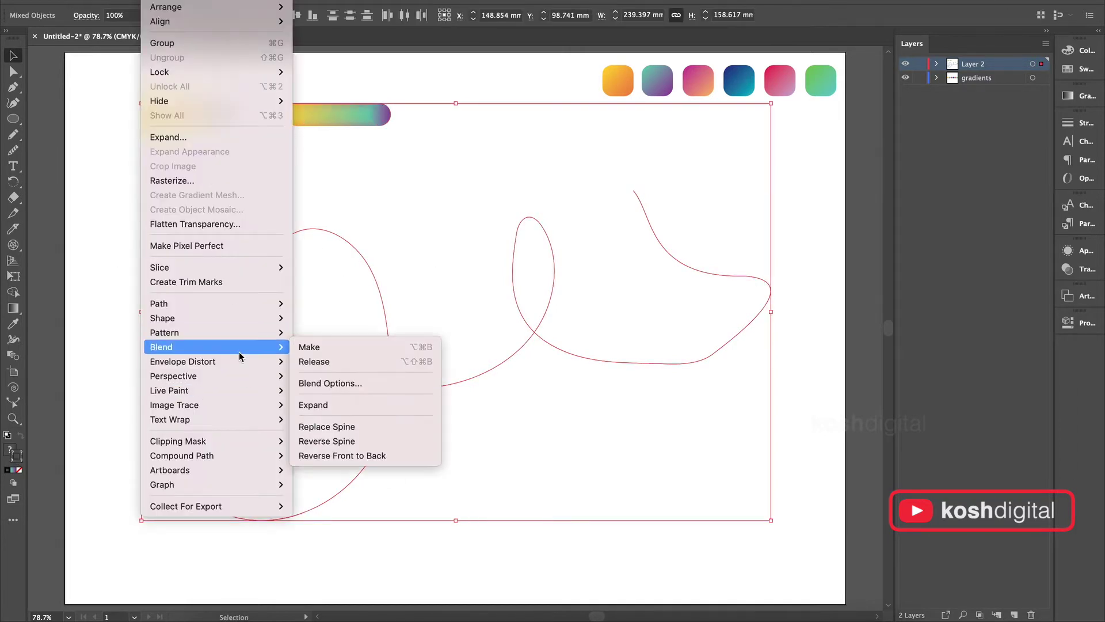
click(332, 426)
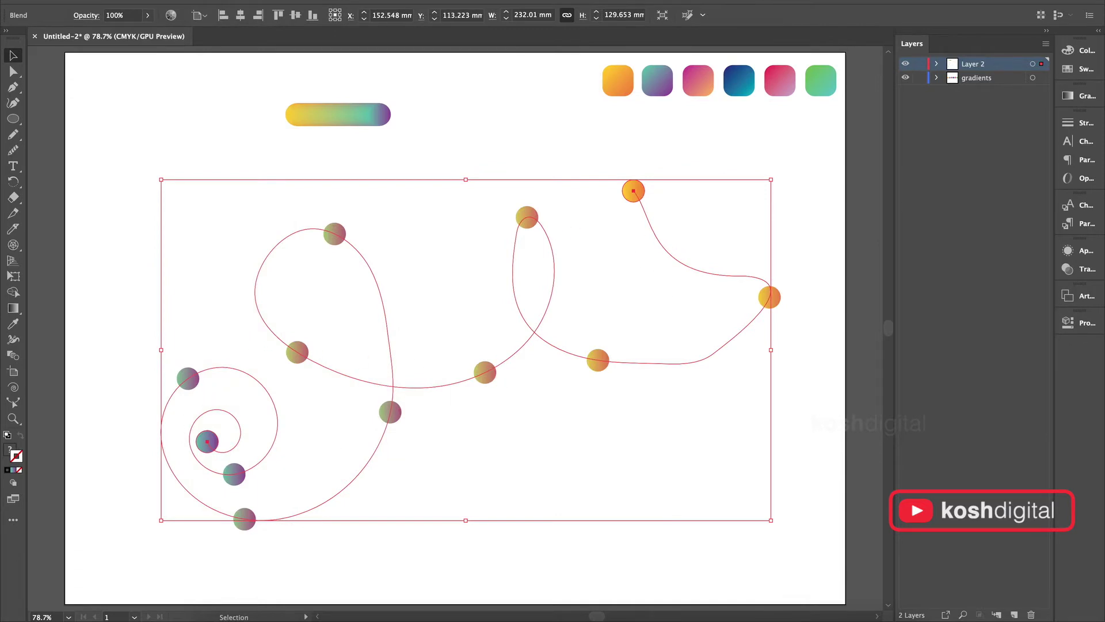
- Open the stepped blend's options, set the specified steps to 150 and preview the result
click(161, 0)
mouse_move(231, 345)
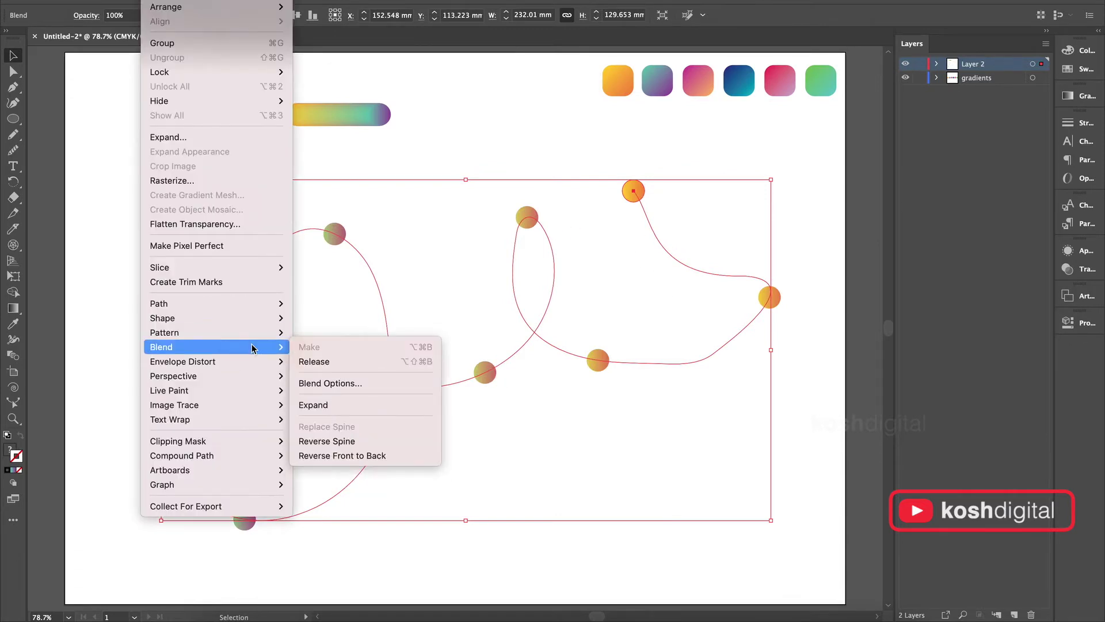
click(324, 386)
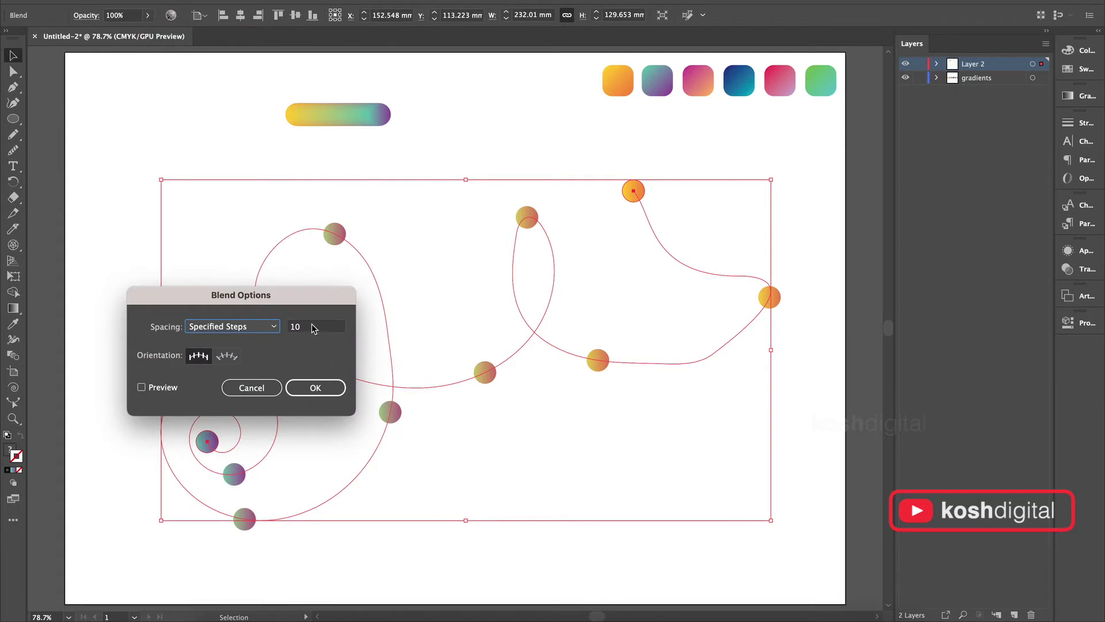
click(312, 326)
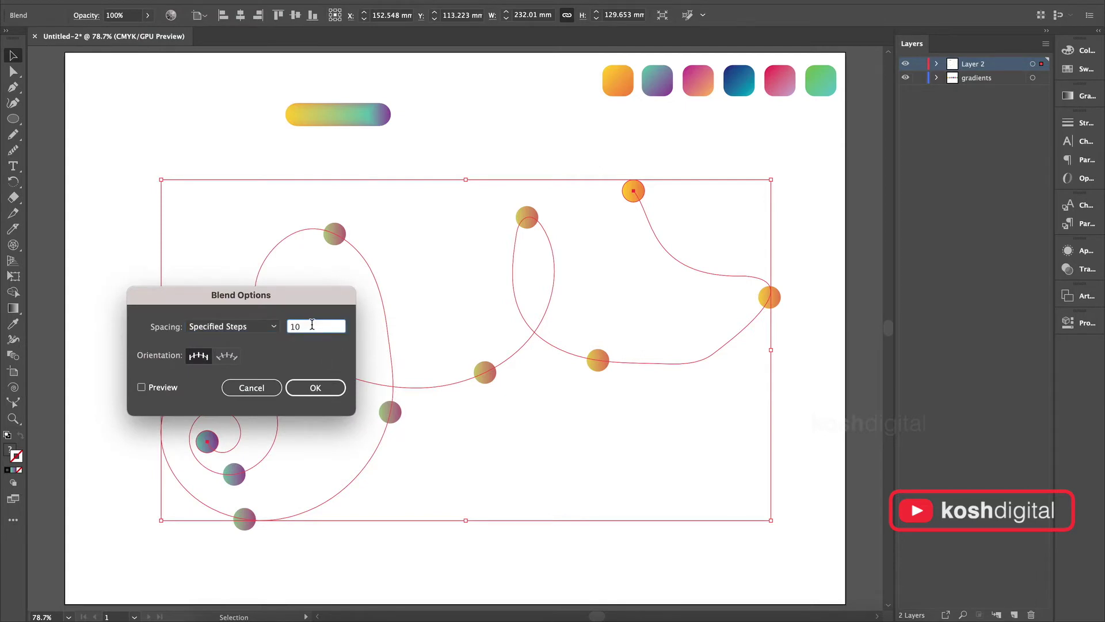
click(157, 388)
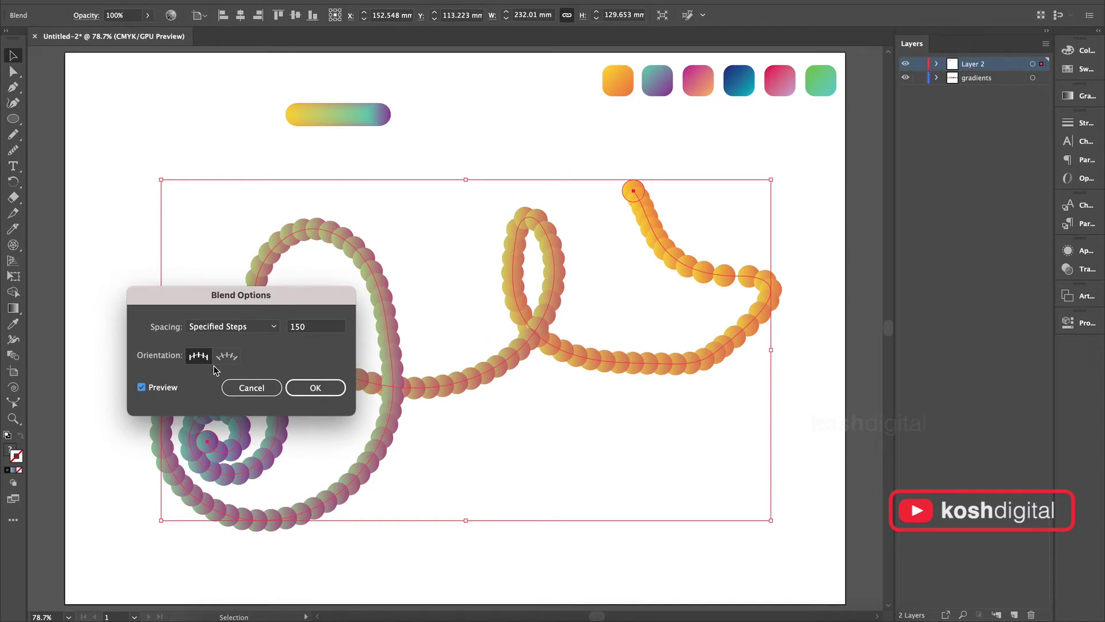
- Compare the two blend orientations, keep Align to Page, and apply 200 specified steps
click(227, 356)
click(199, 357)
double_click(309, 326)
text(200)
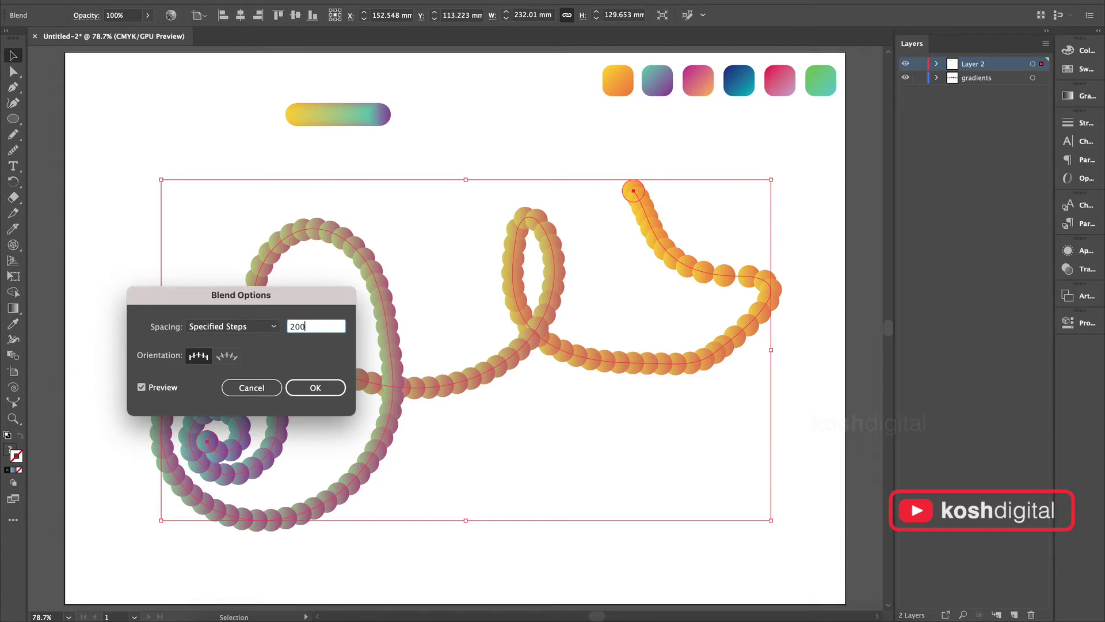
double_click(159, 392)
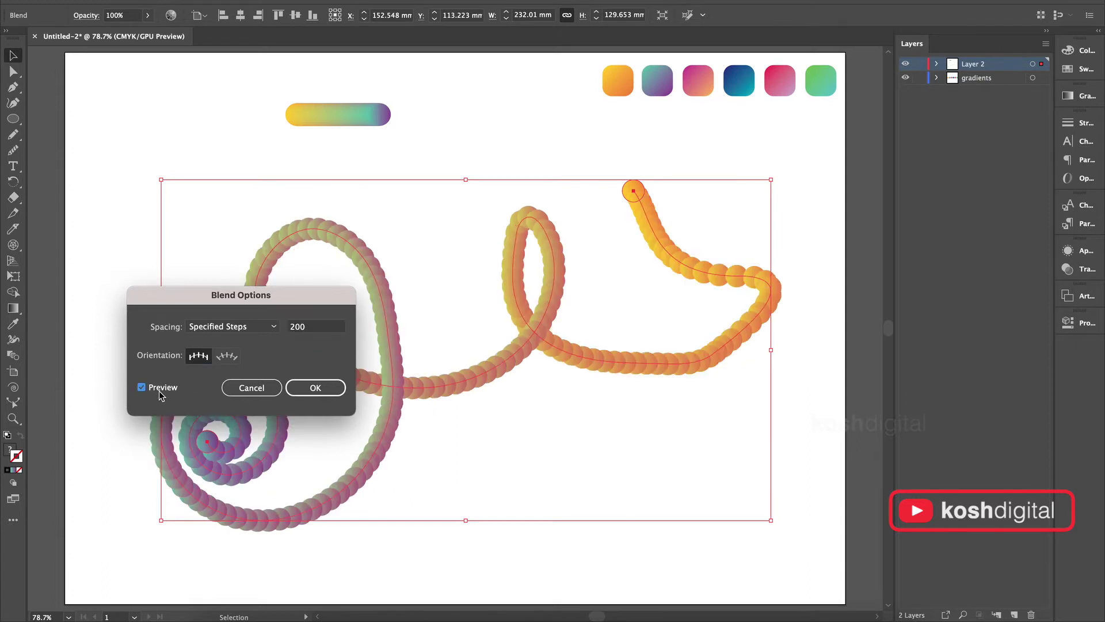
click(315, 387)
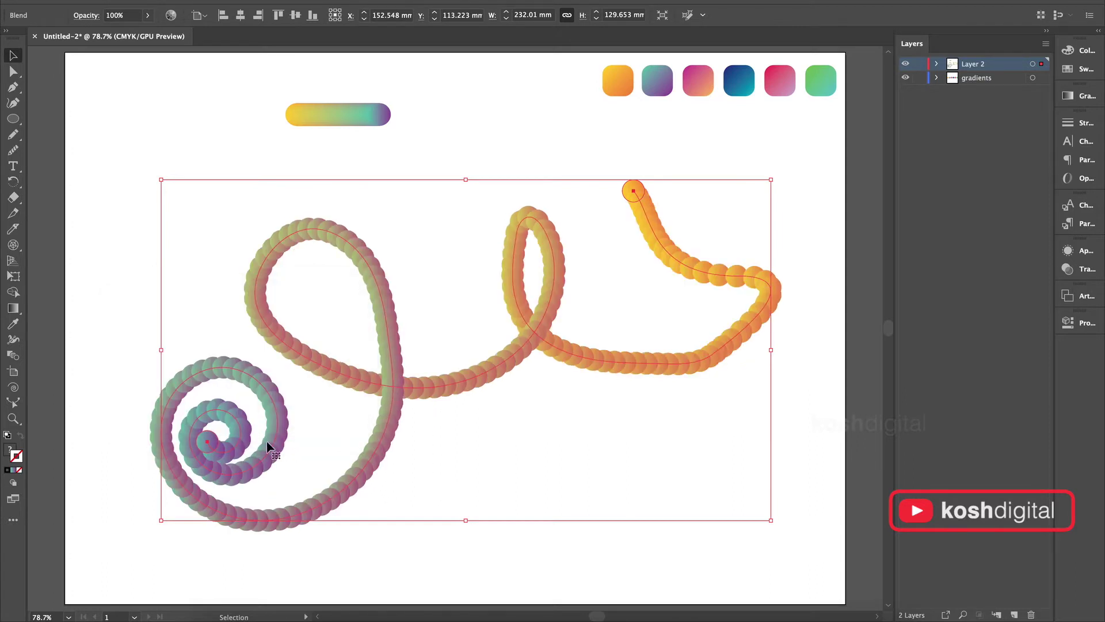
- Undo the blend options change and the stepped blend's spine replacement
click(538, 452)
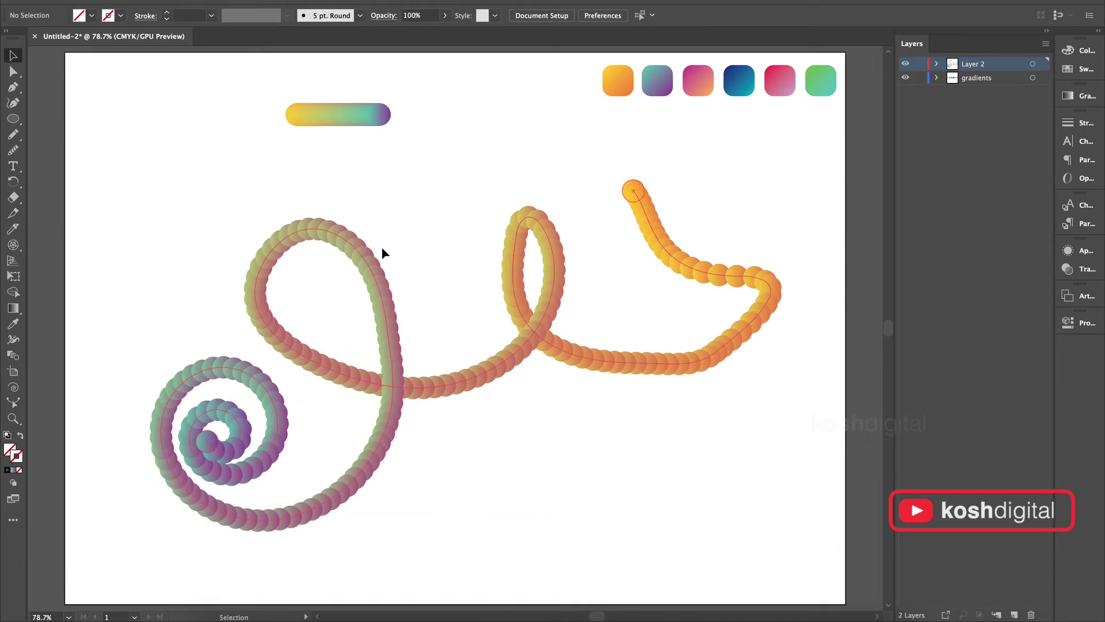
key(super+z)
key(super+z)
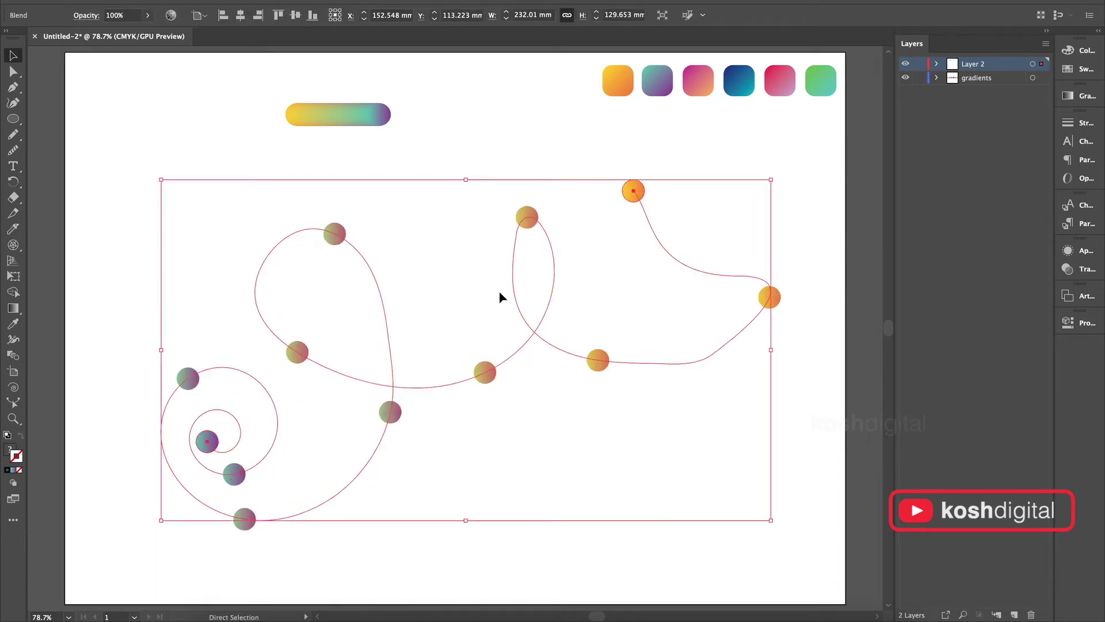
- Apply the smooth yellow-to-purple blend along the spiral path using Replace Spine
click(366, 258)
click(363, 254)
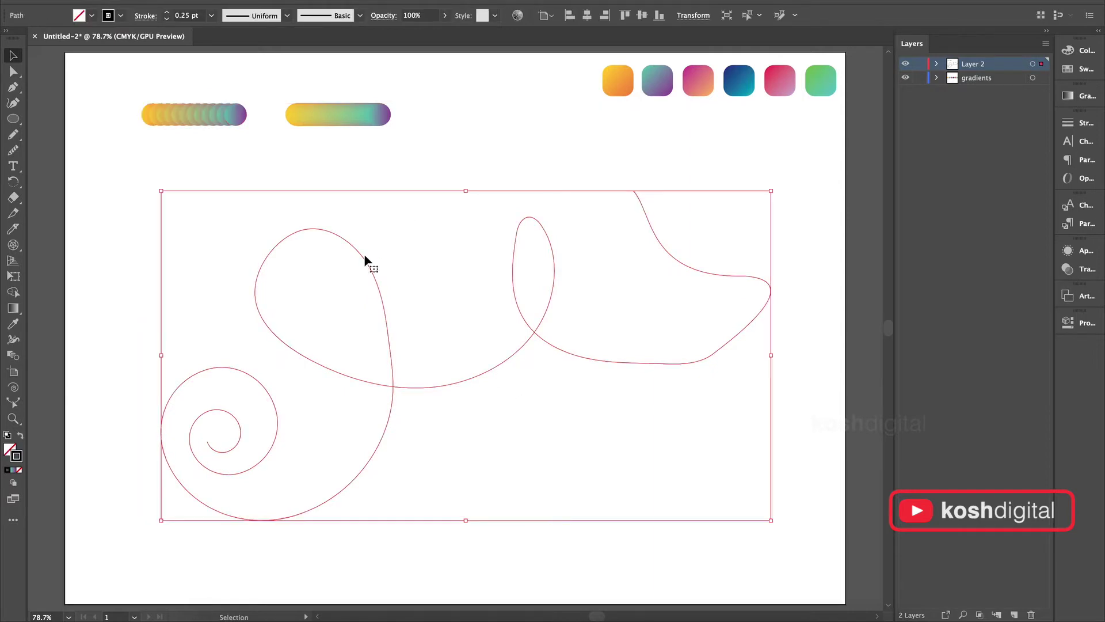
shift+click(336, 122)
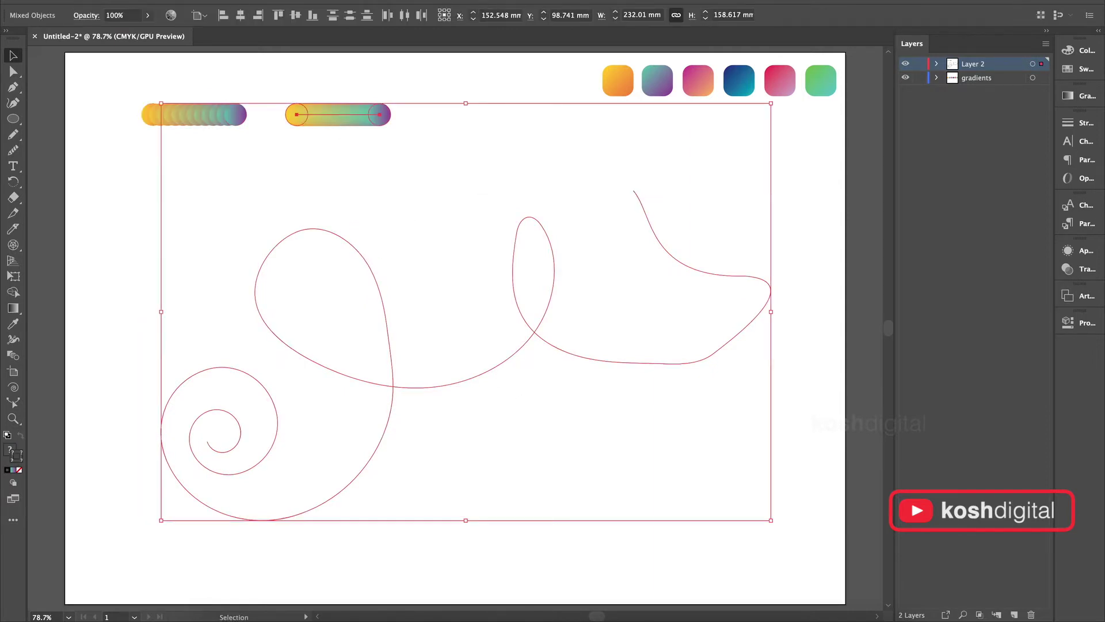
click(158, 0)
mouse_move(219, 341)
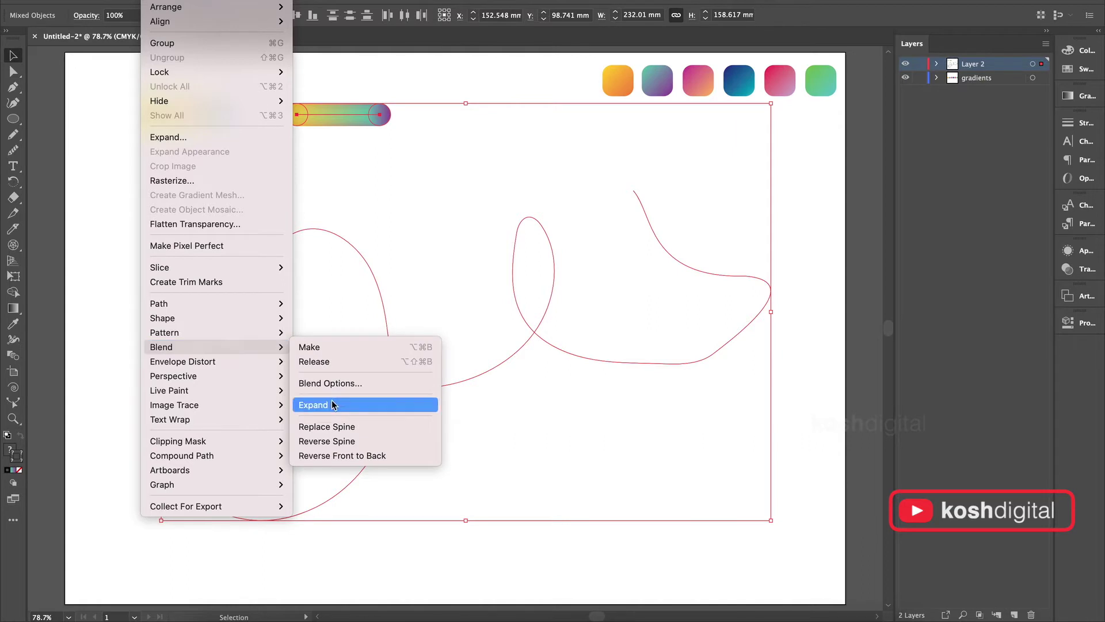
click(334, 426)
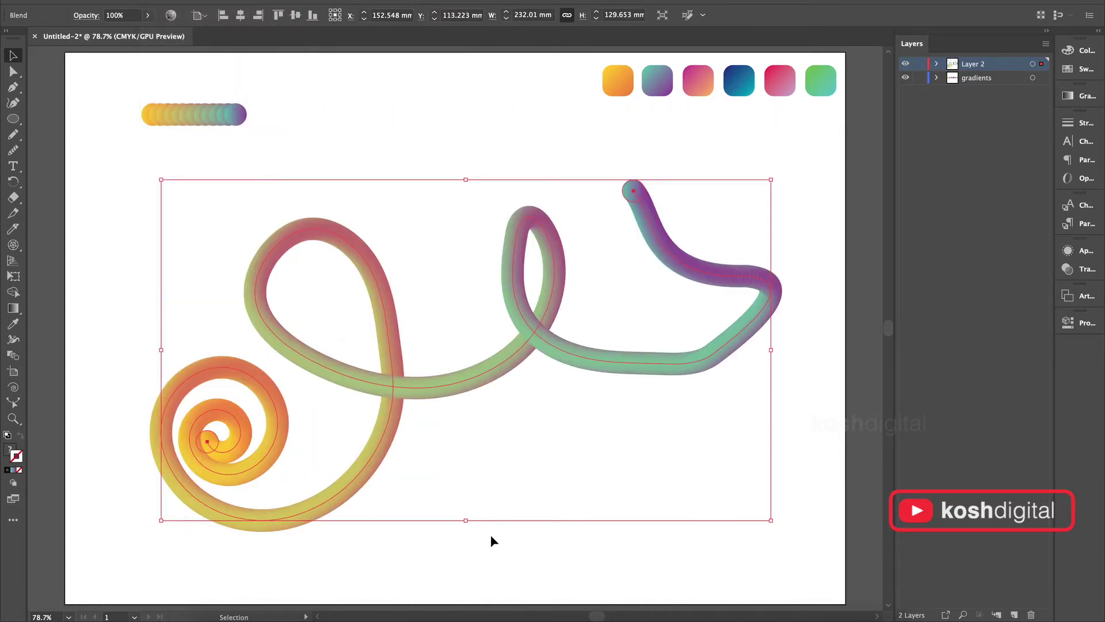
- Isolate the blend and enlarge the circle at its purple end from the centre to about 25.6 mm in diameter
click(436, 517)
click(213, 444)
double_click(640, 192)
click(642, 184)
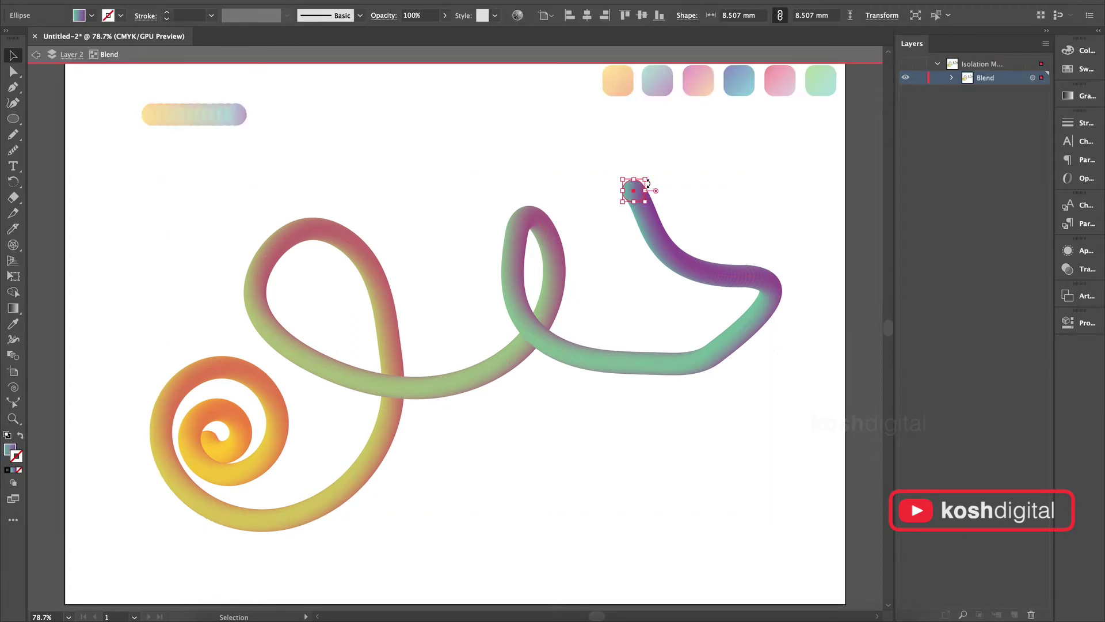
drag(646, 181, 670, 159)
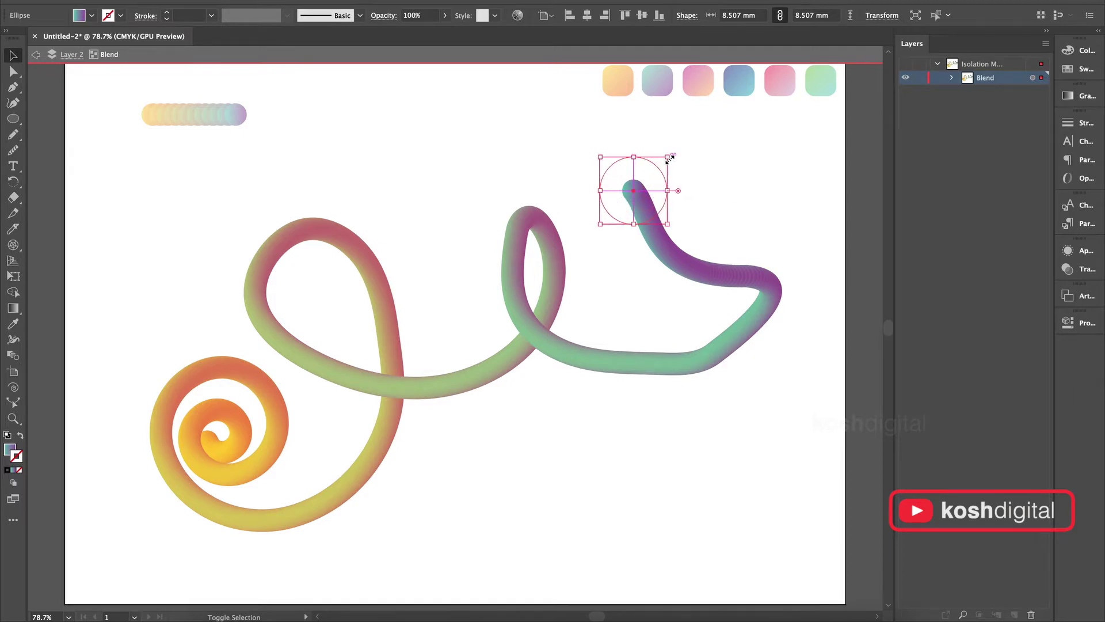
click(738, 148)
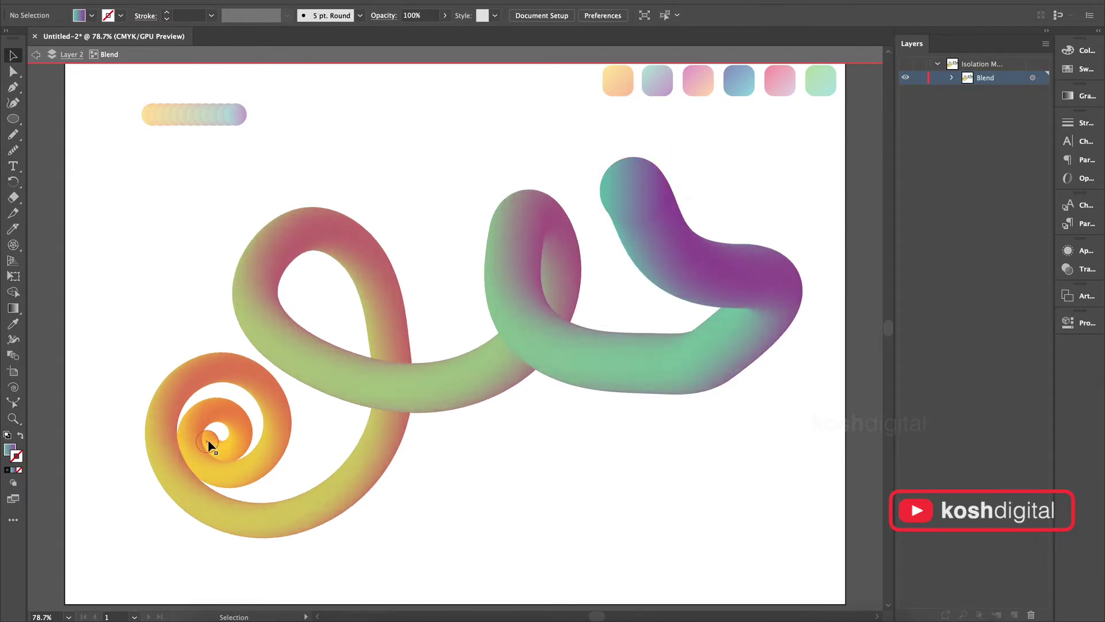
- Send the enlarged purple end circle backward in the blend's stacking order
click(644, 202)
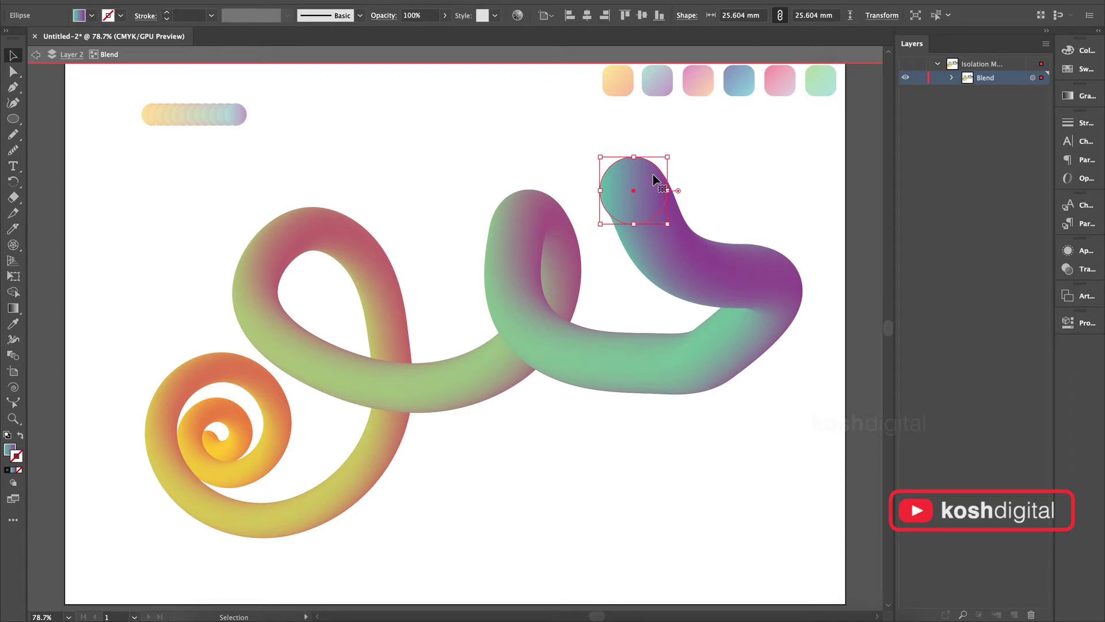
right_click(655, 180)
mouse_move(727, 414)
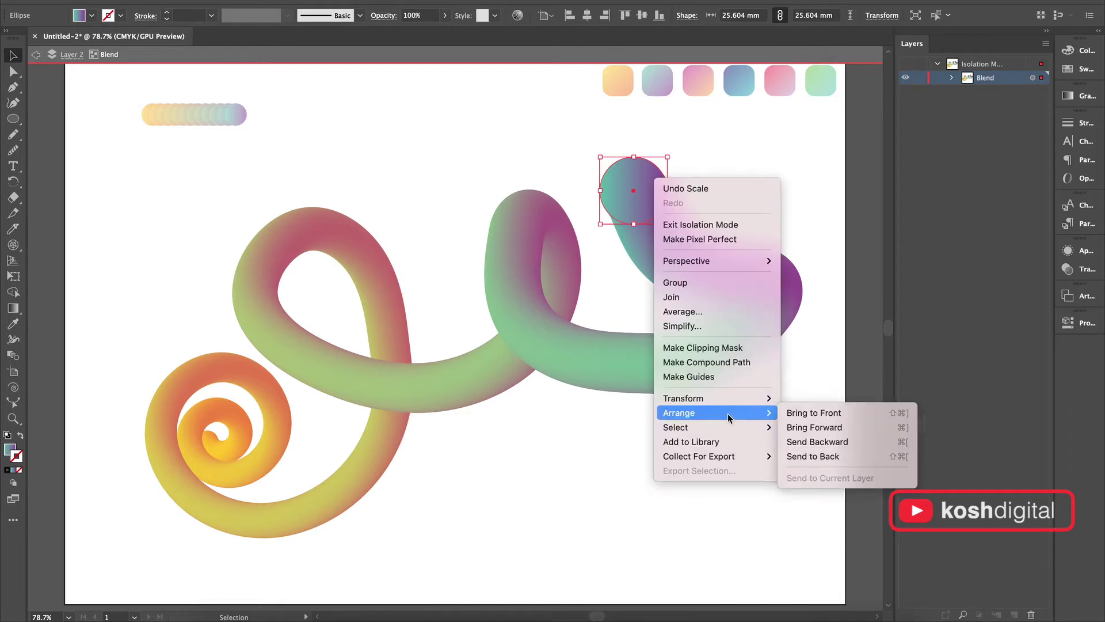
click(817, 442)
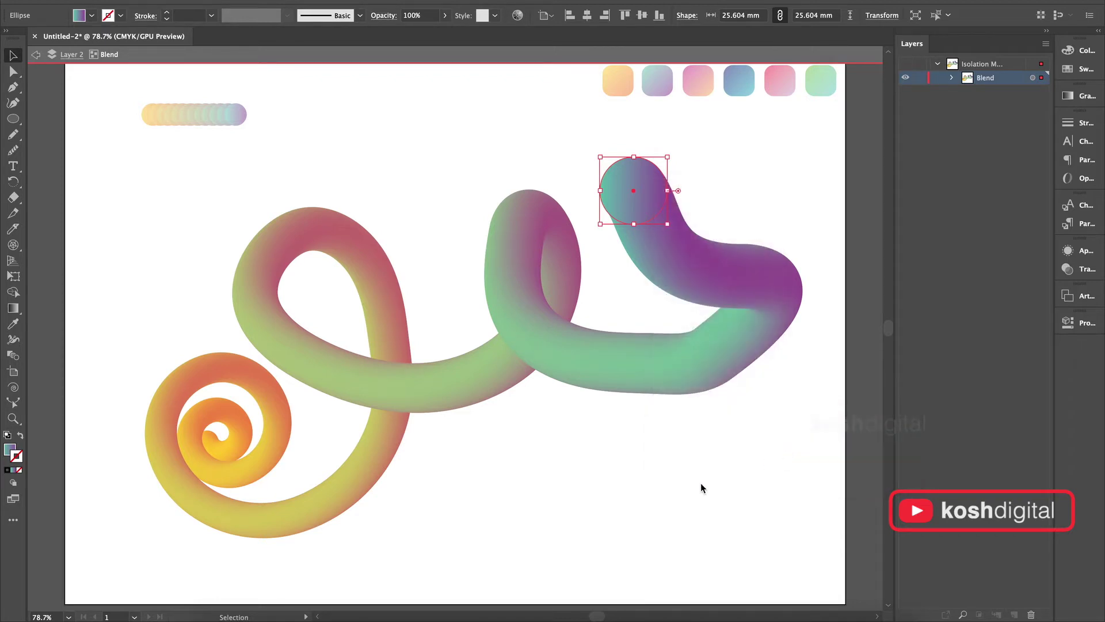
click(582, 470)
click(207, 445)
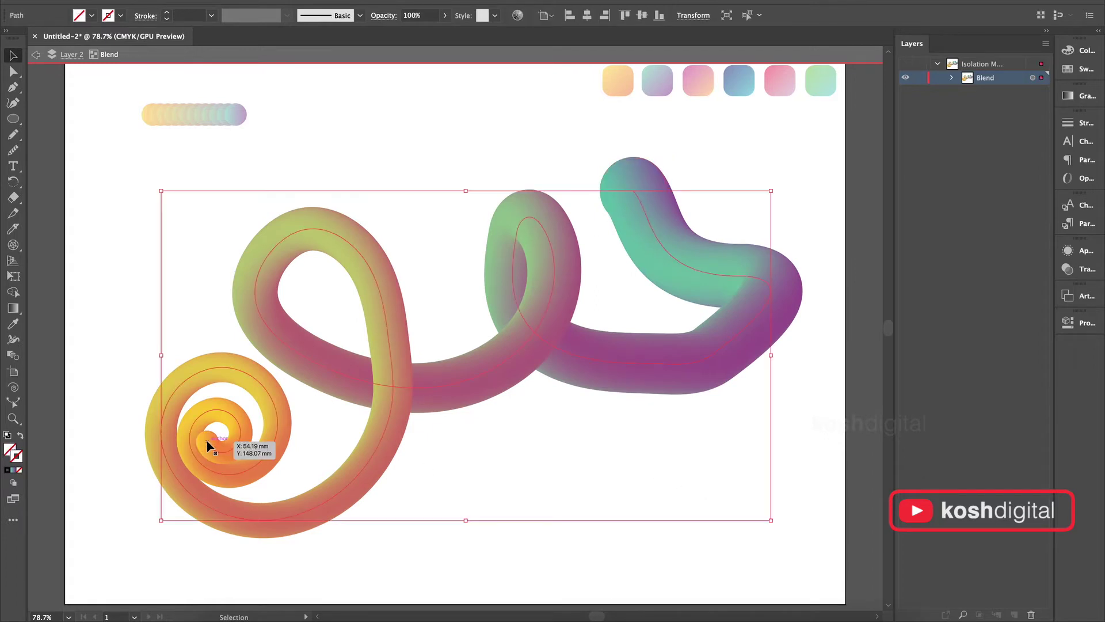
click(796, 212)
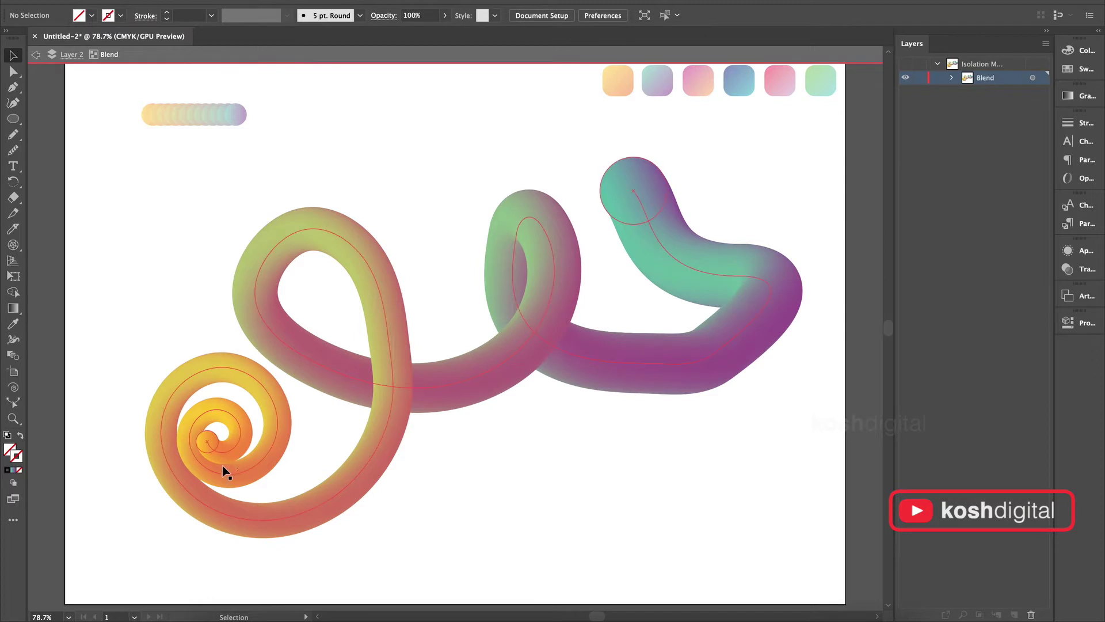
- Move the small orange end circle up outside the spiral and the large end circle left above the narrow loop
click(211, 440)
drag(211, 439, 173, 296)
click(632, 190)
drag(632, 190, 517, 174)
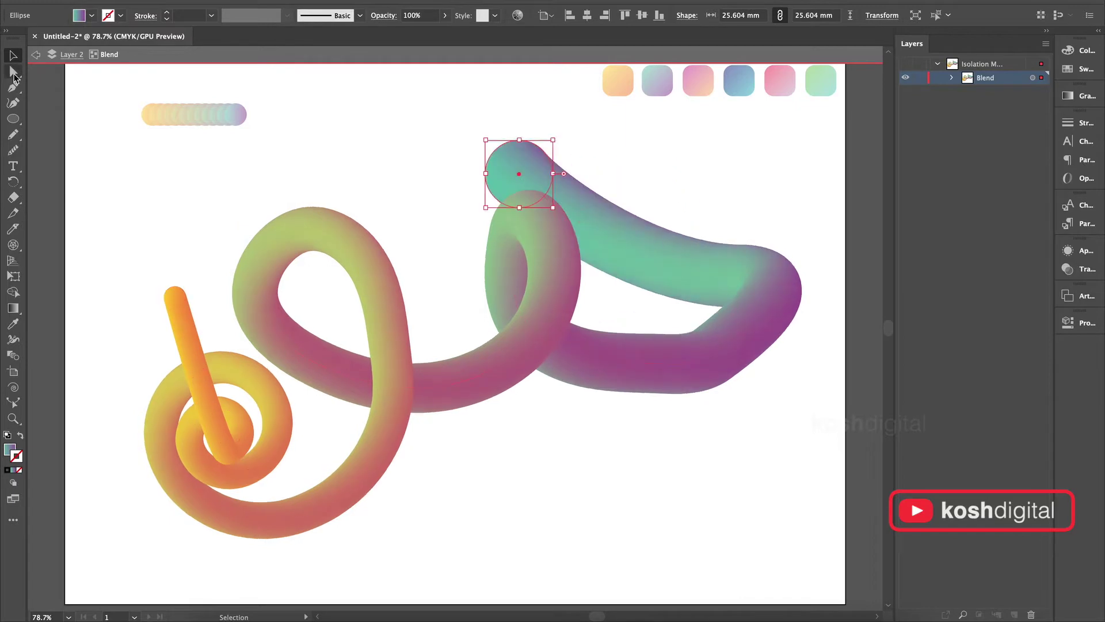
- Reshape the spine's right bend by pulling its upper anchor up and its lower part outward, and smooth the lower stretch
key(a)
drag(749, 281, 746, 208)
mouse_move(727, 344)
mouse_down()
mouse_move(795, 361)
mouse_move(714, 383)
mouse_move(665, 379)
mouse_move(764, 378)
mouse_up()
click(13, 150)
mouse_move(586, 358)
mouse_down()
mouse_move(622, 378)
mouse_move(610, 366)
mouse_move(697, 376)
mouse_up()
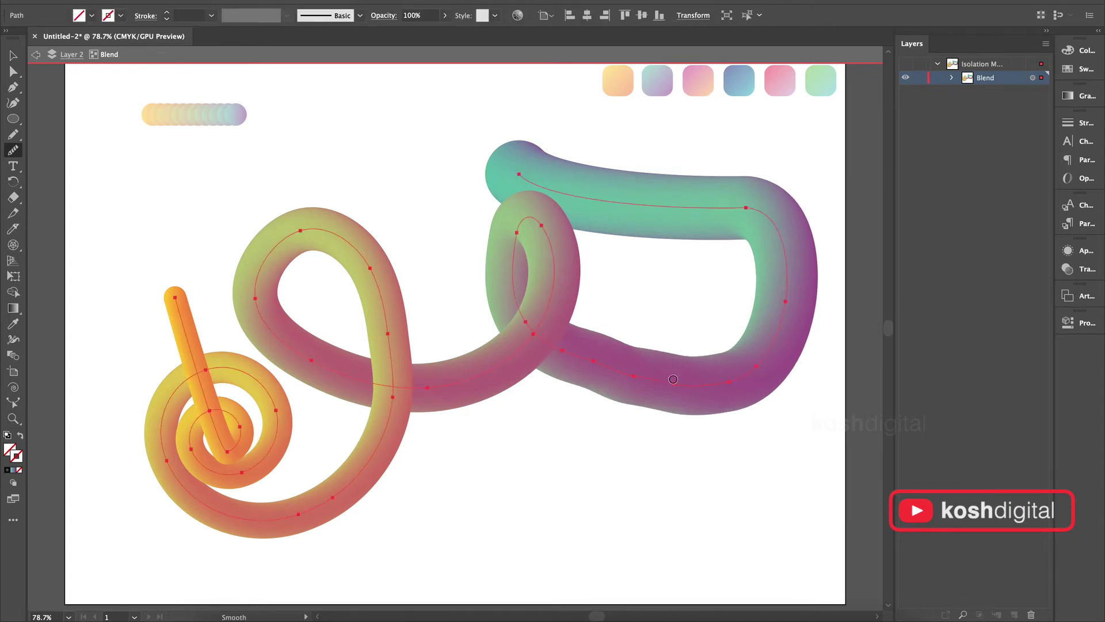
- Shift the large end circle back to the right and the small orange one down-left, and exit the blend's isolation mode
key(v)
drag(518, 173, 609, 175)
click(660, 452)
click(176, 298)
click(176, 297)
drag(177, 297, 130, 344)
click(595, 402)
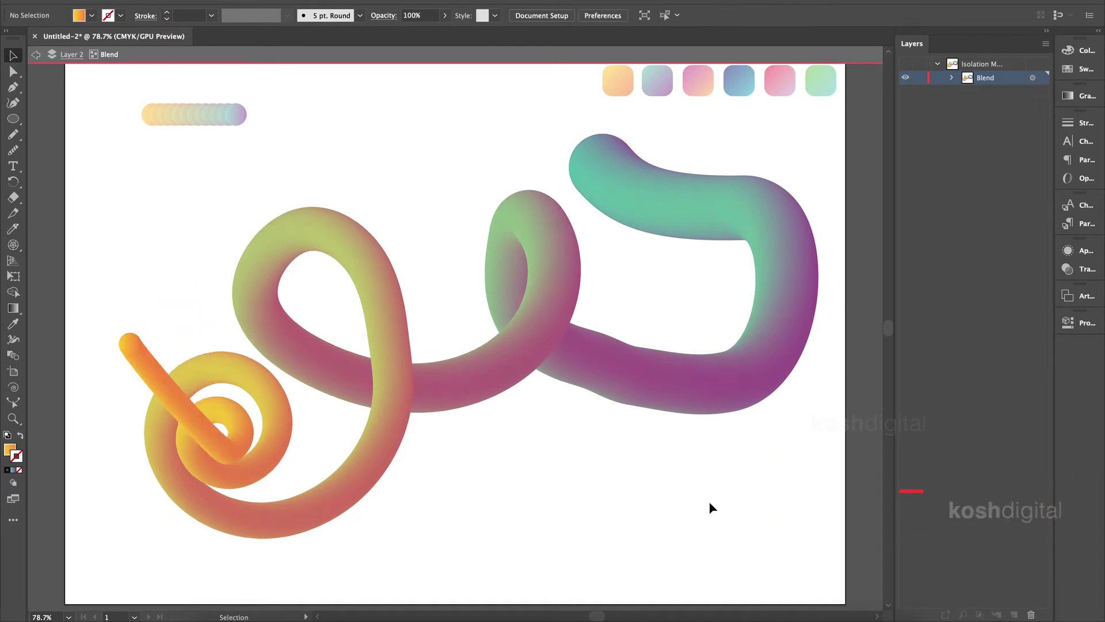
click(35, 54)
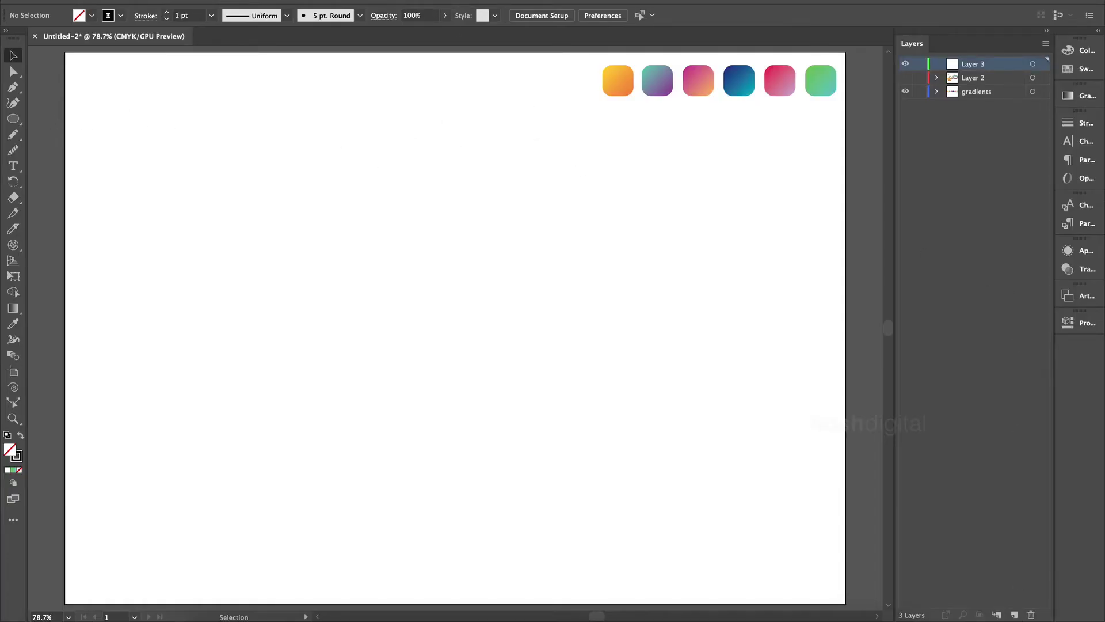
- Show the document grid and make sure Snap to Grid is enabled
key(ctrl+apostrophe)
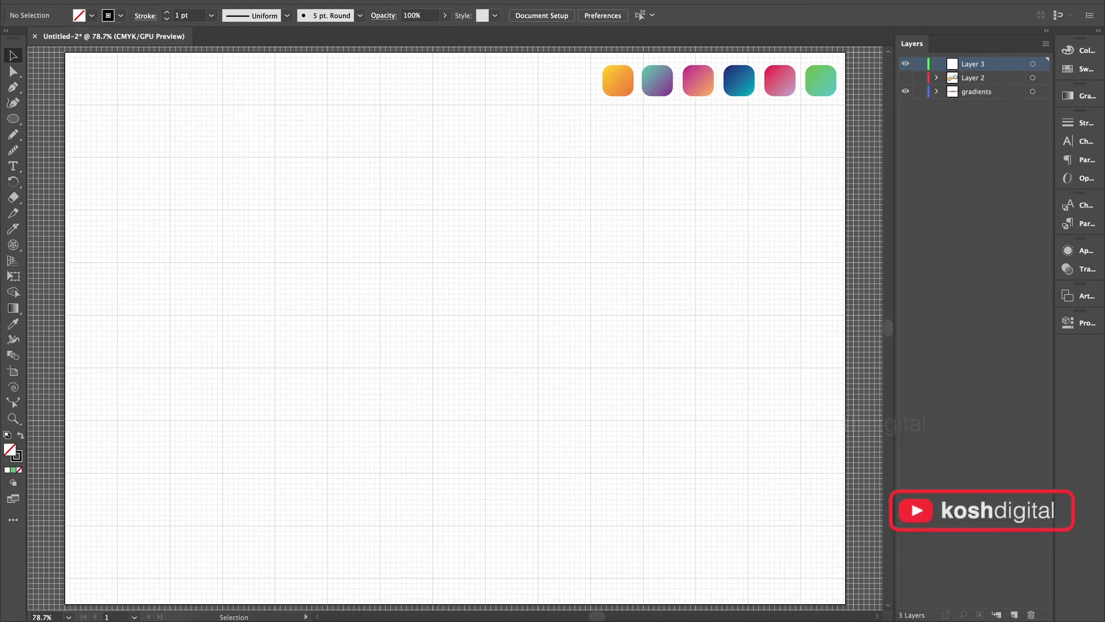
click(296, 1)
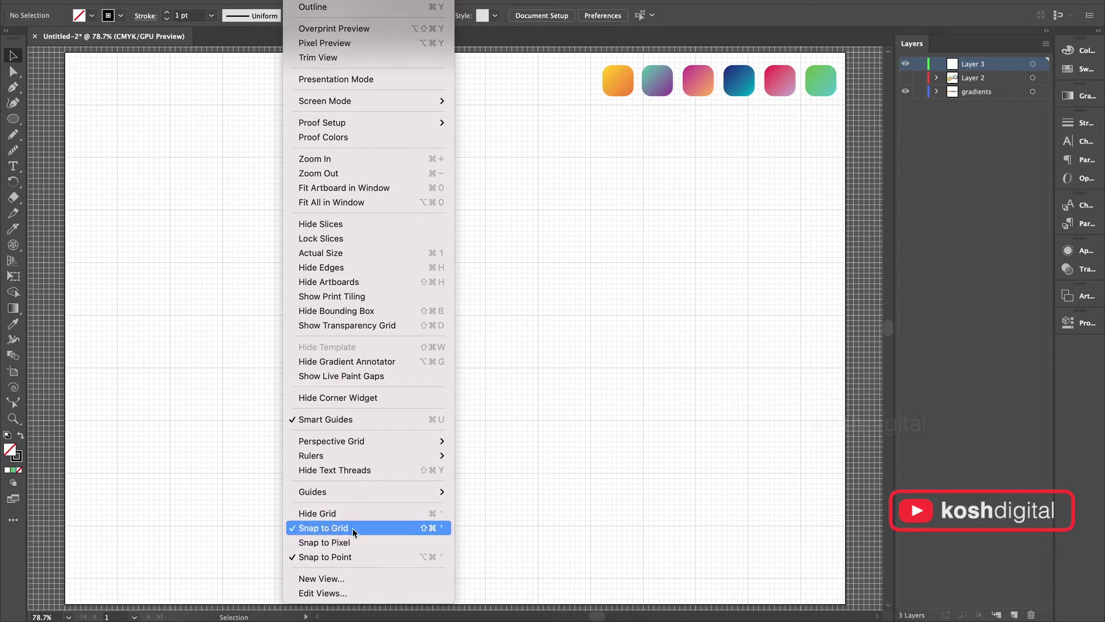
click(597, 468)
- Draw a 40 mm circle outward from a grid intersection in the artboard's upper-left area, with a black 1 pt stroke and no fill
click(13, 119)
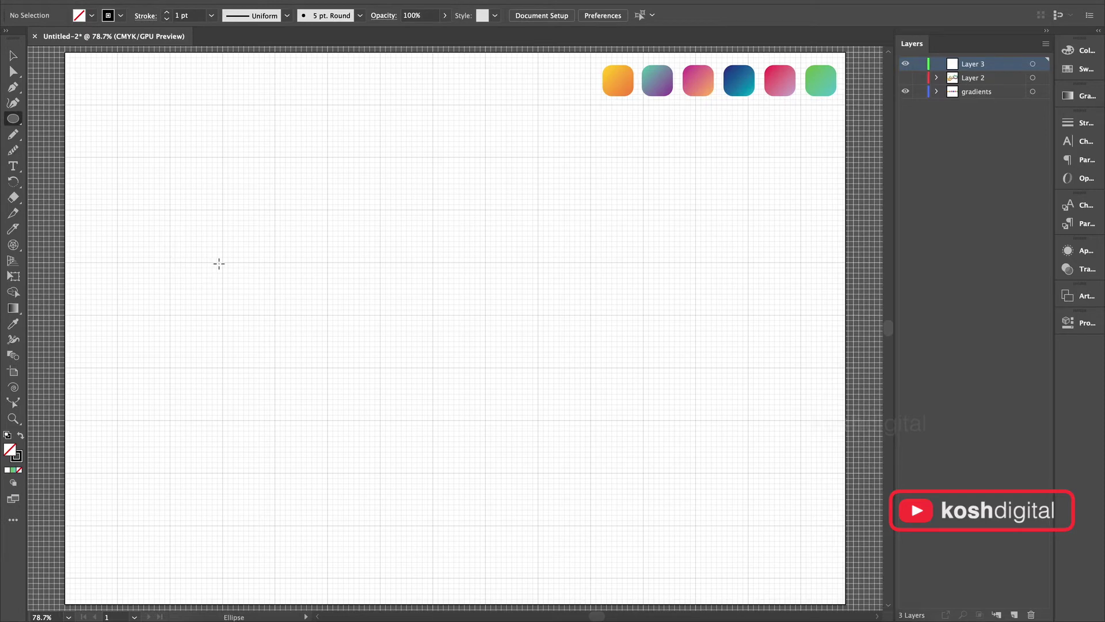
drag(223, 263, 248, 211)
click(13, 55)
click(118, 129)
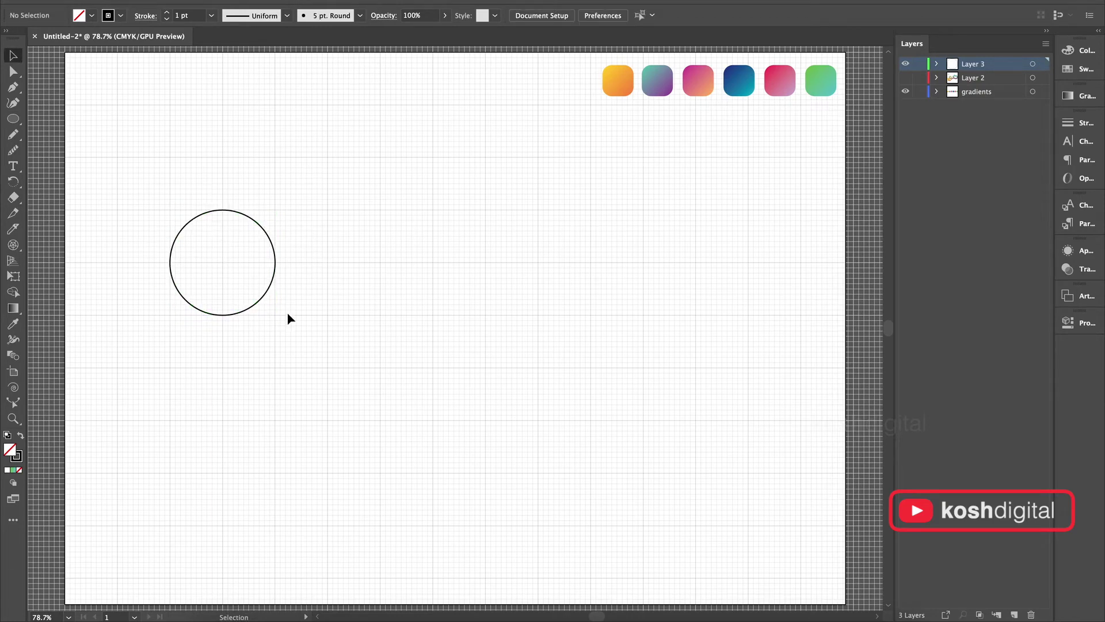
- Draw two more 40 mm circles centred on the right and left edge points of the first circle
click(13, 119)
drag(275, 263, 117, 262)
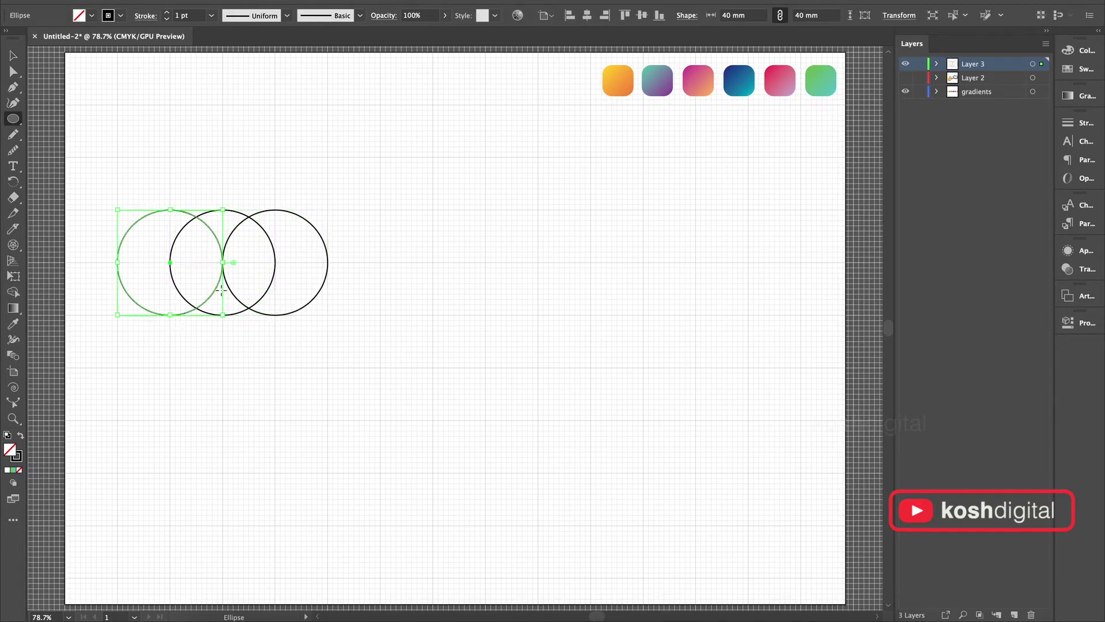
click(14, 59)
click(290, 183)
- Copy the right and left outer circles together and paste the copies in place over the originals
click(262, 213)
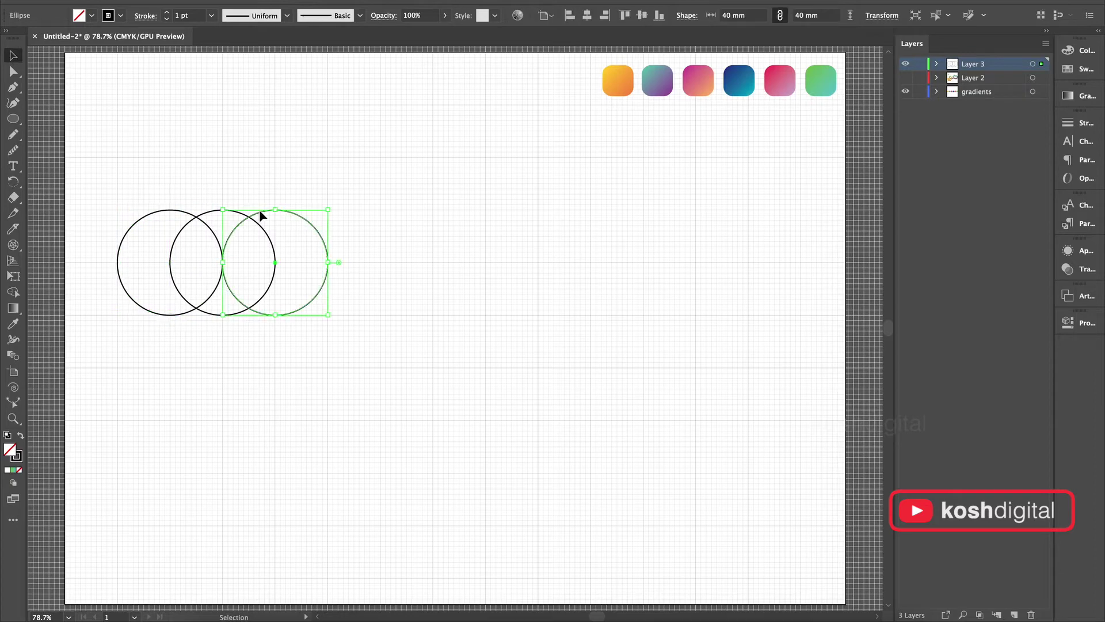
shift+click(172, 211)
key(super+c)
click(202, 166)
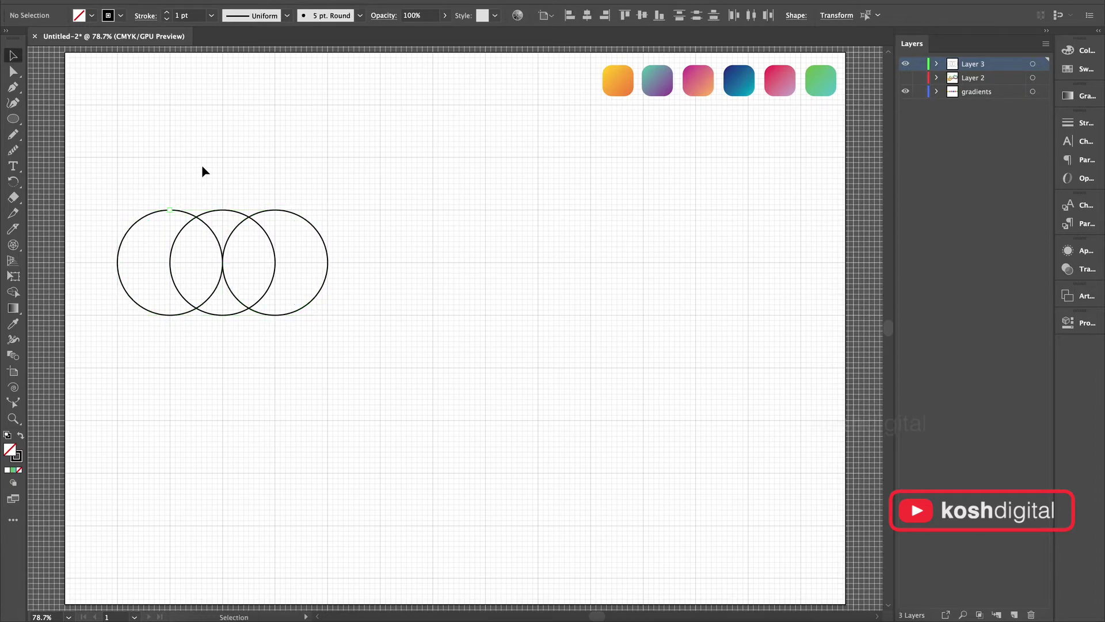
click(122, 1)
click(173, 101)
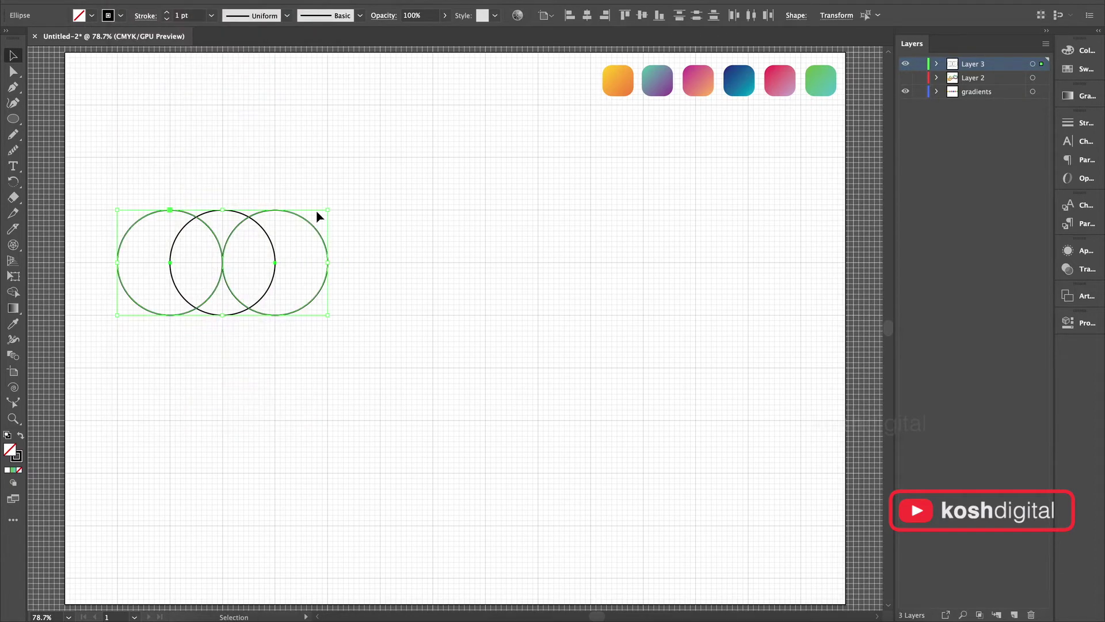
- Rotate duplicates of the two outer circles in 60° increments around the centre to complete the ring of six circles
double_click(14, 183)
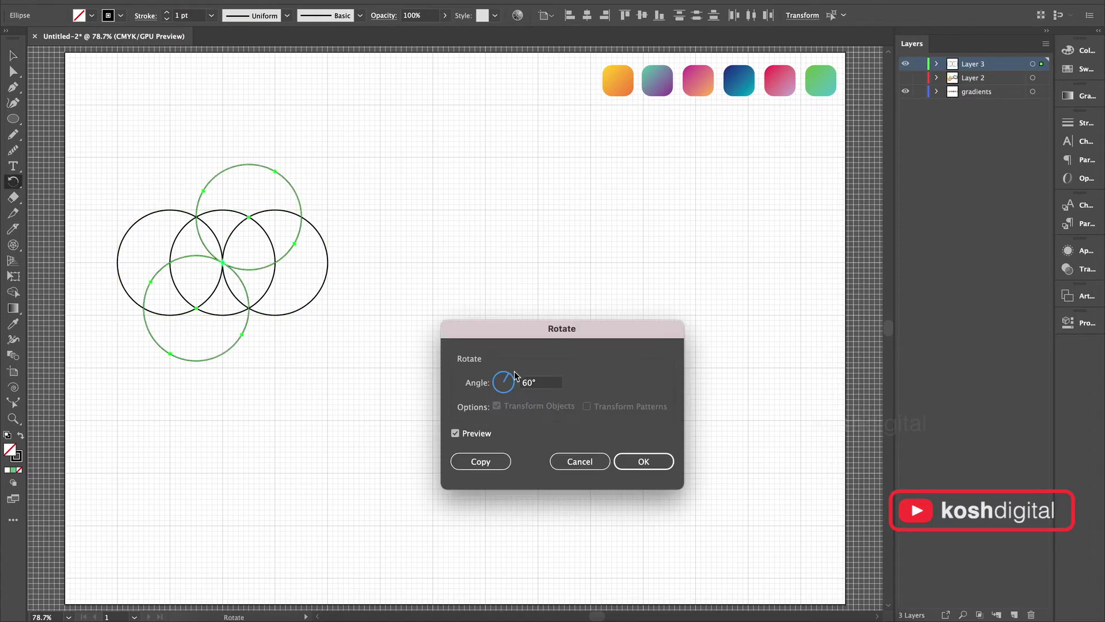
click(482, 460)
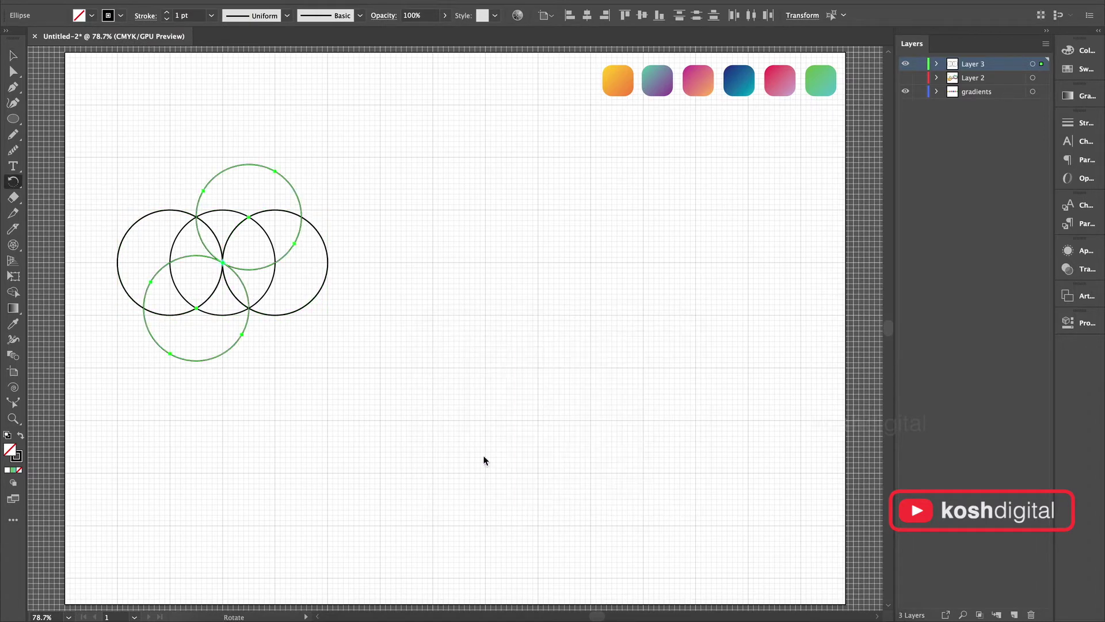
click(14, 58)
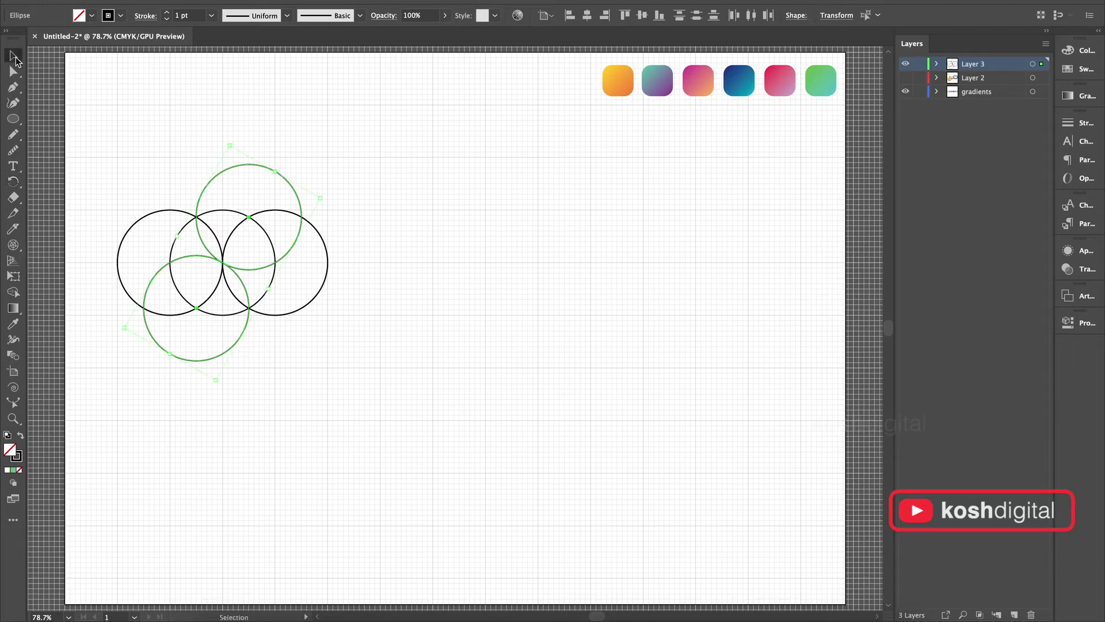
double_click(18, 184)
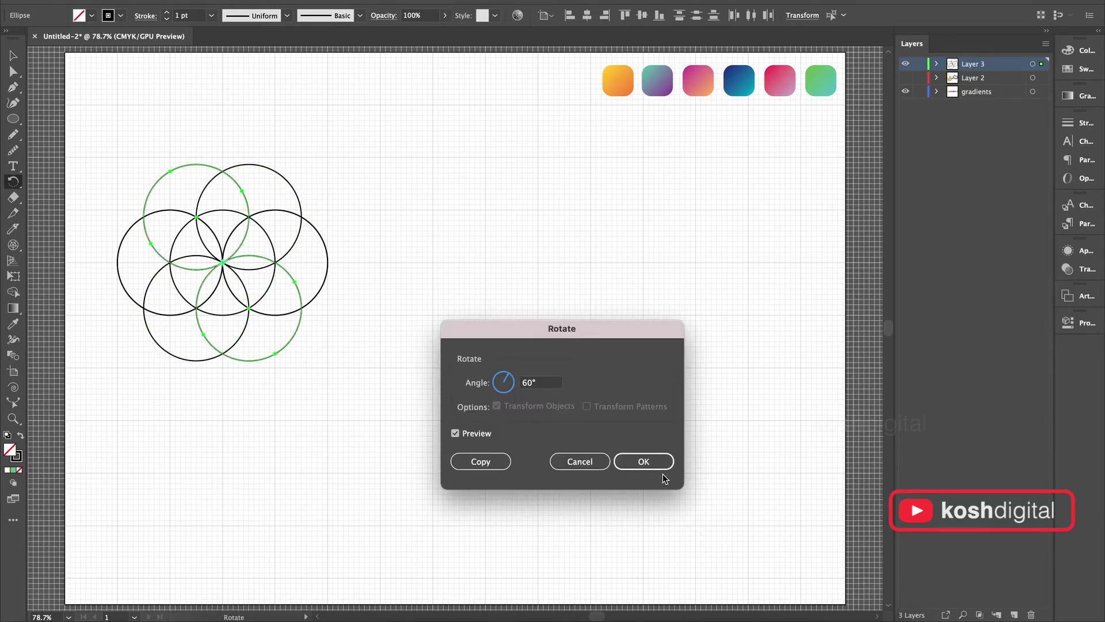
click(644, 461)
click(14, 56)
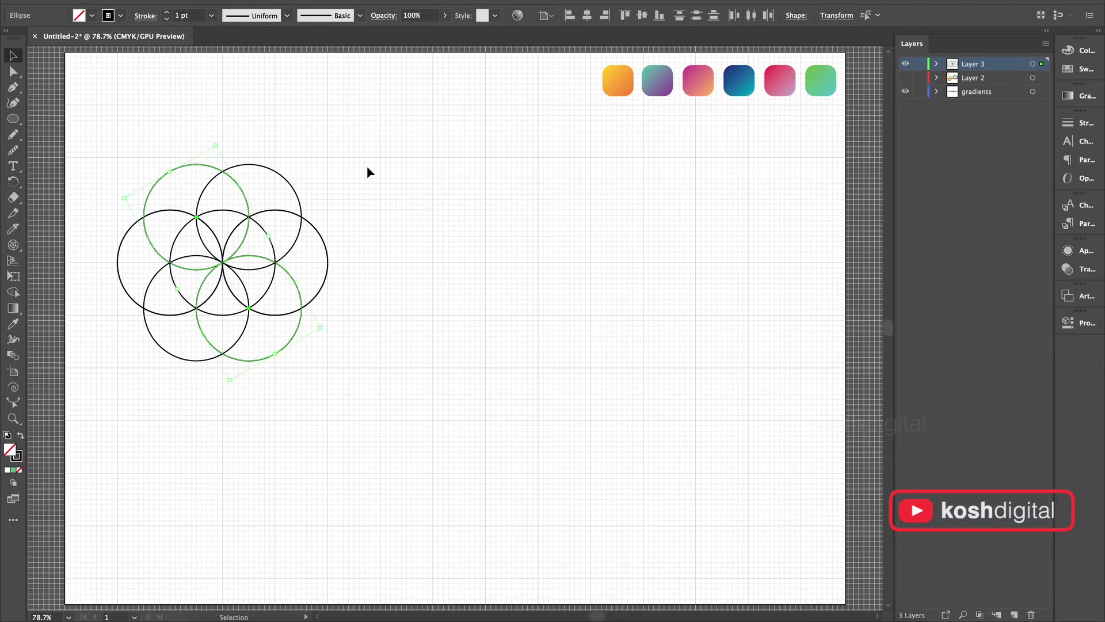
- Duplicate the whole circle pattern and place one copy above the other on the artboard
click(104, 316)
drag(319, 151, 108, 362)
drag(227, 267, 222, 421)
click(417, 219)
click(223, 190)
click(349, 322)
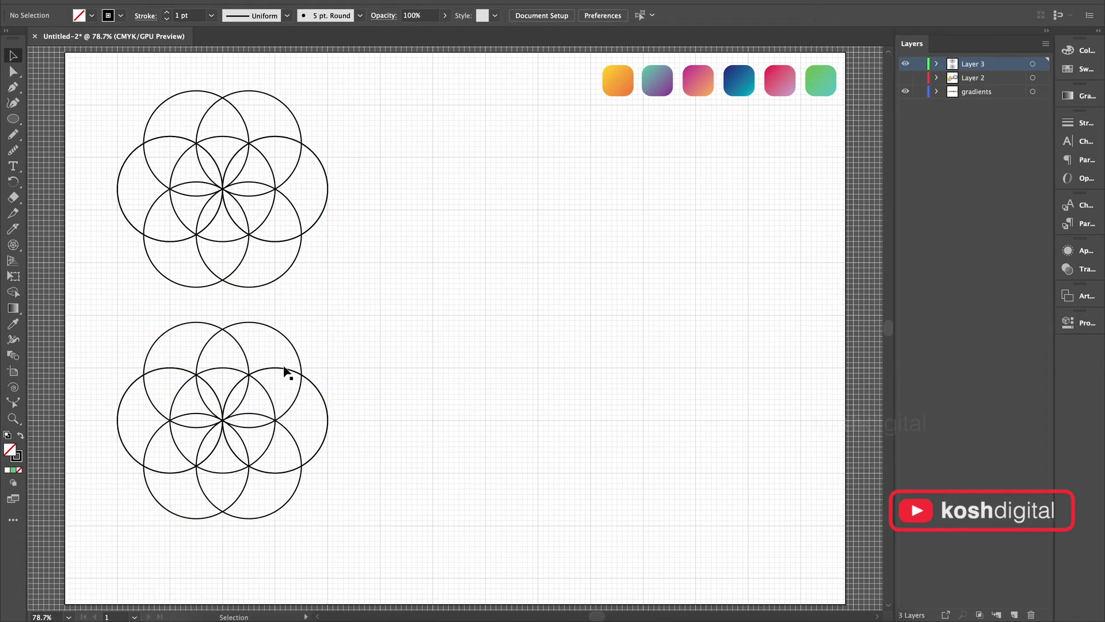
- Merge the upper-left regions of the lower circle pattern into one crescent using the Shape Builder tool
drag(360, 300, 120, 542)
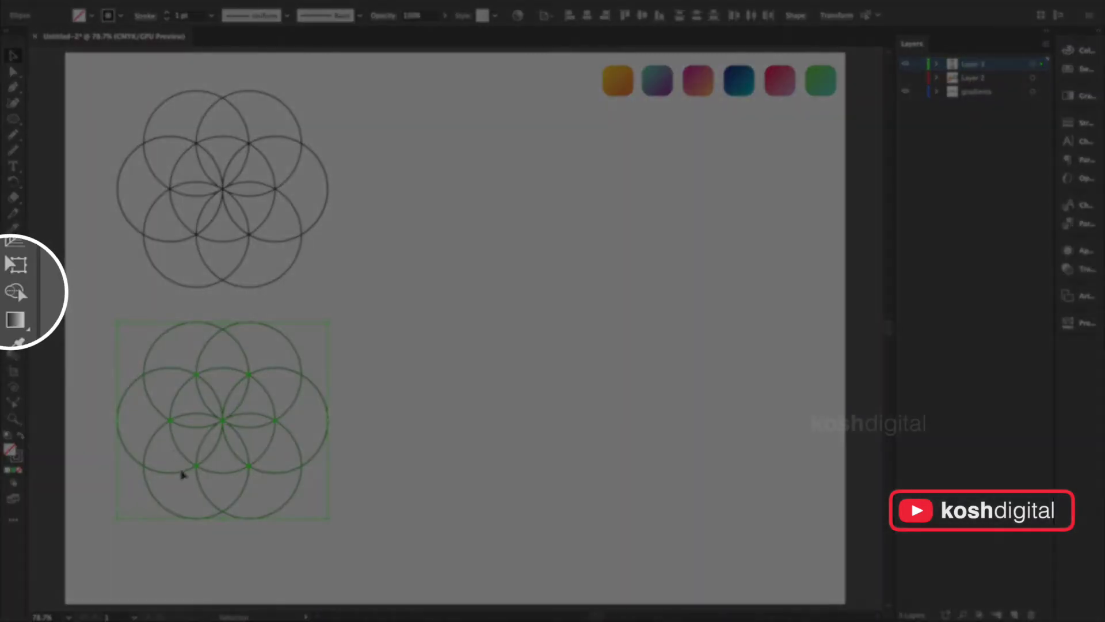
drag(180, 471, 175, 470)
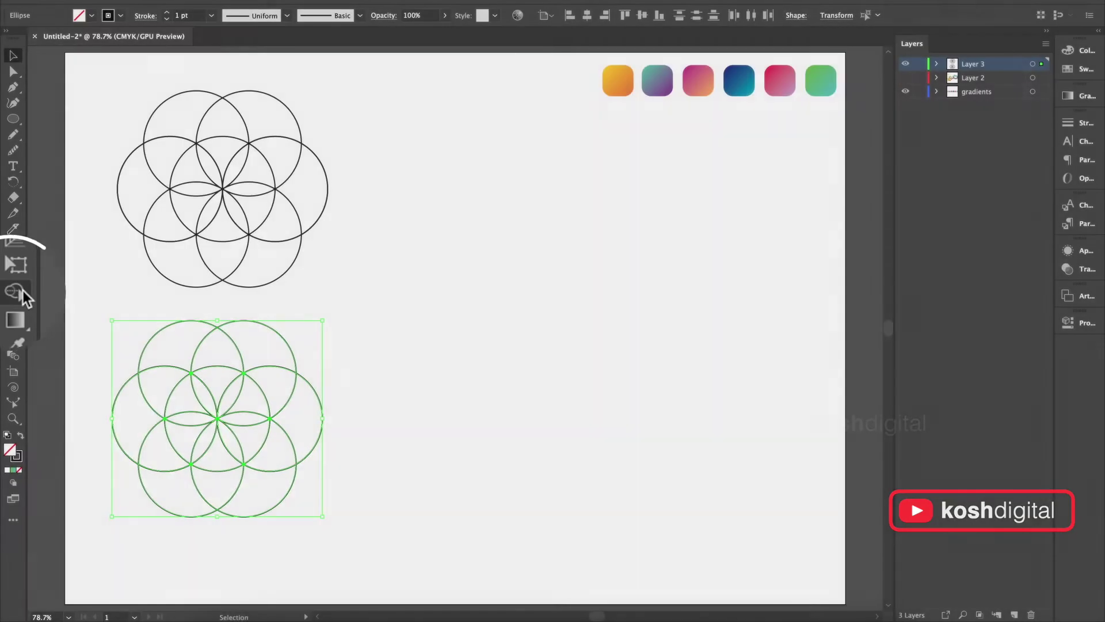
click(14, 292)
mouse_move(187, 419)
mouse_down()
mouse_move(163, 378)
mouse_move(157, 340)
mouse_up()
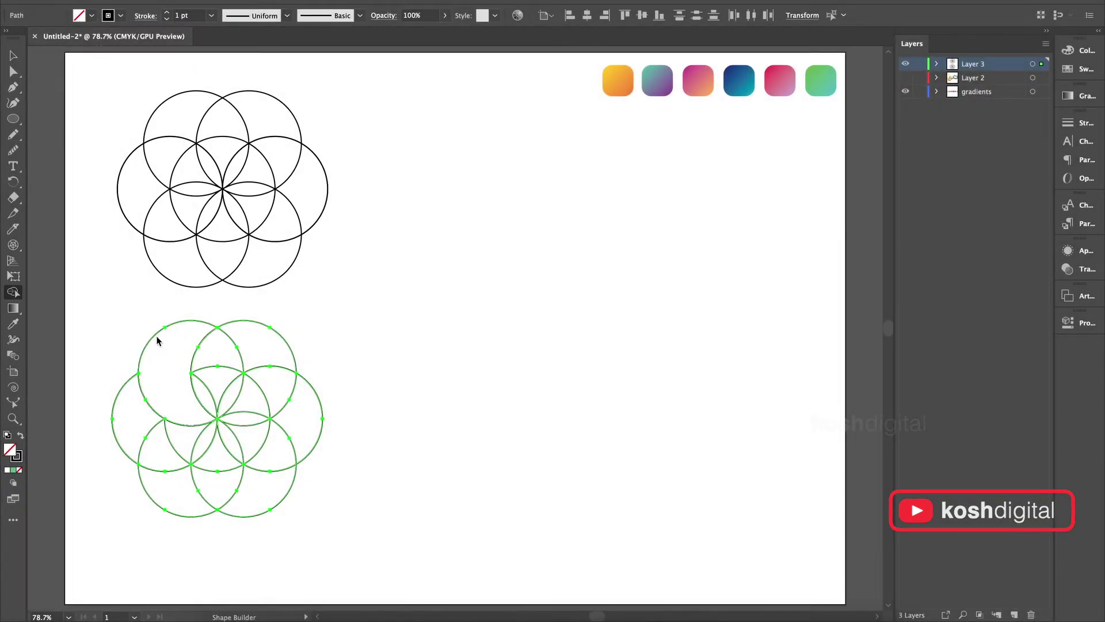
click(16, 58)
click(316, 324)
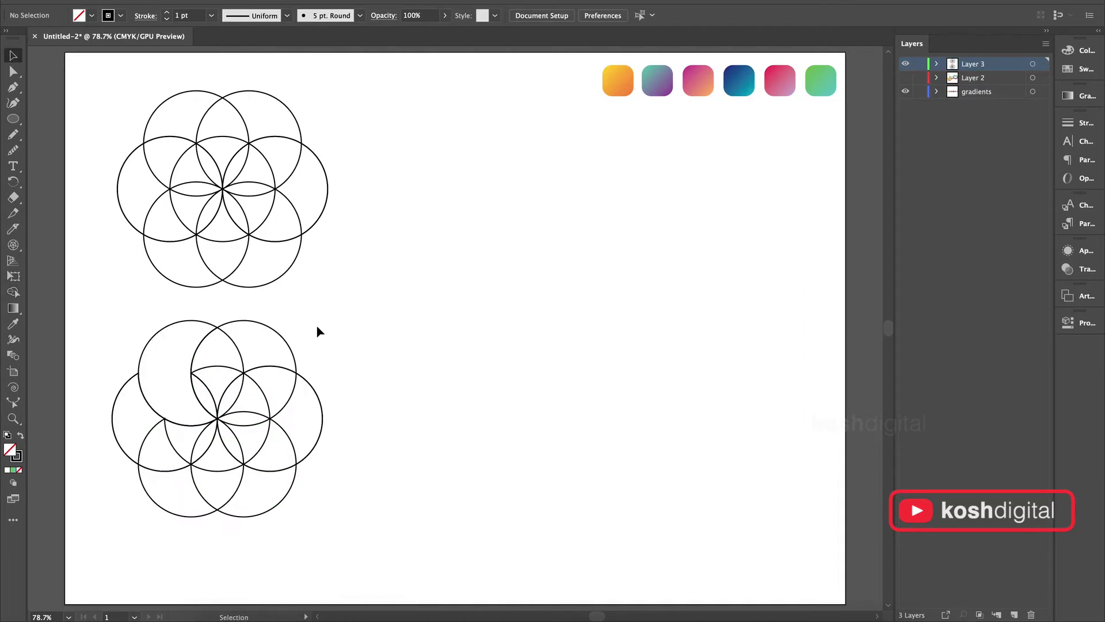
- Remove the rest of the lower circle pattern so that only the merged crescent is kept
click(157, 336)
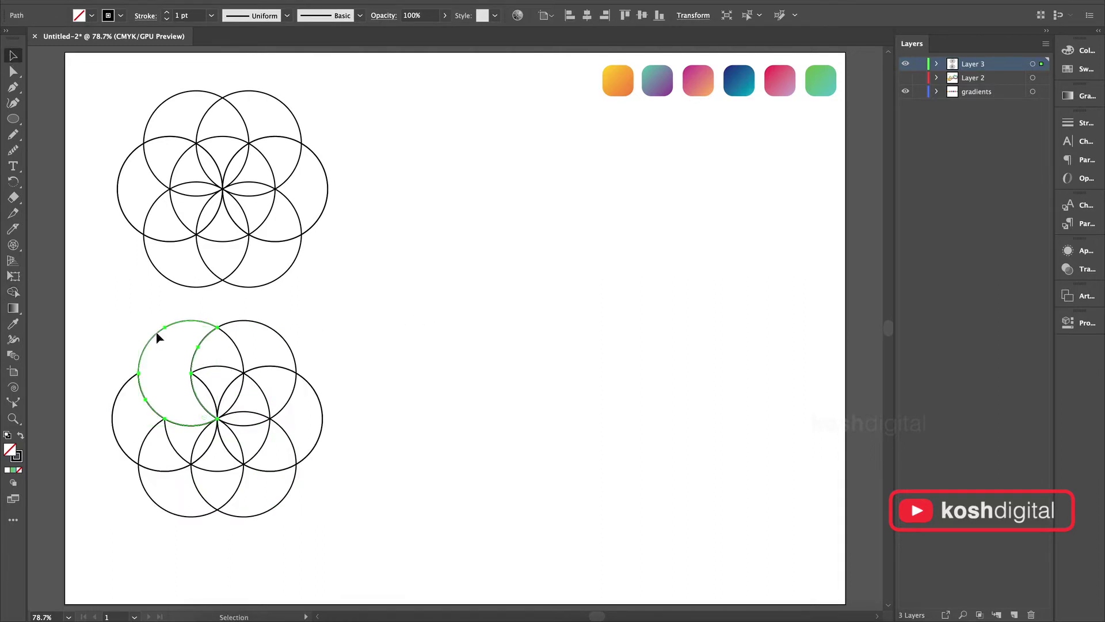
key(Delete)
drag(365, 306, 114, 562)
key(Return)
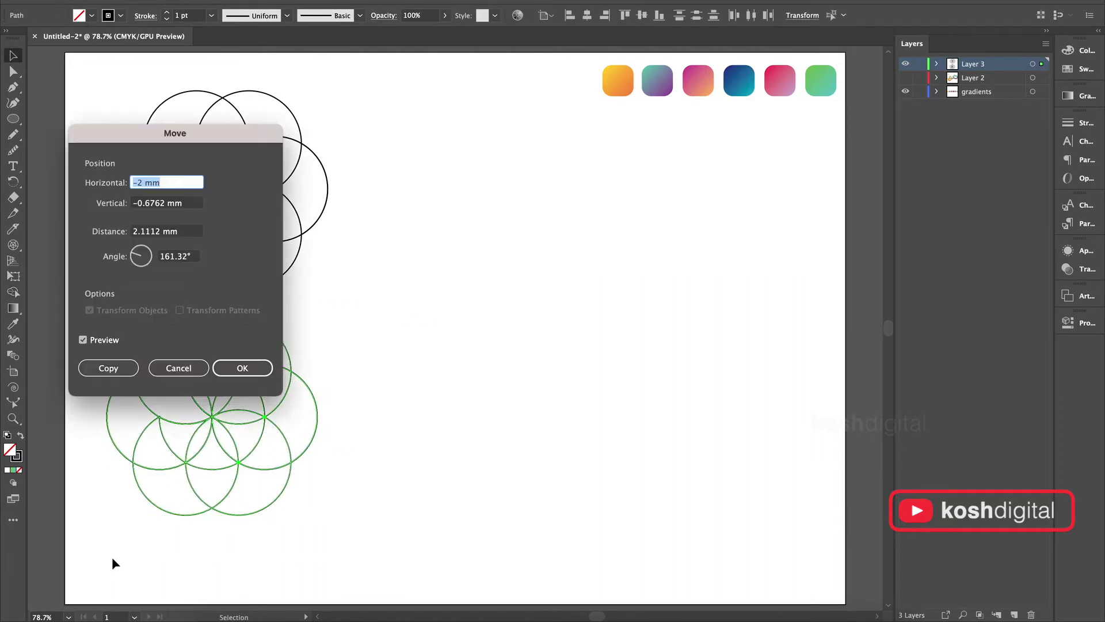
key(Return)
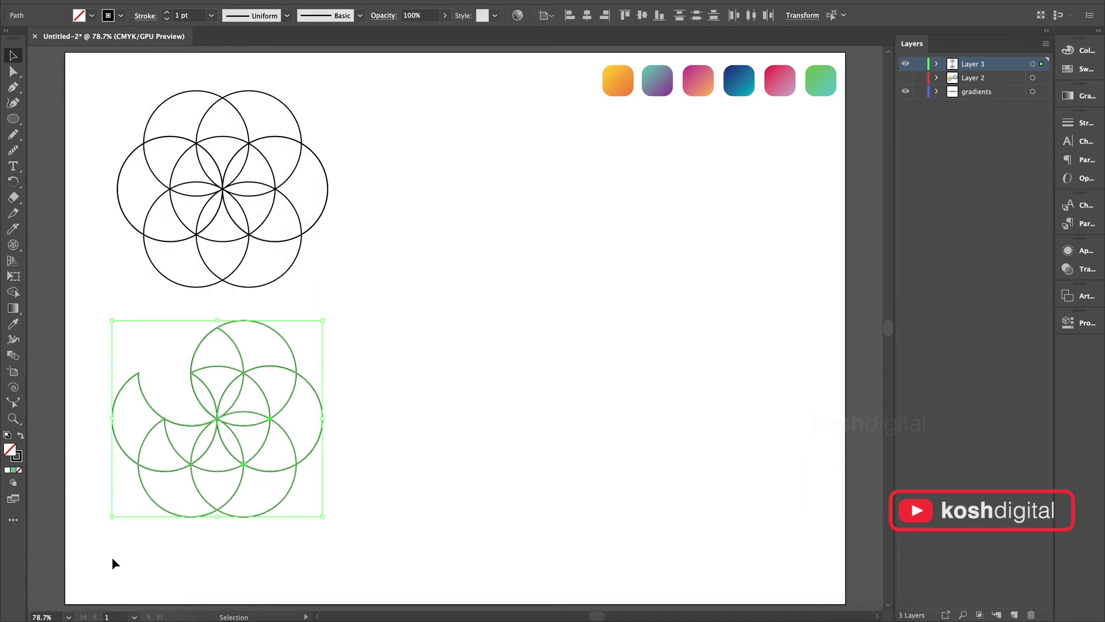
key(Delete)
key(ctrl+z)
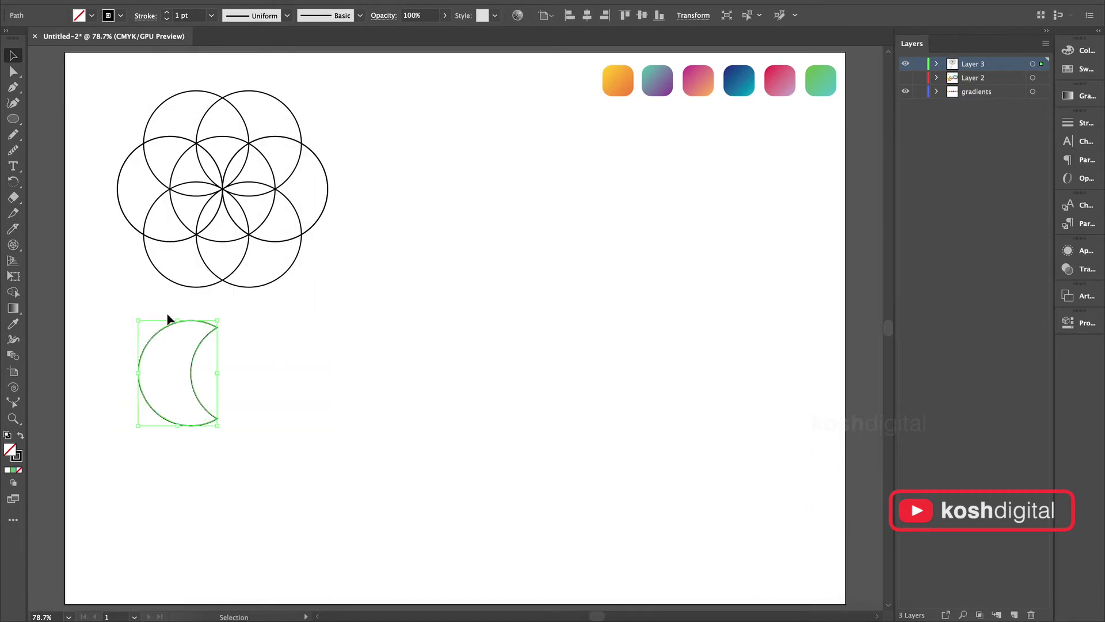
- Fill the crescent with the navy-to-teal gradient sampled from the matching swatch square
click(13, 324)
click(622, 81)
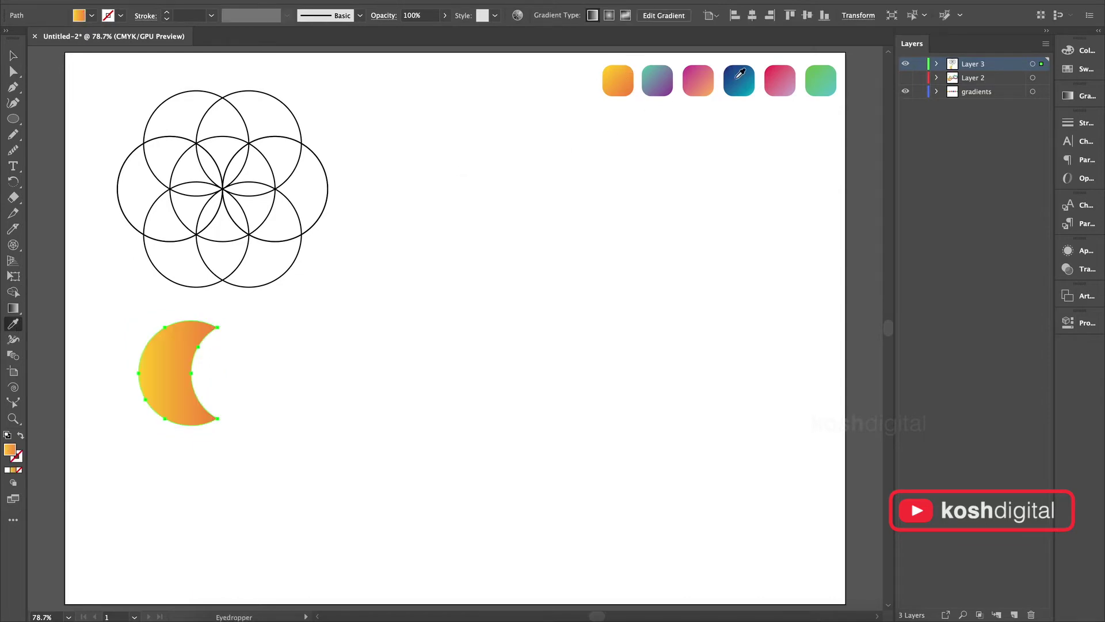
click(732, 78)
click(12, 56)
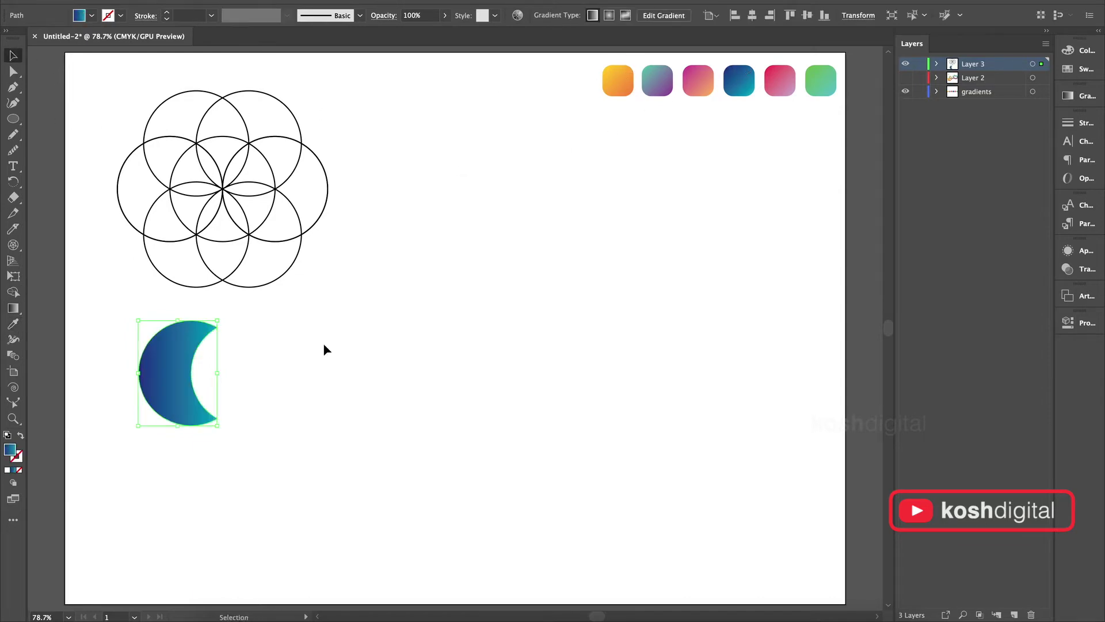
click(322, 349)
- Create a copy of the crescent rotated 60° around its lower tip
click(157, 351)
click(16, 183)
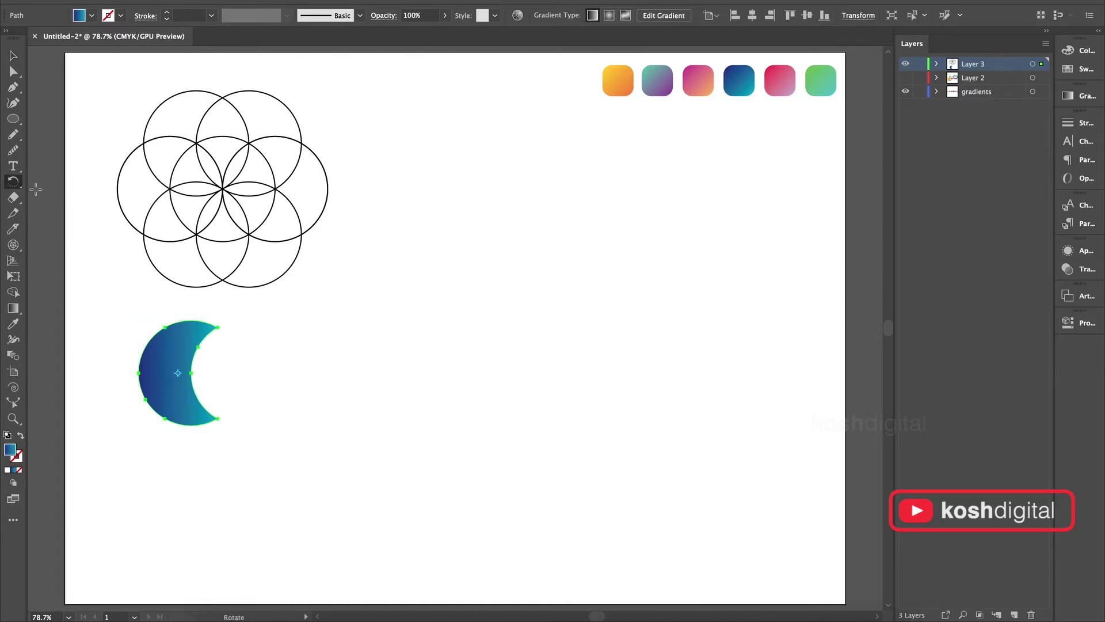
alt+click(217, 419)
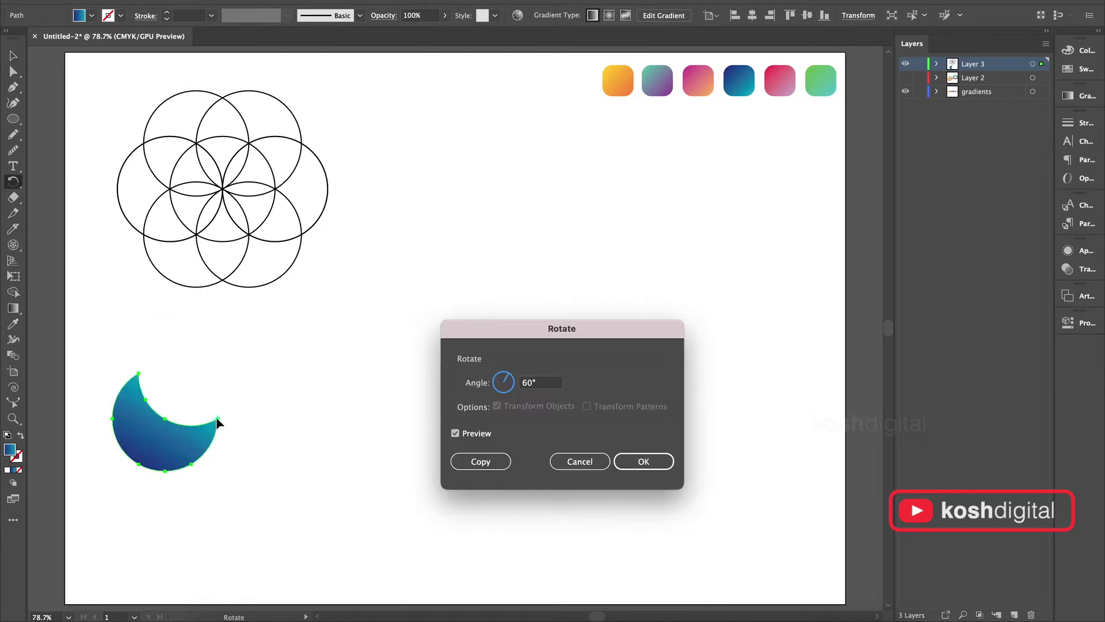
click(495, 461)
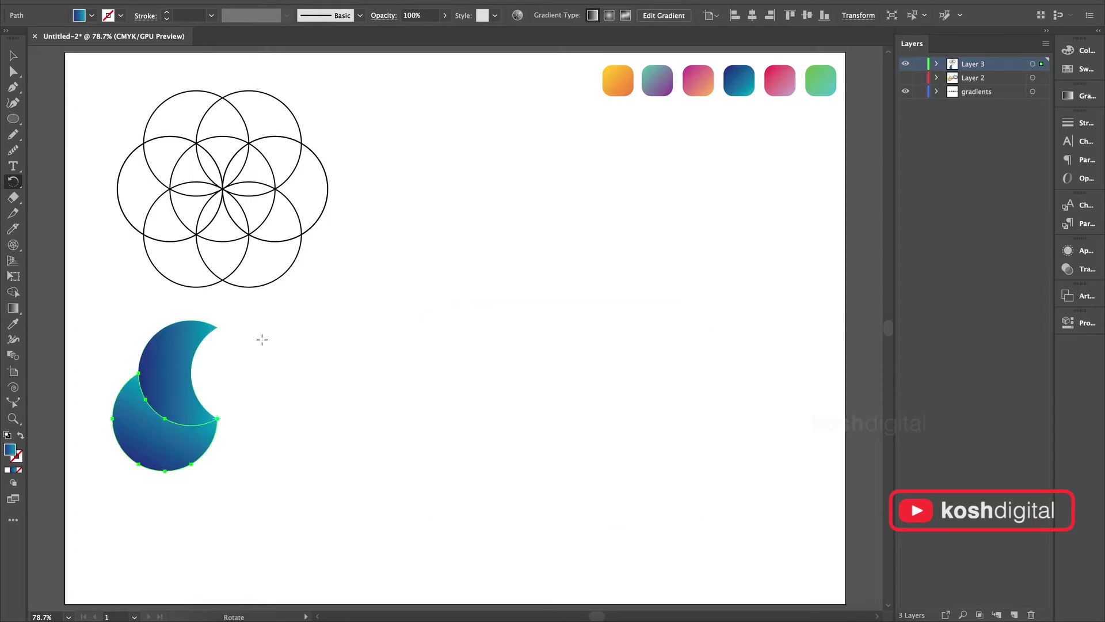
- Repeat the rotated copy four more times to complete the six-petal pinwheel
key(ctrl+d)
key(ctrl+d)
key(ctrl+d)
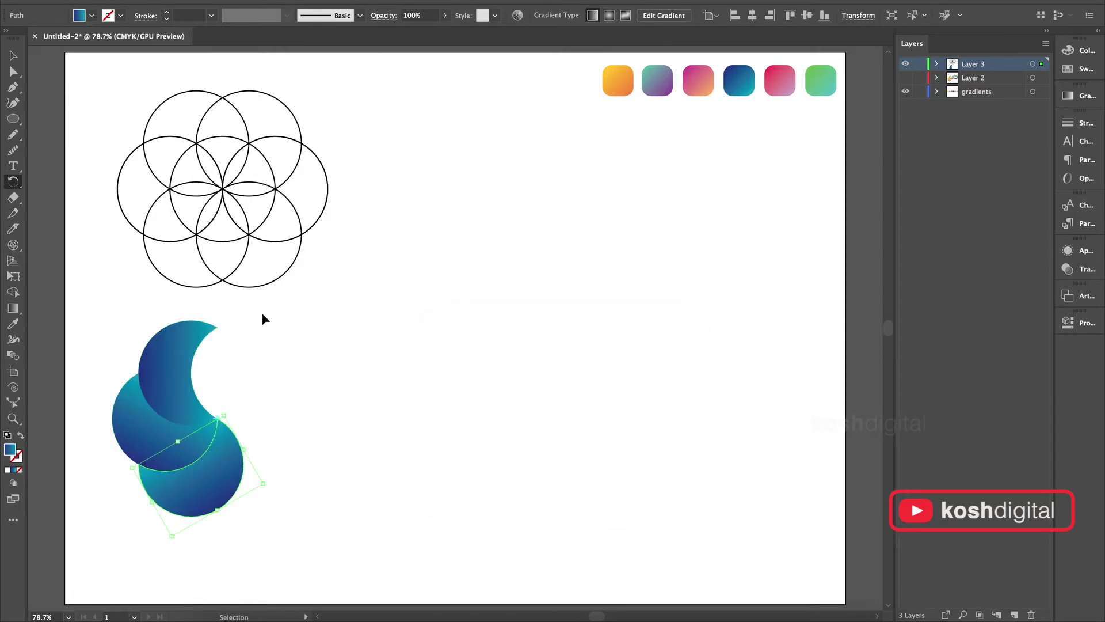
key(ctrl+d)
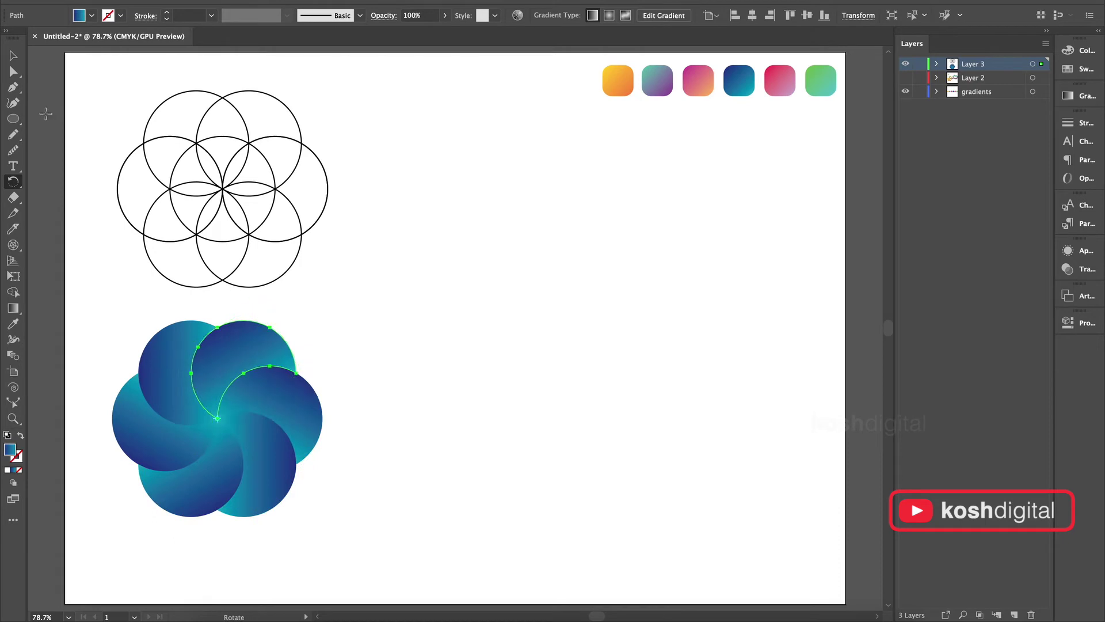
click(12, 55)
- Draw a small circle with the navy-to-teal gradient fill in the empty area right of the pinwheel
click(515, 281)
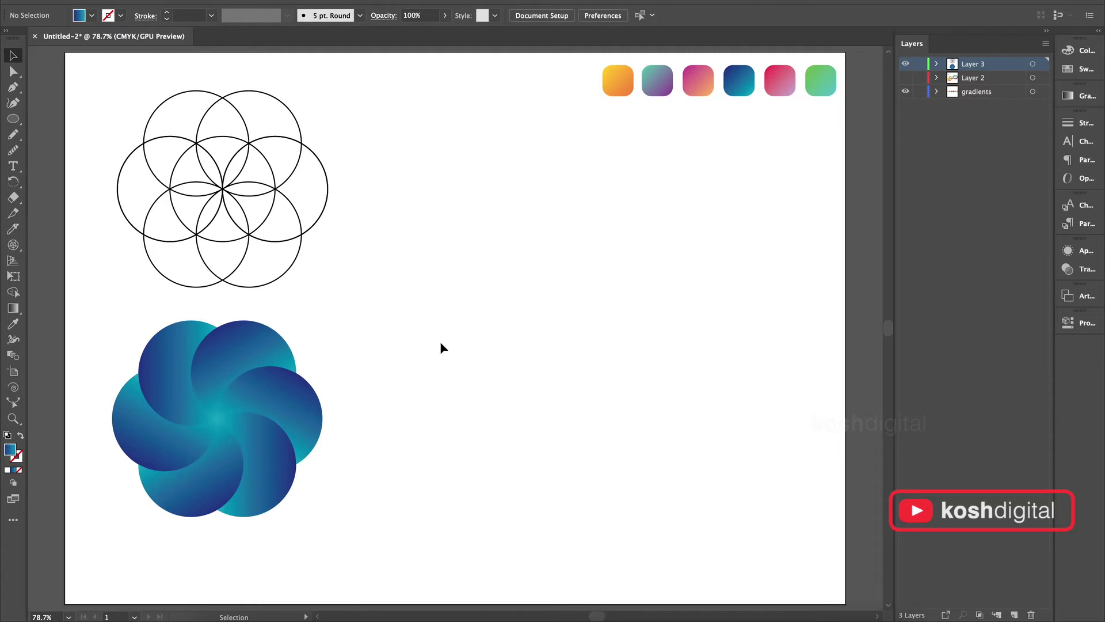
drag(448, 264, 490, 303)
click(12, 57)
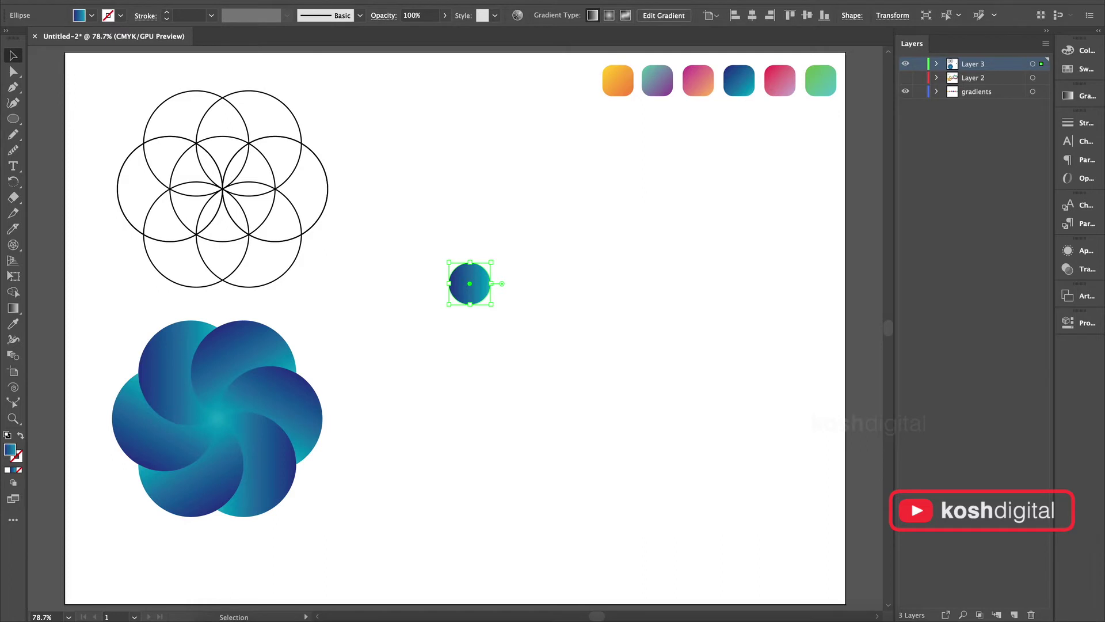
- Start a Transform effect on the small navy-to-teal circle with preview enabled and 6 copies
click(233, 0)
mouse_move(269, 0)
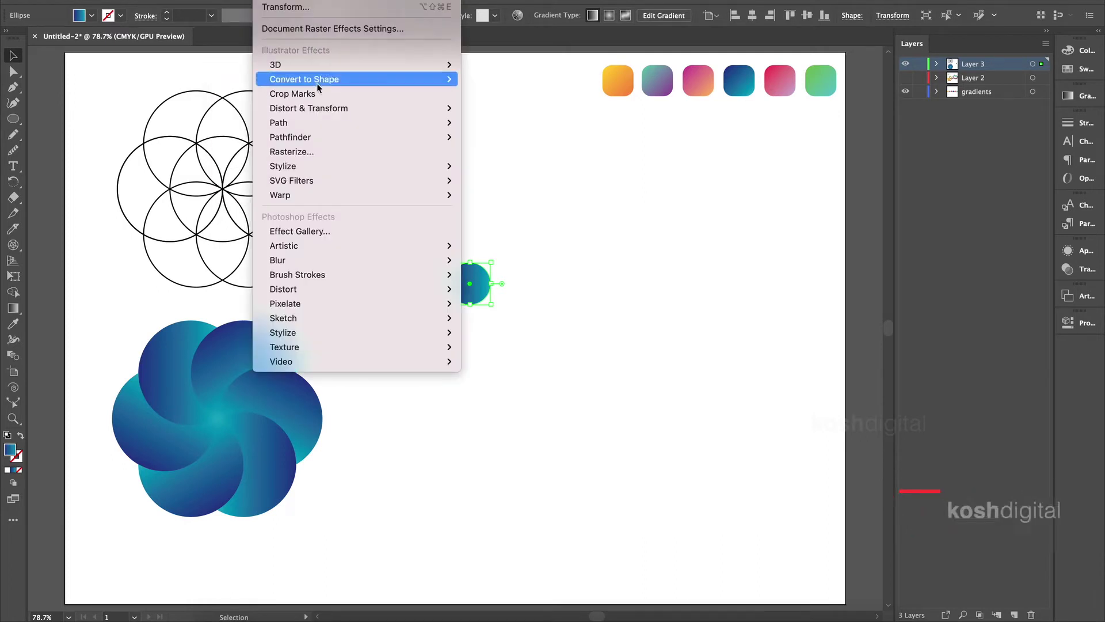
mouse_move(323, 108)
click(483, 154)
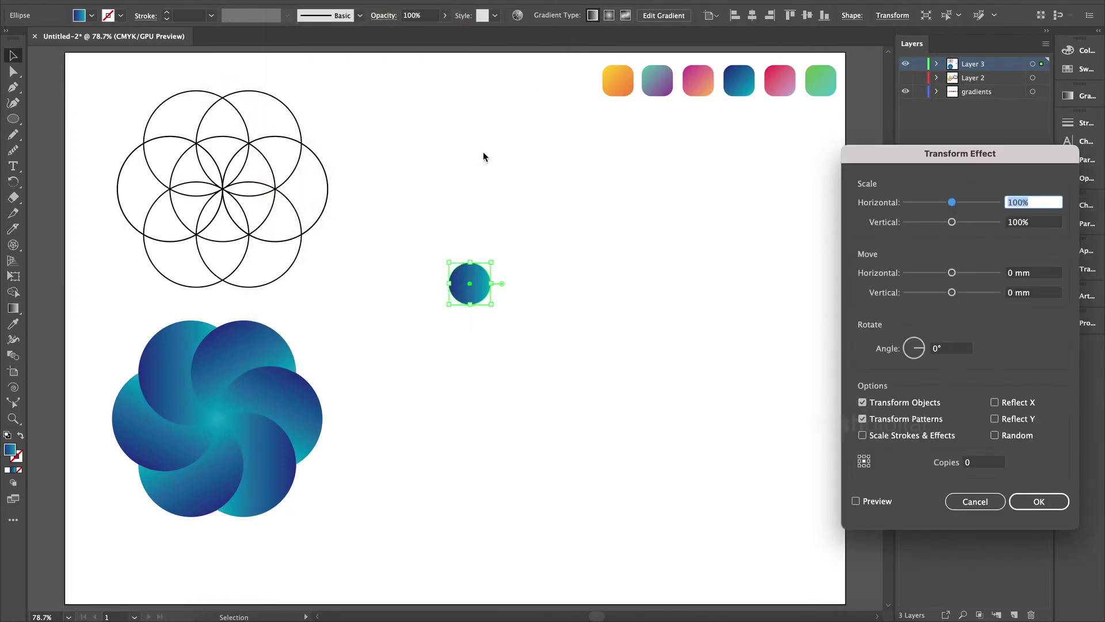
drag(877, 156, 858, 172)
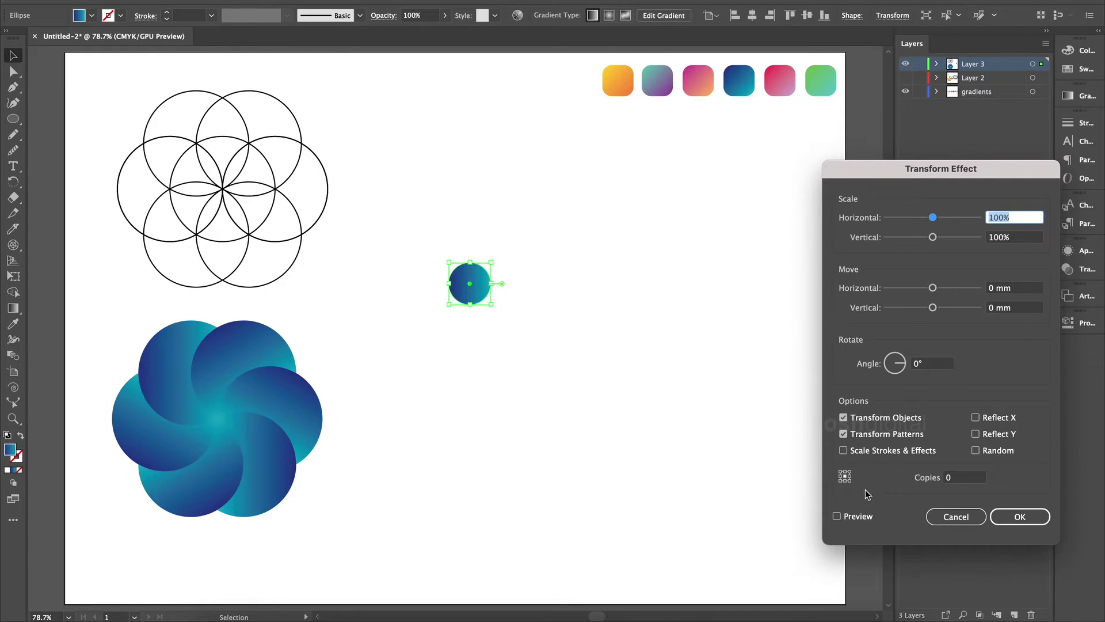
click(840, 516)
click(960, 479)
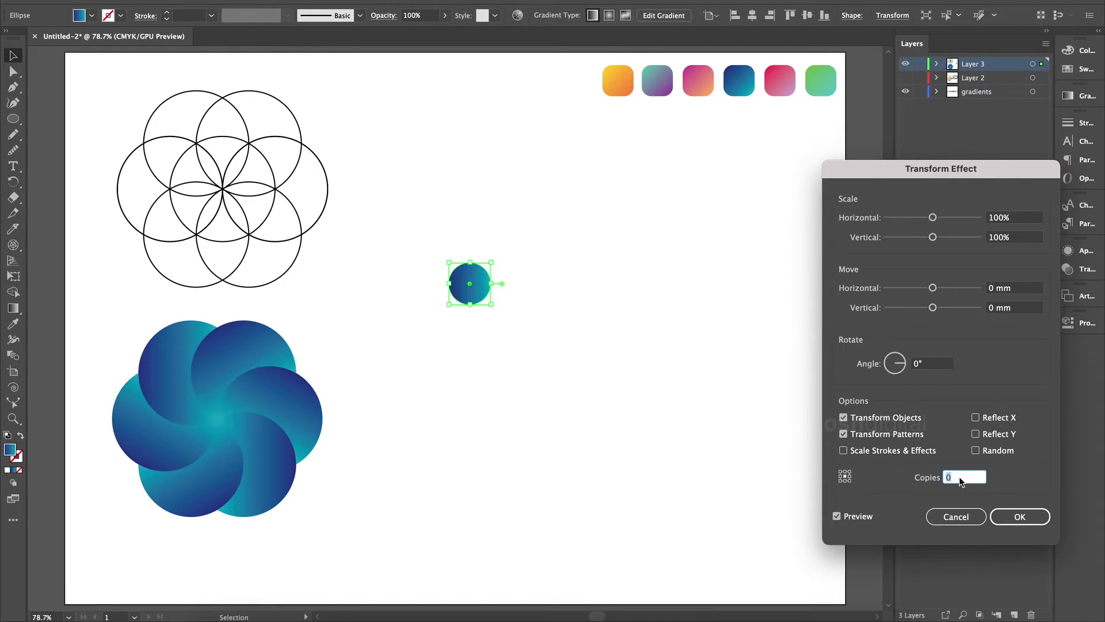
text(6)
- Set the effect's horizontal and vertical scale to 110%
click(1003, 218)
key(BackSpace)
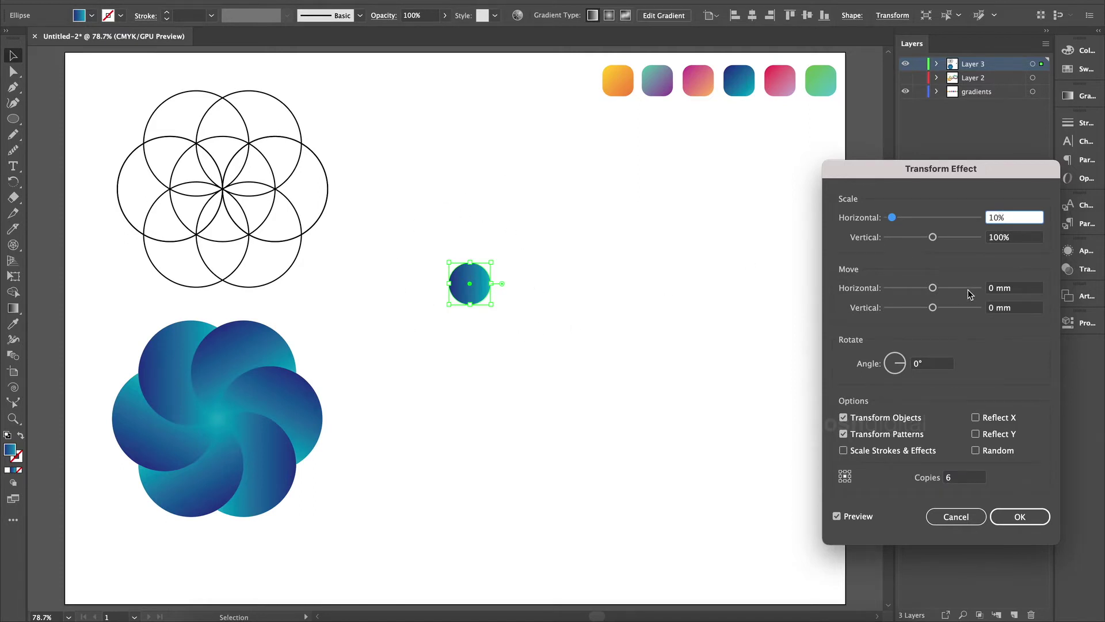
text(1)
click(989, 236)
text(110)
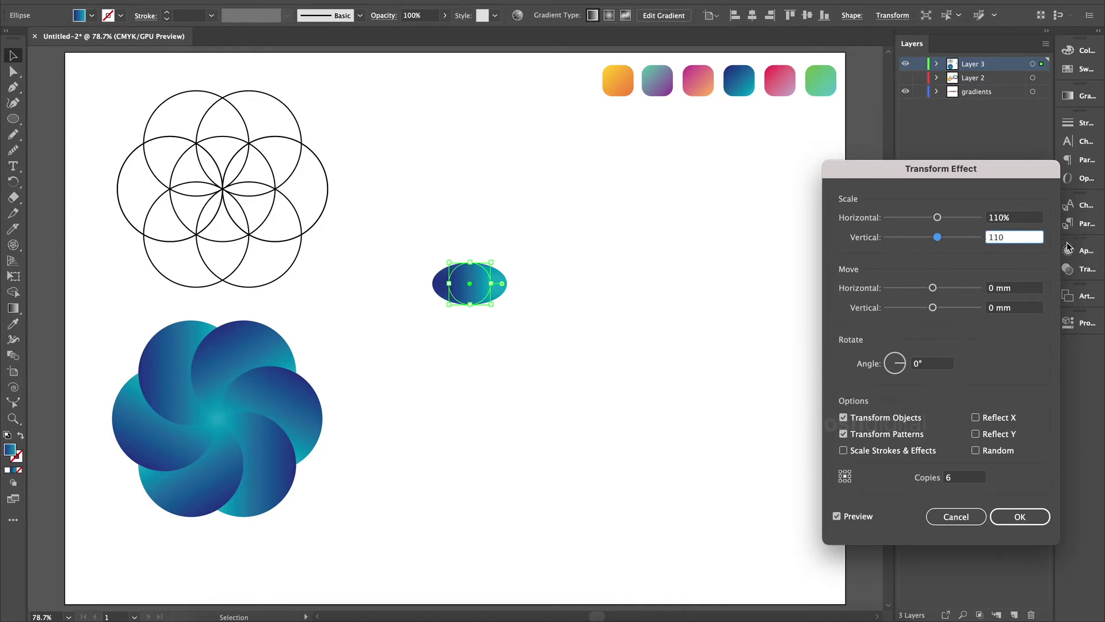
click(1019, 218)
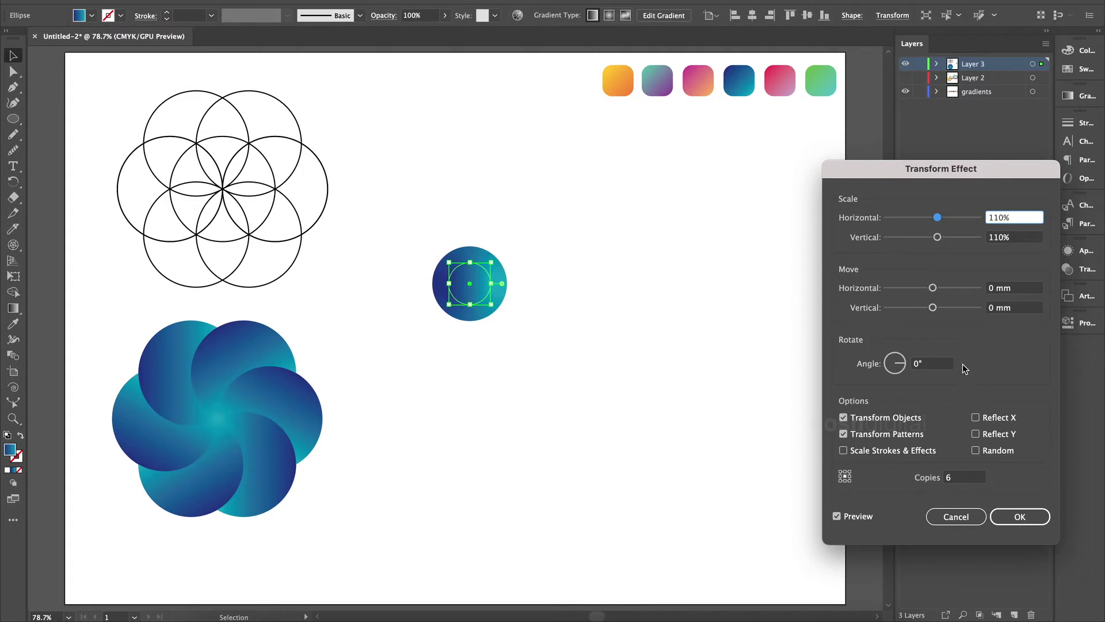
- Set the rotation angle of the effect's copies to 20°
click(919, 363)
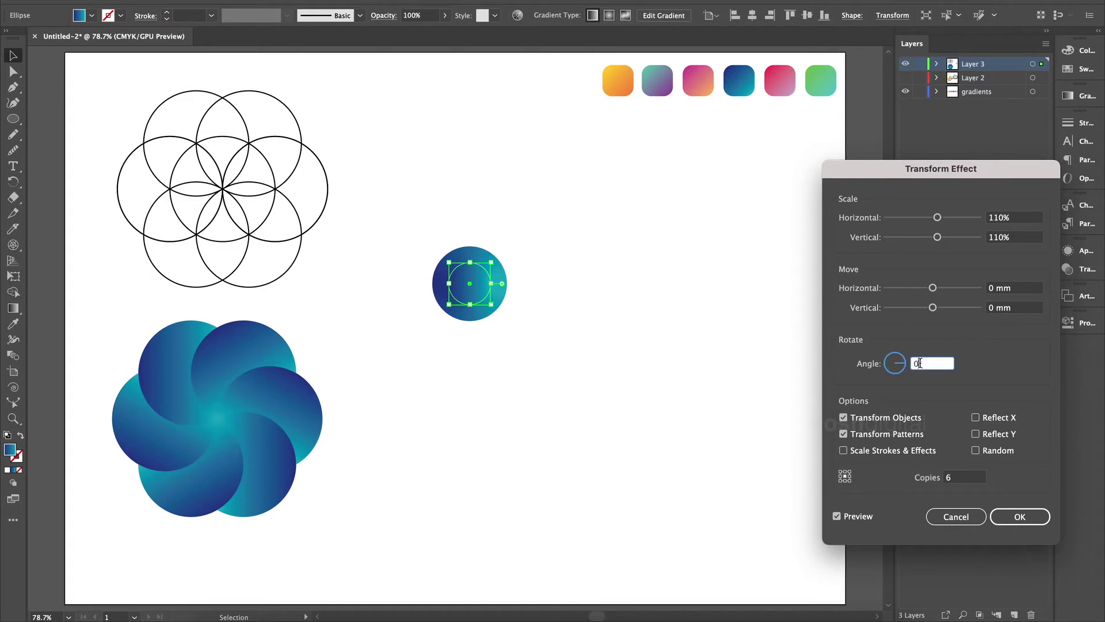
text(10)
key(BackSpace)
key(BackSpace)
text(20)
- Set the effect's horizontal and vertical scale to 120%
click(966, 478)
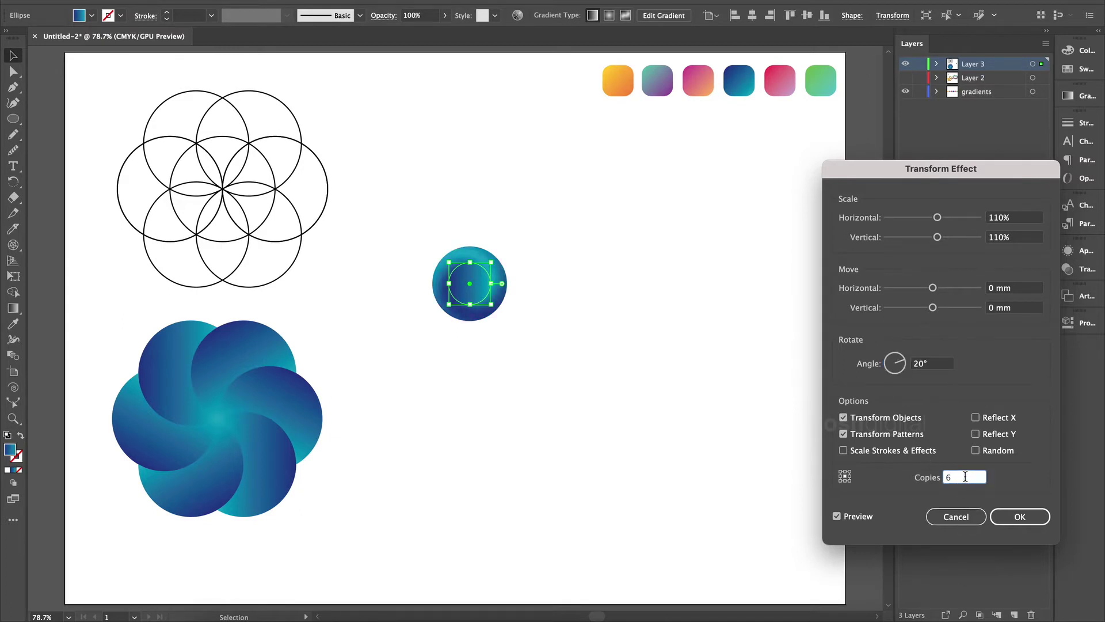
click(1002, 220)
text(120)
click(1001, 238)
key(BackSpace)
text(2)
click(1023, 221)
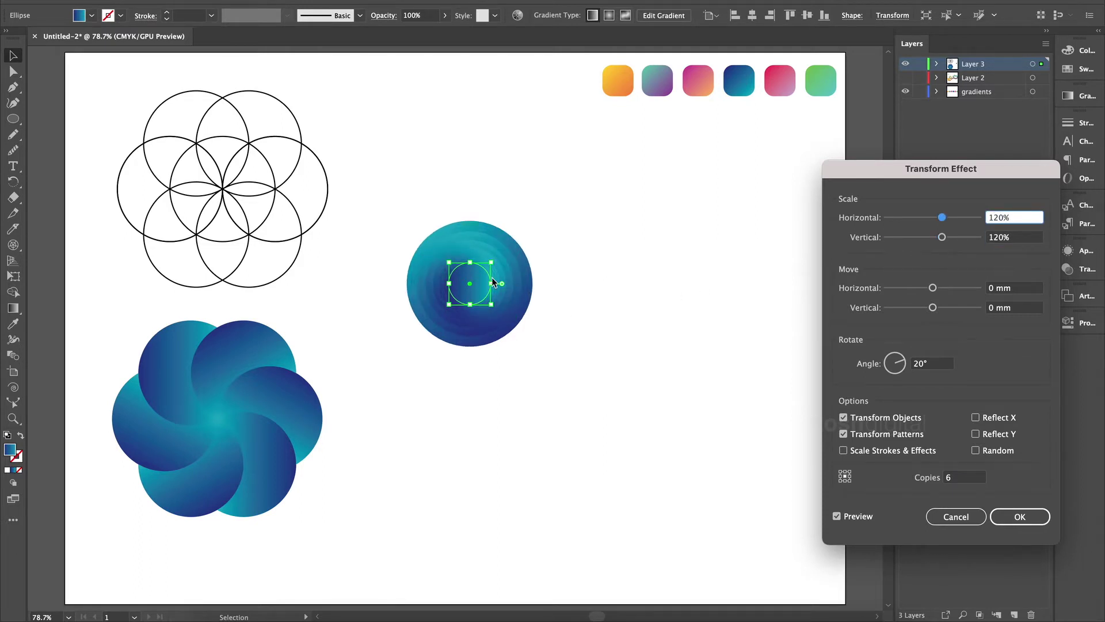
- Try a horizontal scale of 150% with vertical scales of 100%, 120% and 150%
drag(1015, 218, 961, 221)
text(150)
key(Tab)
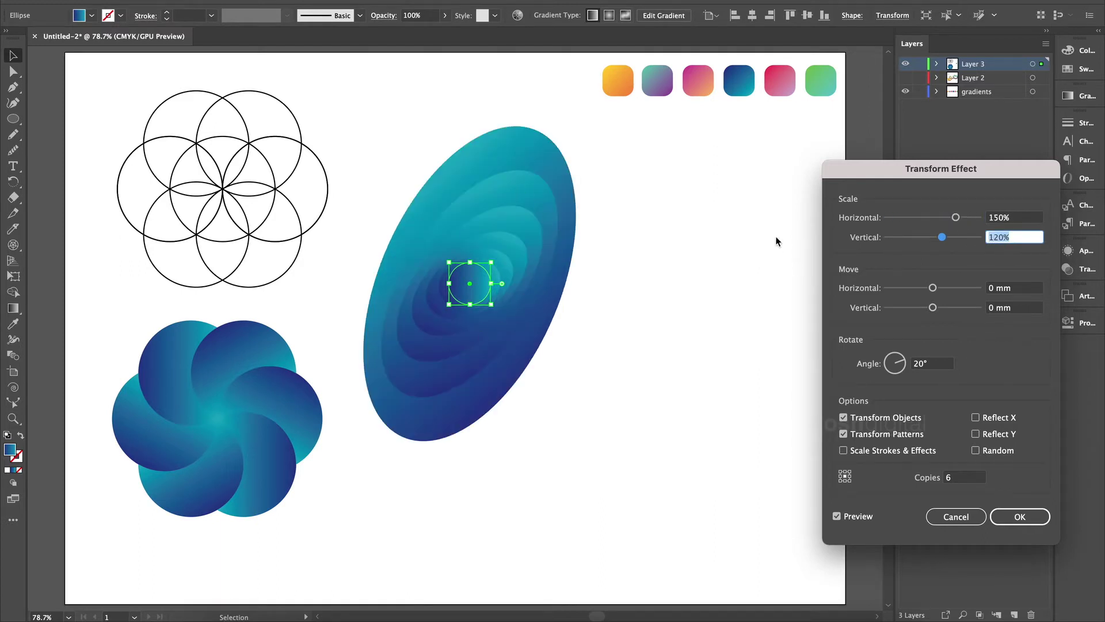
text(100)
click(1026, 214)
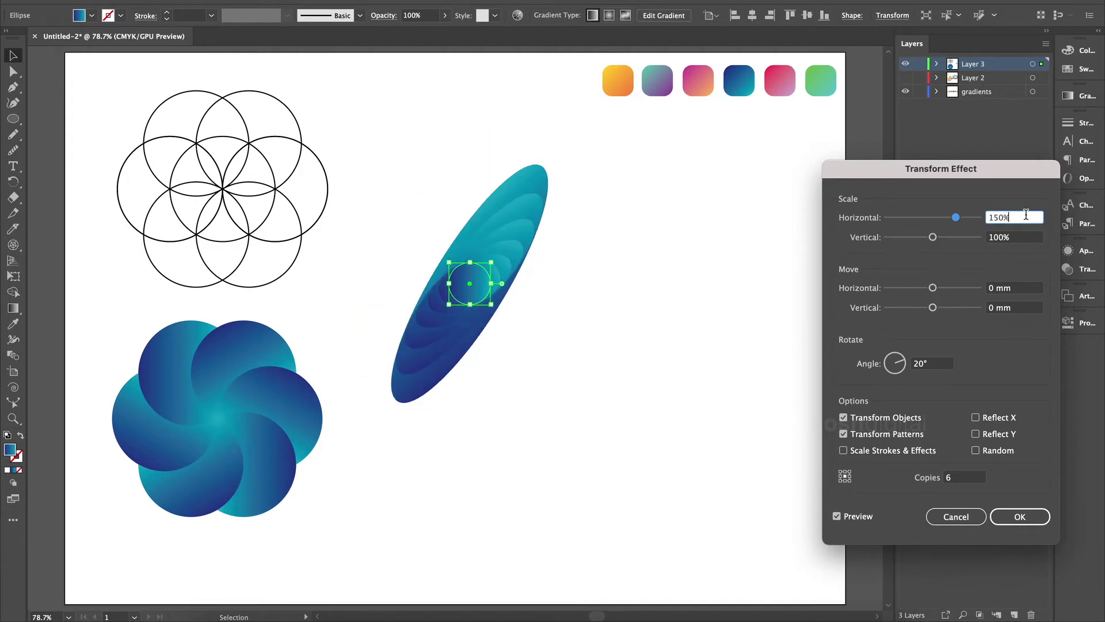
double_click(993, 235)
text(120)
click(1014, 217)
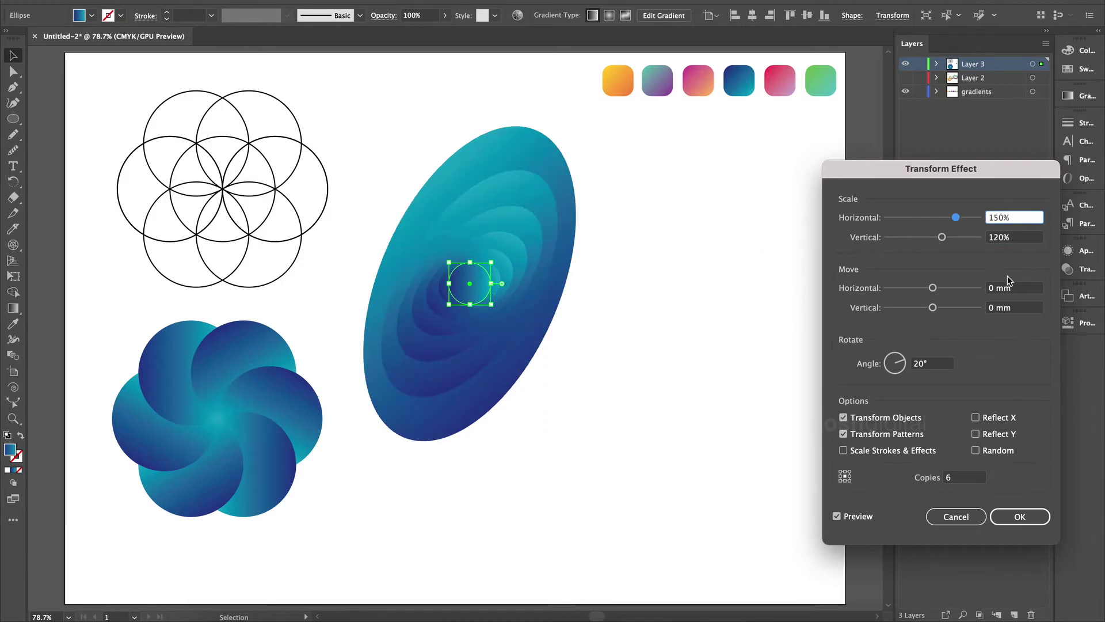
double_click(1016, 239)
text(150)
click(1030, 218)
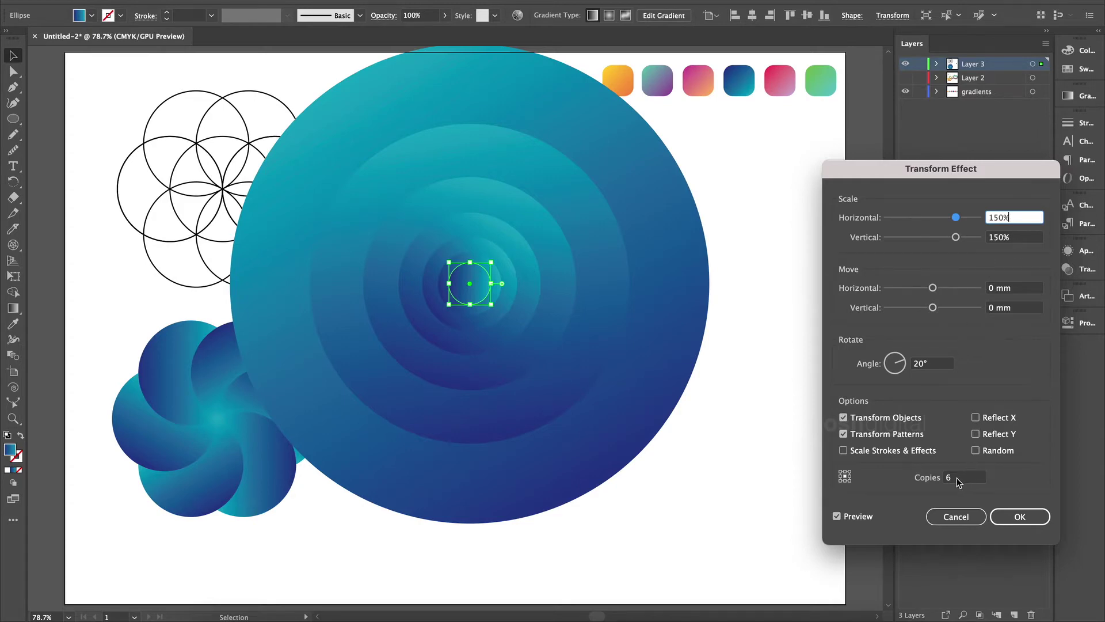
- Return both the horizontal and vertical scale of the copies to 120%
double_click(1000, 218)
text(120)
double_click(996, 236)
text(120)
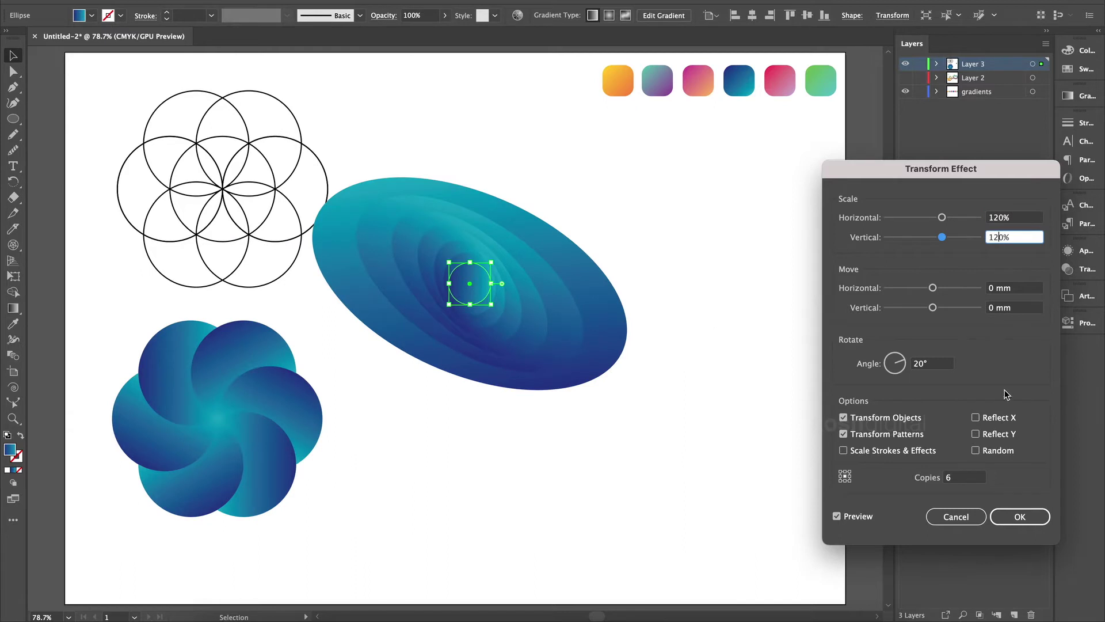
click(1026, 219)
- Apply the Transform effect with 8 copies and move the resulting swirl up near the artboard's upper edge
double_click(953, 478)
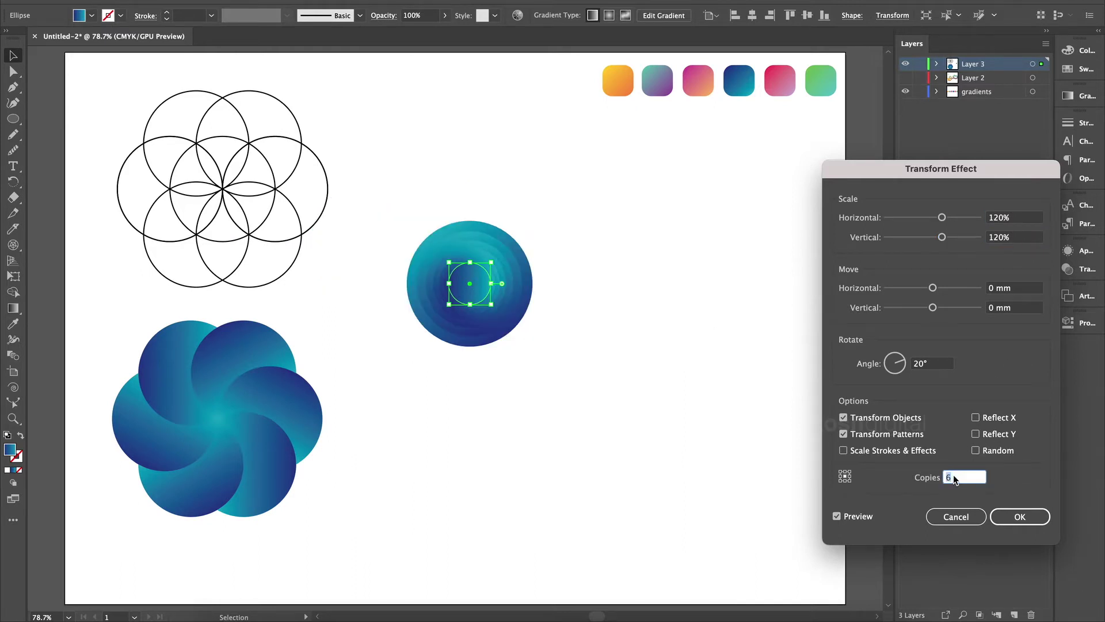
click(1023, 233)
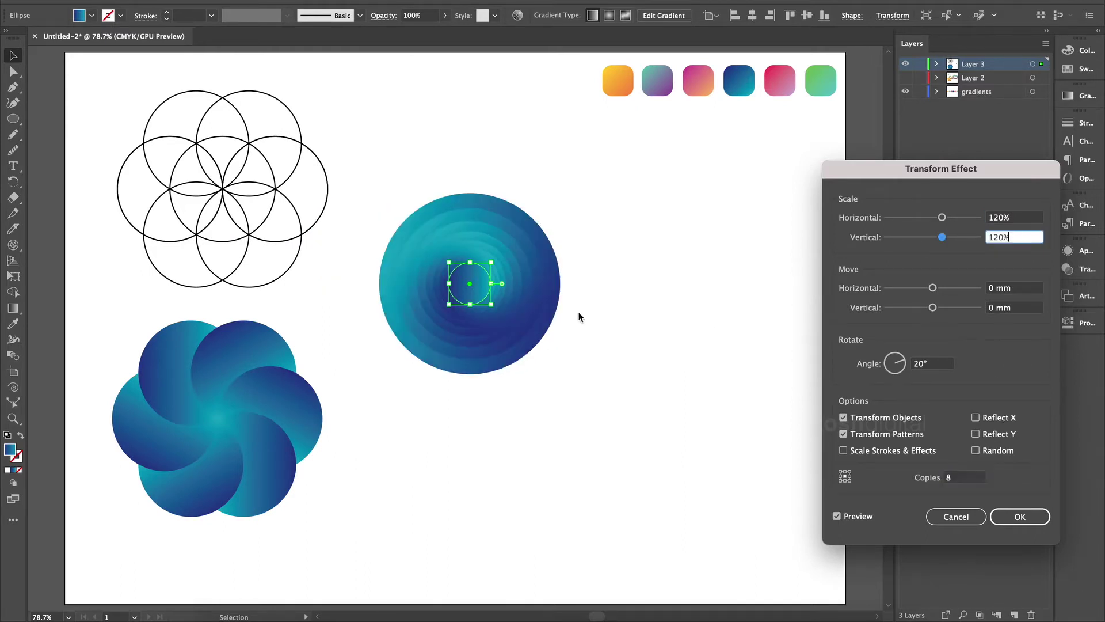
click(1020, 517)
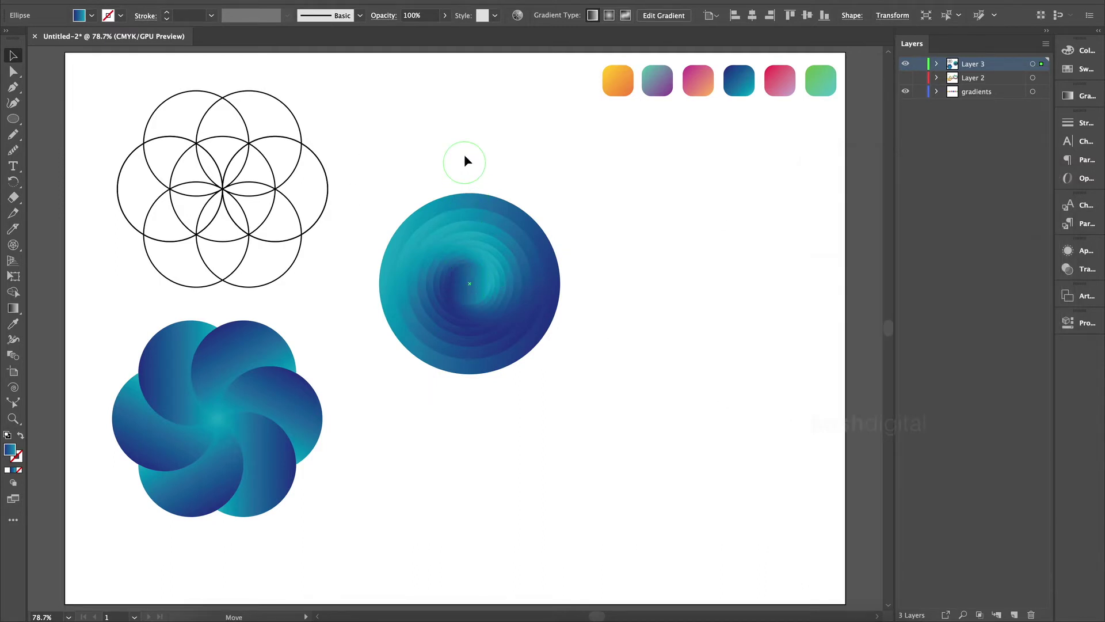
click(625, 254)
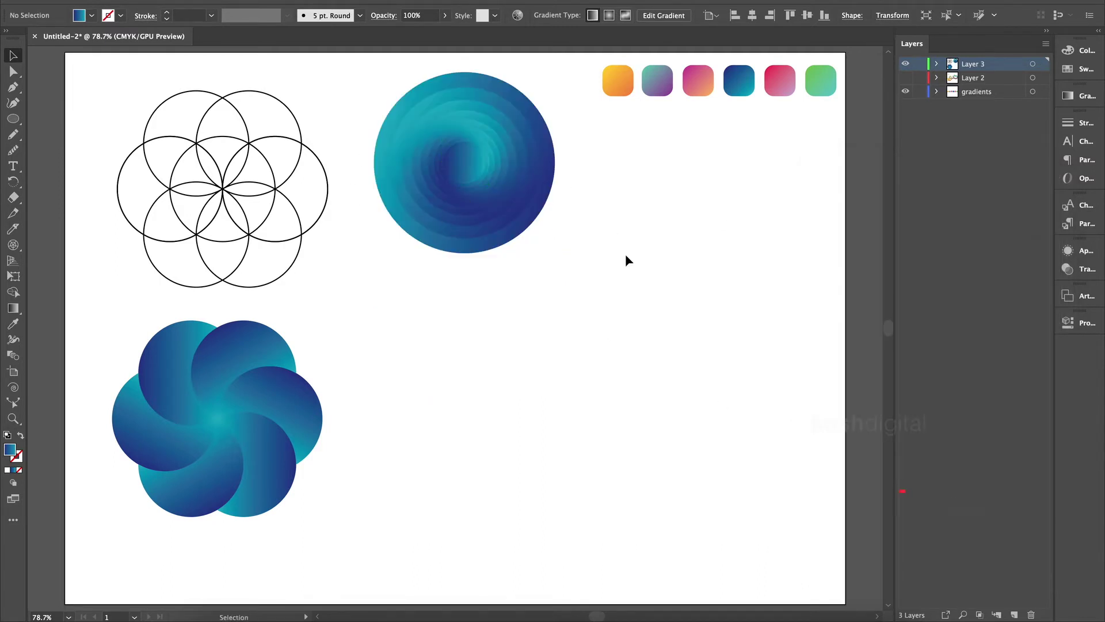
- Recolor the swirl with the magenta-to-orange gradient sampled from the matching swatch square
click(476, 164)
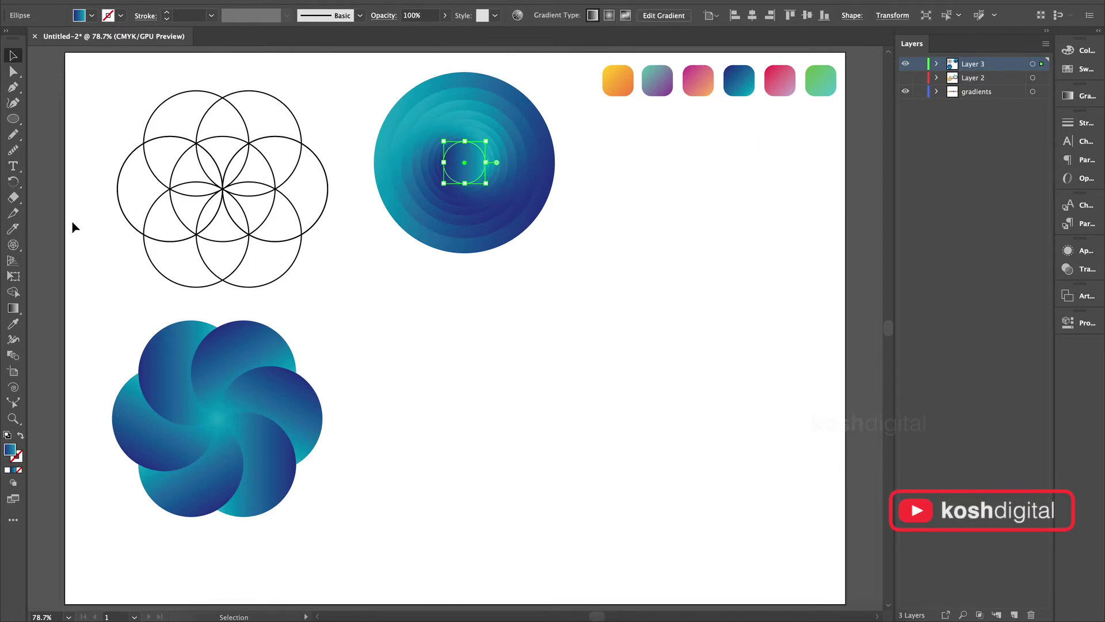
click(12, 324)
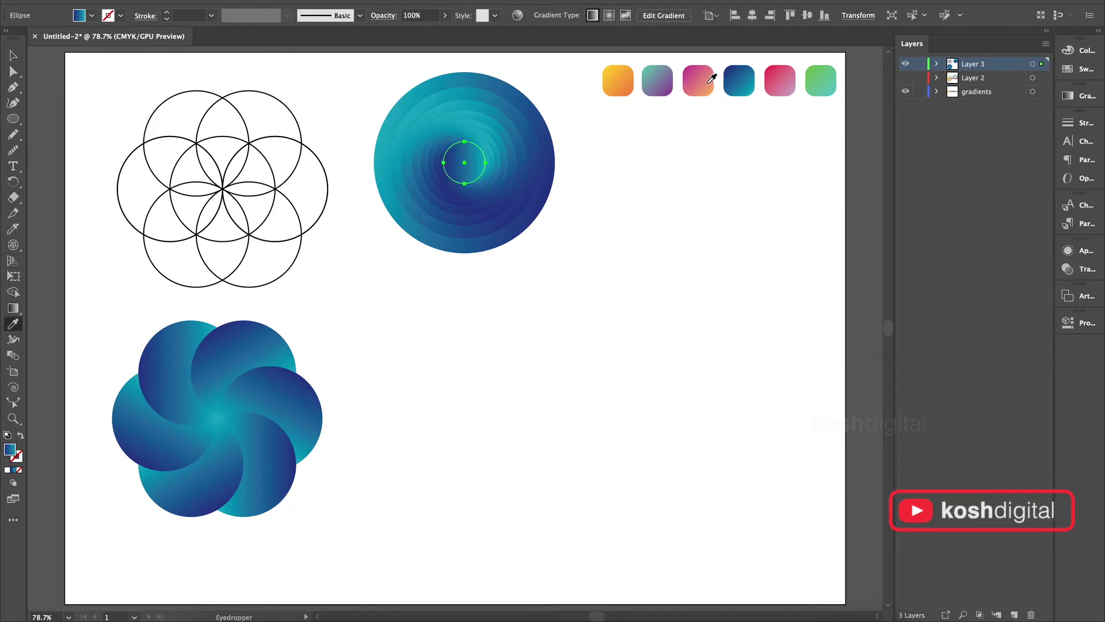
click(697, 80)
key(v)
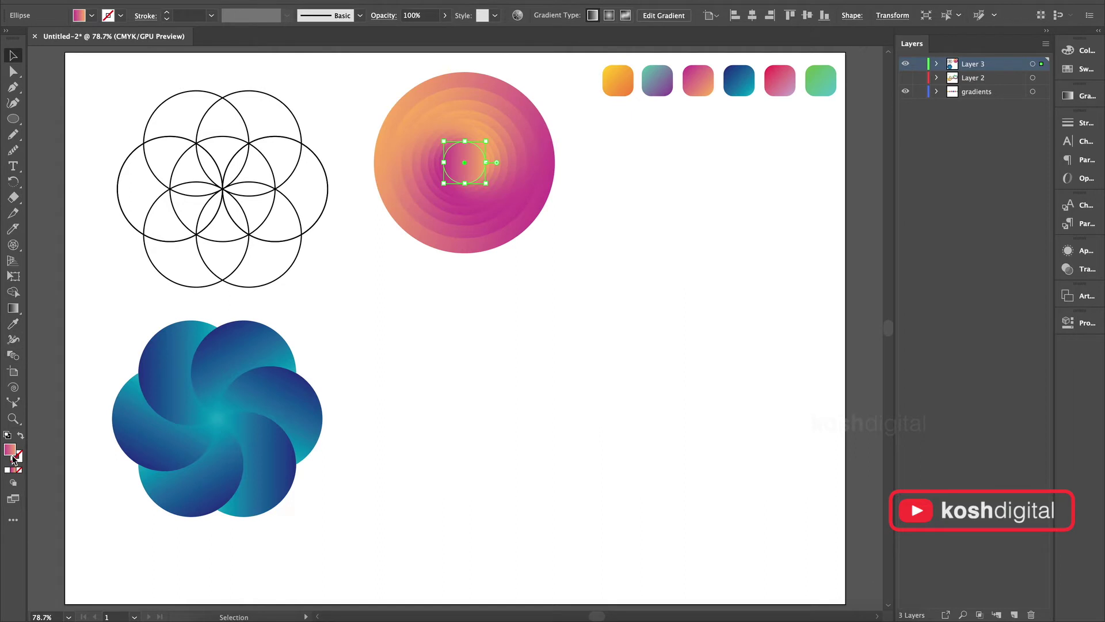
click(1087, 96)
click(1030, 90)
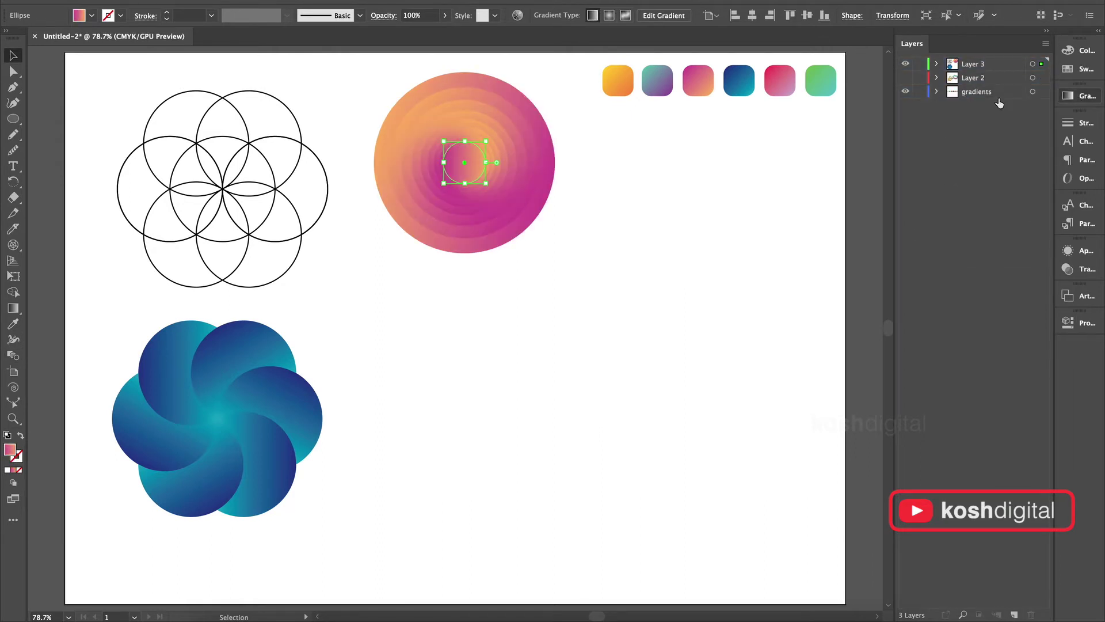
- Draw a smaller circle with the magenta-to-orange gradient fill in the empty area below the swirl
click(411, 296)
key(l)
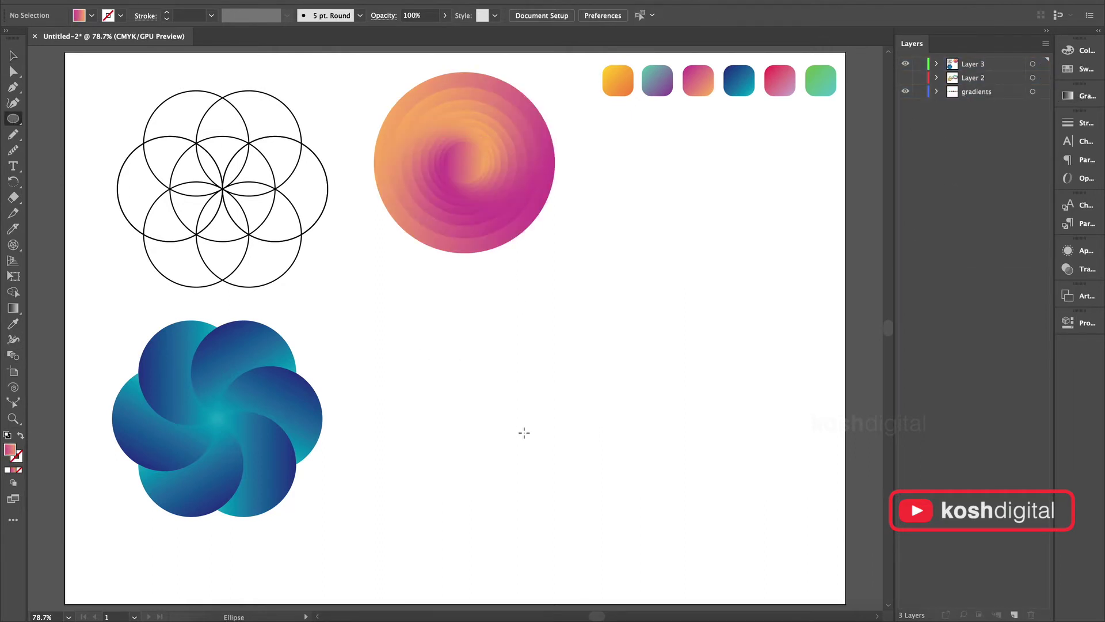
drag(507, 395, 534, 421)
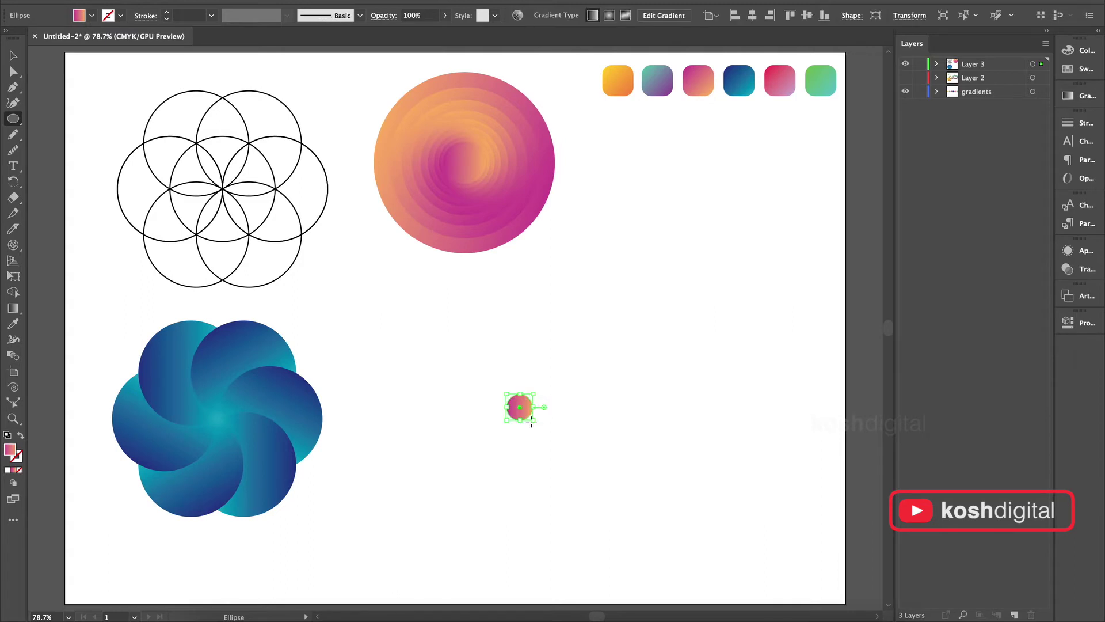
click(13, 56)
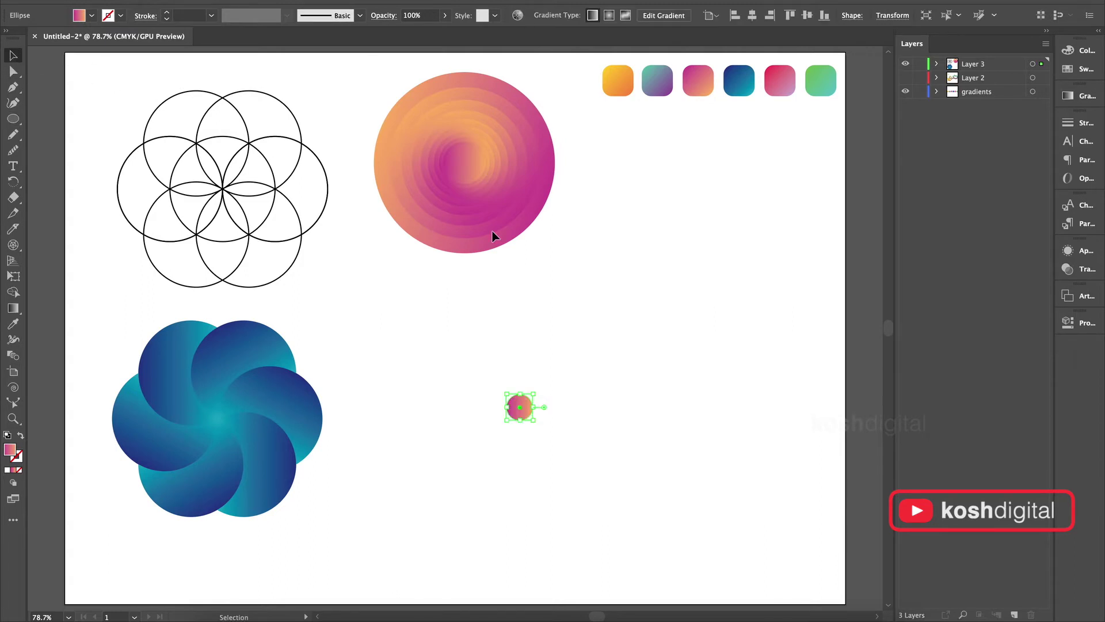
- Start a Transform effect on the new small circle with preview enabled, 6 copies and a 15° rotation angle
click(267, 1)
mouse_move(316, 108)
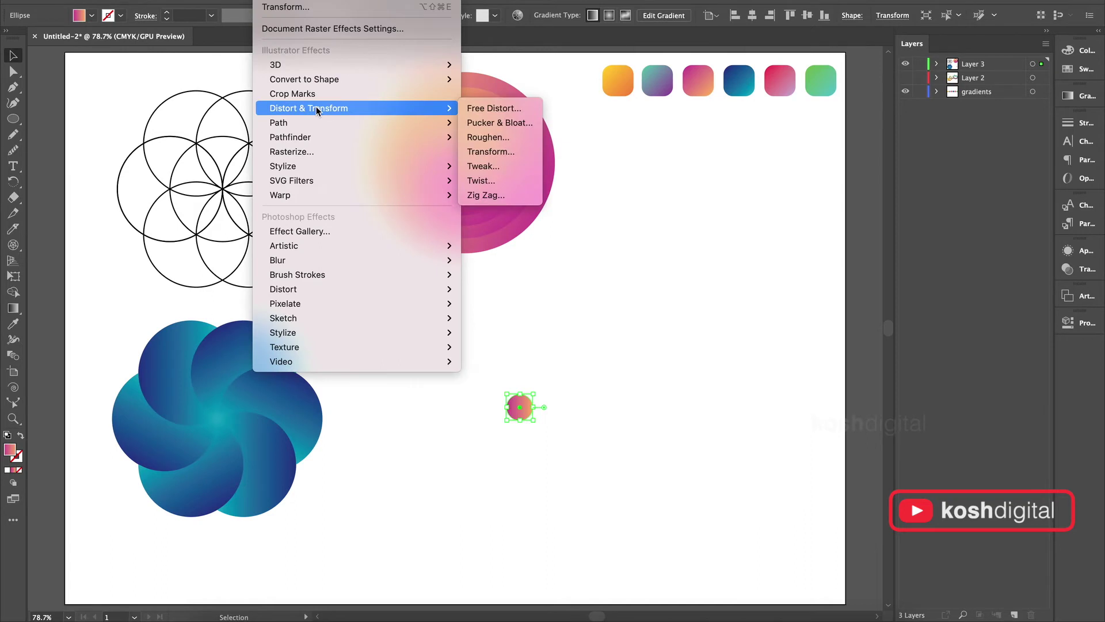
click(506, 153)
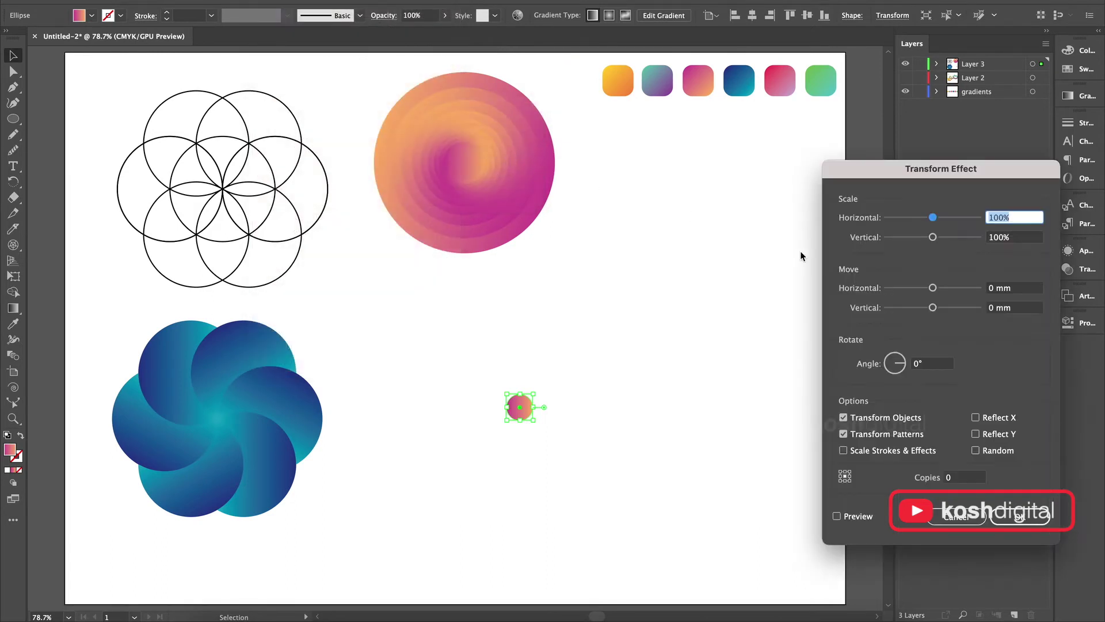
click(862, 520)
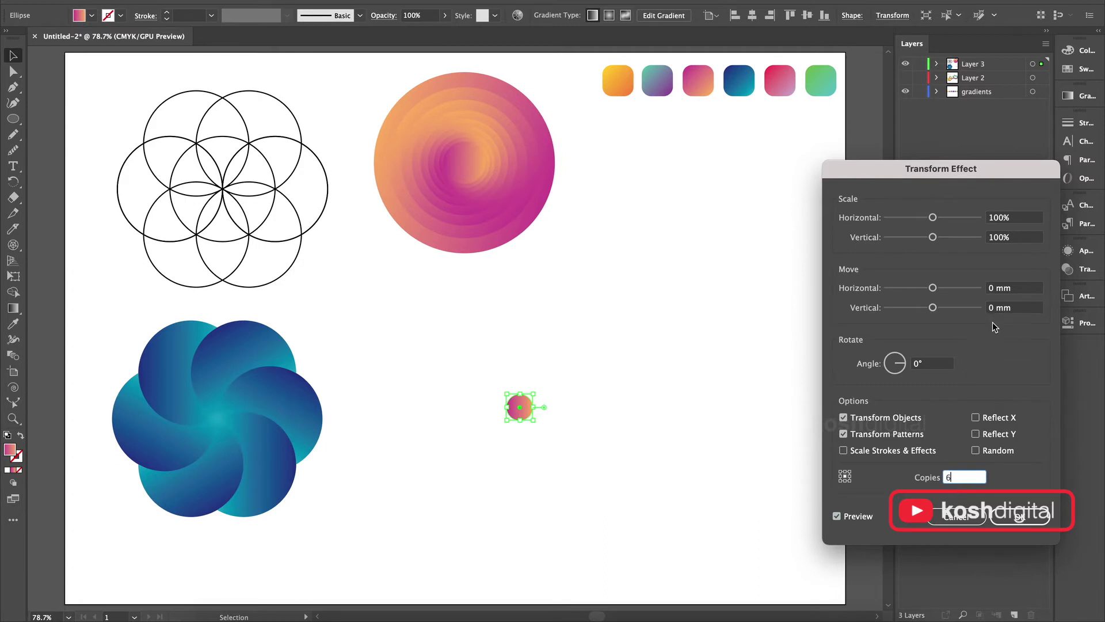
click(922, 363)
text(15)
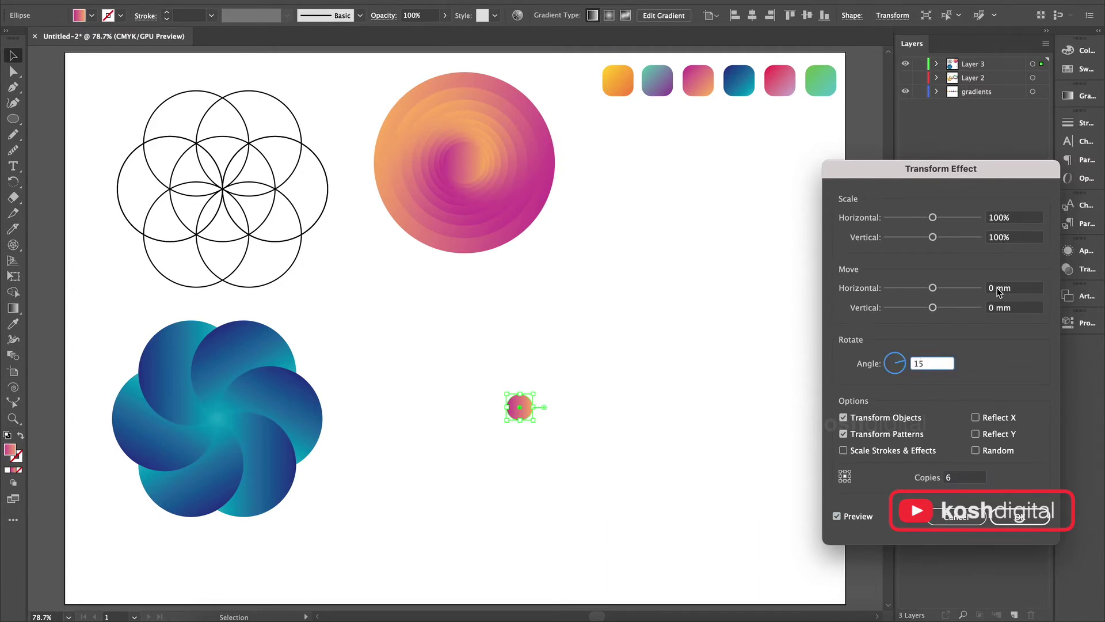
- Scale the new circle's copies to 110% both horizontally and vertically
click(999, 217)
key(BackSpace)
text(1)
click(999, 238)
key(BackSpace)
text(1)
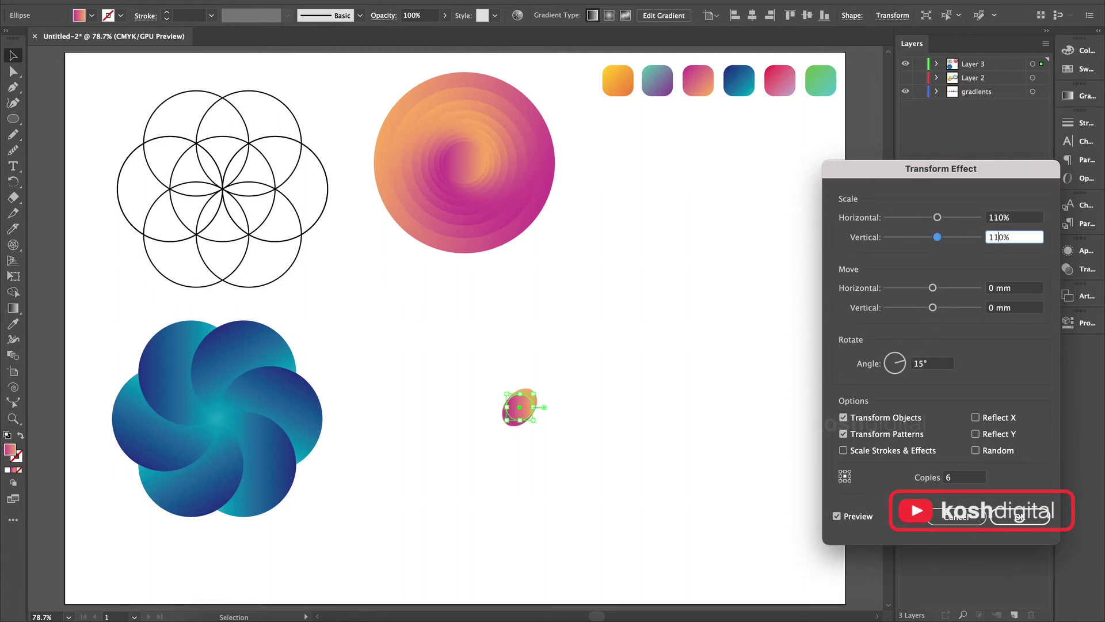
- Set the horizontal and vertical move of the copies to 5 mm each
click(1000, 288)
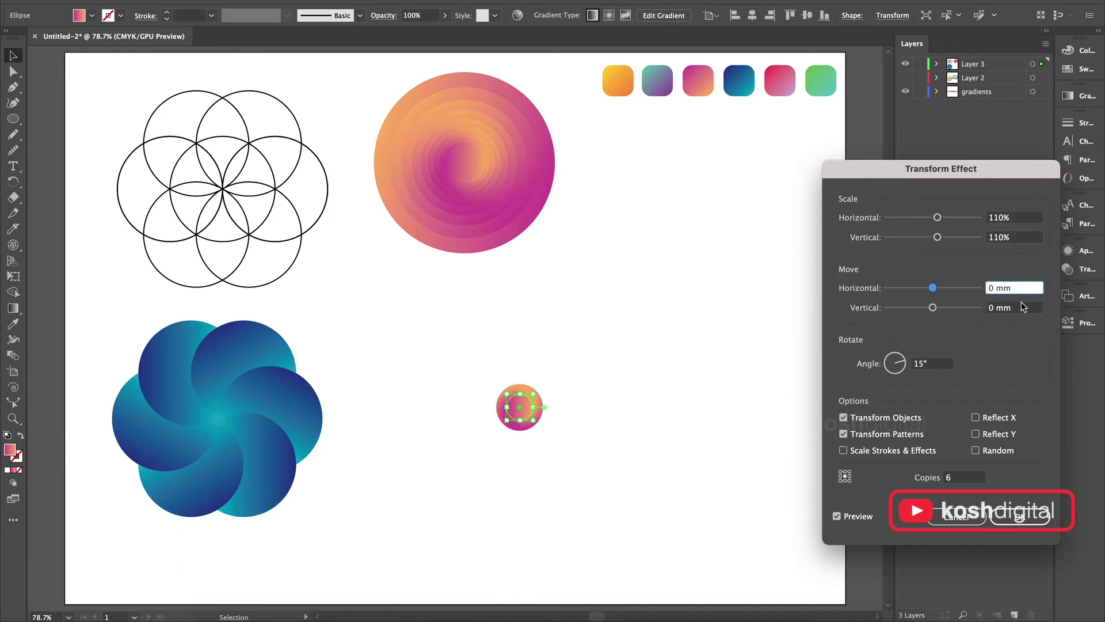
key(BackSpace)
text(5)
click(1020, 308)
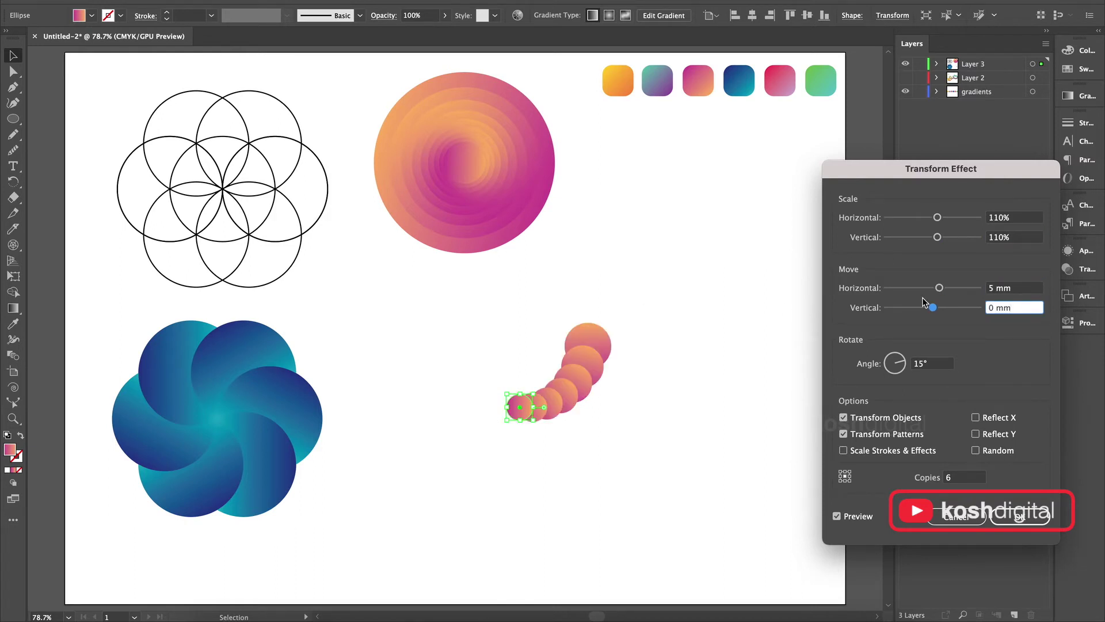
text(5)
key(shift+Tab)
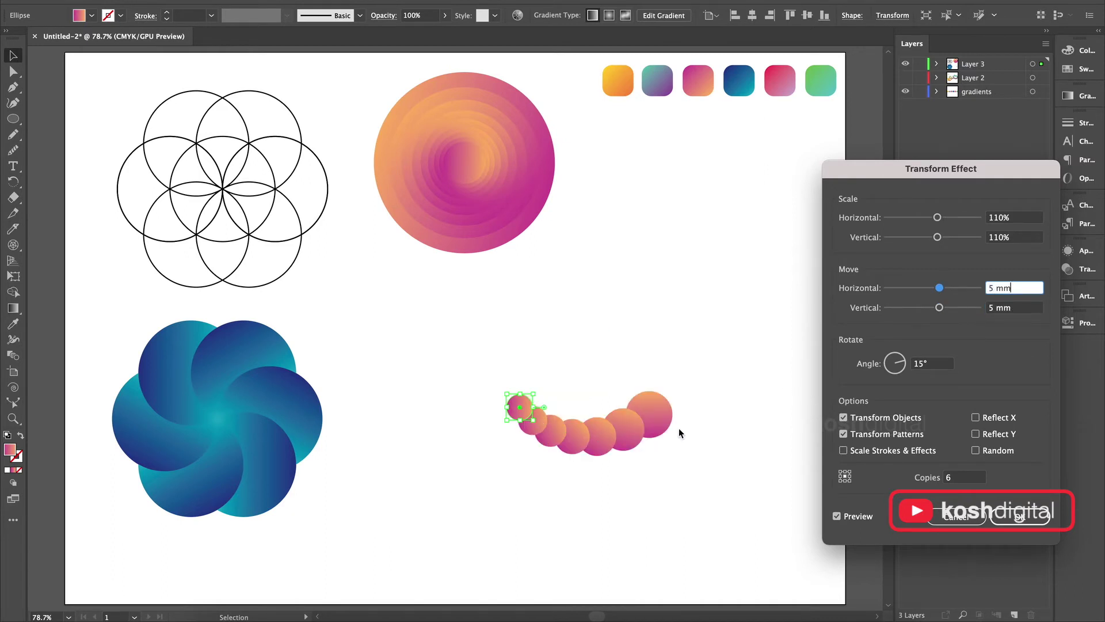
- Try other horizontal and vertical move distances such as 10 mm and 50 mm, and return both to 5 mm
click(991, 288)
text(0)
key(Tab)
double_click(992, 287)
text(10)
key(Tab)
text(50)
key(shift+Tab)
key(Tab)
text(5)
key(shift+Tab)
text(50)
key(BackSpace)
key(Tab)
- Increase the number of copies in the small circle's Transform effect to 10
double_click(956, 477)
text(10)
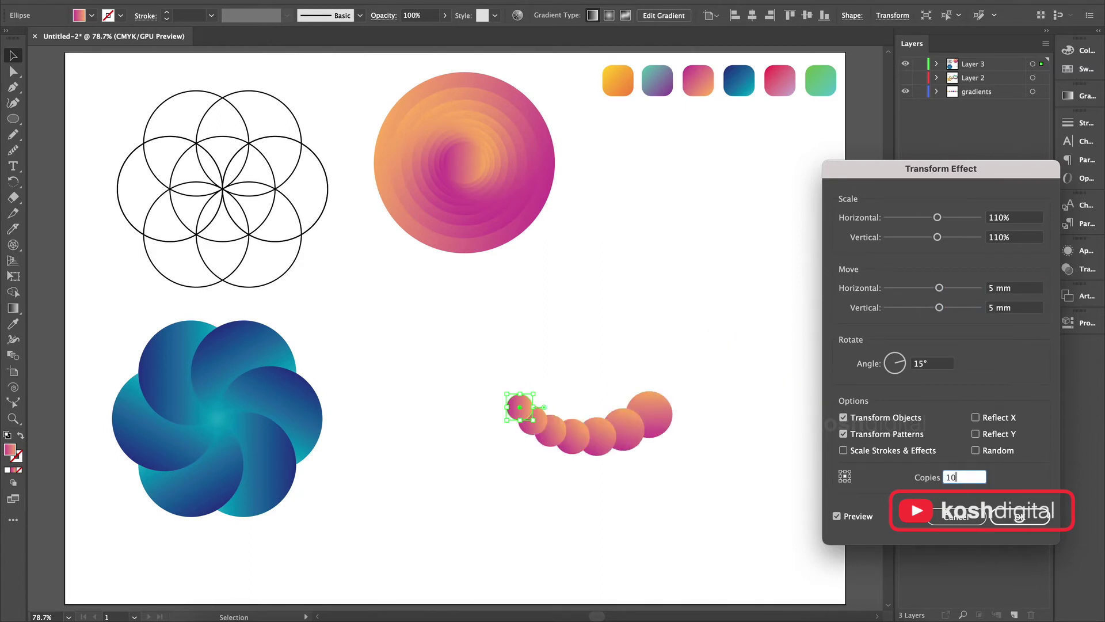
key(shift+Tab)
- Try rotation angles of 30° and 20° for the copies, and return the angle to 15°
click(919, 364)
key(BackSpace)
text(3)
key(Delete)
text(0)
key(shift+Tab)
key(Tab)
text(20)
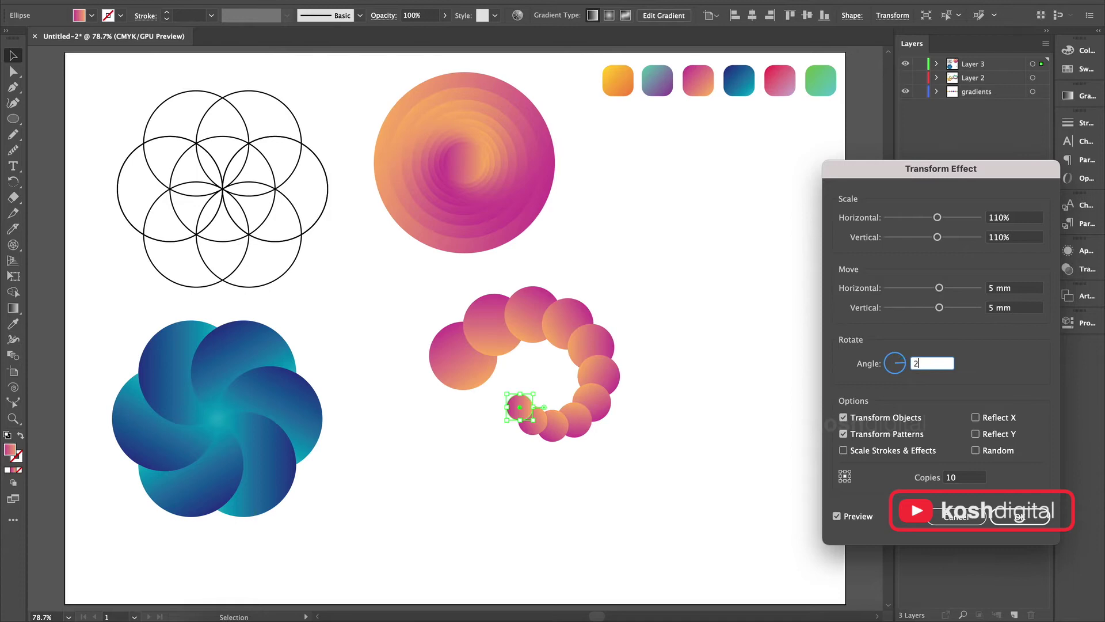
key(Tab)
double_click(936, 364)
text(15)
- Try 35 copies of the circle, and return the number of copies to 10
double_click(956, 478)
text(35)
click(1020, 309)
double_click(961, 479)
text(10)
click(1025, 288)
- Set the copies' horizontal and vertical scale to 105% and apply the Transform effect
double_click(1021, 217)
text(105)
key(Tab)
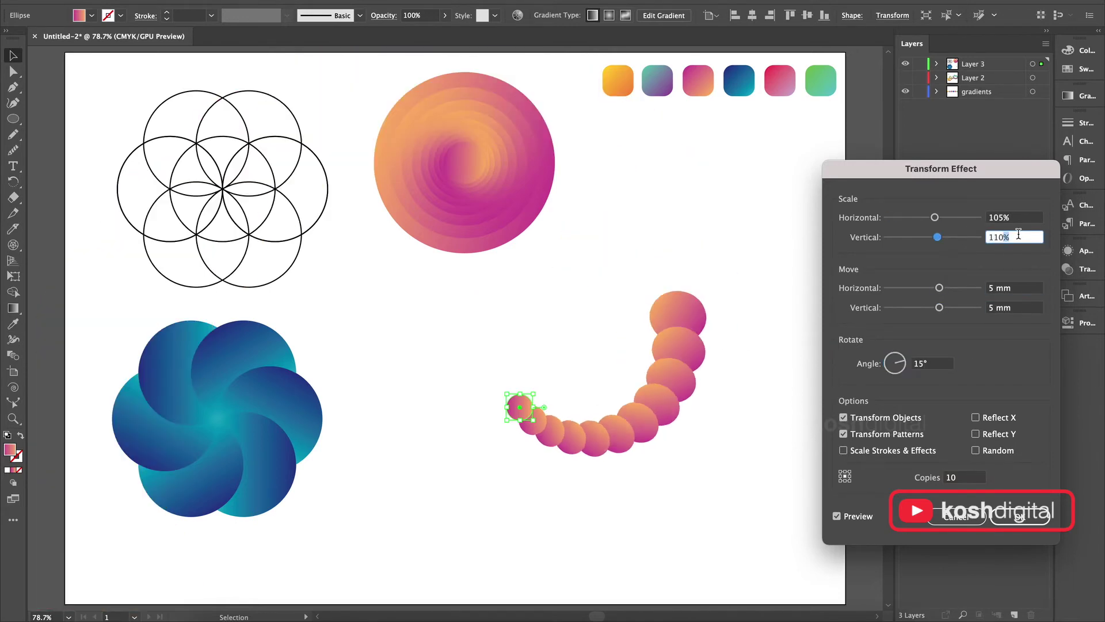
text(105)
click(1029, 217)
click(1020, 516)
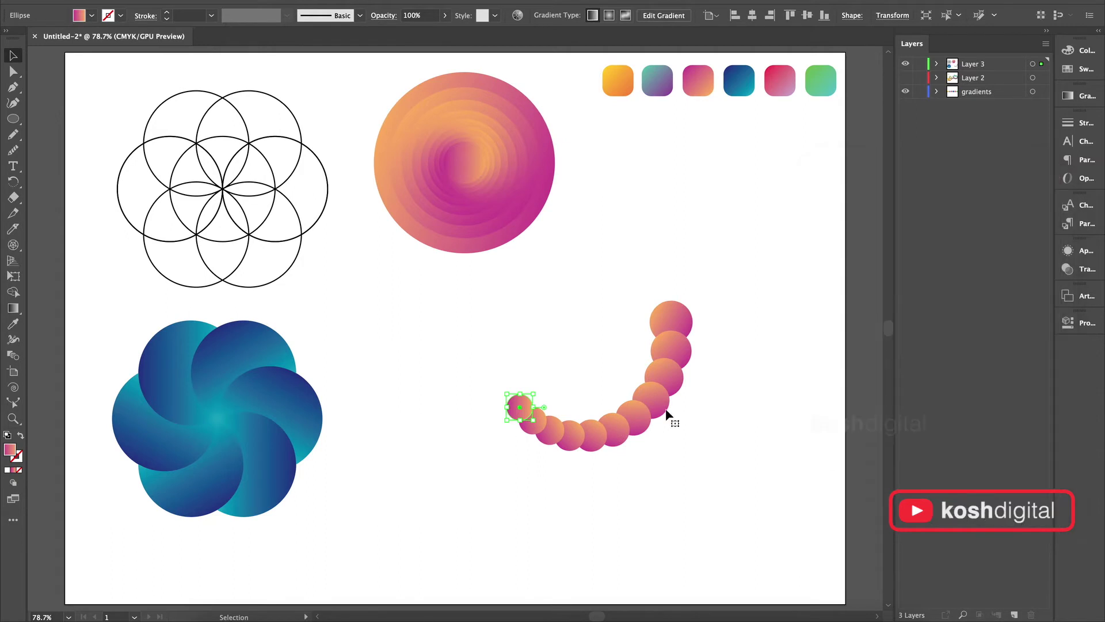
- Move the circle trail beneath the orange-magenta swirl, enlarge its source circle slightly, and deselect it
drag(522, 412, 434, 357)
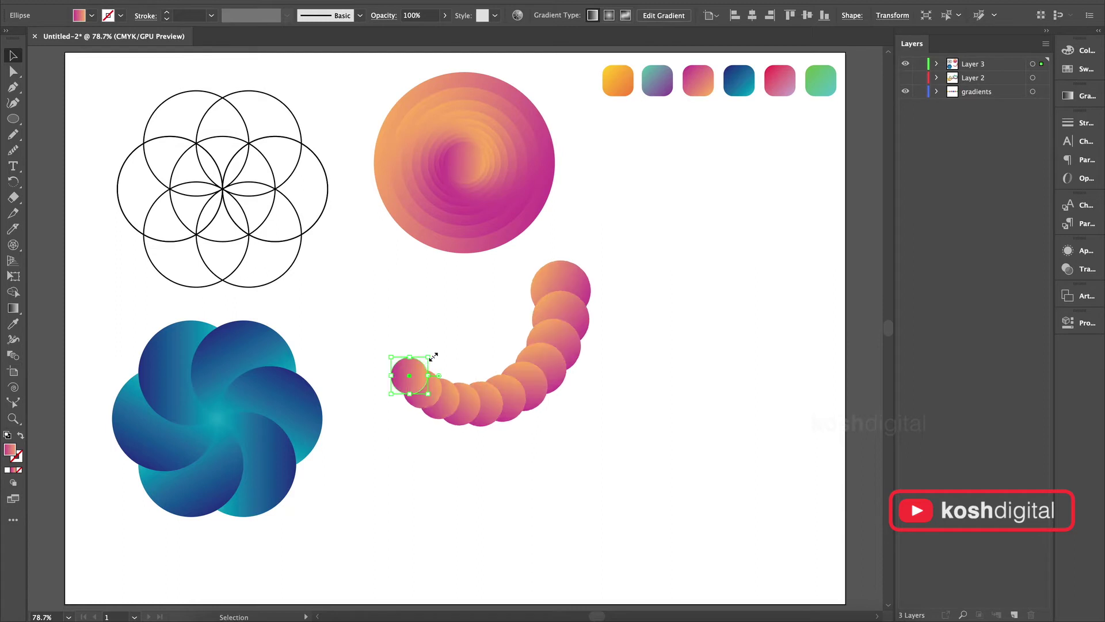
click(523, 260)
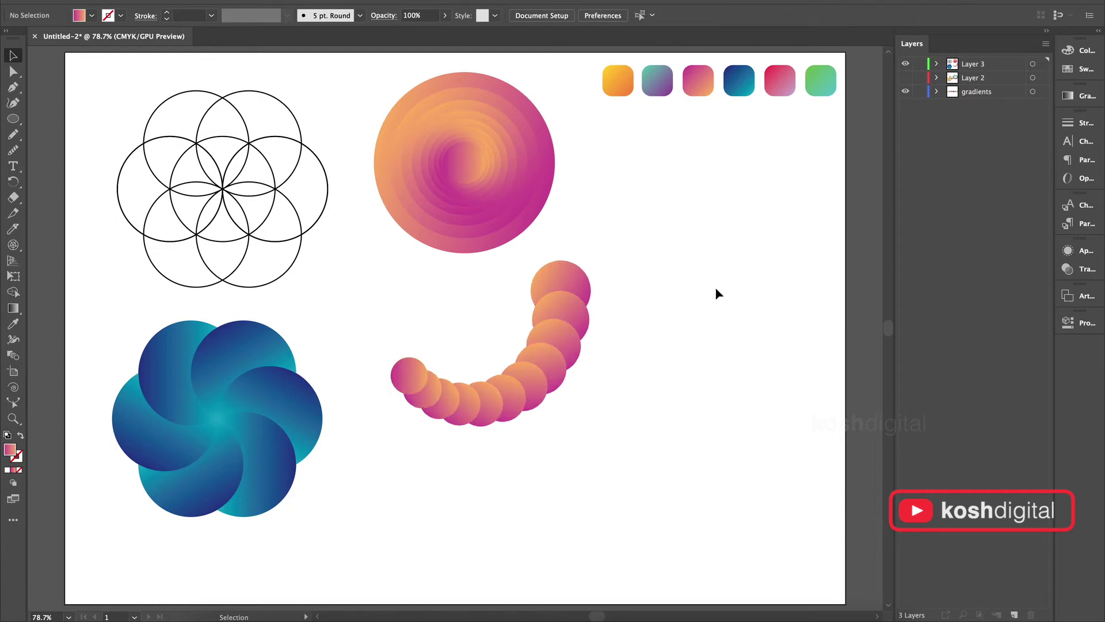
- Recolour the circle trail with the red-to-pink gradient swatch using the Eyedropper, and deselect it
click(410, 380)
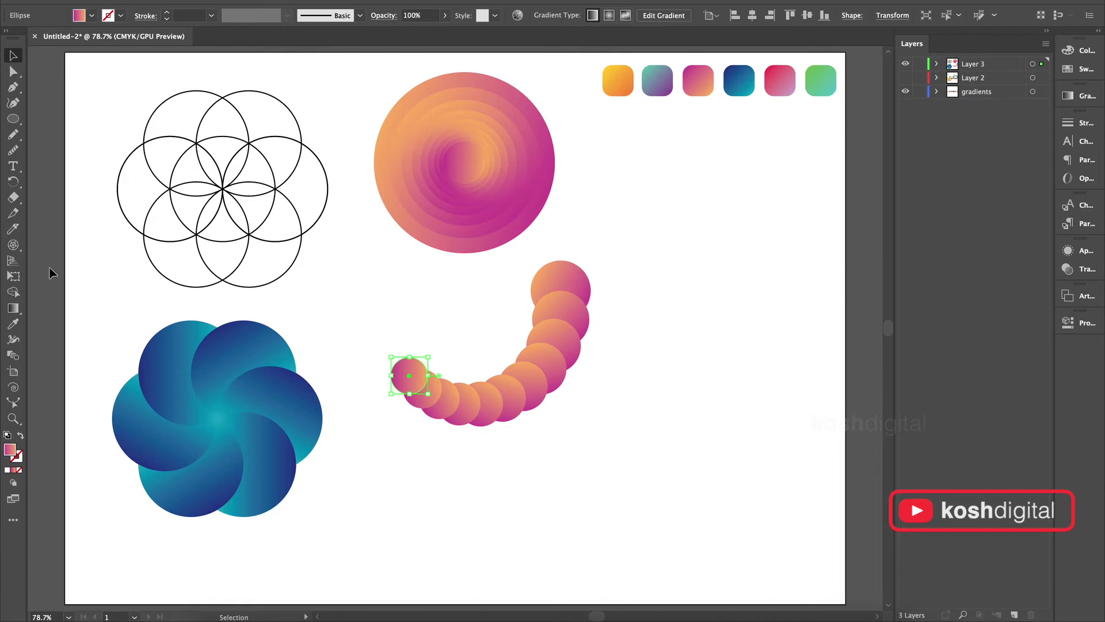
click(13, 323)
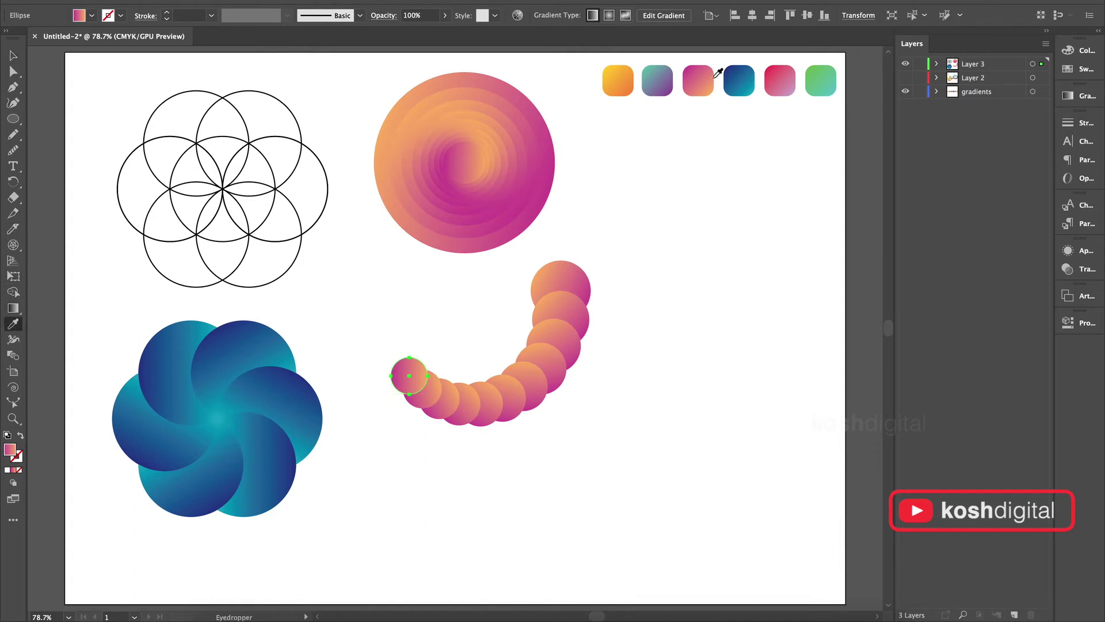
click(744, 86)
click(776, 80)
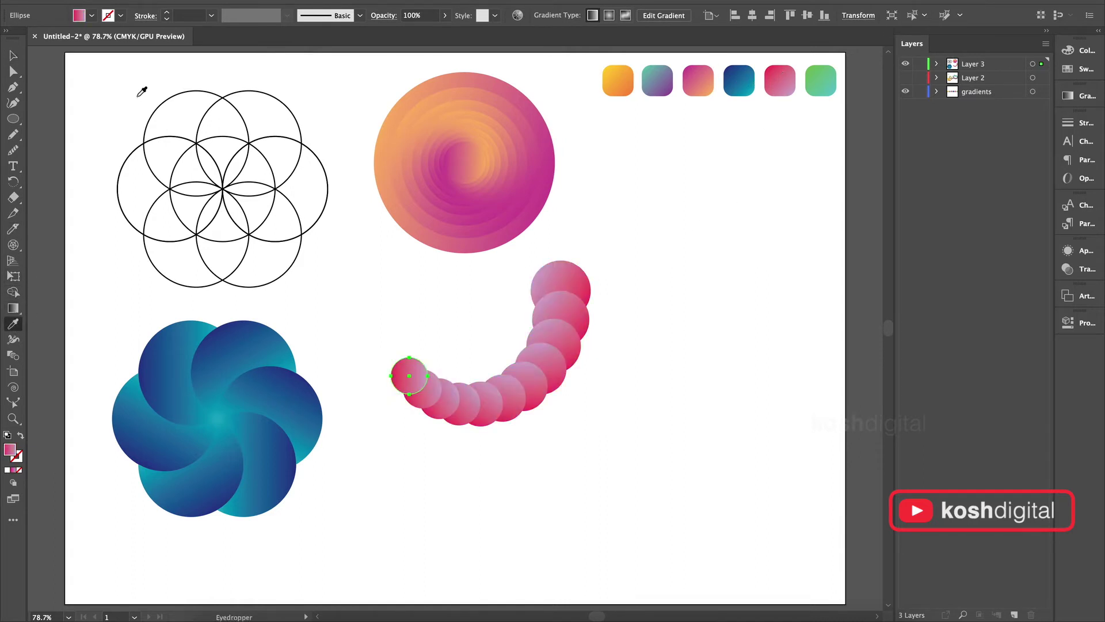
click(13, 56)
click(634, 254)
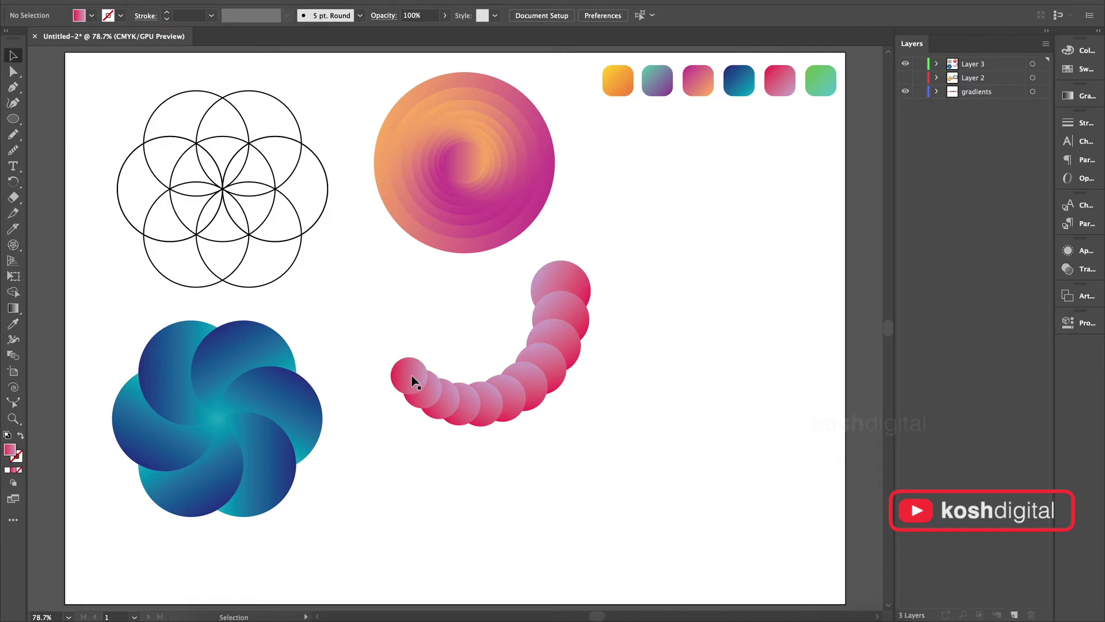
- Move the red-pink circle trail to the empty area beside the swirl, beneath the gradient swatches
drag(408, 377, 583, 298)
drag(642, 226, 627, 225)
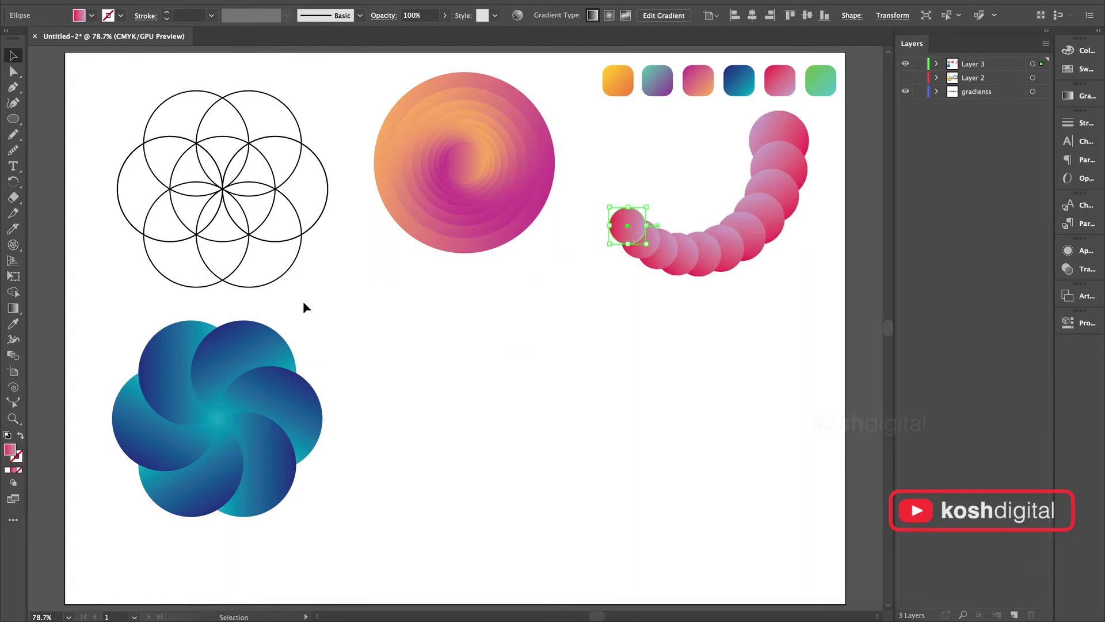
click(327, 343)
- Draw a new small circle beneath the swirl and start a Transform effect on it with preview enabled
mouse_move(446, 420)
mouse_down()
mouse_move(471, 442)
mouse_move(507, 425)
mouse_up()
click(14, 56)
click(266, 1)
mouse_move(319, 113)
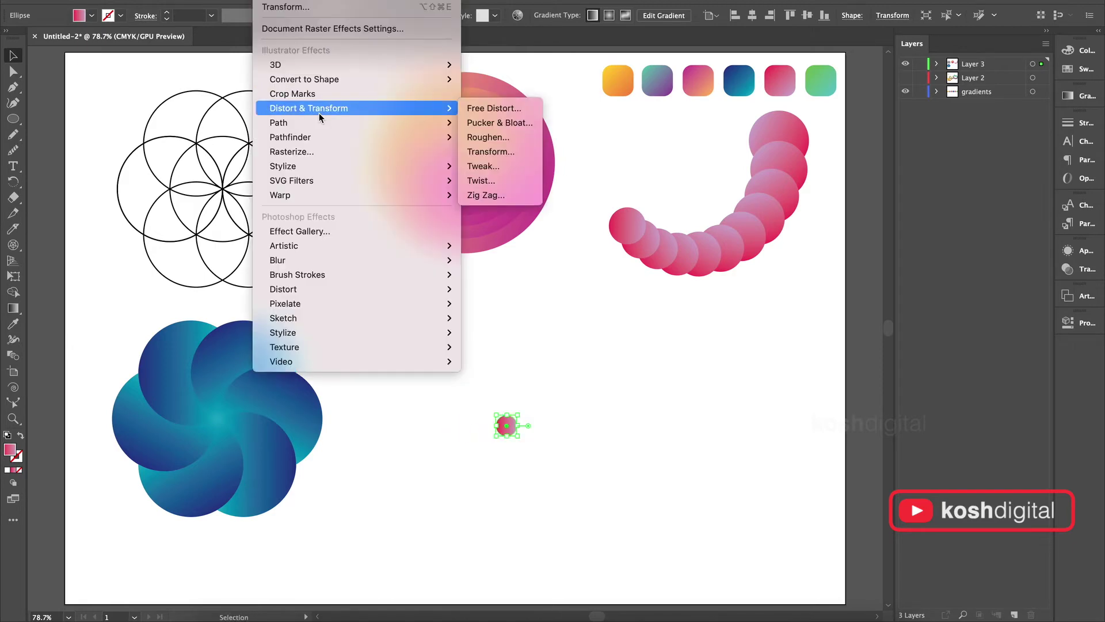
click(514, 156)
drag(948, 169, 917, 169)
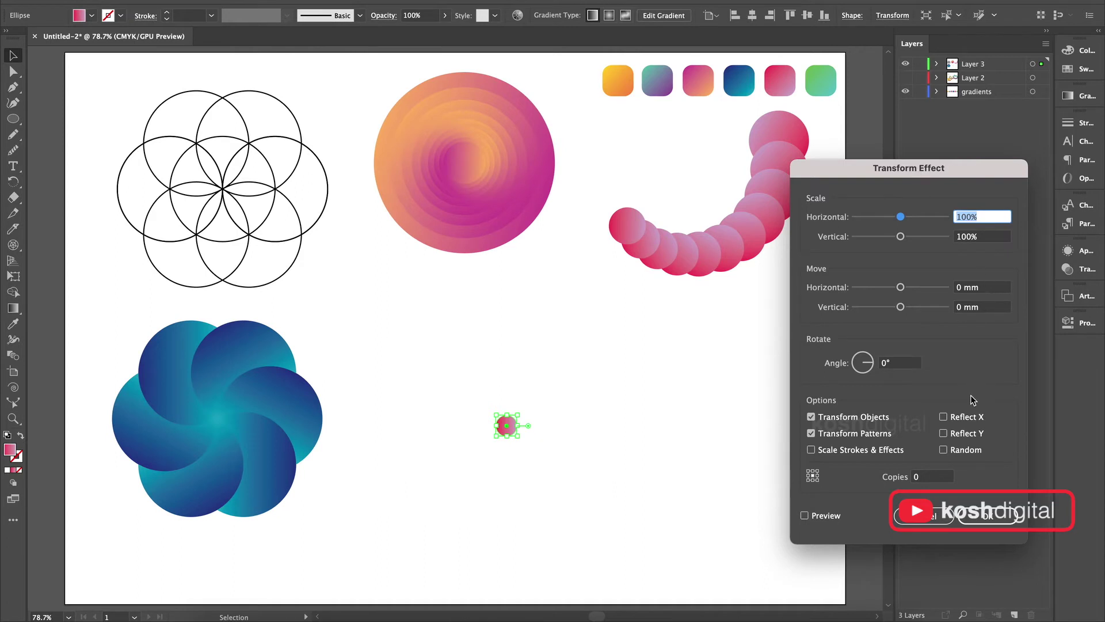
click(805, 516)
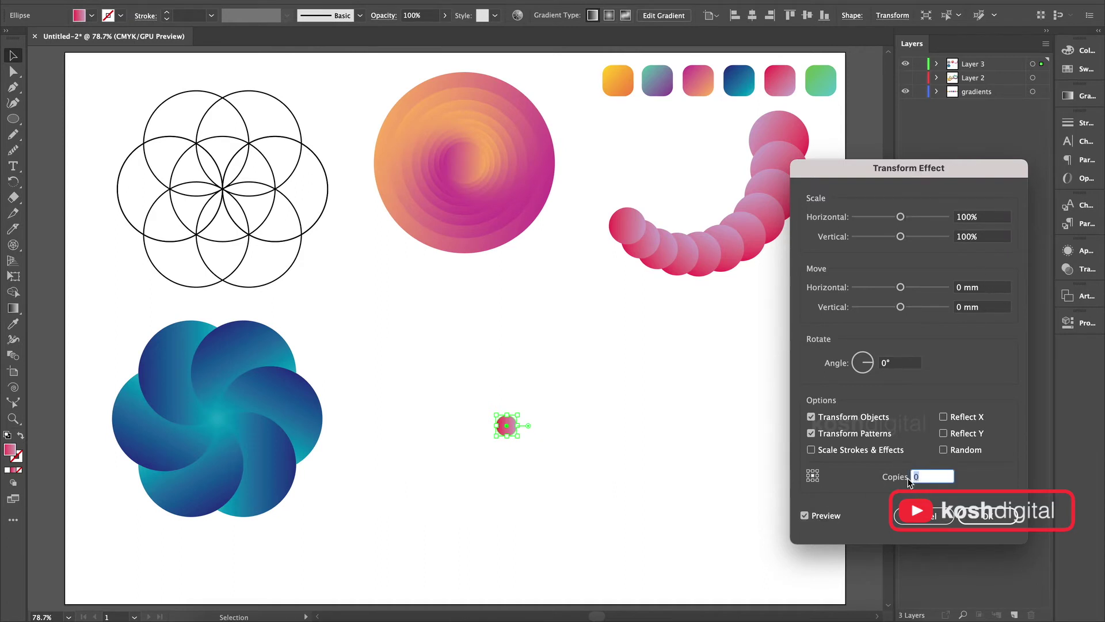
- Set the effect to 6 copies with a horizontal and vertical move of 10 mm each
click(959, 287)
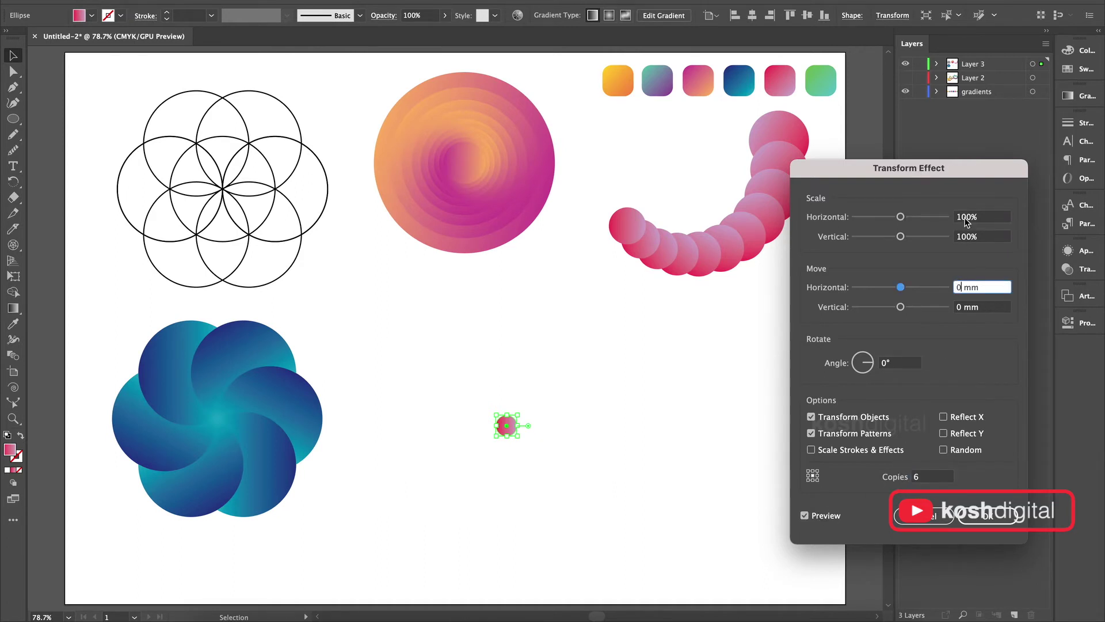
key(BackSpace)
text(10)
click(957, 308)
text(1)
click(984, 286)
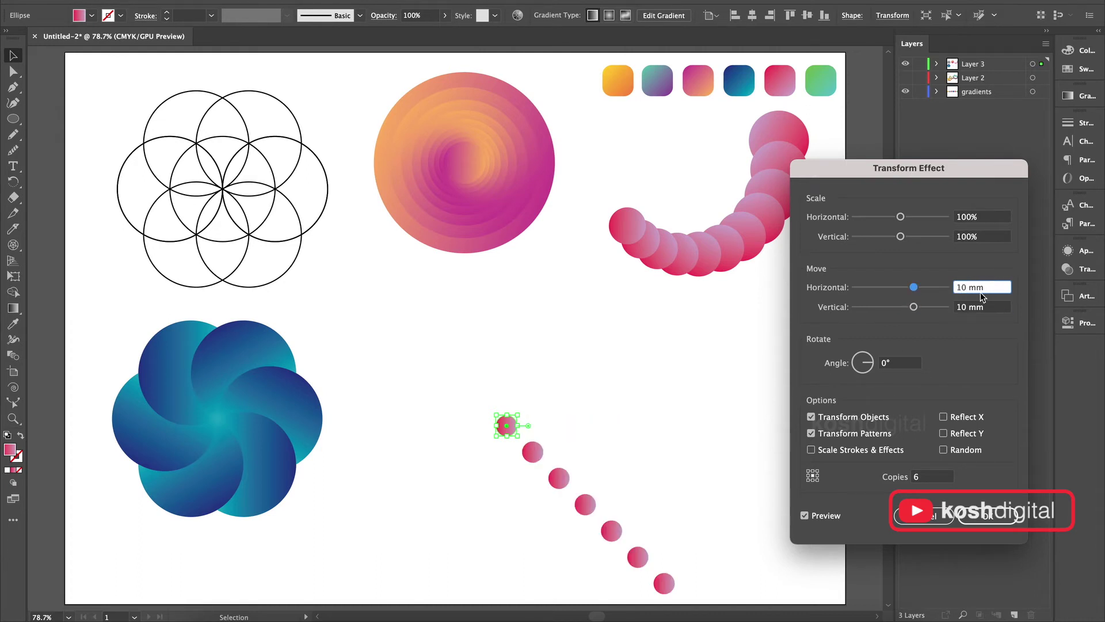
- Try rotation angles of 5° and 180° for the copies, and set the angle to 10°
click(884, 364)
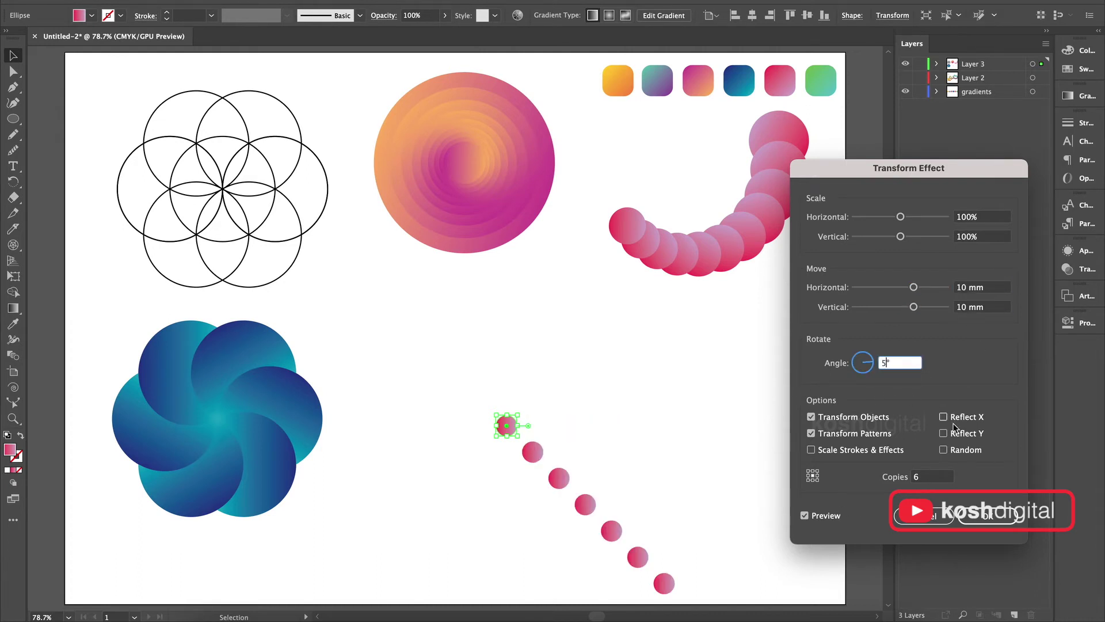
click(931, 478)
double_click(889, 365)
text(180)
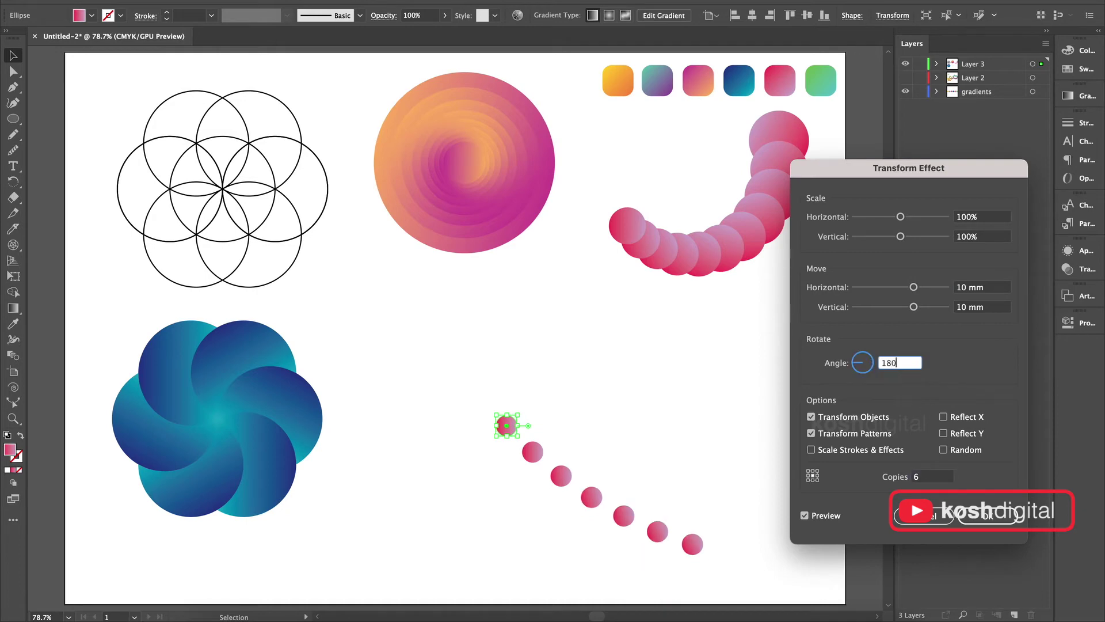
key(Tab)
double_click(899, 364)
text(10)
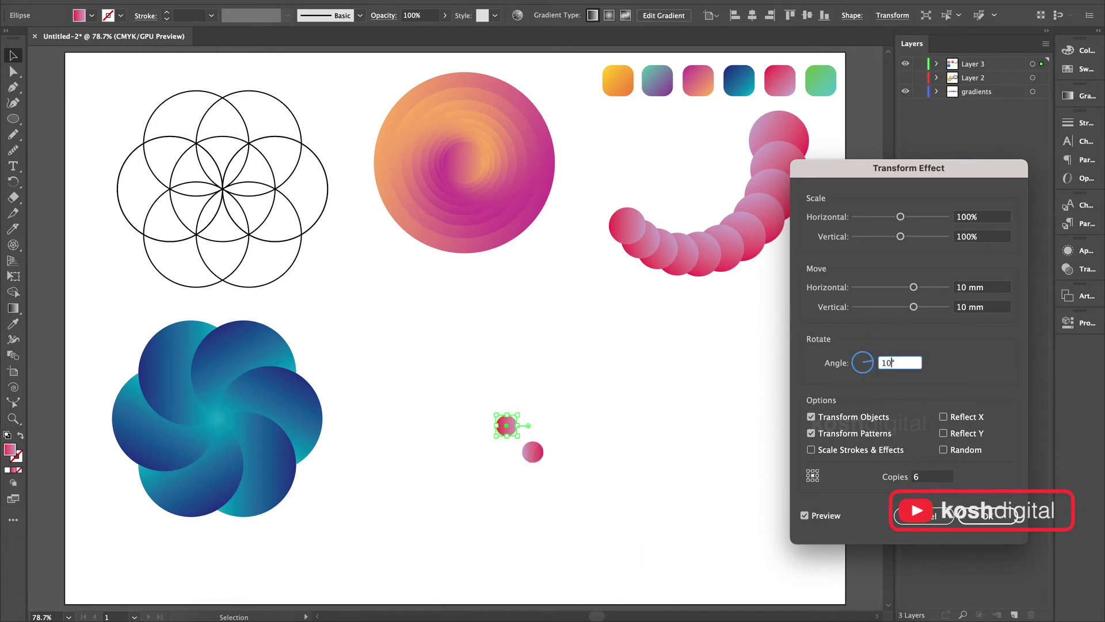
click(936, 475)
- Scale the new circle's copies to 110% horizontally and vertically
drag(900, 216, 915, 218)
double_click(996, 219)
text(110)
key(Tab)
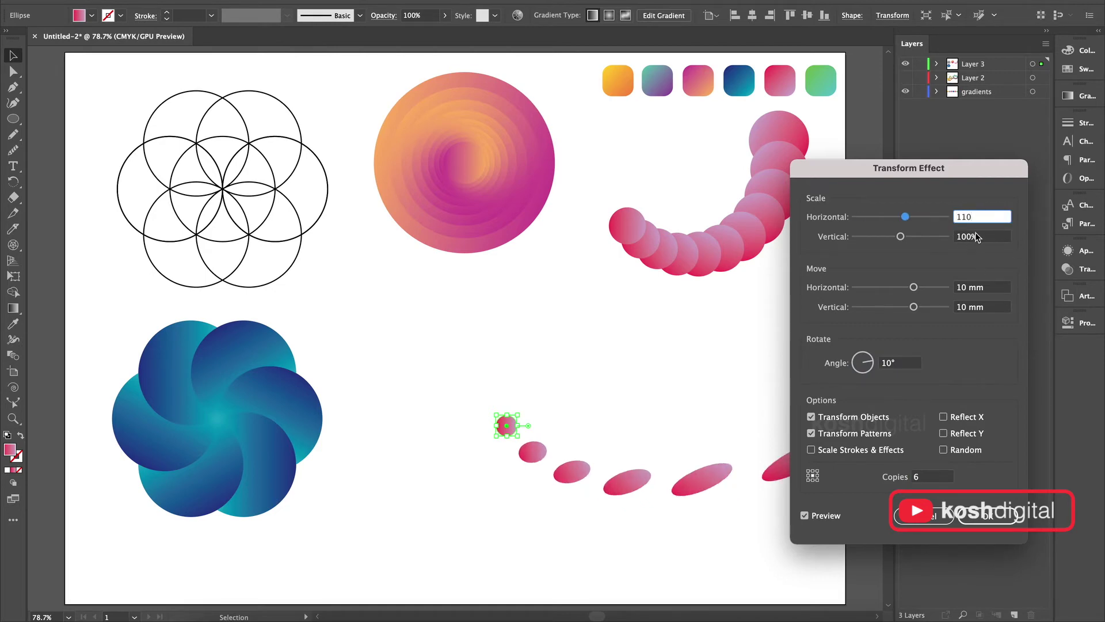
text(110)
- Set the horizontal and vertical move of the copies to 2 mm each
drag(968, 287, 952, 289)
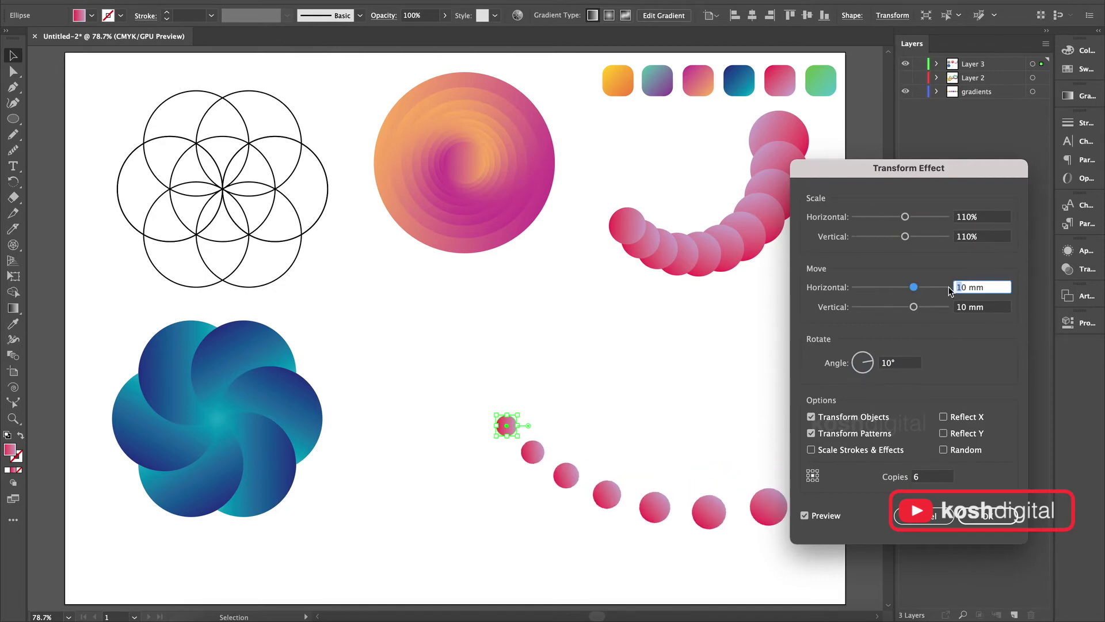
key(BackSpace)
text(2)
double_click(958, 305)
text(2)
key(Tab)
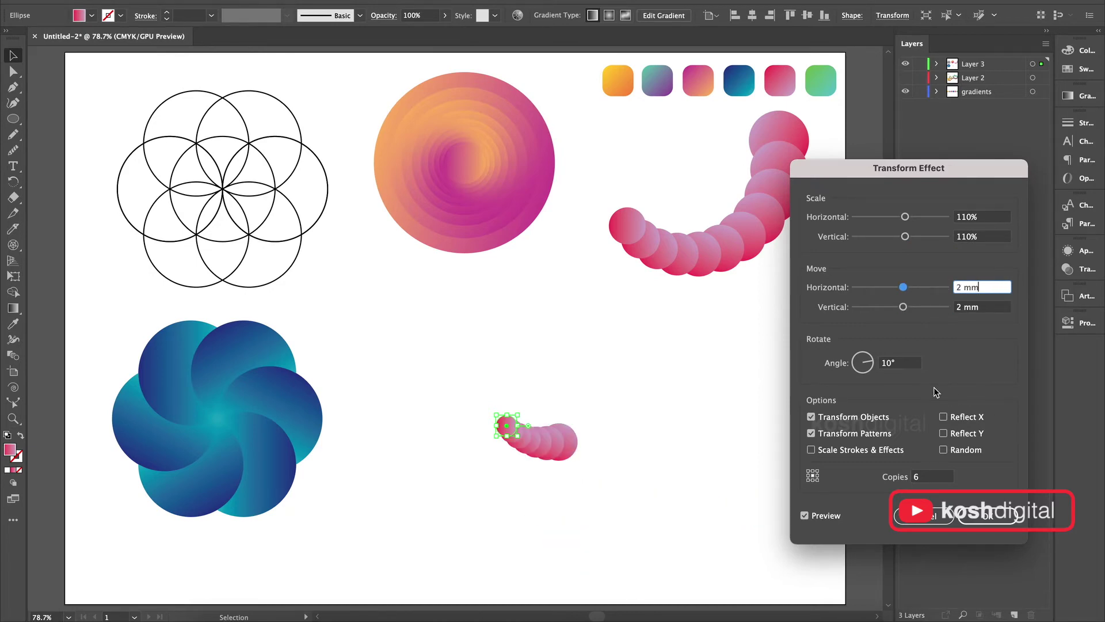
- Set the rotation angle to 30° and the number of copies to 15
click(883, 363)
click(999, 285)
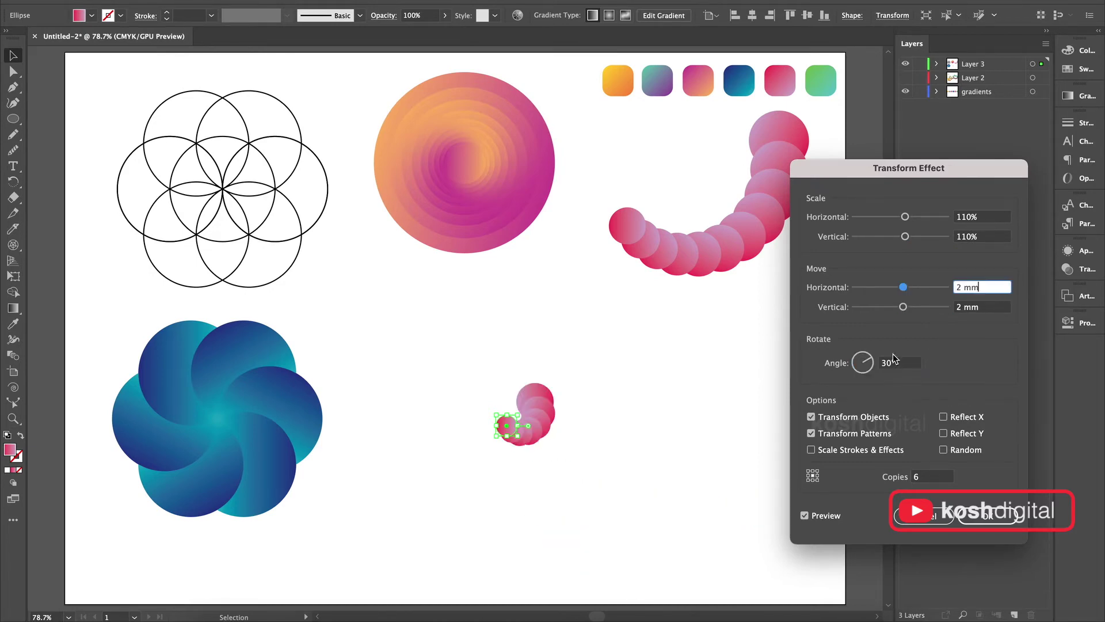
double_click(918, 477)
key(BackSpace)
text(15)
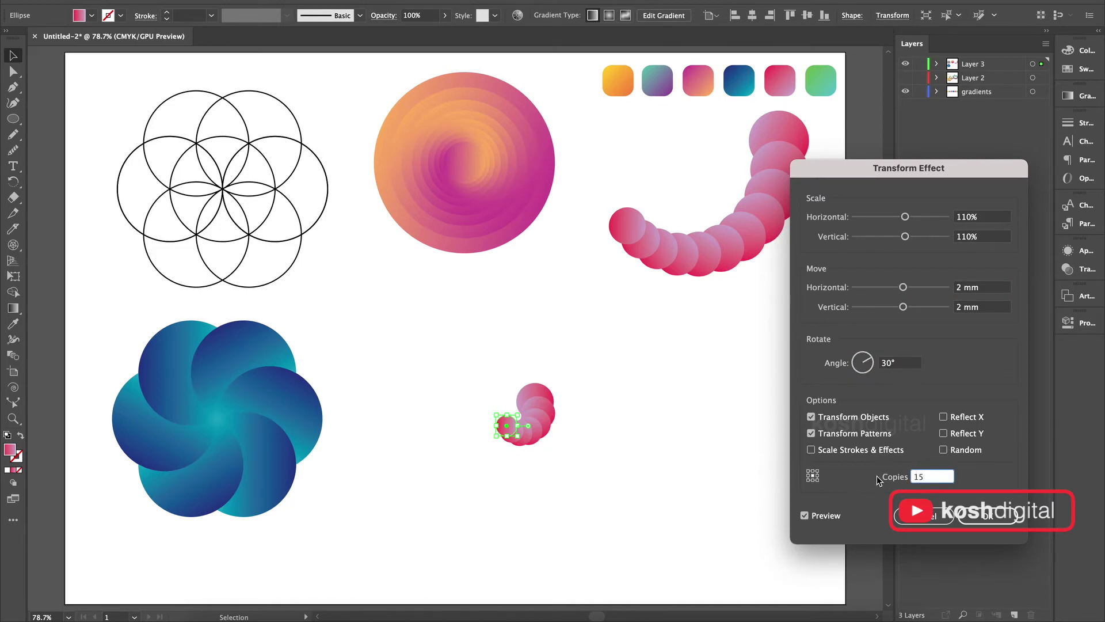
click(985, 307)
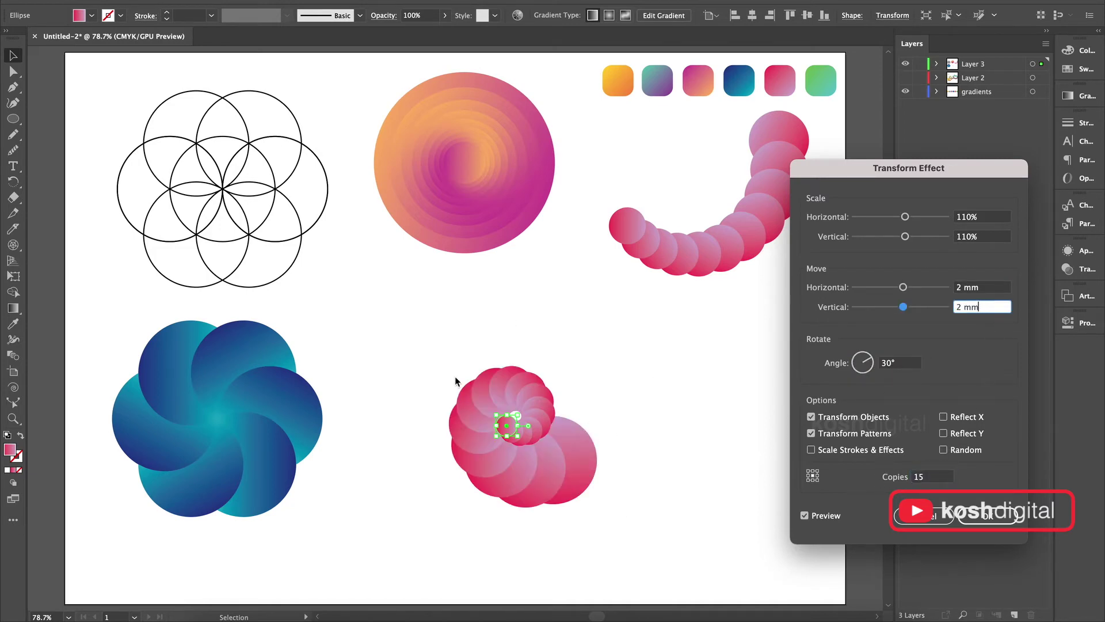
- Try a different horizontal scale for the copies, and return it to 110%
drag(905, 217, 910, 217)
drag(1000, 218, 962, 218)
text(110)
key(BackSpace)
key(BackSpace)
text(0)
click(981, 238)
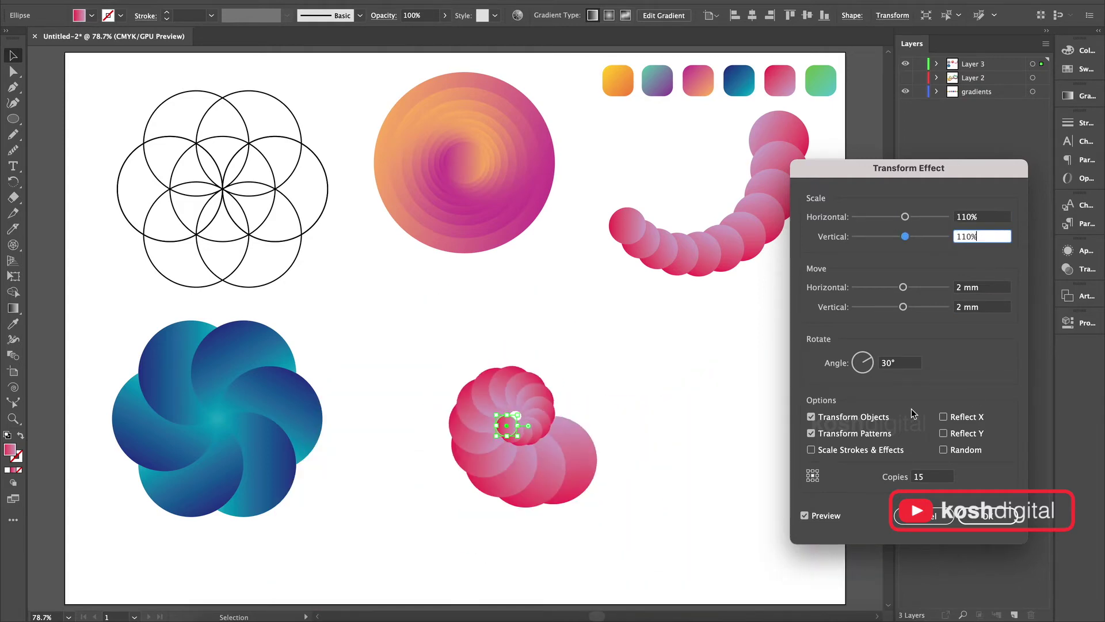
- Enable Reflect X and Reflect Y for the copies, and try the Random option on and off
click(944, 417)
click(943, 434)
click(944, 450)
click(944, 449)
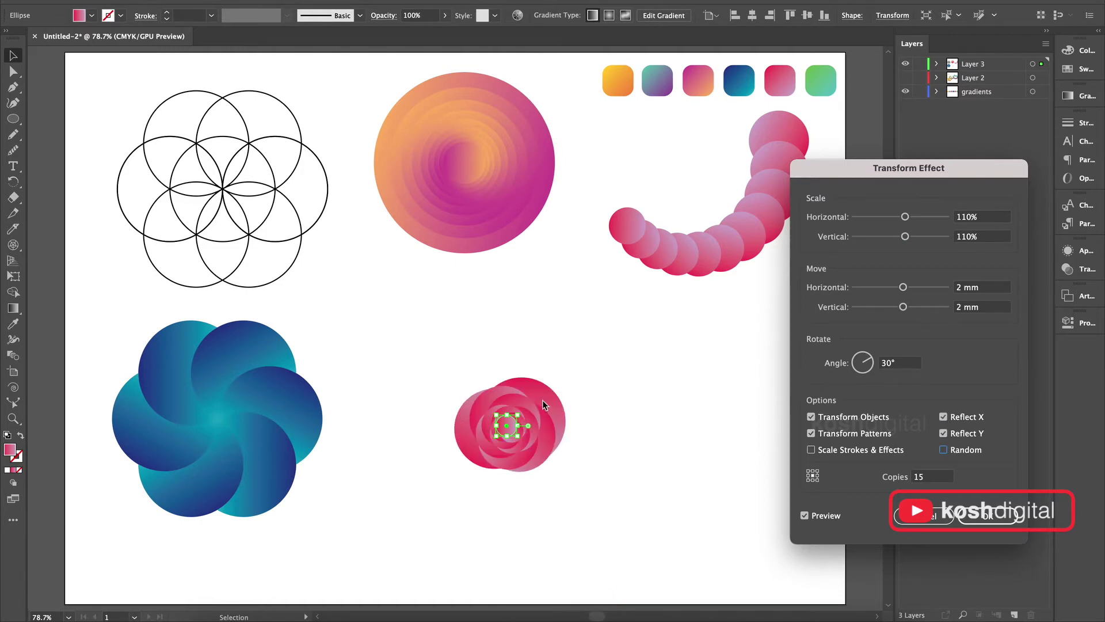
- Increase the number of reflected copies to 20
double_click(924, 476)
text(20)
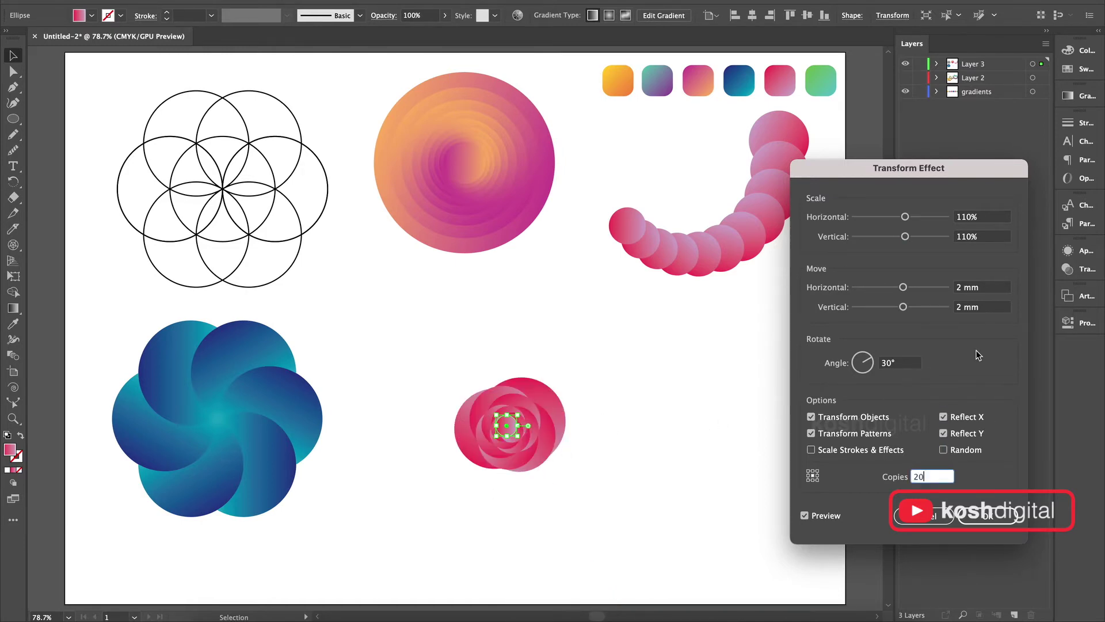
click(997, 305)
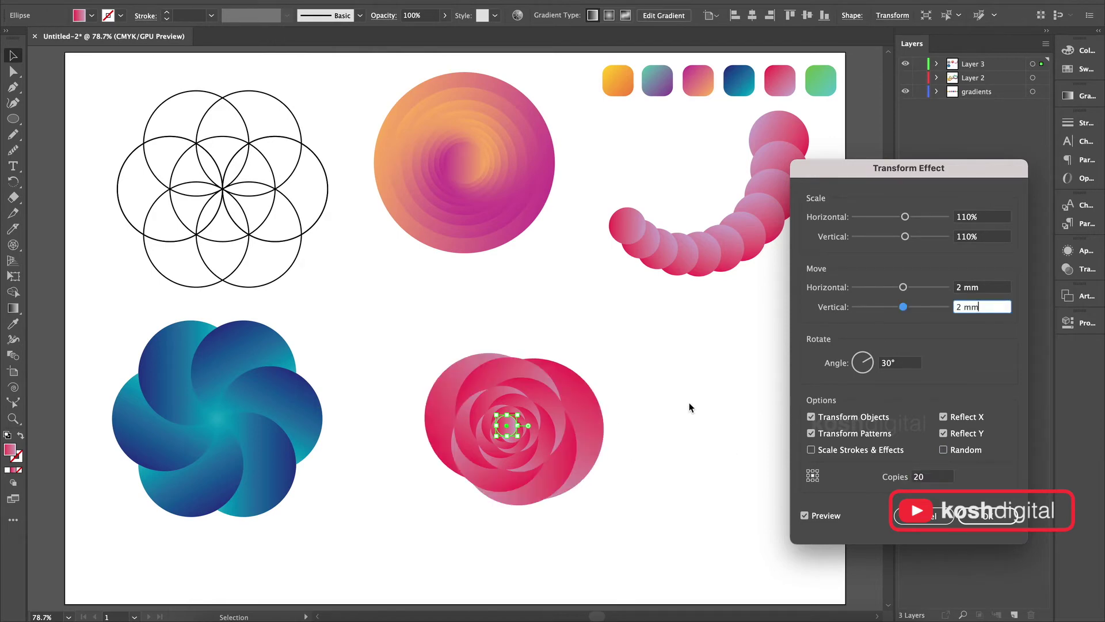
- Compare the reflections on and off, leaving Reflect X and Reflect Y disabled and Random enabled
click(944, 417)
click(944, 417)
click(944, 433)
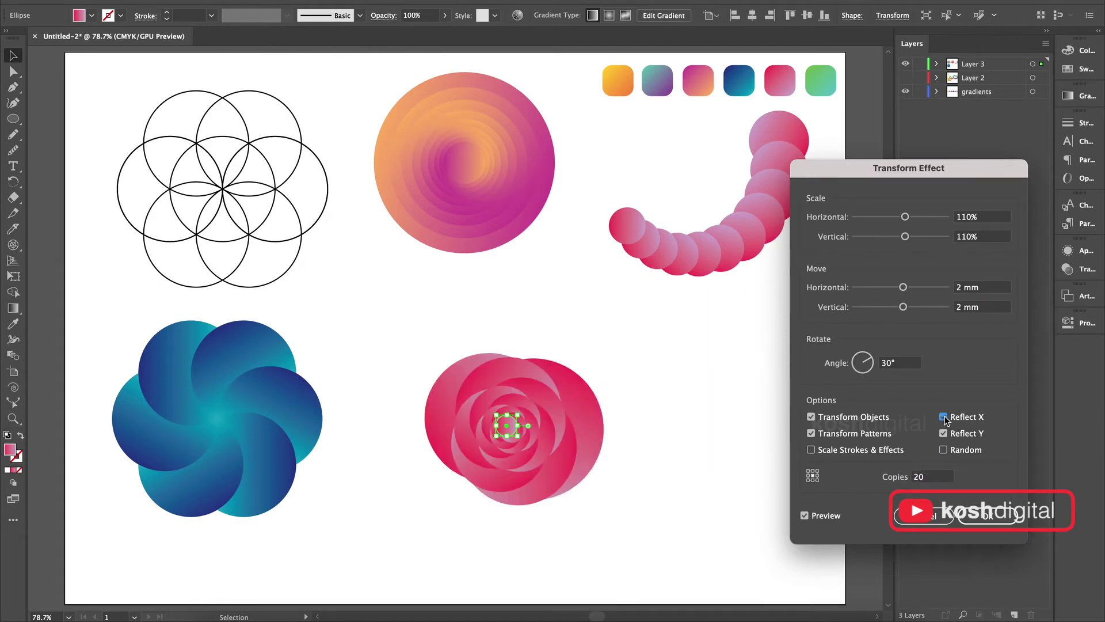
click(944, 433)
click(944, 450)
click(944, 433)
click(944, 419)
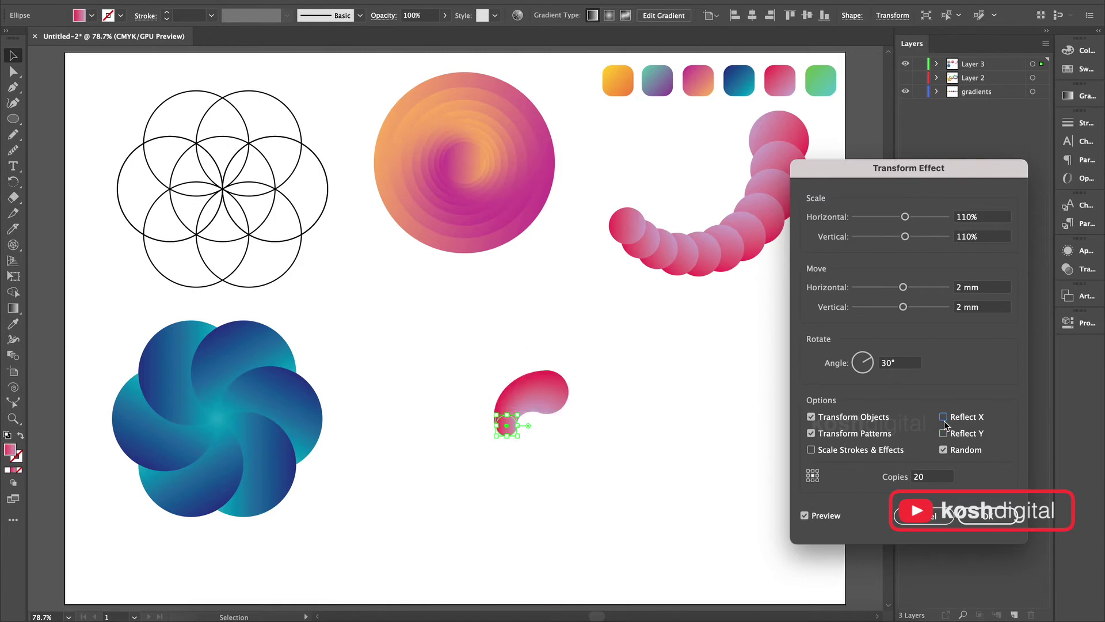
- Set the rotation angle to 60° and the number of copies to 60
click(901, 364)
text(60)
click(925, 477)
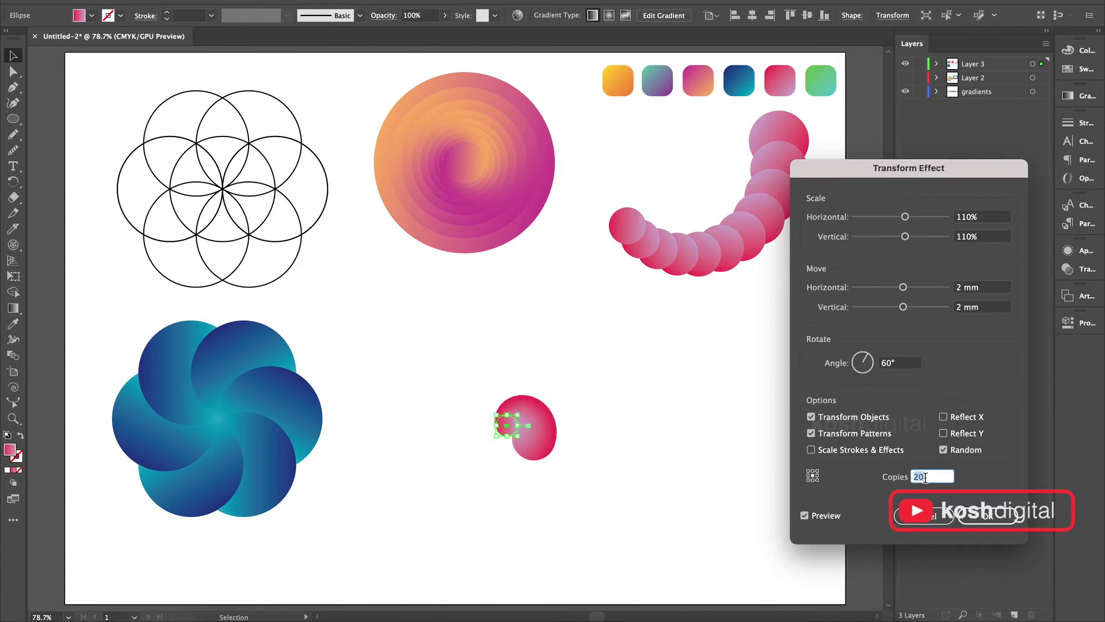
text(60)
- Try a rotation angle of 30° for the Transform effect's copies
click(912, 362)
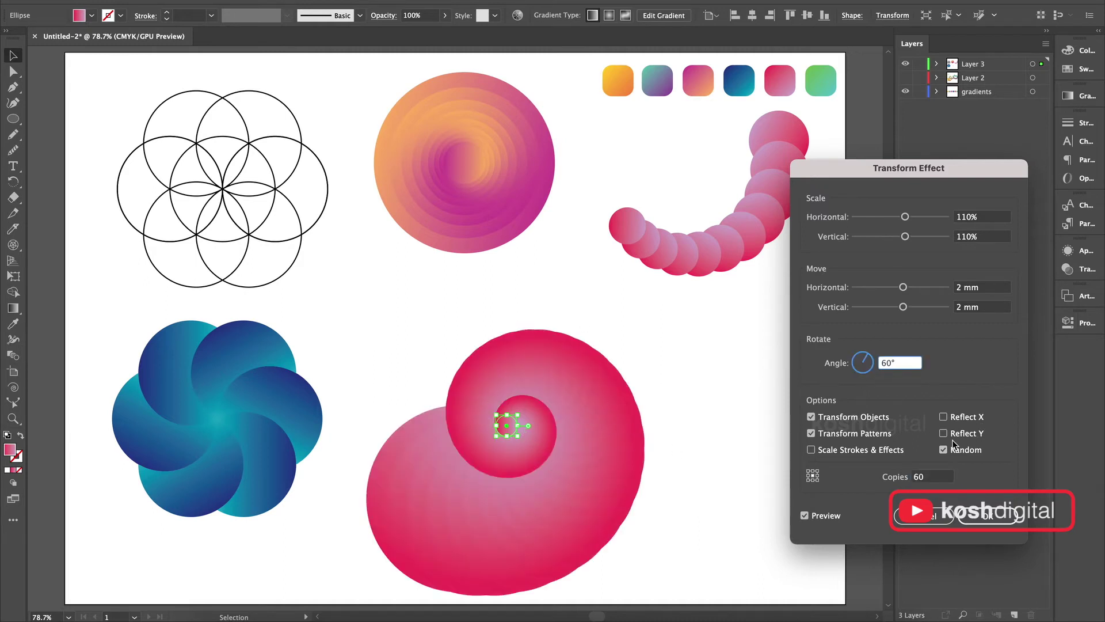
key(BackSpace)
key(BackSpace)
key(BackSpace)
text(30)
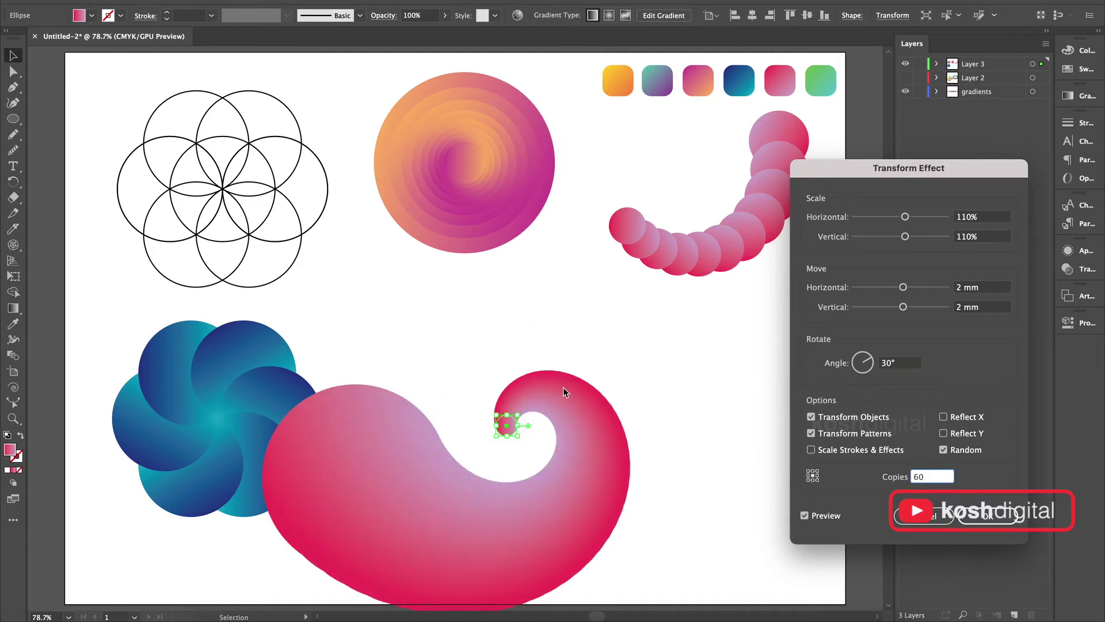
- Set the rotation angle to 90°, change the transform's reference point, and apply the effect
text(90)
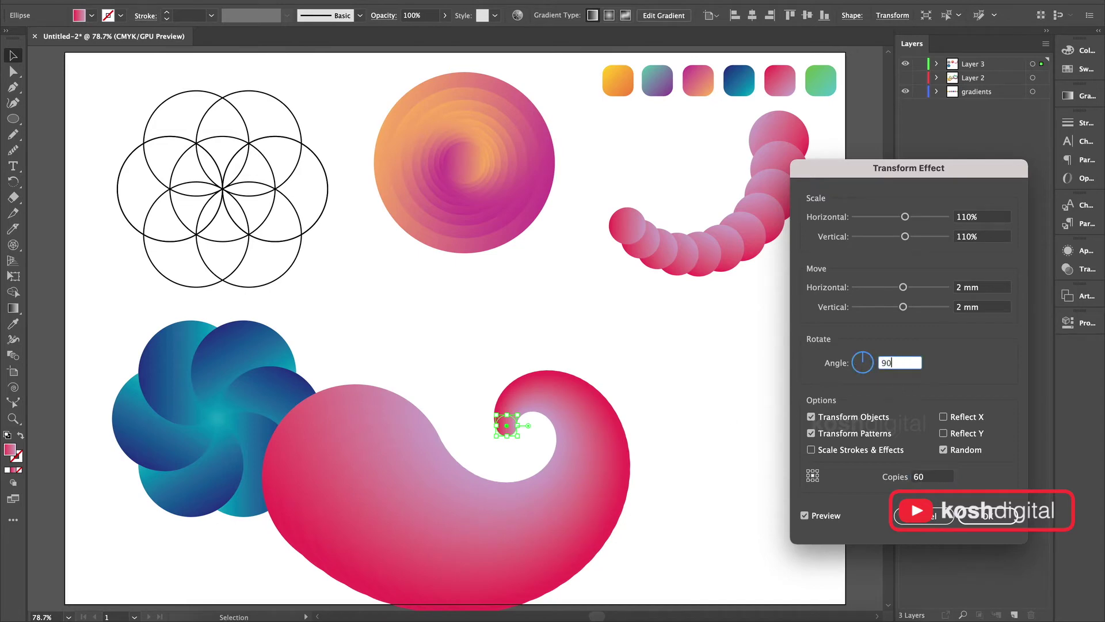
key(Tab)
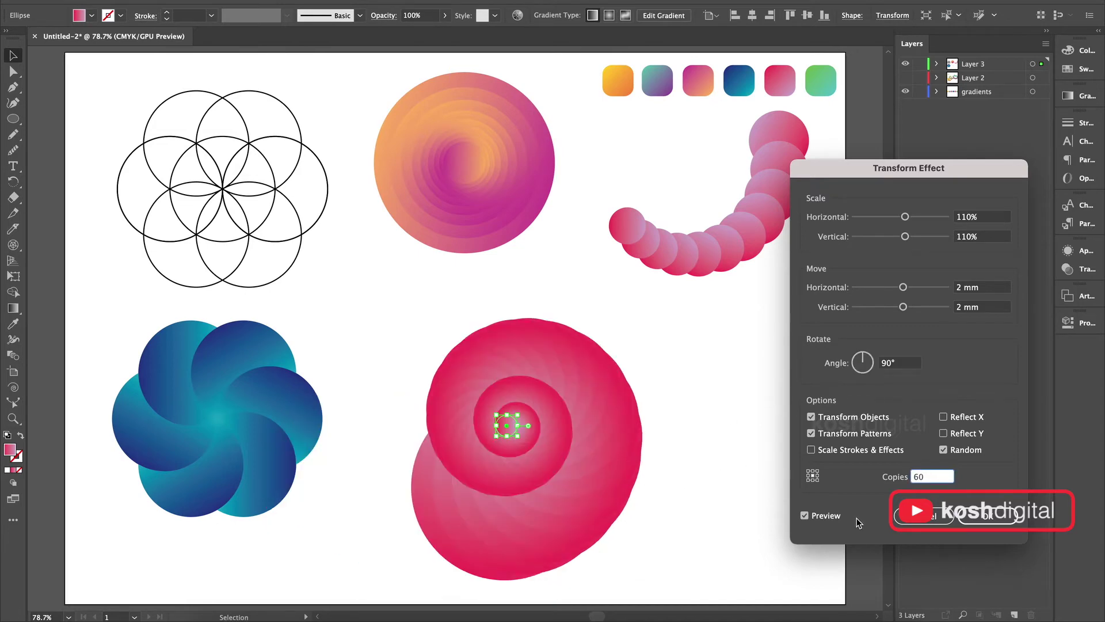
click(809, 479)
click(811, 479)
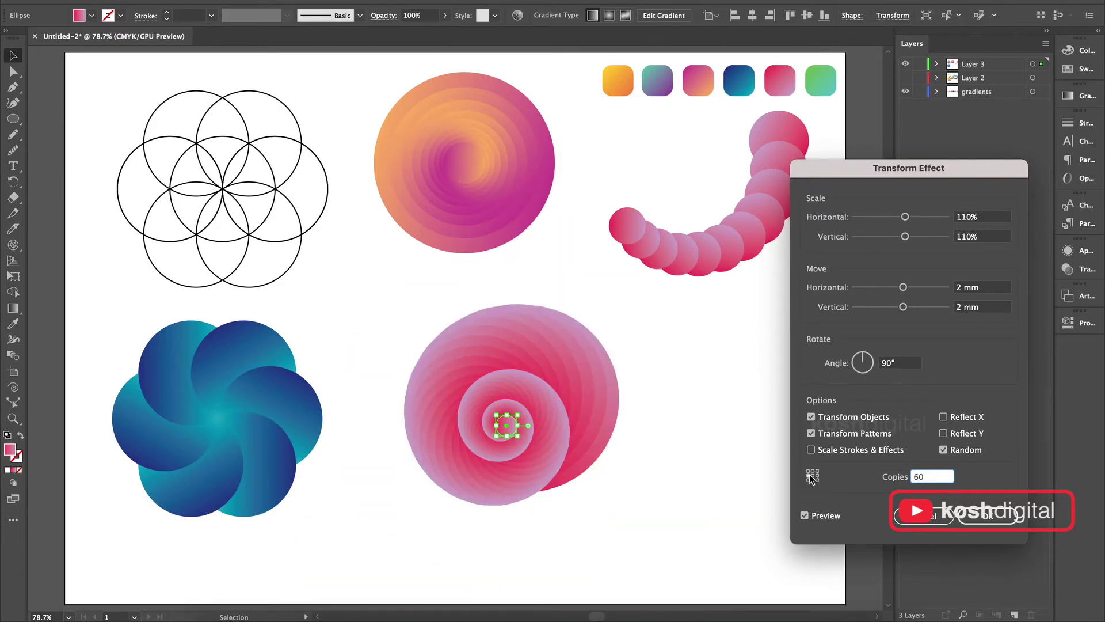
click(812, 475)
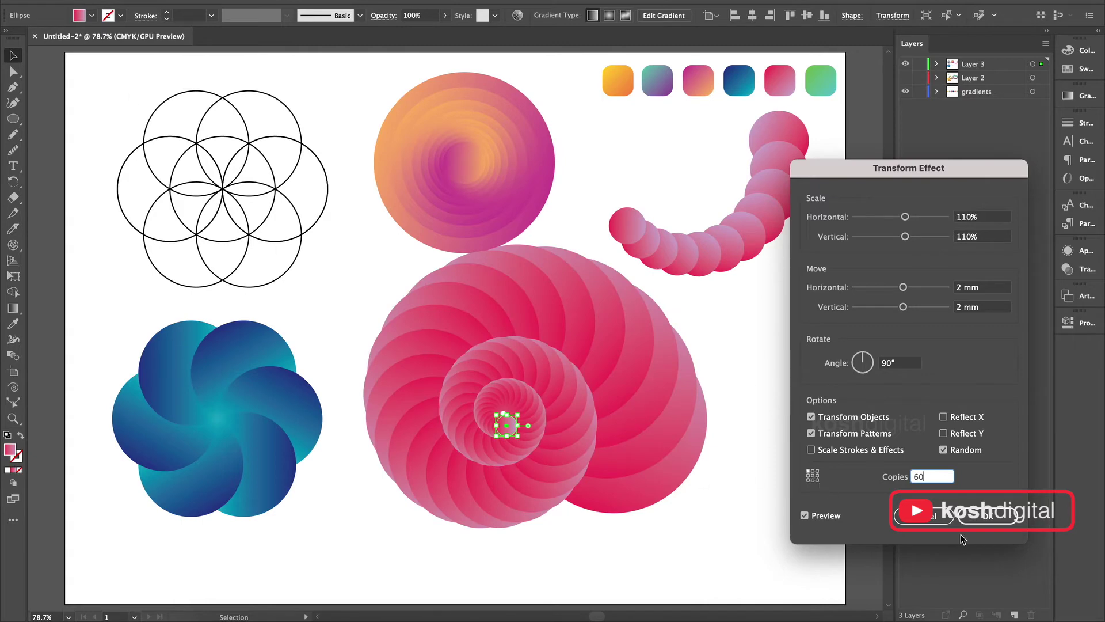
key(Return)
- Shift the red spiral slightly and recolour it with the teal-to-purple gradient swatch
drag(517, 415, 503, 422)
click(624, 431)
scroll(624, 429, up, 3)
key(ctrl+0)
click(517, 422)
key(i)
click(696, 107)
click(801, 106)
click(657, 107)
- Reposition the purple spiral in the space beneath the orange swirl and deselect it
key(v)
mouse_move(517, 421)
mouse_down()
mouse_move(473, 437)
mouse_move(527, 408)
mouse_up()
click(658, 428)
drag(524, 416, 500, 421)
click(276, 173)
click(677, 449)
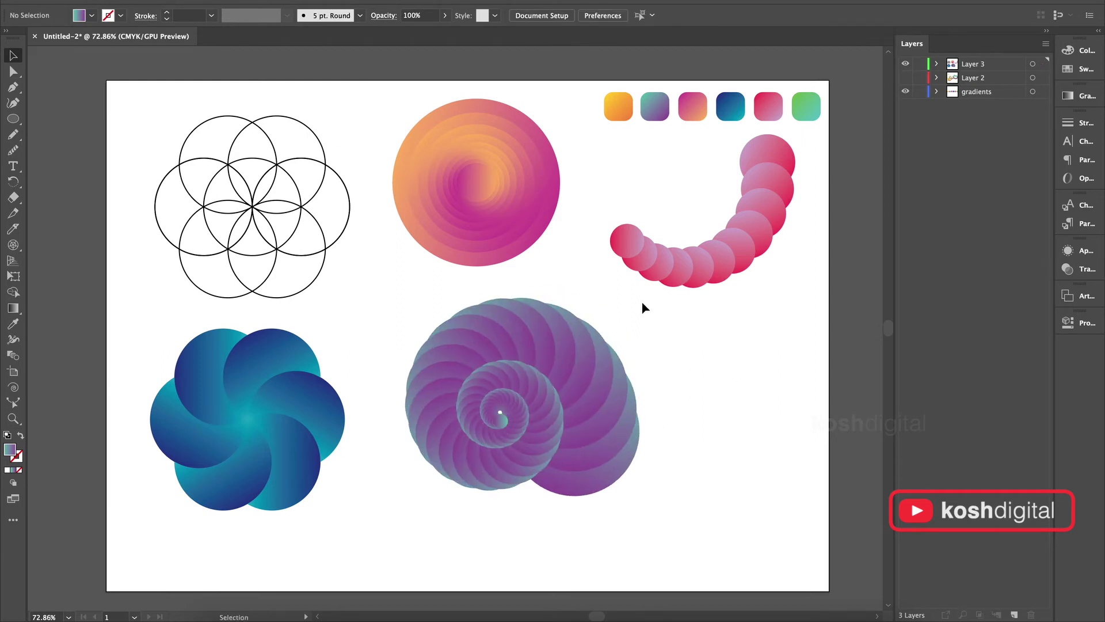
- Copy the curving red circle trail and place the pasted copy directly below the original
click(627, 240)
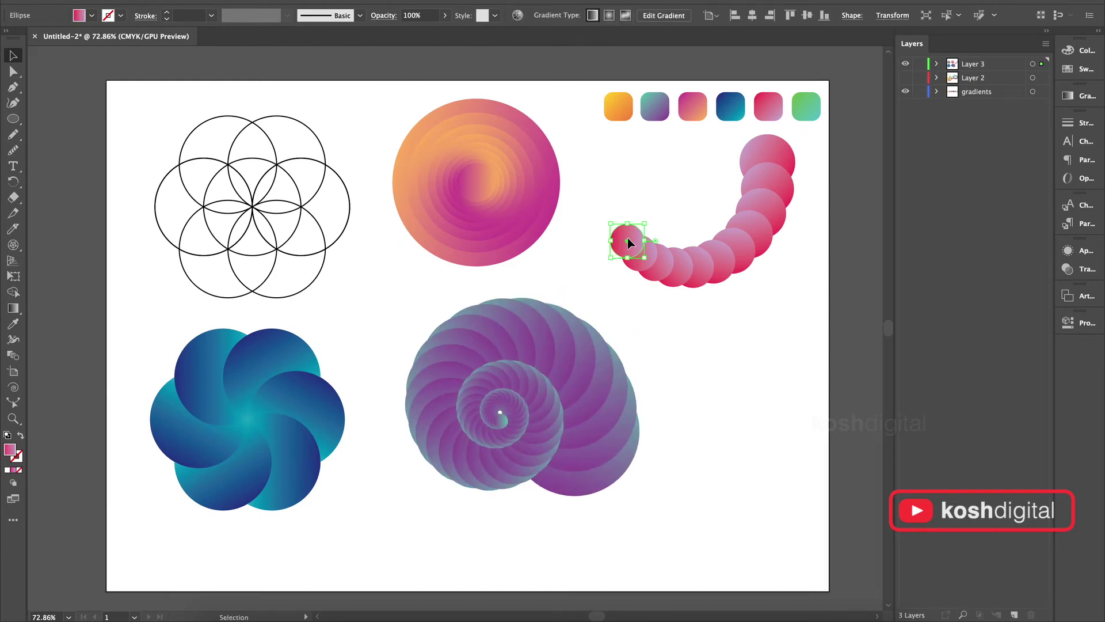
click(782, 301)
click(635, 239)
key(super+c)
click(683, 337)
key(super+v)
drag(390, 360, 641, 385)
- Expand the copied trail's appearance and ungroup it into separate circles
click(151, 0)
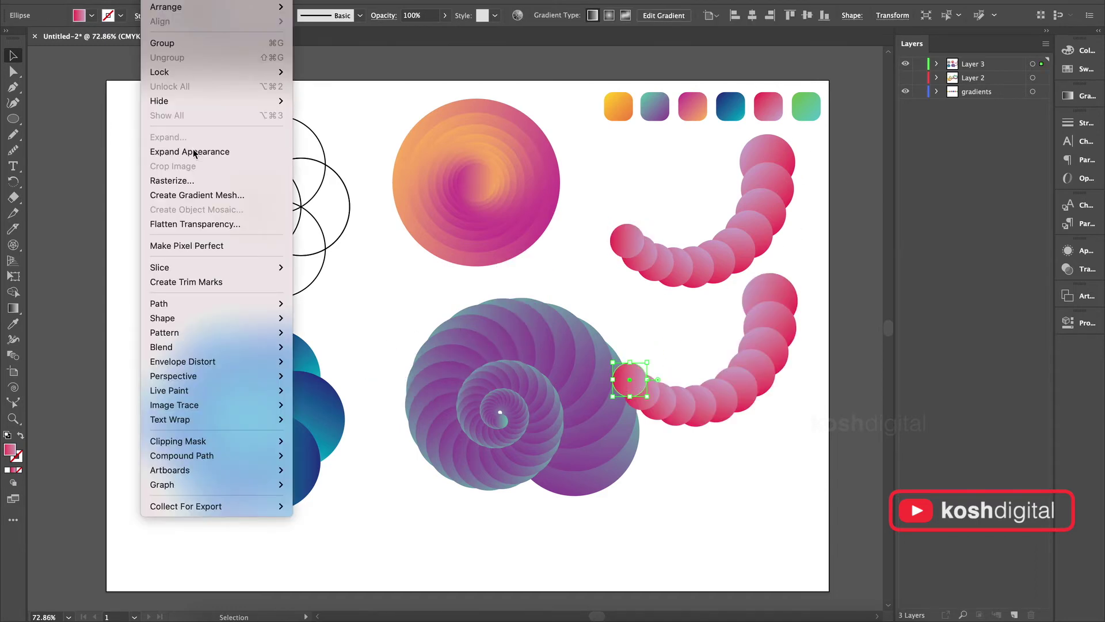
click(192, 148)
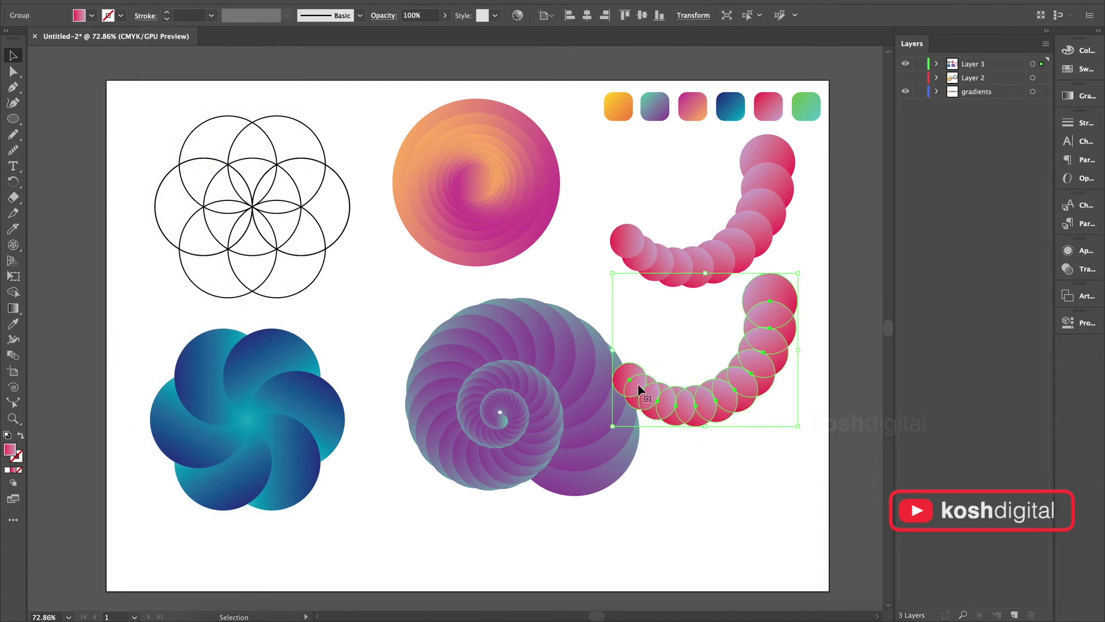
click(716, 476)
click(736, 406)
right_click(735, 397)
click(771, 489)
click(741, 509)
- Apply the yellow-to-orange gradient to a middle circle of the copied trail and the teal-to-purple gradient to the next larger circle
click(725, 406)
click(13, 324)
click(618, 107)
click(15, 56)
click(166, 357)
click(747, 397)
click(13, 325)
click(655, 107)
click(14, 55)
click(758, 477)
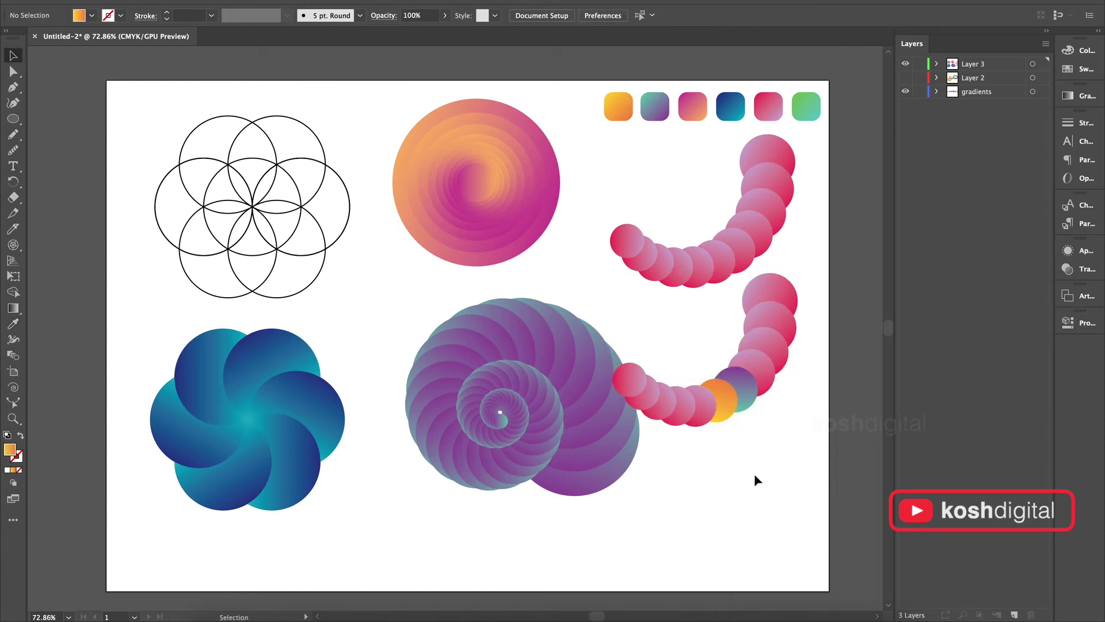
- Apply the magenta-to-orange gradient to the circle before the yellow one and the navy-to-teal gradient to the circle after the purple one
click(707, 411)
key(i)
key(v)
click(752, 373)
key(i)
click(730, 106)
click(14, 56)
click(777, 455)
- Apply the green gradient swatch to the second-largest circle of the copied trail
click(770, 350)
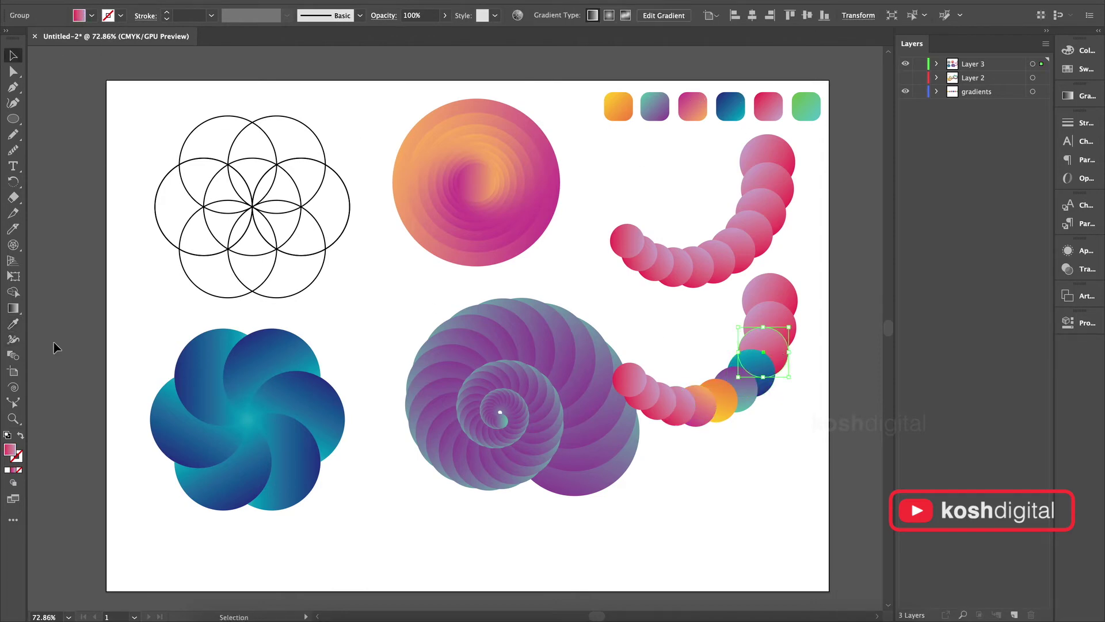
click(14, 324)
click(13, 55)
click(774, 320)
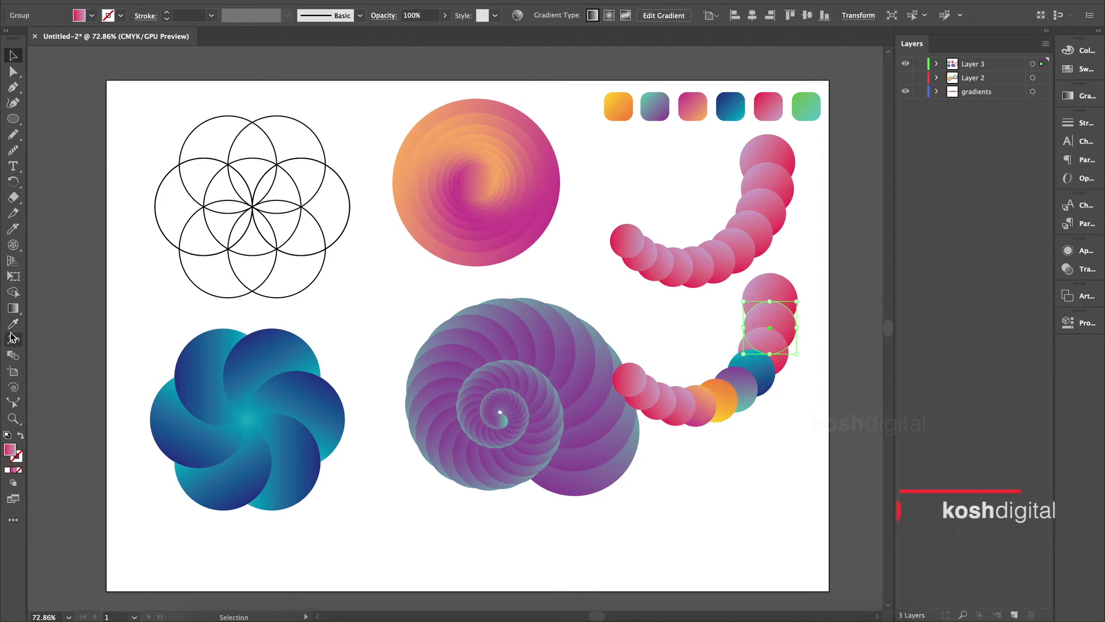
click(13, 324)
click(812, 99)
click(14, 56)
click(792, 425)
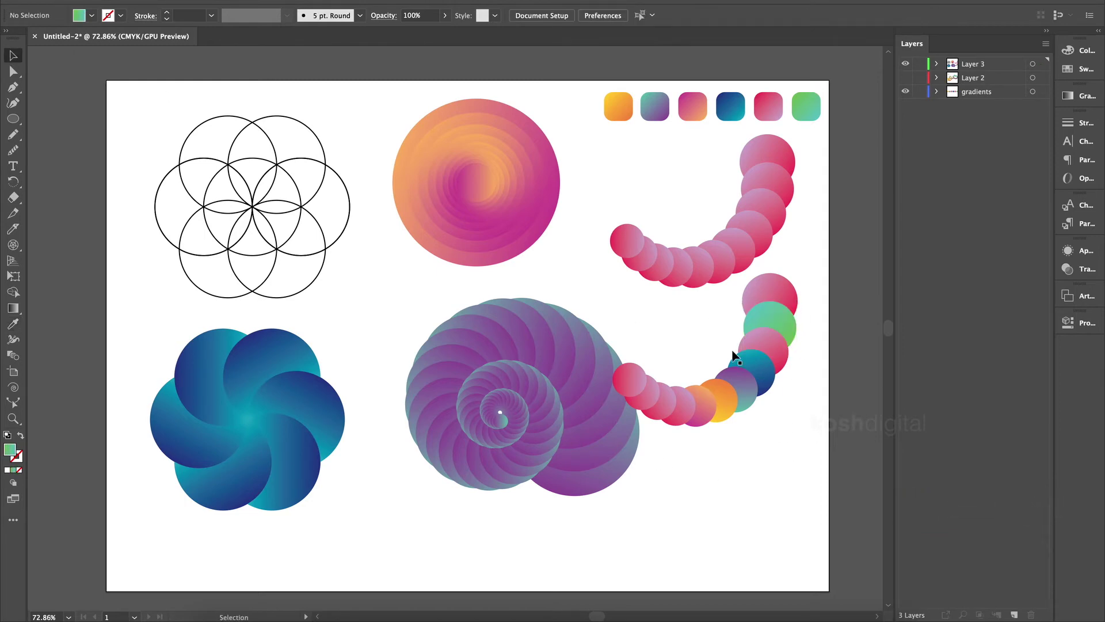
- Recolour two of the trail's smaller circles with the navy-to-teal and yellow-to-orange gradient swatches
click(677, 406)
key(i)
click(730, 107)
key(v)
click(639, 400)
click(14, 324)
click(619, 107)
click(13, 56)
click(707, 450)
- Apply the magenta-to-orange gradient swatch to the trail's largest circle
click(770, 288)
click(15, 324)
click(693, 105)
click(12, 55)
- Select the whole recoloured circle trail and move it lower on the artboard
click(645, 404)
click(826, 359)
mouse_move(816, 434)
mouse_down()
mouse_move(734, 404)
mouse_move(641, 304)
mouse_move(716, 533)
mouse_move(582, 507)
mouse_up()
drag(725, 422, 757, 498)
click(796, 327)
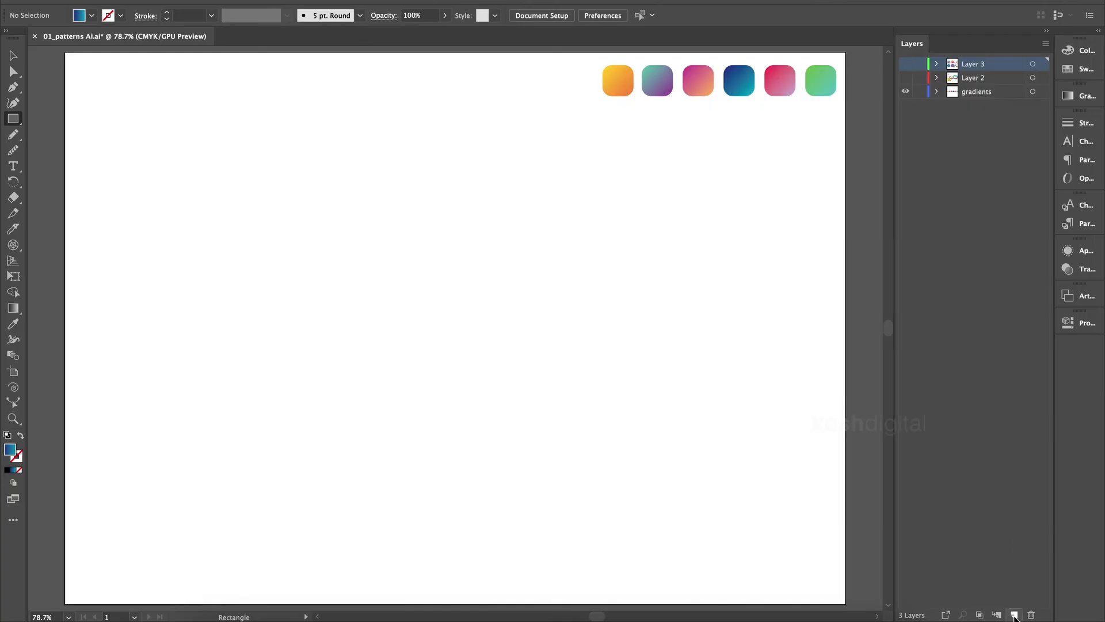
- Add a new layer and draw a blue gradient square about 80 mm wide on it
click(1015, 614)
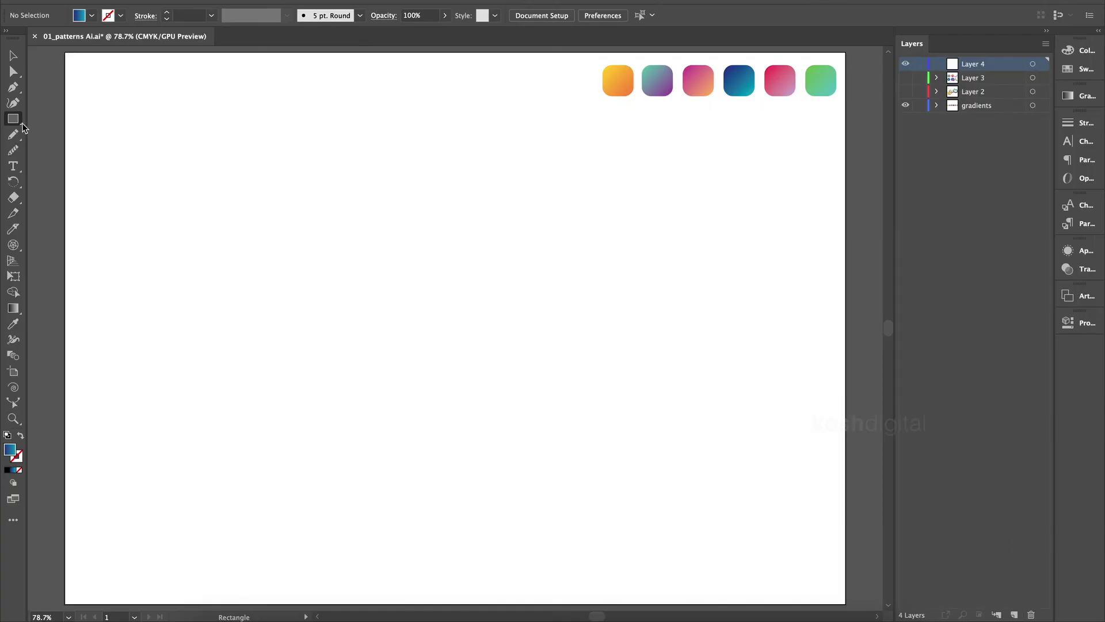
drag(97, 148, 268, 355)
click(13, 57)
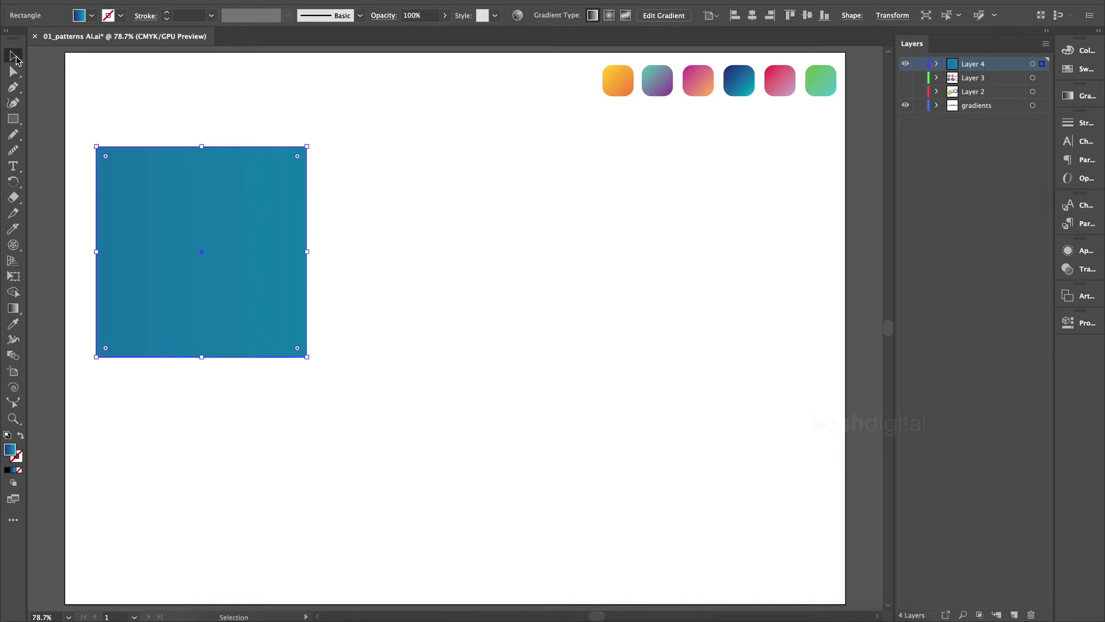
- Split the square into a grid of 10 rows and 10 columns with previewing enabled
click(155, 0)
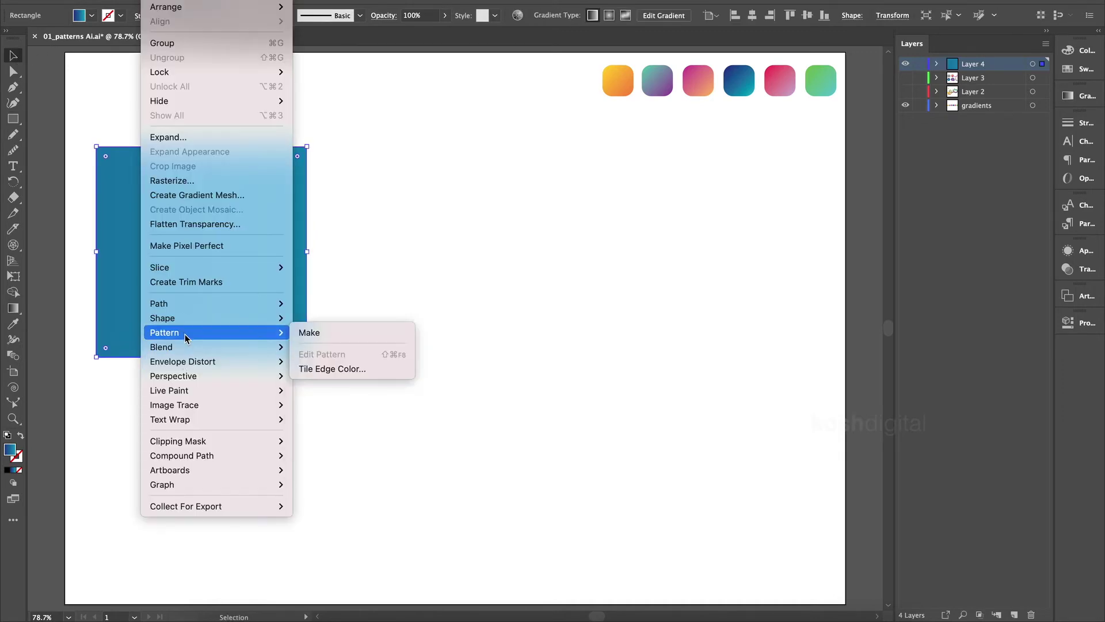
mouse_move(288, 304)
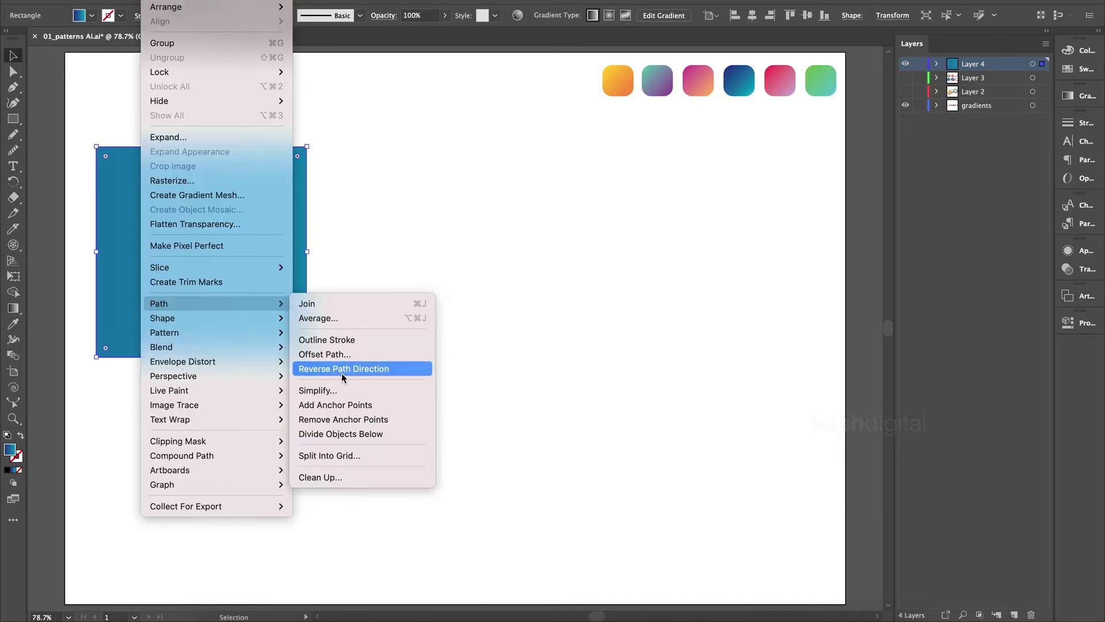
click(370, 453)
click(82, 522)
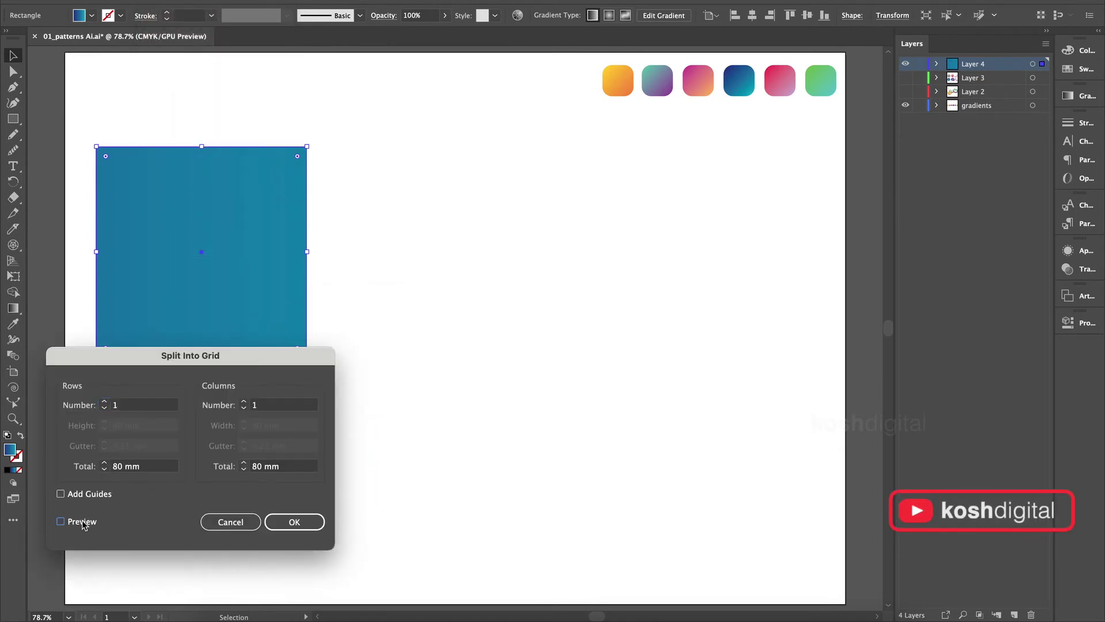
click(140, 408)
text(0)
click(265, 405)
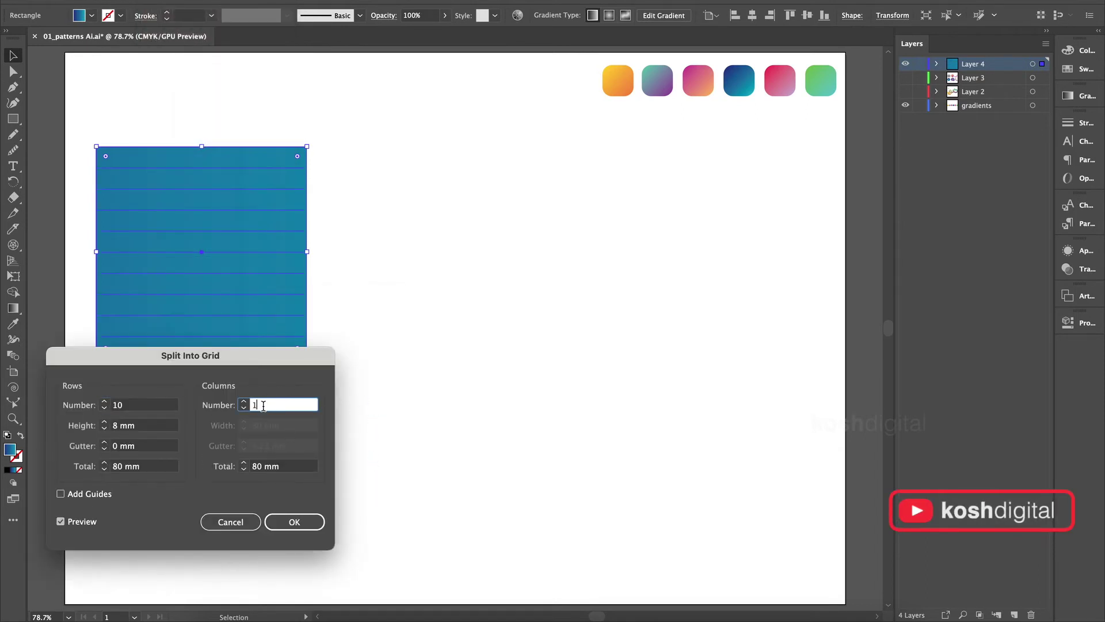
text(0)
click(309, 521)
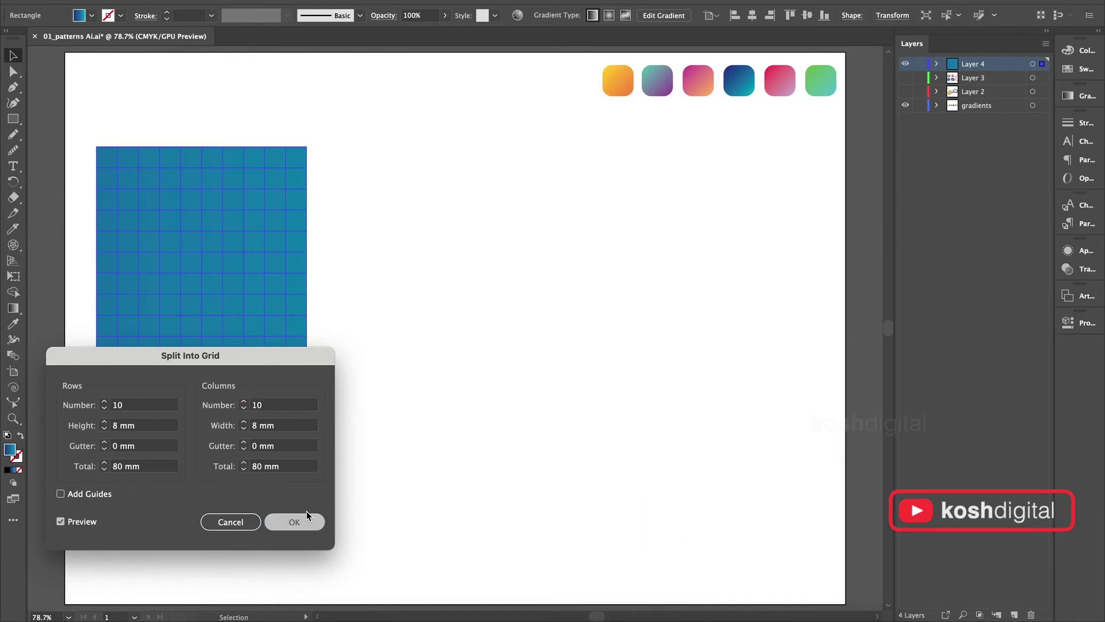
- Apply a Pucker & Bloat effect with 144% bloat to the grid squares
click(269, 0)
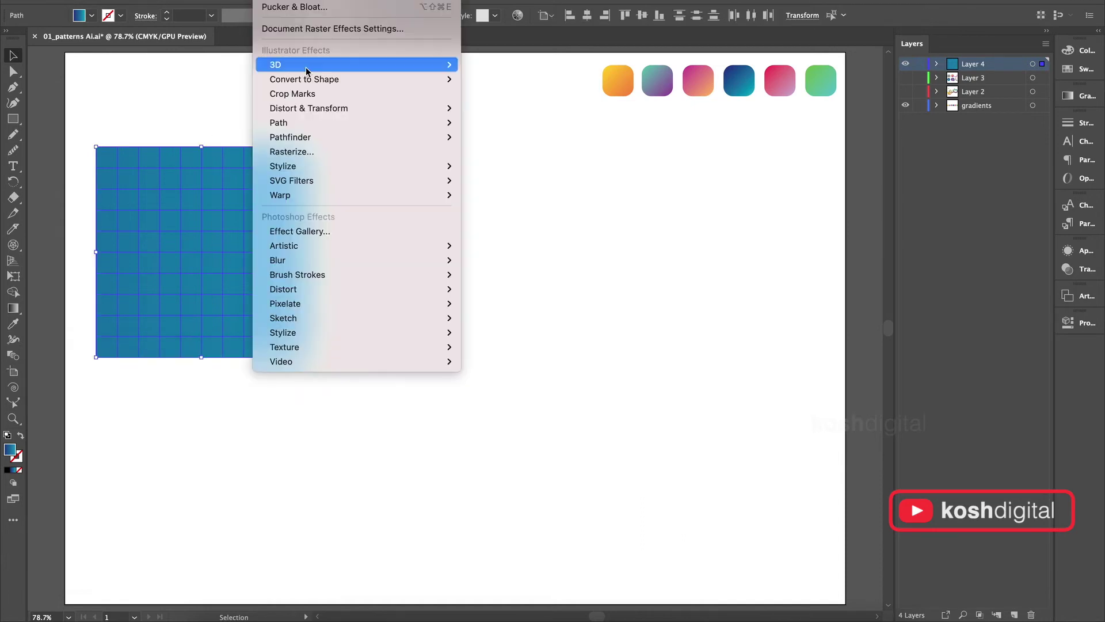
mouse_move(419, 123)
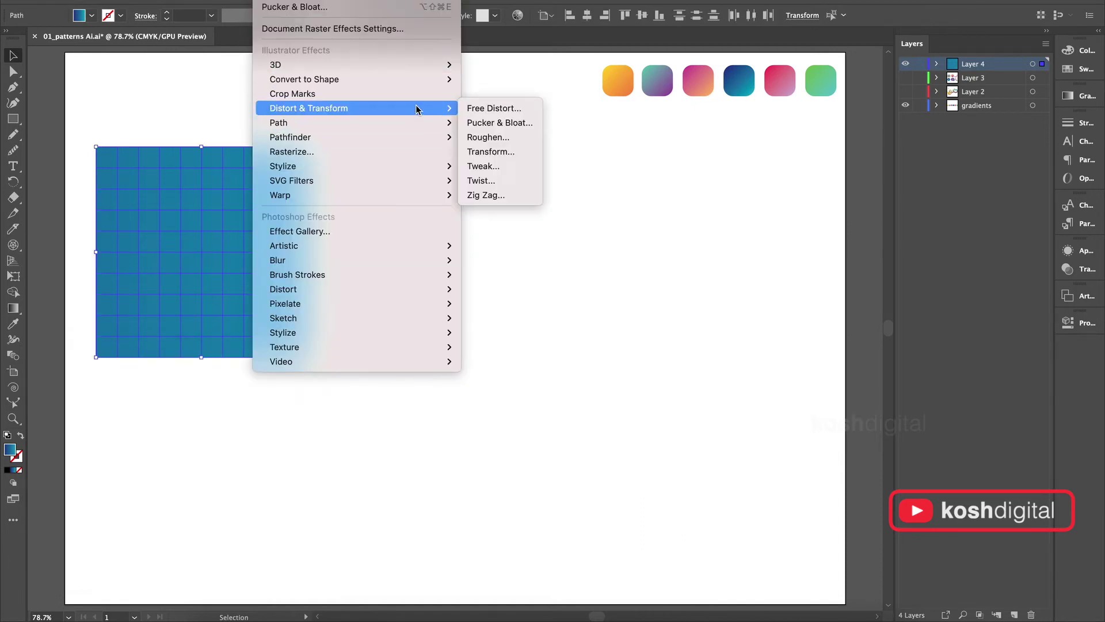
click(499, 122)
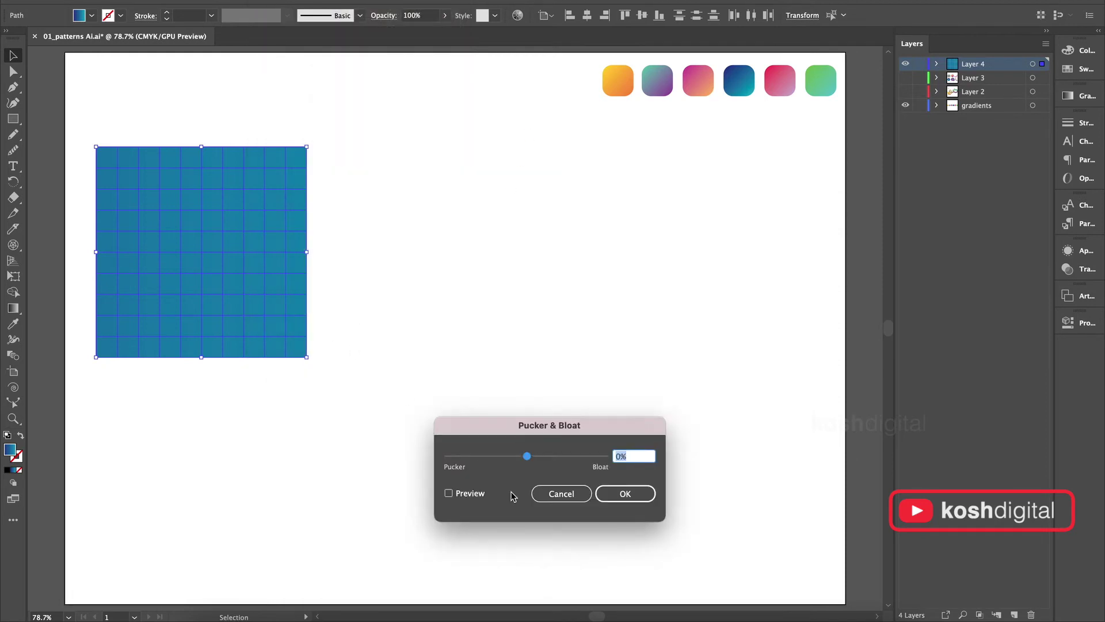
click(465, 495)
drag(527, 460, 583, 461)
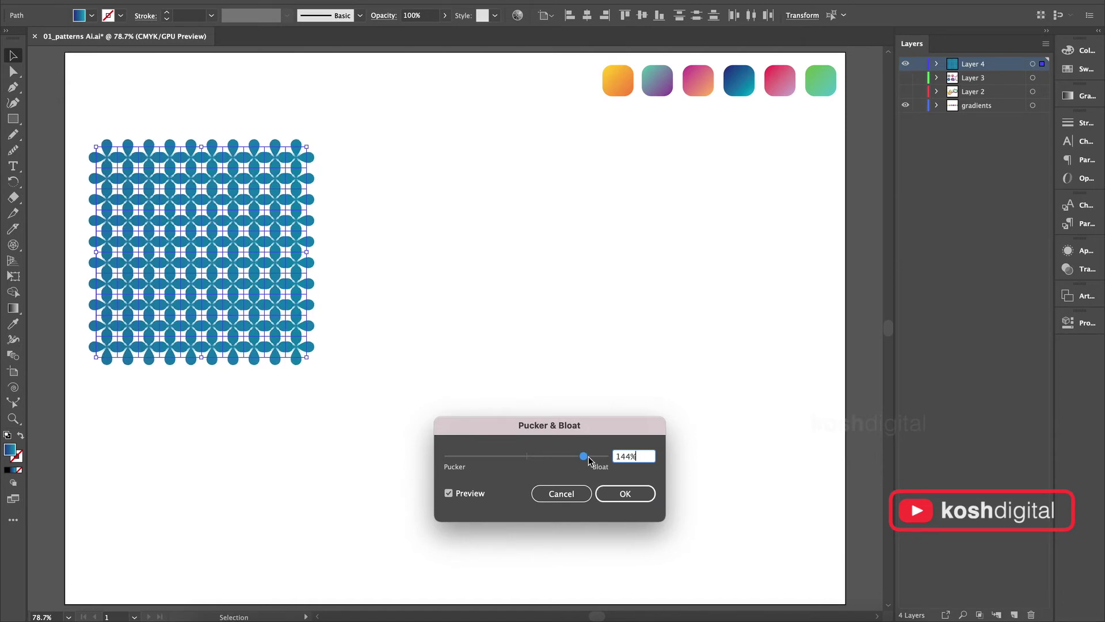
click(624, 493)
- Select the entire bloated grid pattern and move it lower on the artboard
click(403, 387)
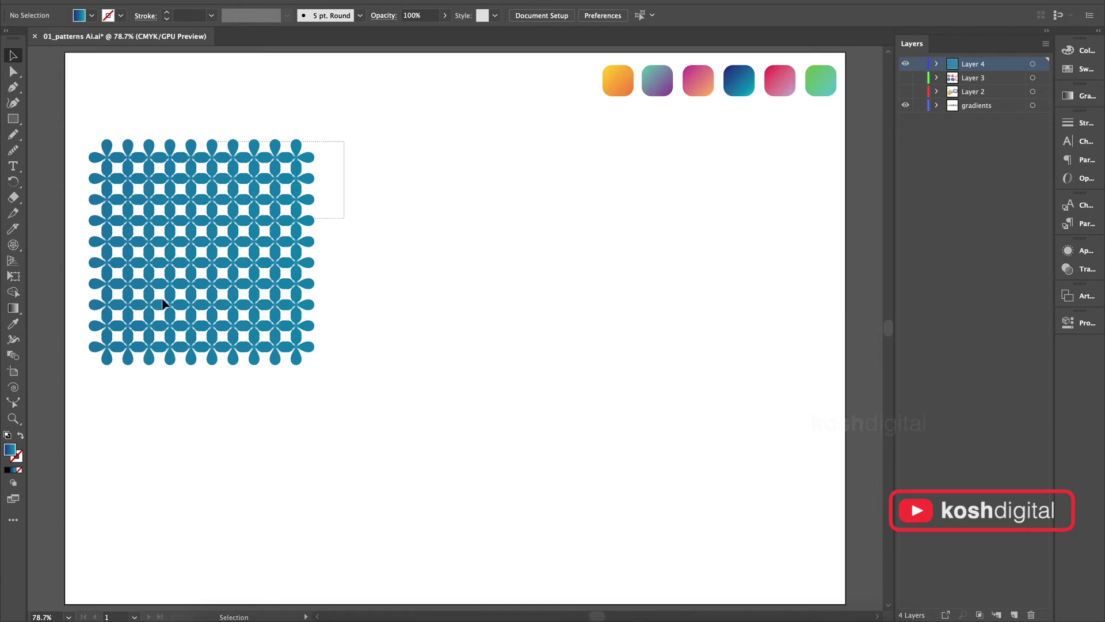
drag(178, 233, 184, 292)
click(379, 270)
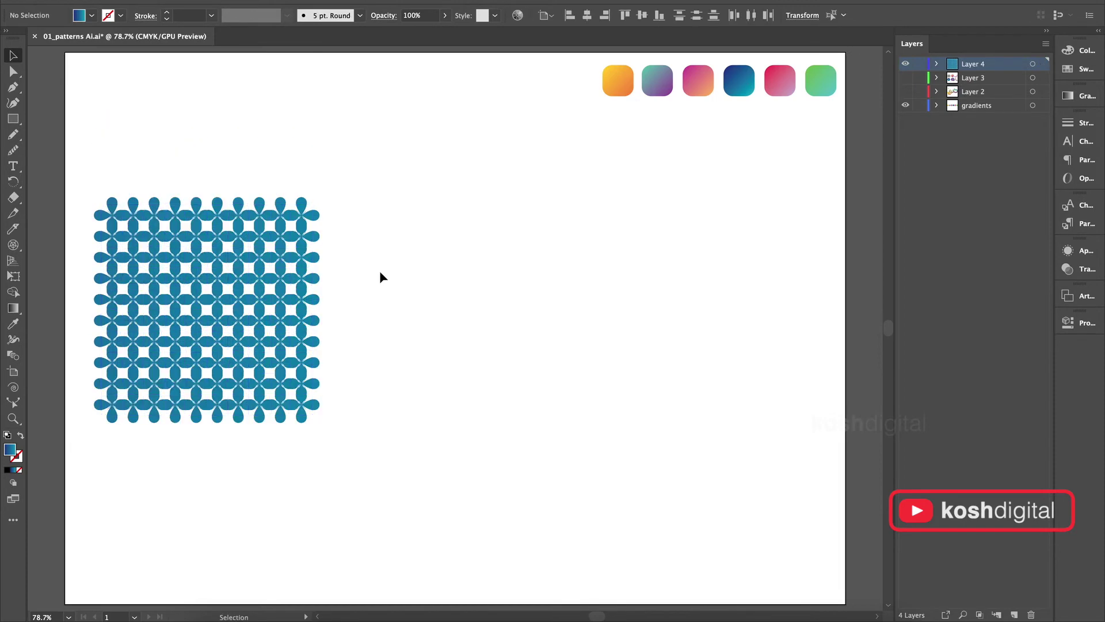
- Draw a small hexagon beside the grid pattern and rotate it so a corner points up
click(12, 123)
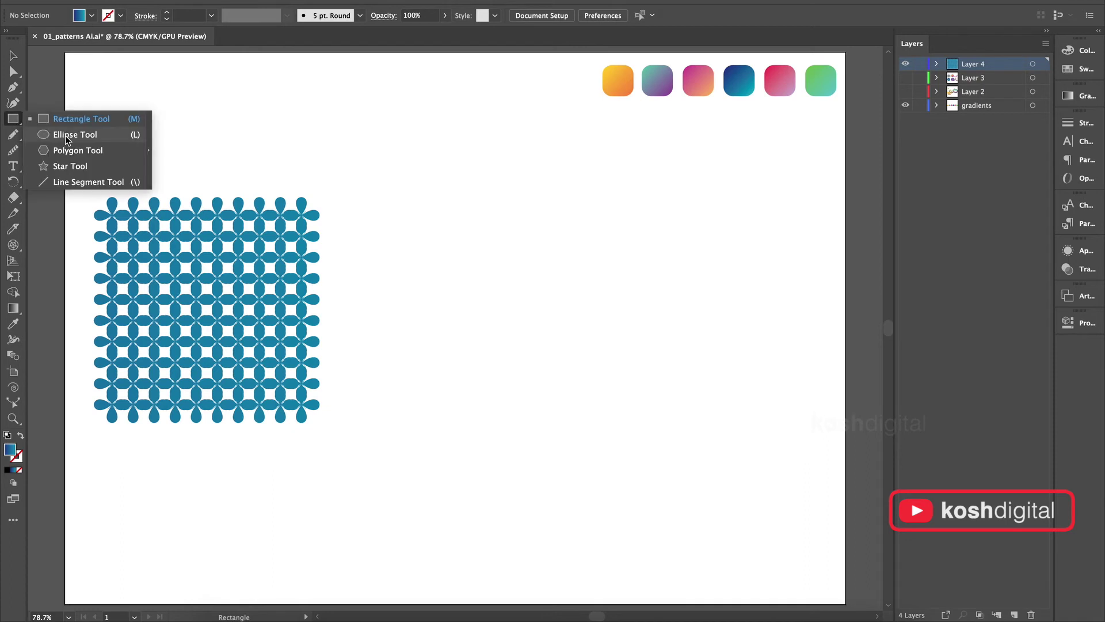
drag(65, 135, 73, 156)
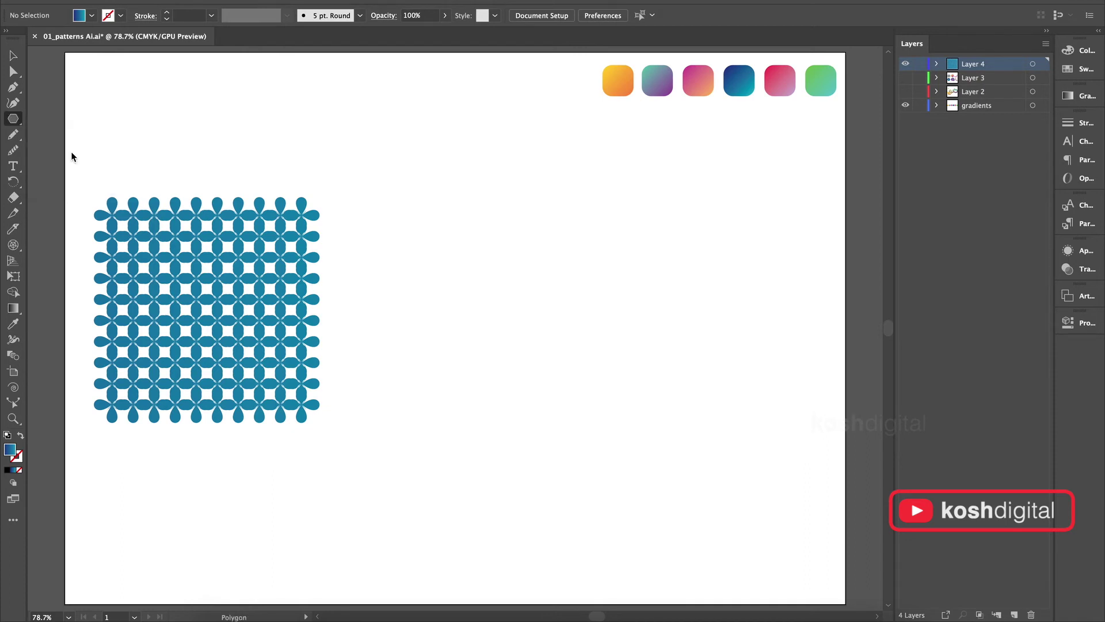
drag(410, 247, 427, 274)
click(11, 57)
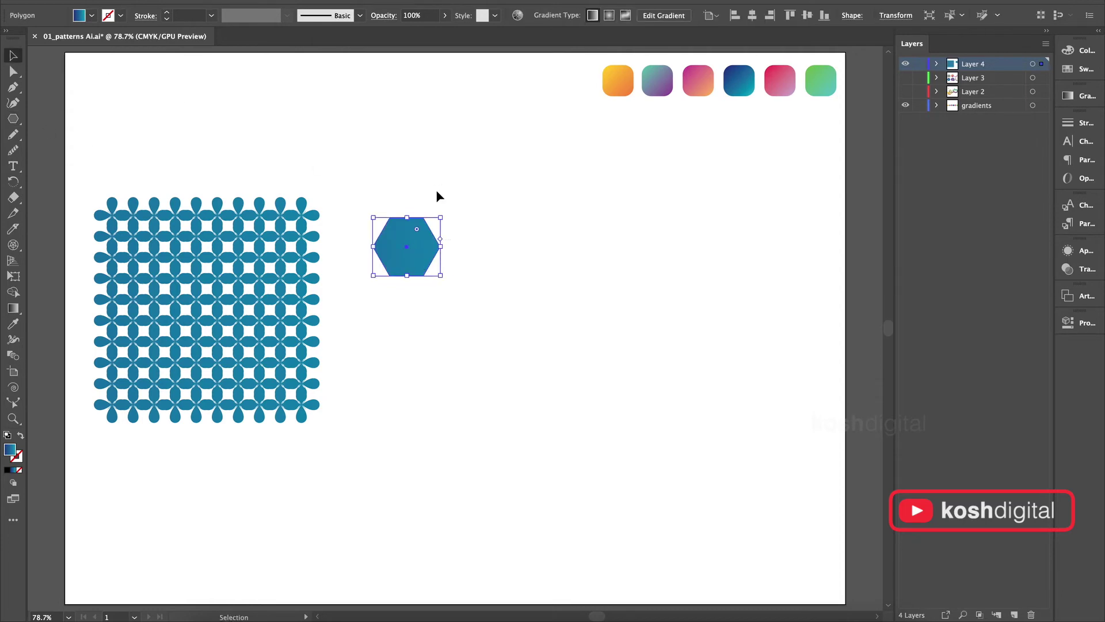
drag(446, 280, 438, 199)
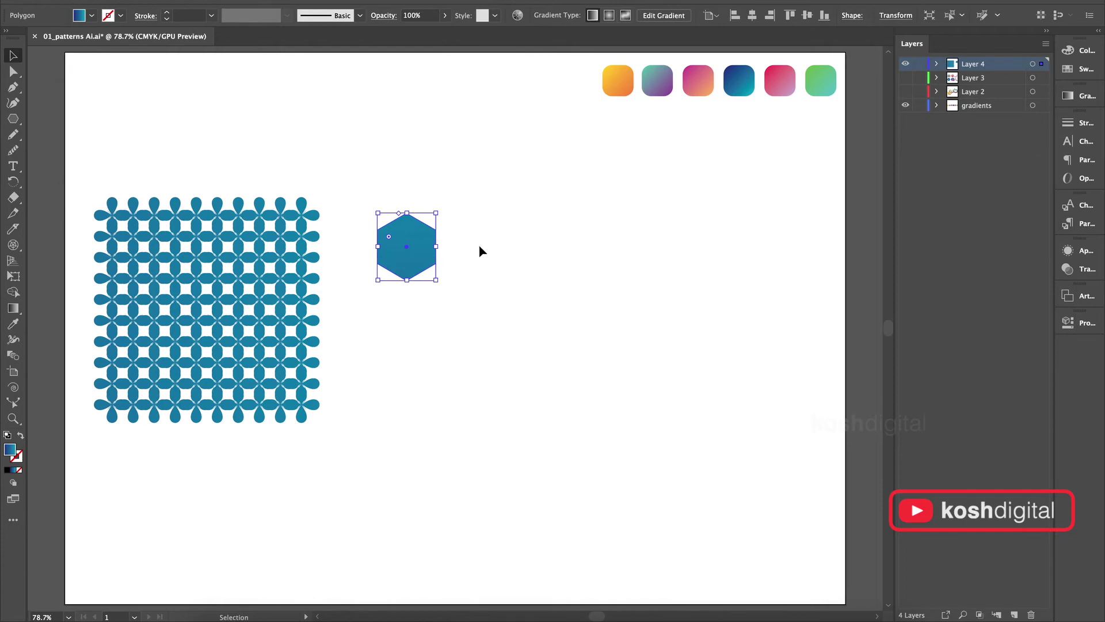
- Duplicate the hexagon edge to edge, repeating the copy to form a row of seven
click(365, 526)
drag(405, 236, 463, 237)
key(ctrl+d)
key(ctrl+d)
key(ctrl+d)
key(ctrl+d)
key(ctrl+d)
- Select the complete row of hexagons and scale it down proportionally
click(659, 320)
drag(368, 194, 777, 344)
drag(786, 280, 669, 261)
- Try to place and align a duplicate hexagon row below the first, and undo the placement
drag(396, 237, 429, 265)
scroll(413, 267, up, 10)
drag(442, 252, 447, 281)
key(super+z)
key(super+z)
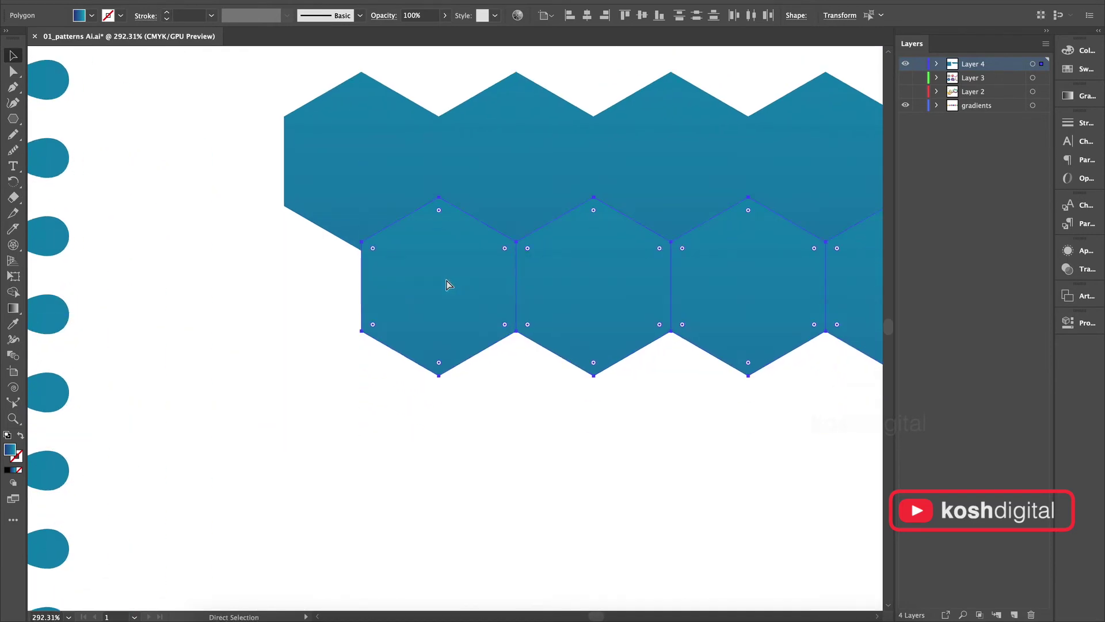
key(ctrl+z)
- Duplicate the row below with a half-hexagon offset and repeat the copy five times to build a seven-row honeycomb
drag(382, 170, 436, 384)
scroll(436, 384, down, 8)
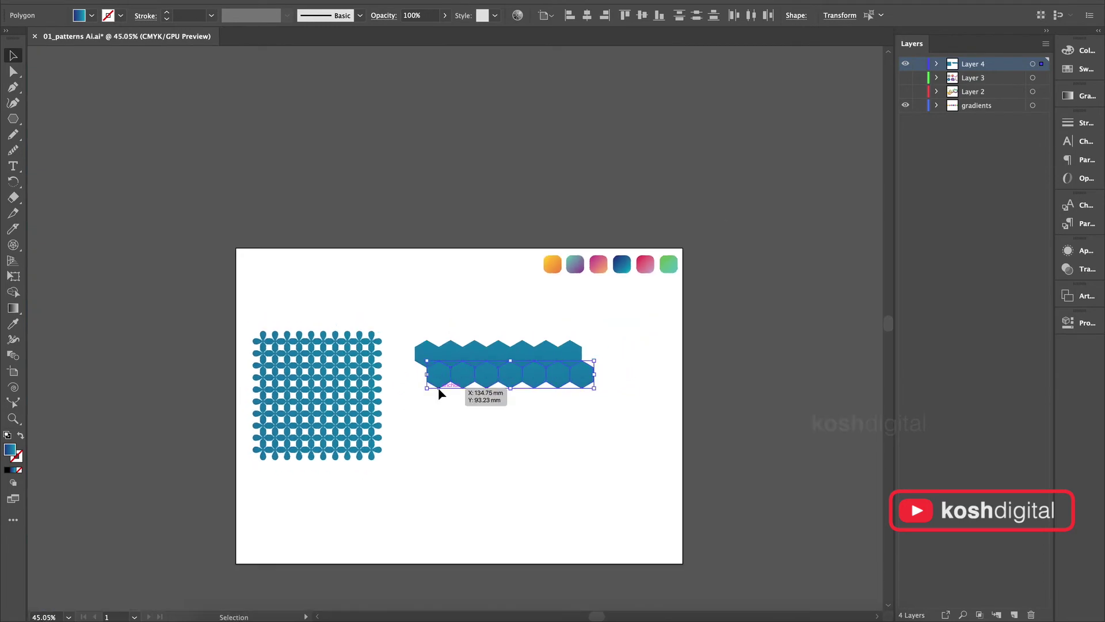
key(ctrl+d)
key(ctrl+d)
key(ctrl+d)
key(ctrl+d)
key(ctrl+d)
- Select the whole hexagon honeycomb and apply a Pucker & Bloat effect of about -142%
click(617, 507)
drag(651, 508, 427, 320)
key(ctrl+0)
key(z)
click(272, 1)
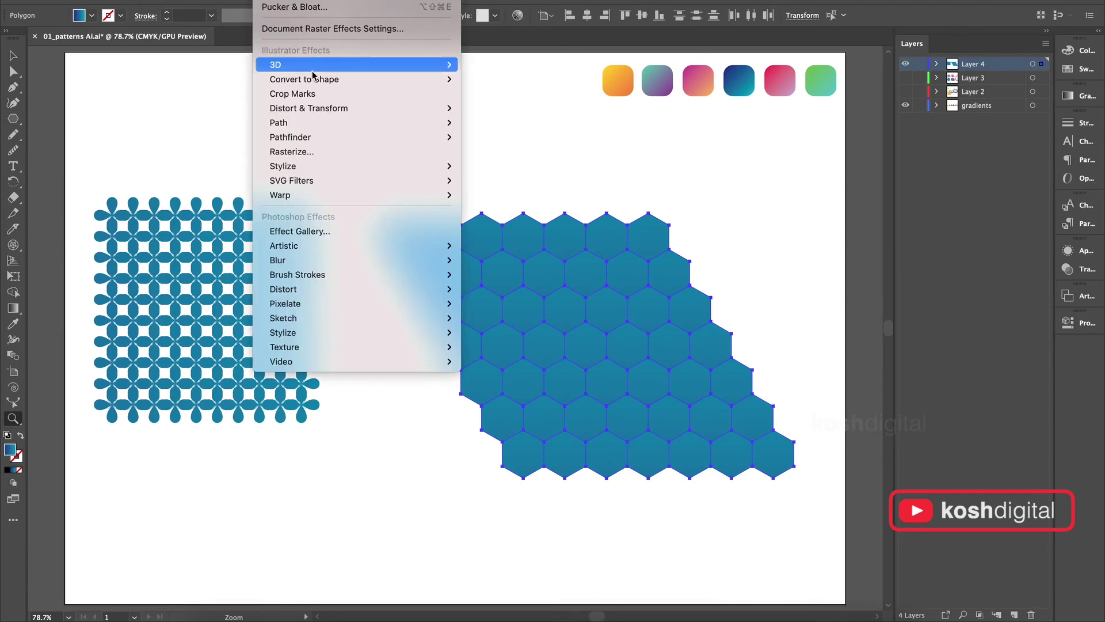
mouse_move(324, 109)
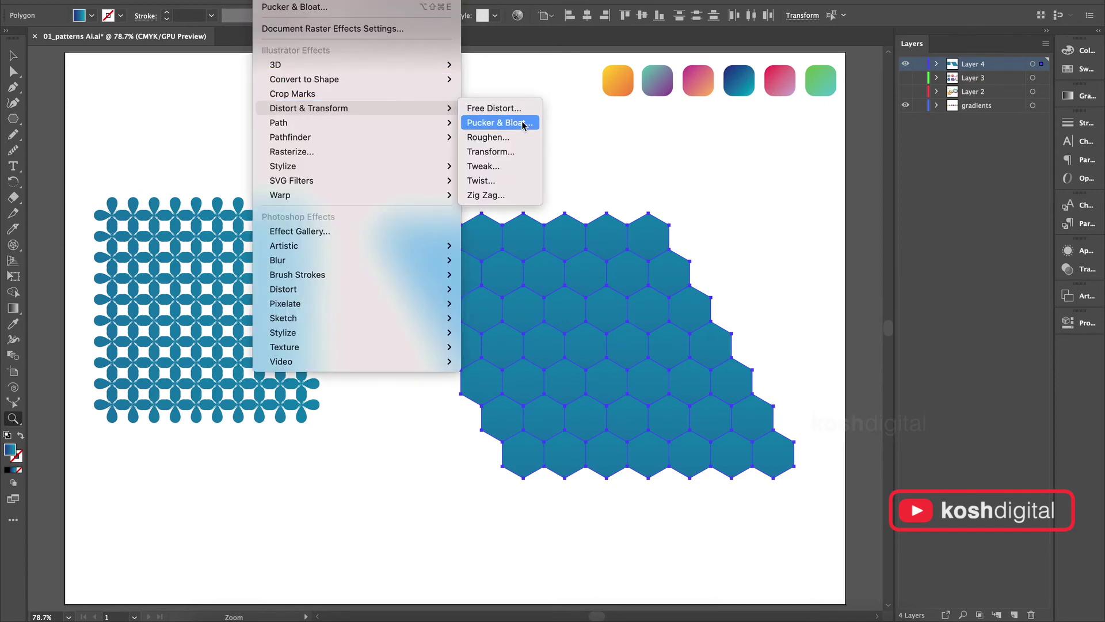
click(500, 123)
click(669, 345)
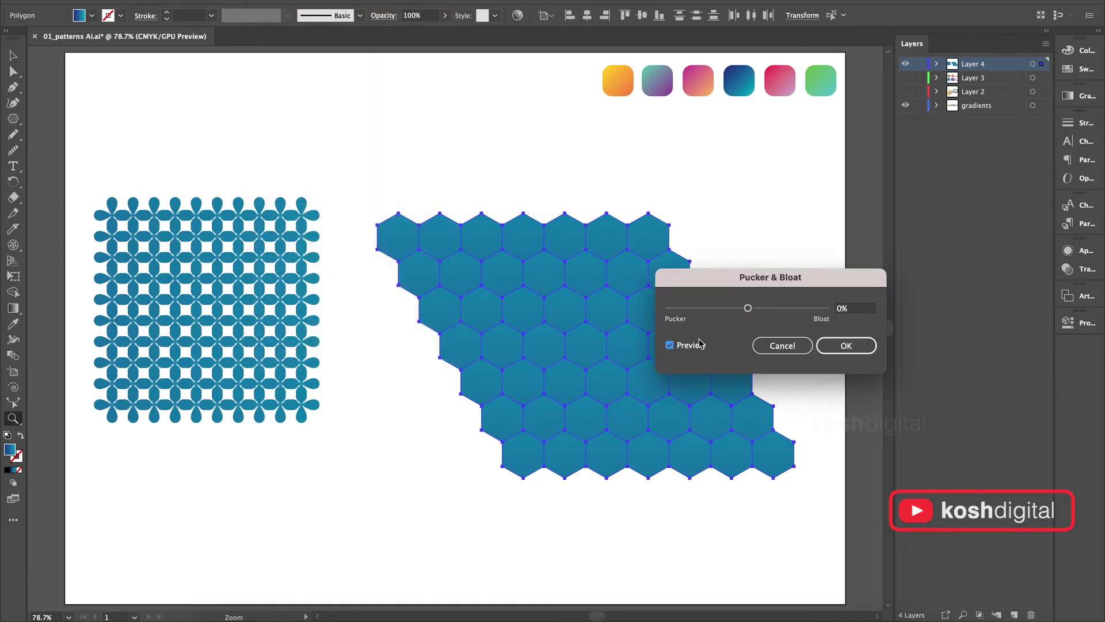
drag(743, 311, 693, 313)
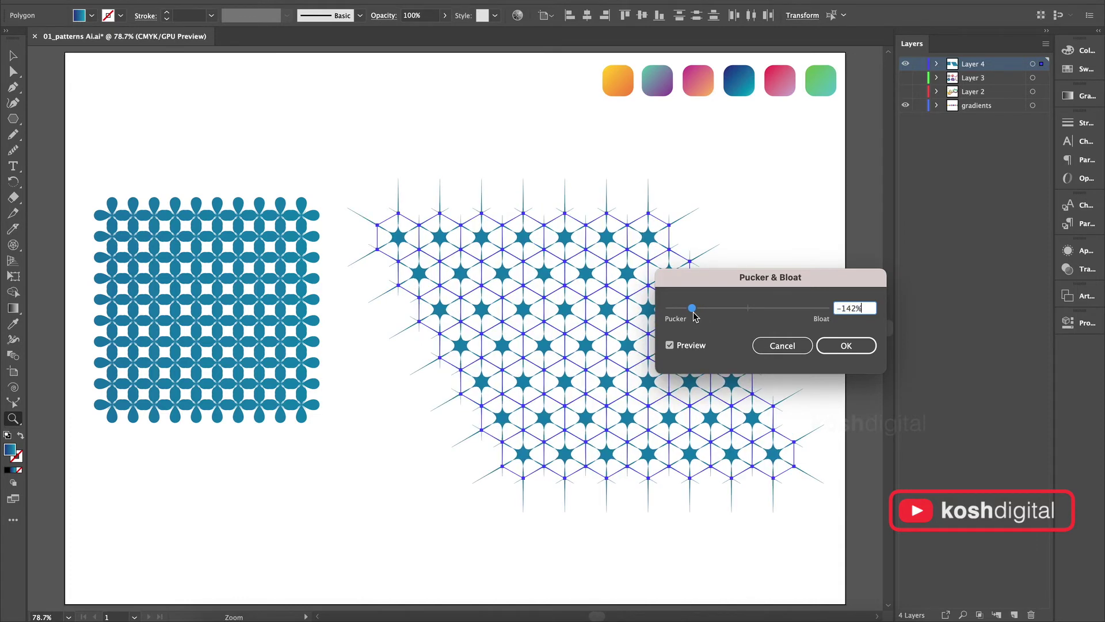
click(846, 346)
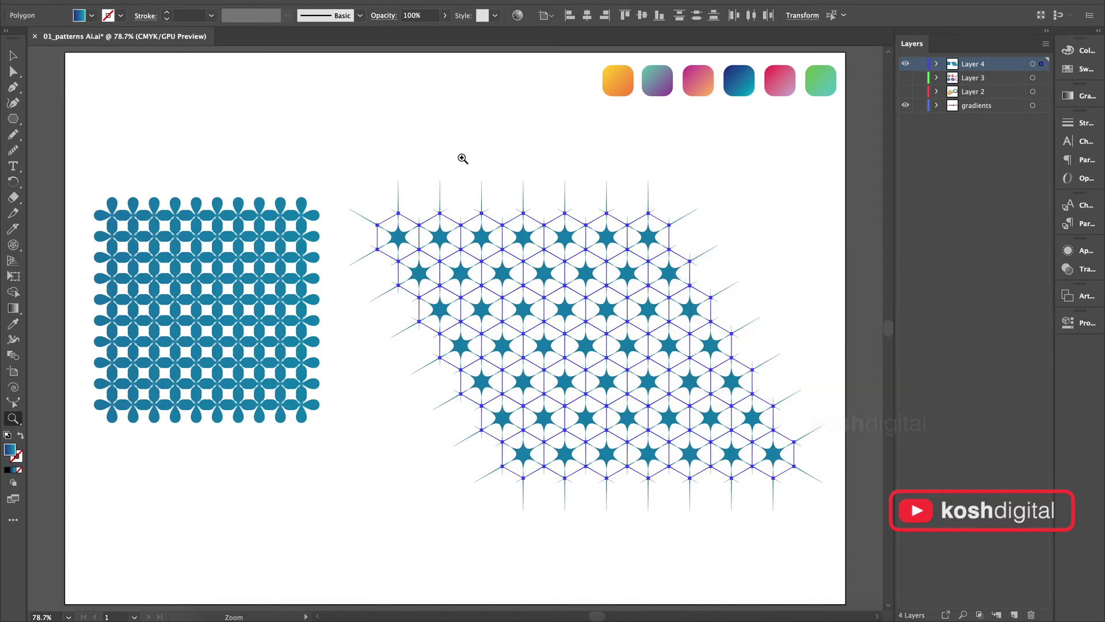
- Delete the last star of the star pattern's lowest row and the first two stars of its uppermost row
click(13, 56)
click(358, 148)
click(786, 457)
key(Delete)
click(398, 236)
key(Delete)
click(440, 236)
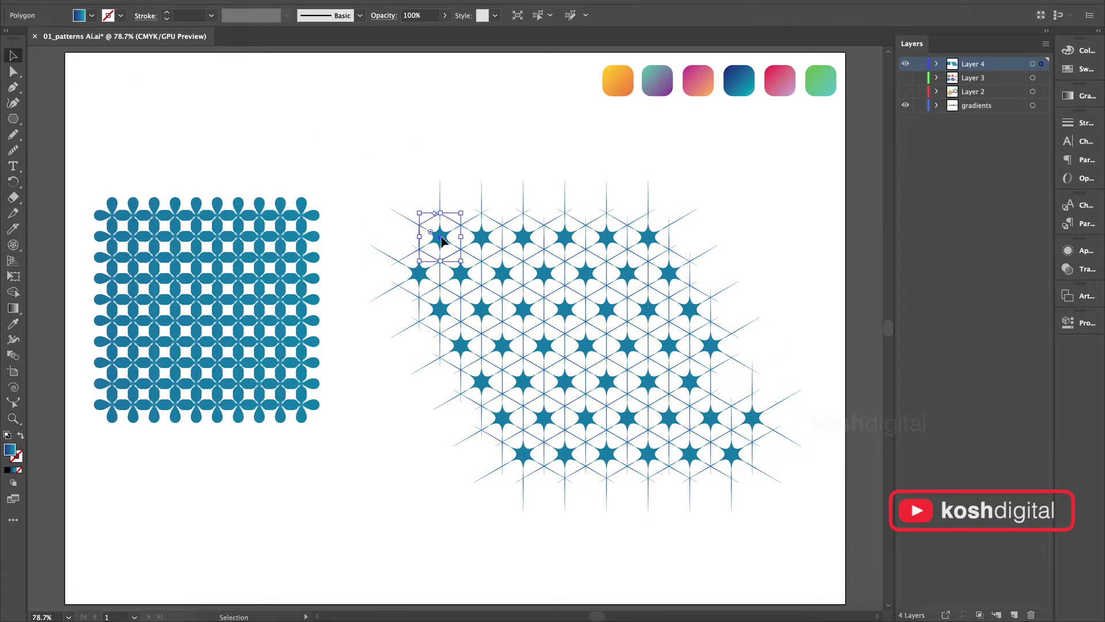
key(Delete)
- Select the whole star pattern, rotate it 90° and move it close to the flower grid
scroll(479, 489, down, 3)
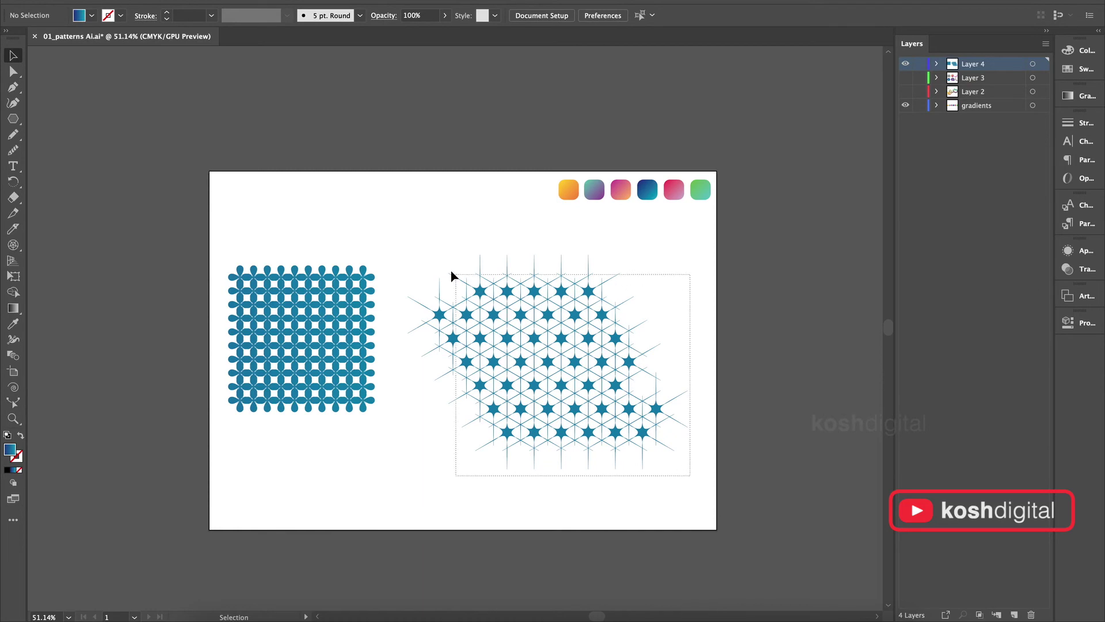
drag(688, 472, 451, 276)
click(688, 364)
drag(684, 234, 395, 481)
drag(675, 268, 641, 489)
drag(568, 348, 482, 347)
click(689, 312)
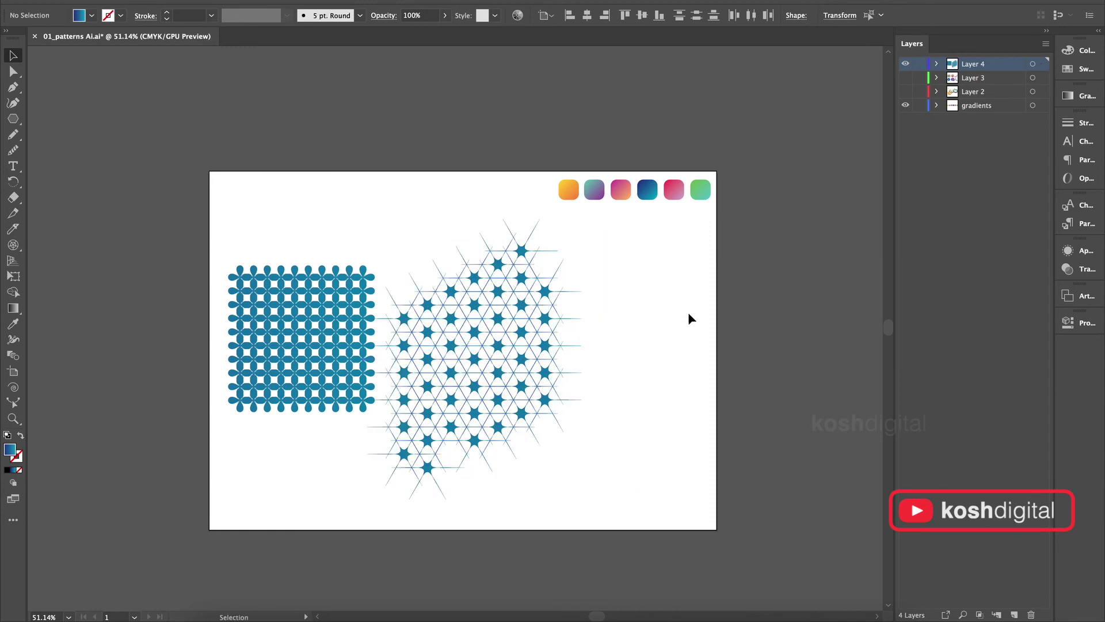
- Fit the artboard in view and move the flower grid up into the artboard's upper-left corner
key(super+0)
drag(302, 185, 93, 474)
drag(181, 318, 179, 209)
- Delete the protruding upper stars of the star pattern and move the rest directly beneath the flower grid
drag(676, 201, 385, 159)
key(Delete)
drag(686, 523, 369, 238)
drag(442, 304, 194, 395)
click(552, 378)
- Delete the protruding stars at the lower-left end of the star pattern
click(155, 593)
key(Delete)
drag(155, 594, 122, 586)
key(Delete)
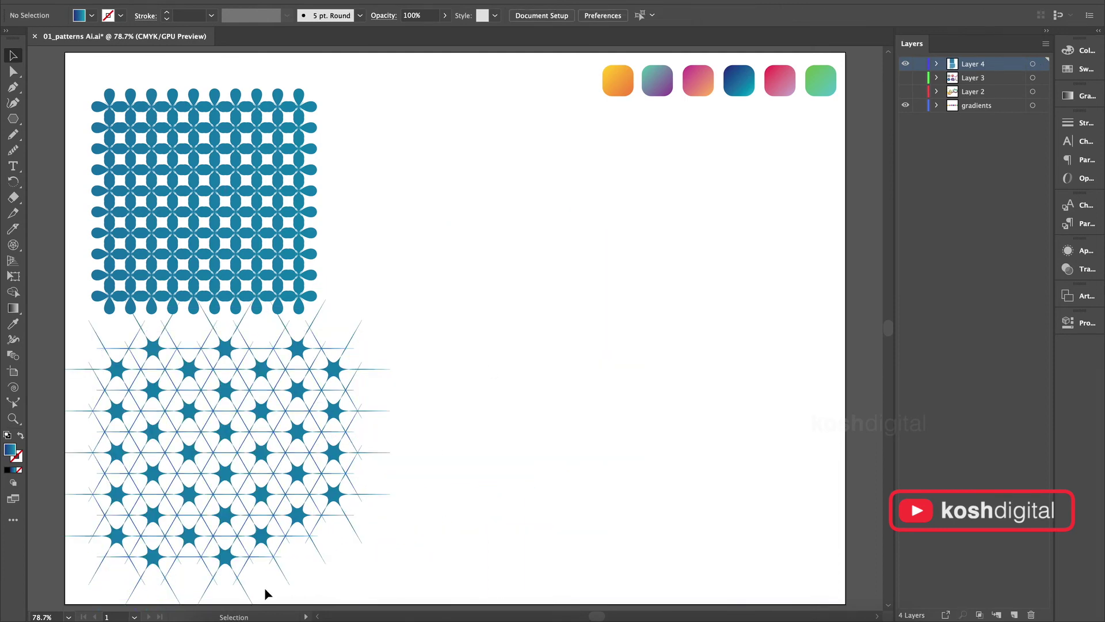
- Create a six-sided polygon with a 10 mm radius and place it in the artboard's empty right-hand area
click(14, 116)
click(496, 224)
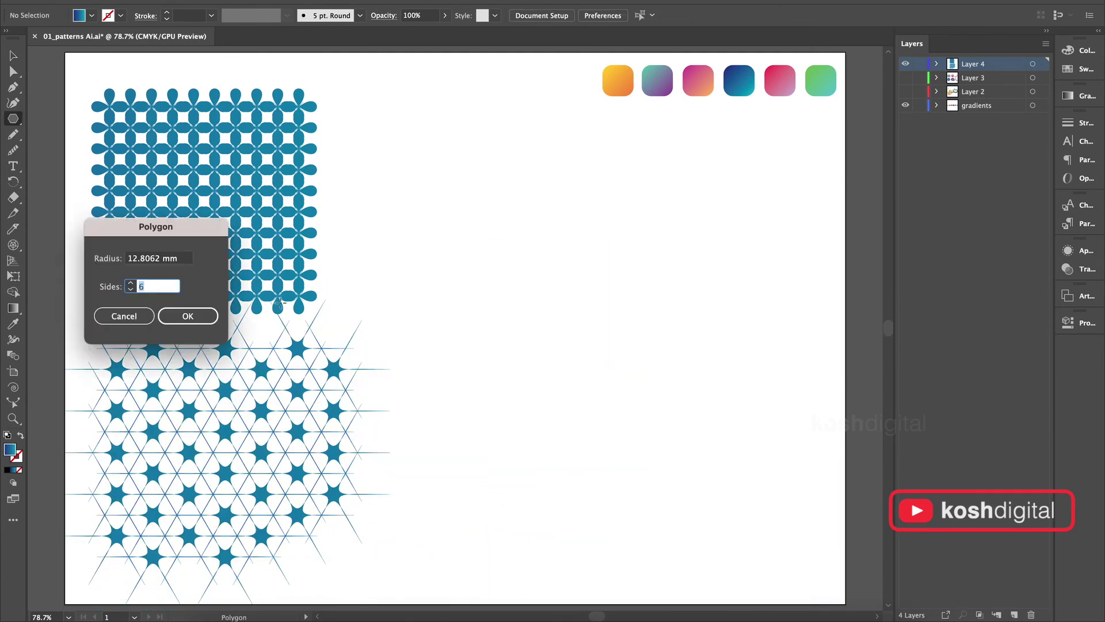
triple_click(176, 265)
text(10 mm)
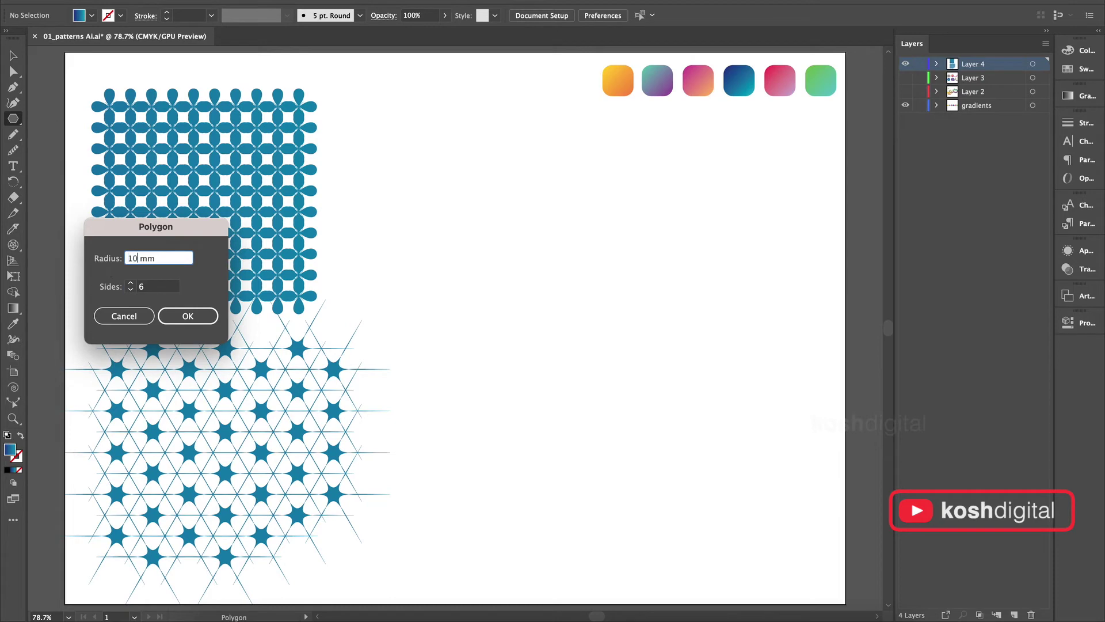
key(Return)
key(v)
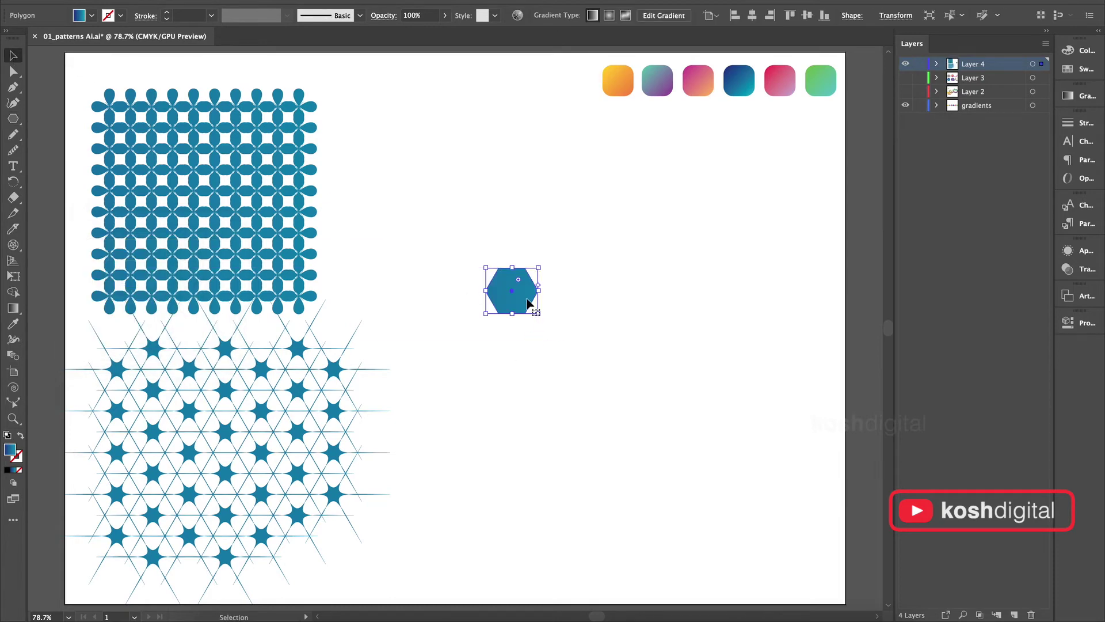
drag(525, 299, 589, 327)
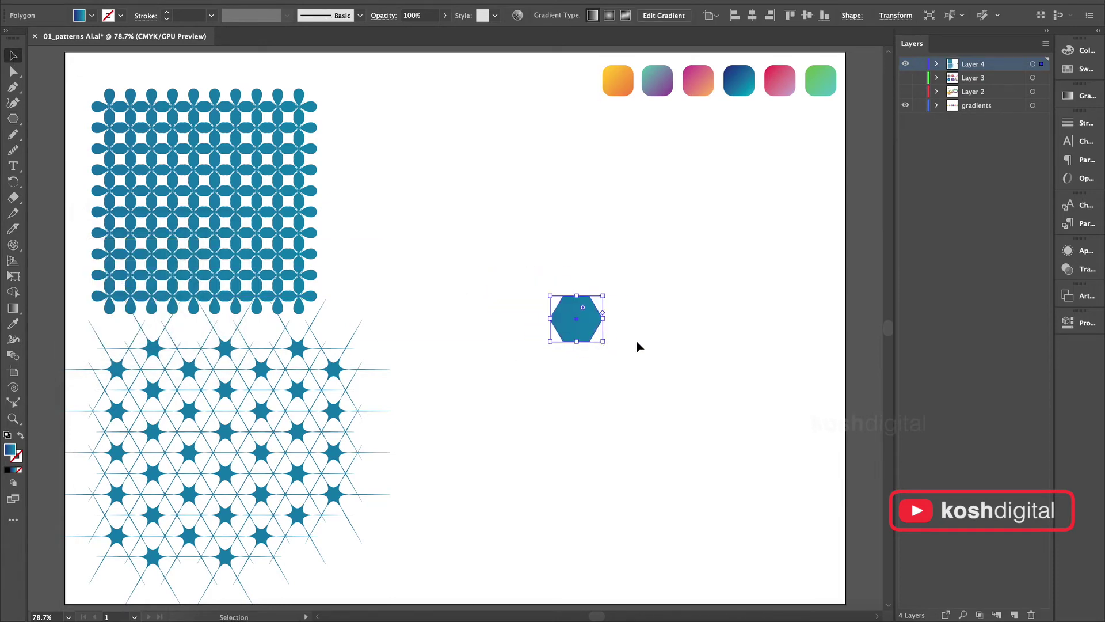
- Apply Pucker & Bloat to the new hexagon with a bloat of 100% to form a six-petal flower
click(223, 1)
mouse_move(266, 0)
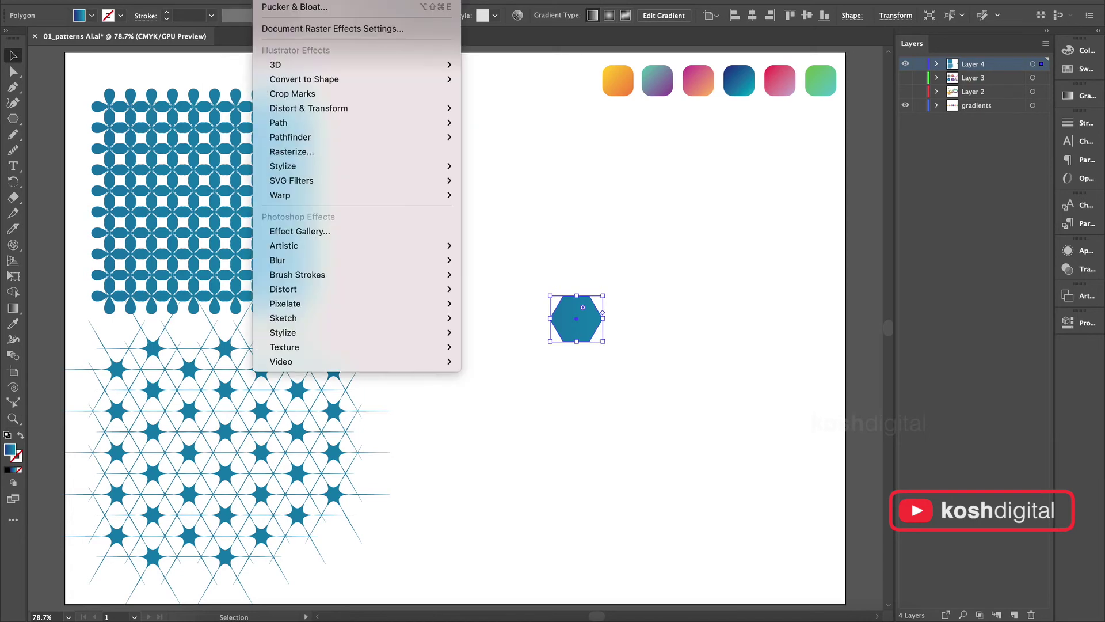
mouse_move(306, 111)
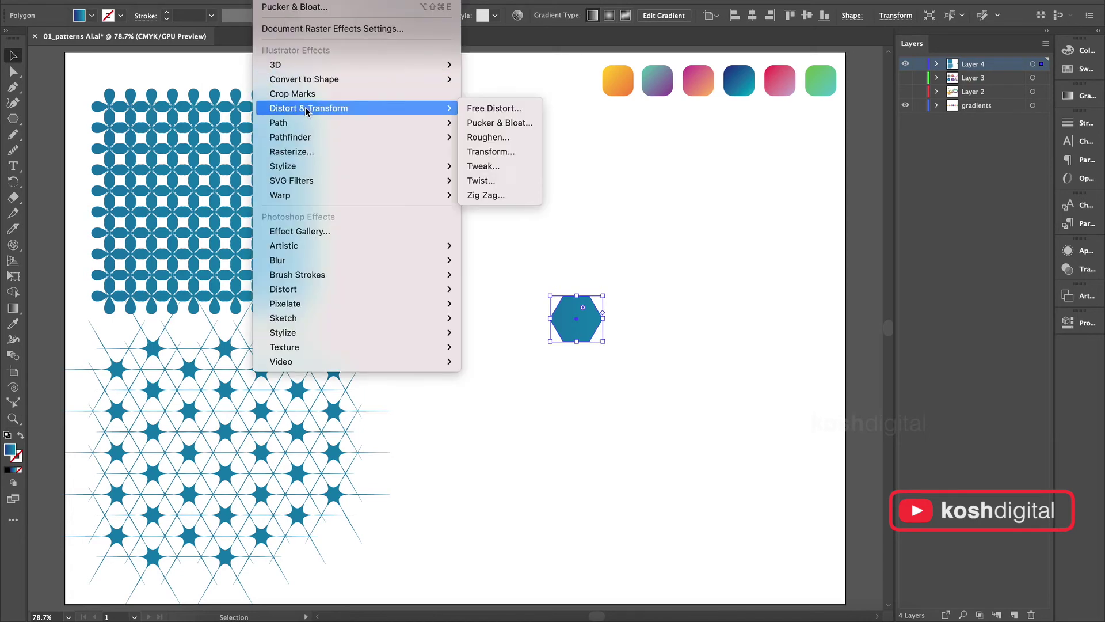
click(508, 124)
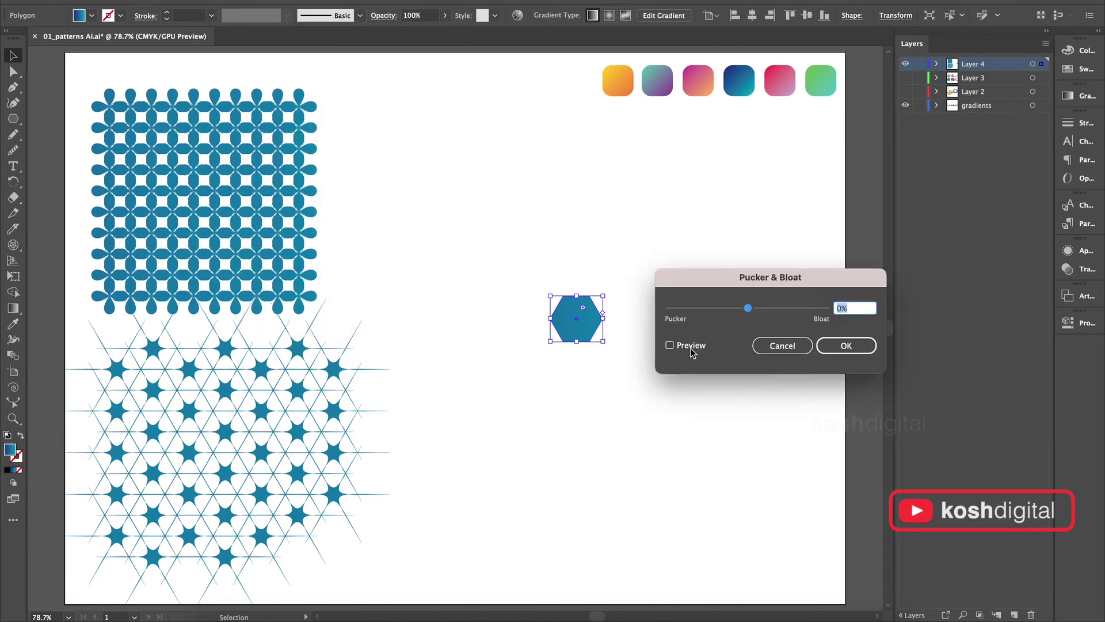
click(689, 345)
drag(748, 310, 783, 310)
click(871, 310)
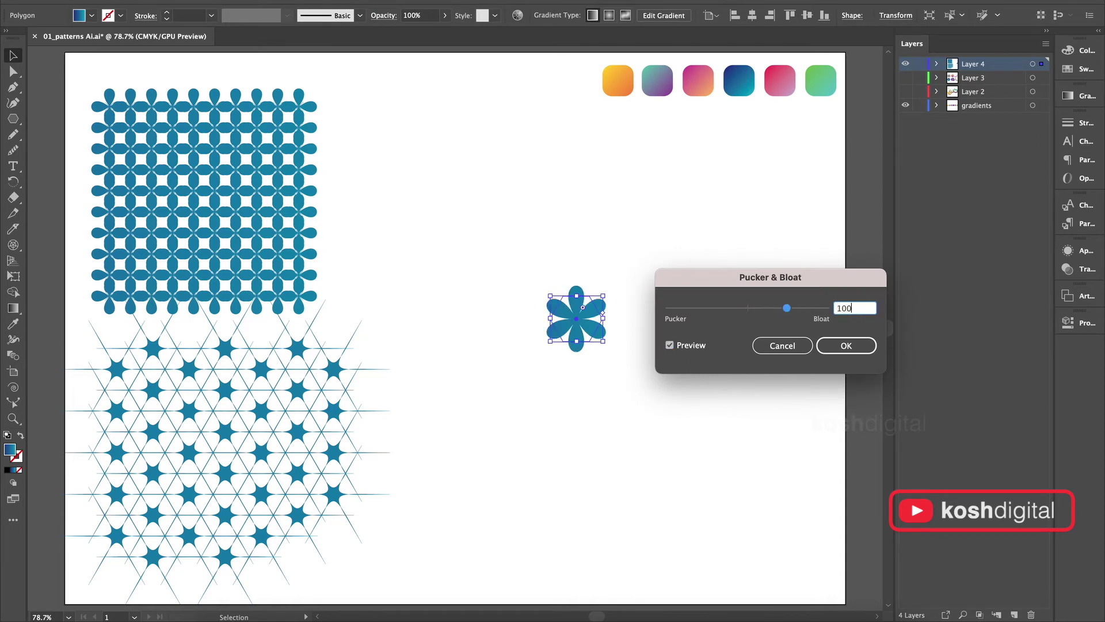
click(848, 355)
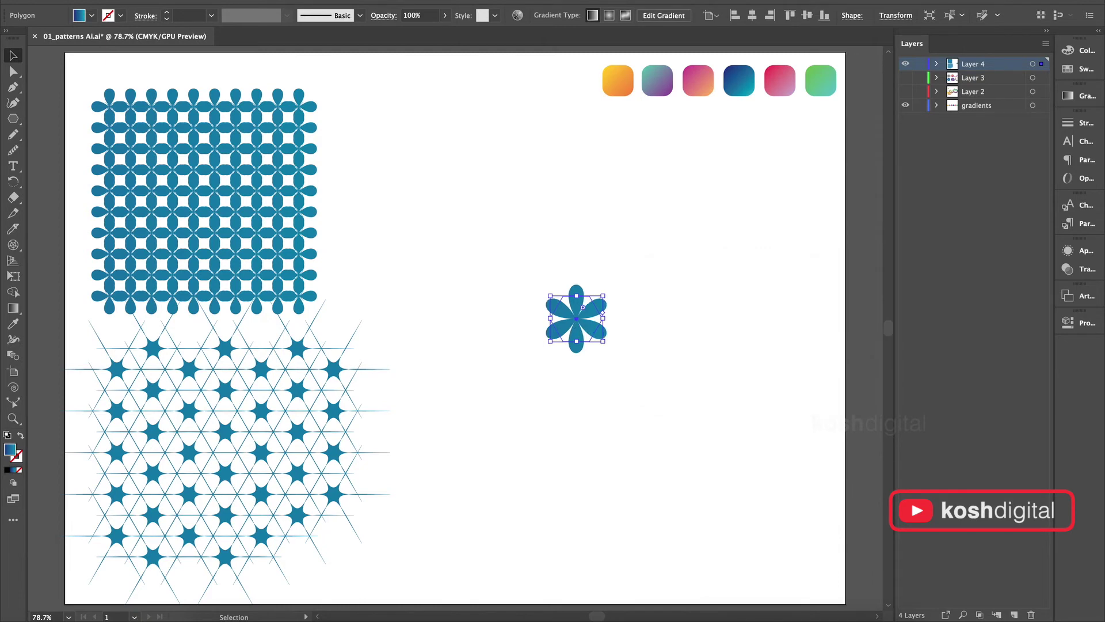
- Apply a Transform effect to the flower with 110% horizontal and vertical scale, a 20° rotation and 20 copies
click(271, 0)
mouse_move(321, 111)
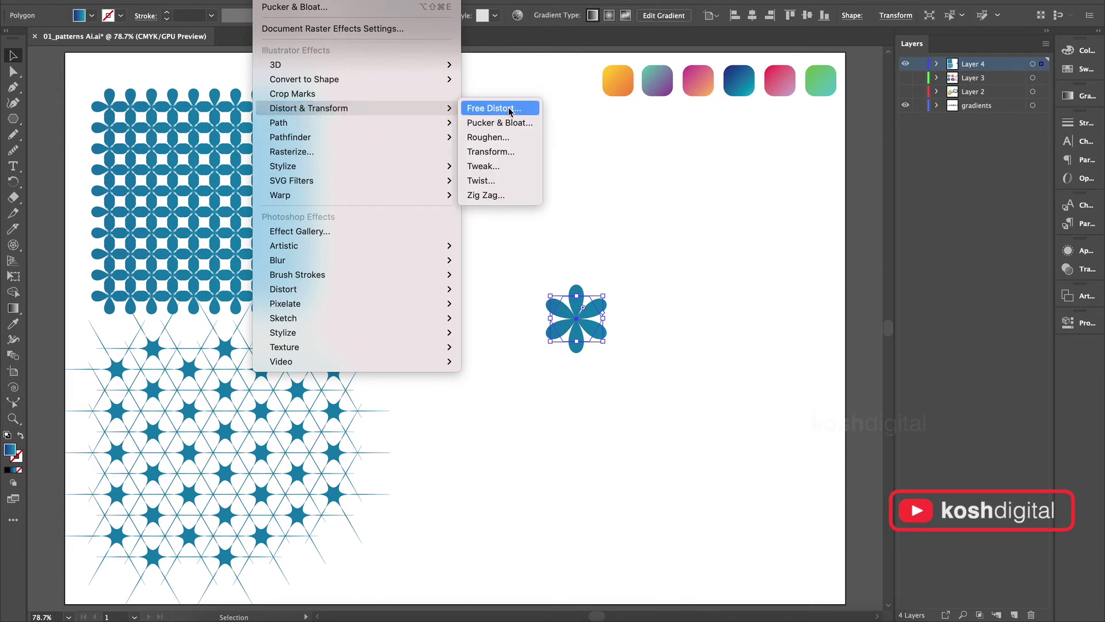
click(502, 153)
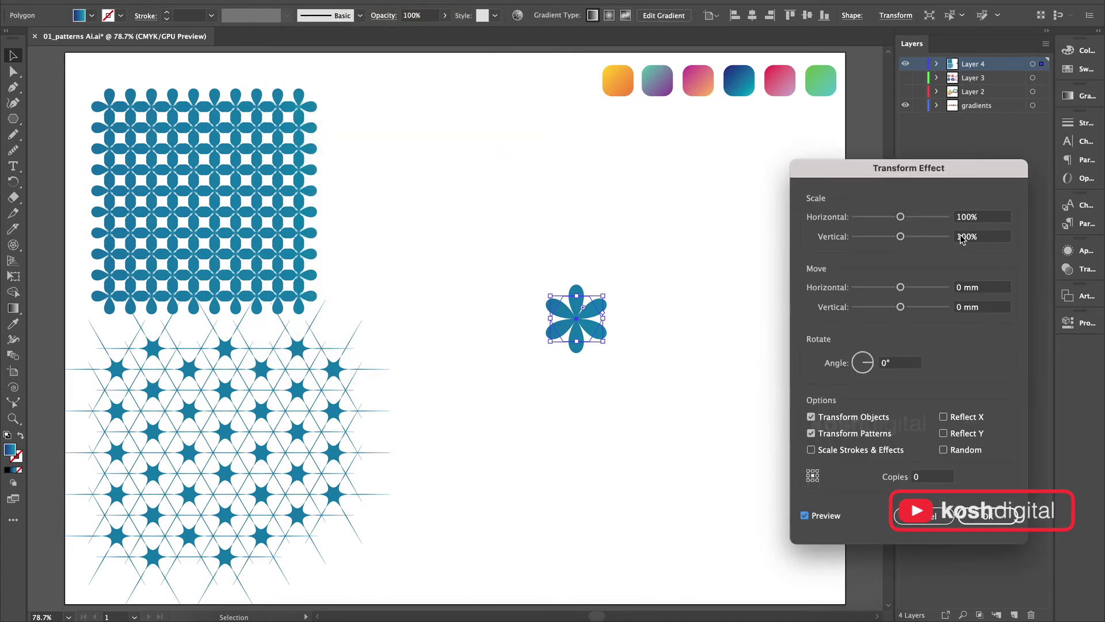
double_click(965, 217)
text(110)
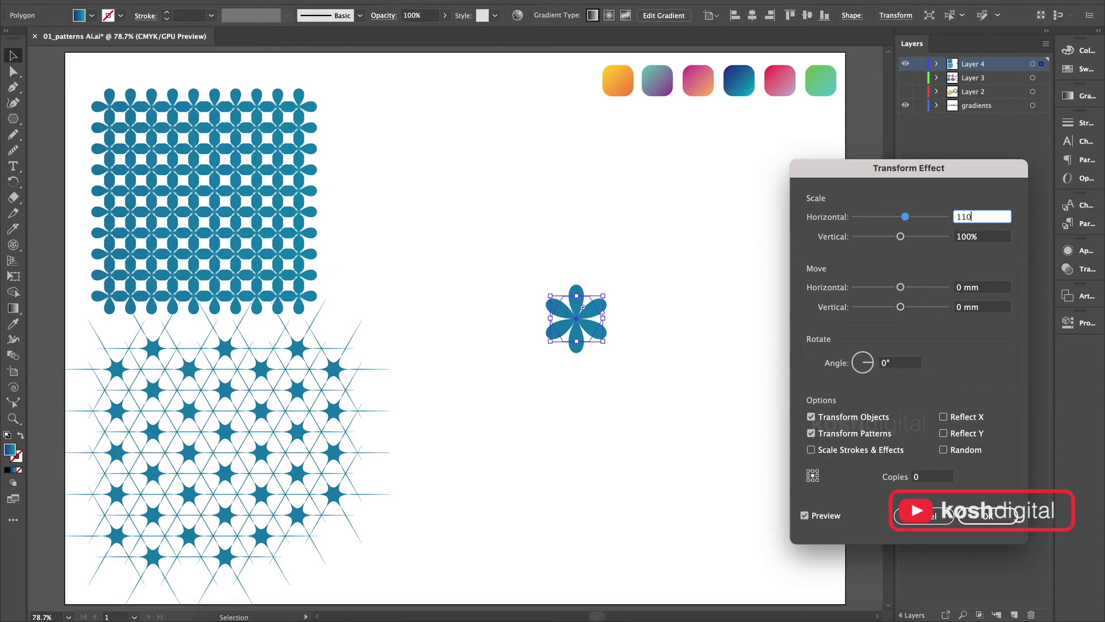
double_click(984, 234)
text(110)
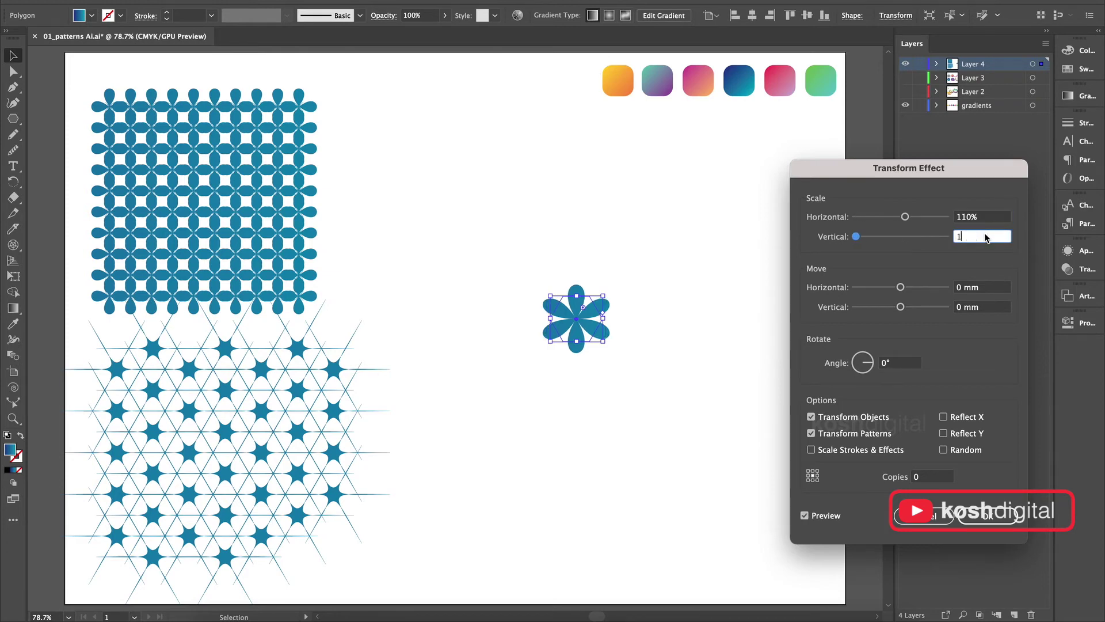
double_click(889, 362)
text(20)
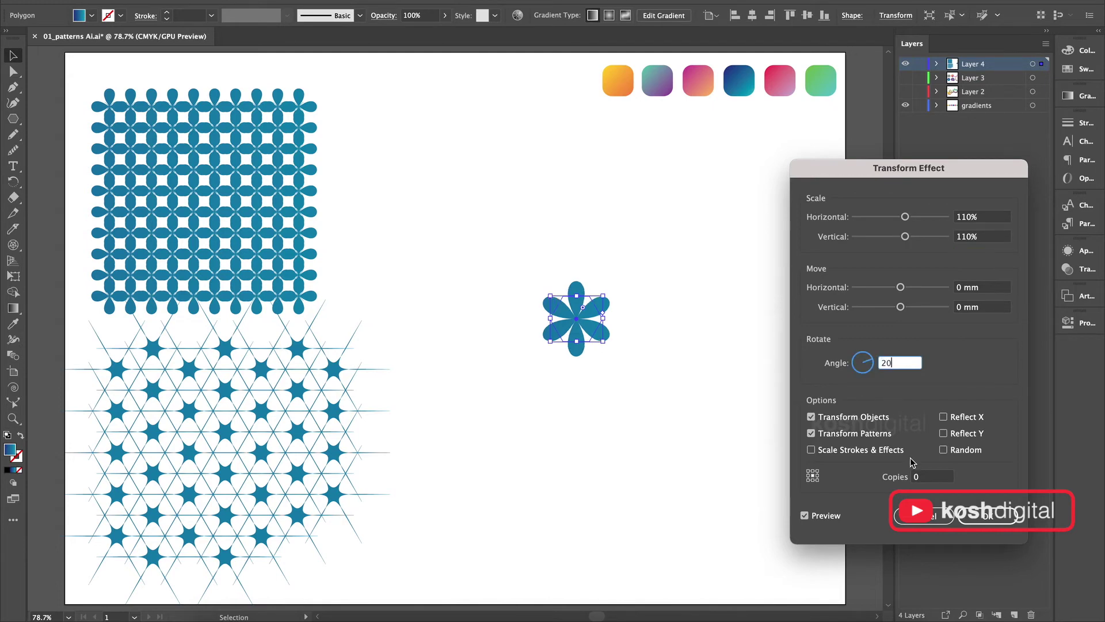
double_click(921, 474)
text(20)
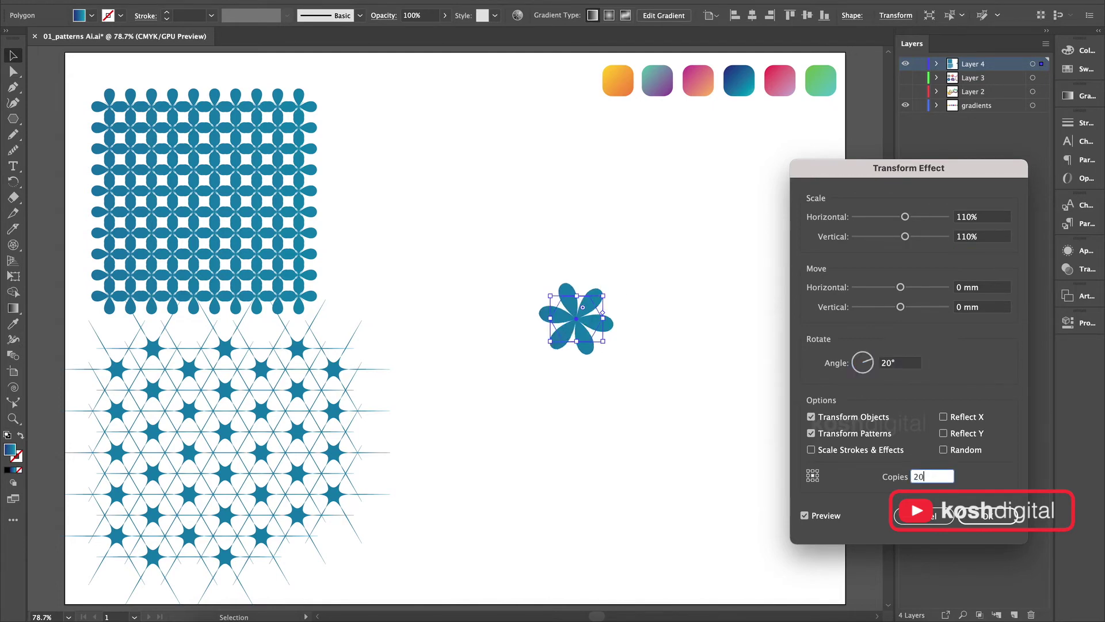
click(899, 363)
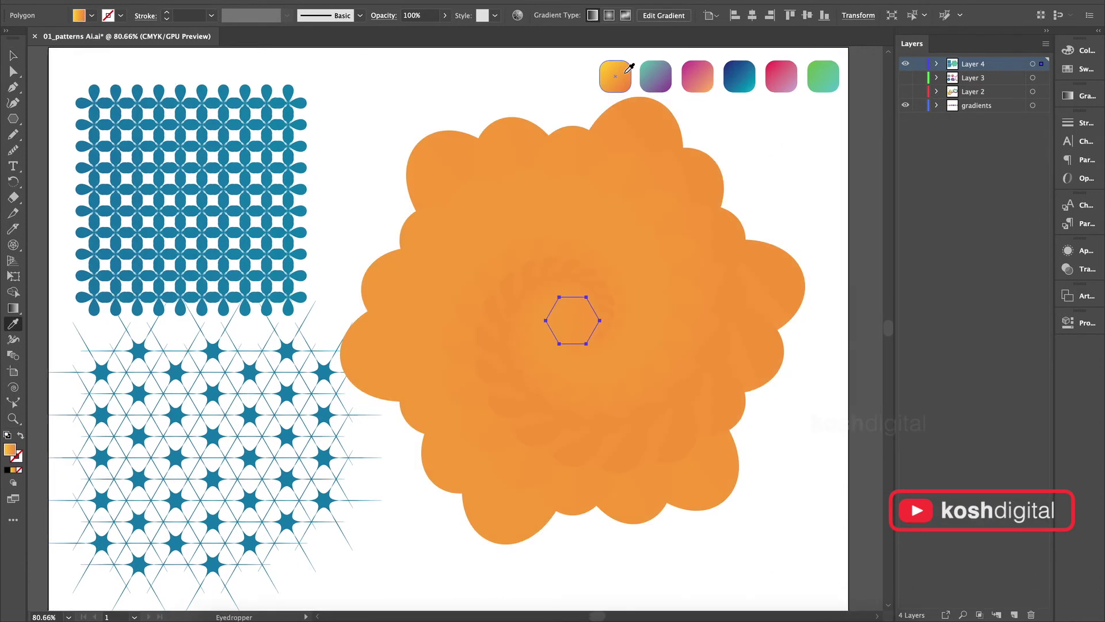
- Change the layered flower's yellow-orange fill to a radial gradient
click(14, 55)
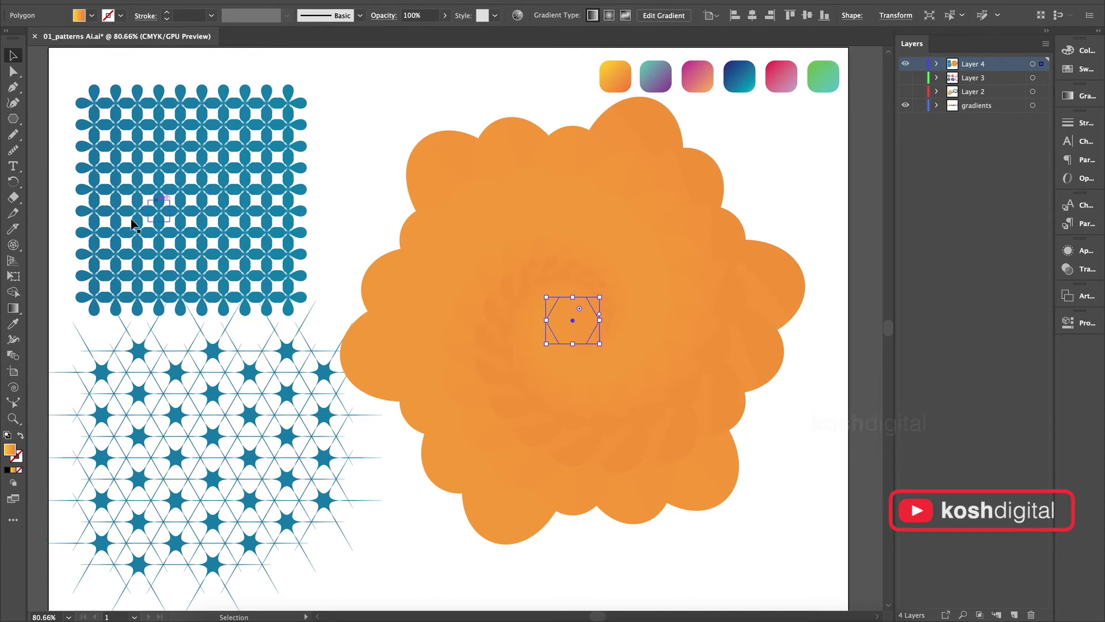
click(1082, 96)
click(981, 111)
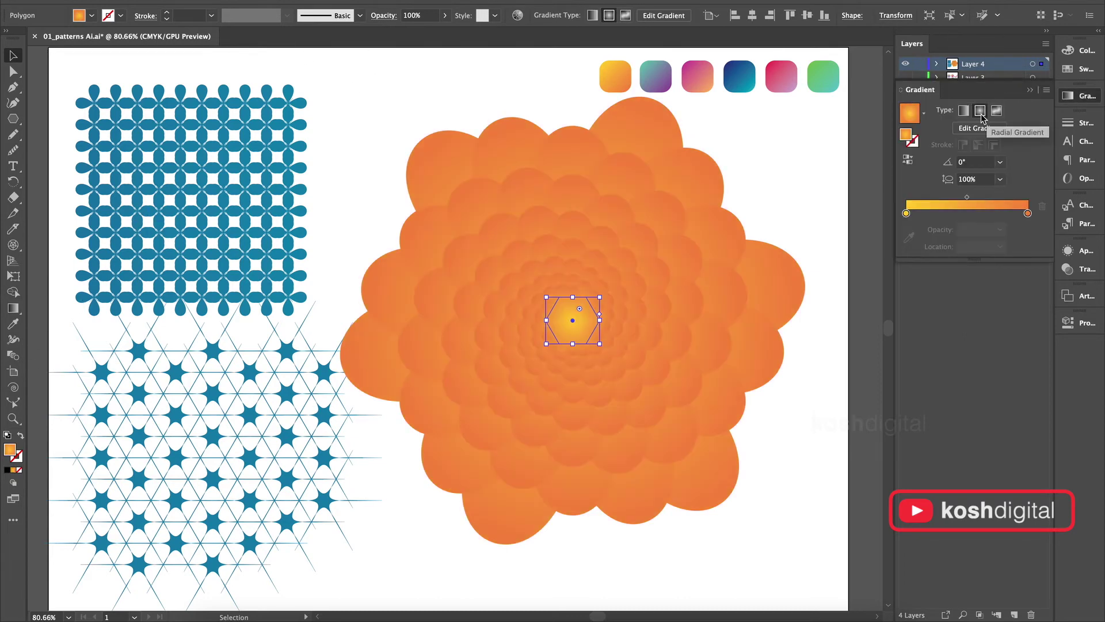
click(786, 206)
click(570, 322)
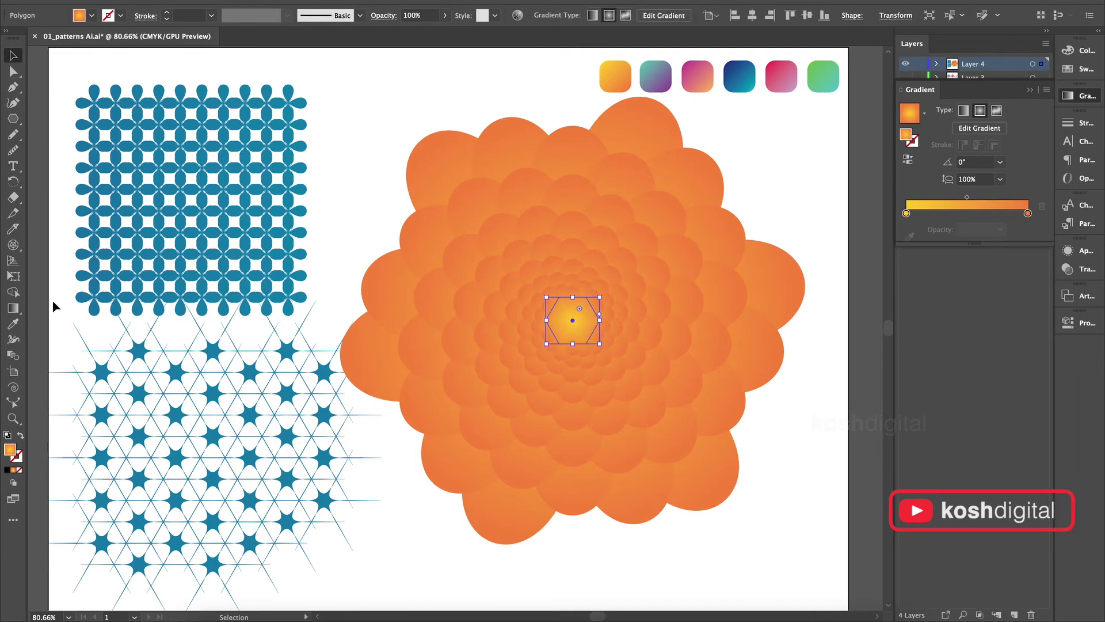
- Recolour the layered flower by sampling the yellow-orange swatch and then the dark blue to teal swatch
click(13, 323)
click(614, 80)
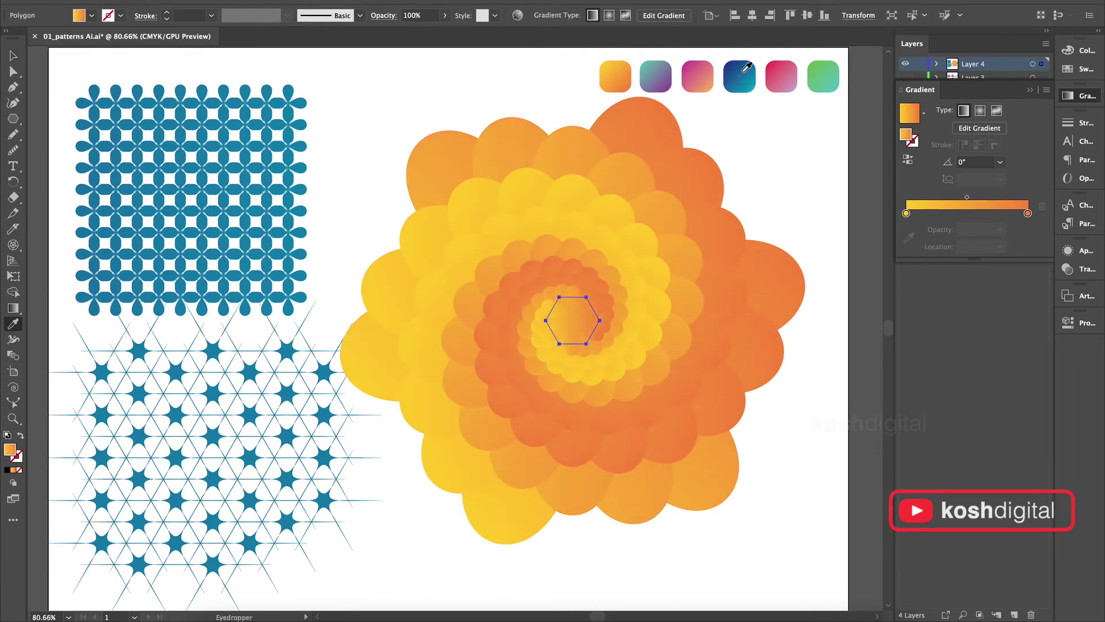
click(739, 78)
click(12, 56)
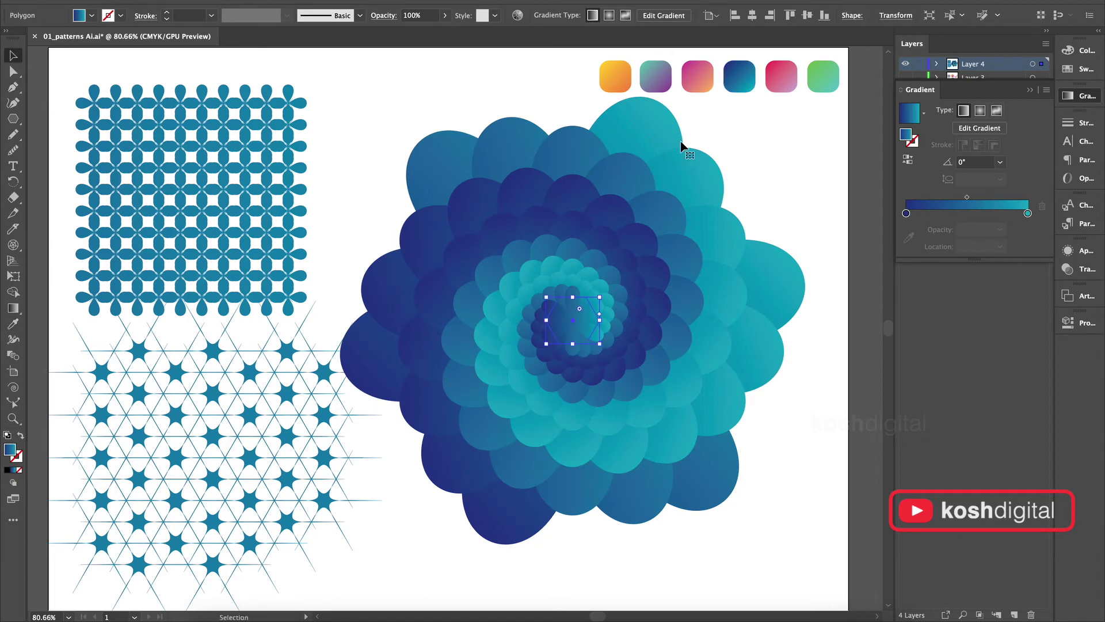
- Recolour the layered flower with the linear gradient sampled from the yellow-orange swatch
click(752, 176)
click(579, 330)
click(13, 323)
click(626, 69)
click(13, 56)
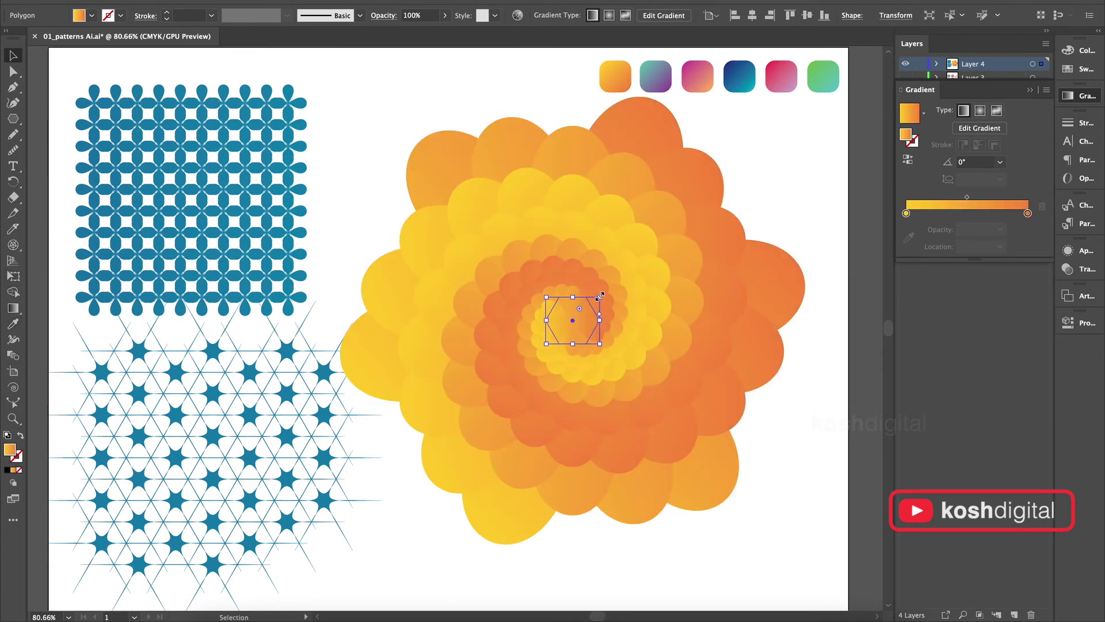
- Scale the layered flower's base hexagon down, bring it back to full size, and shift the flower slightly to the right
drag(600, 296, 581, 312)
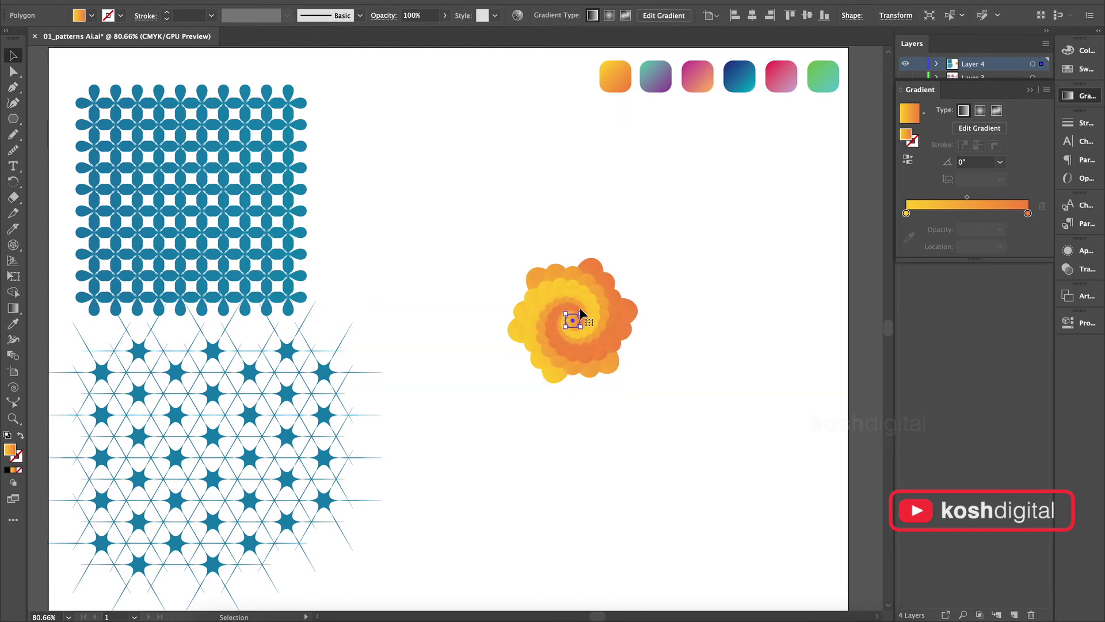
scroll(570, 321, up, 1)
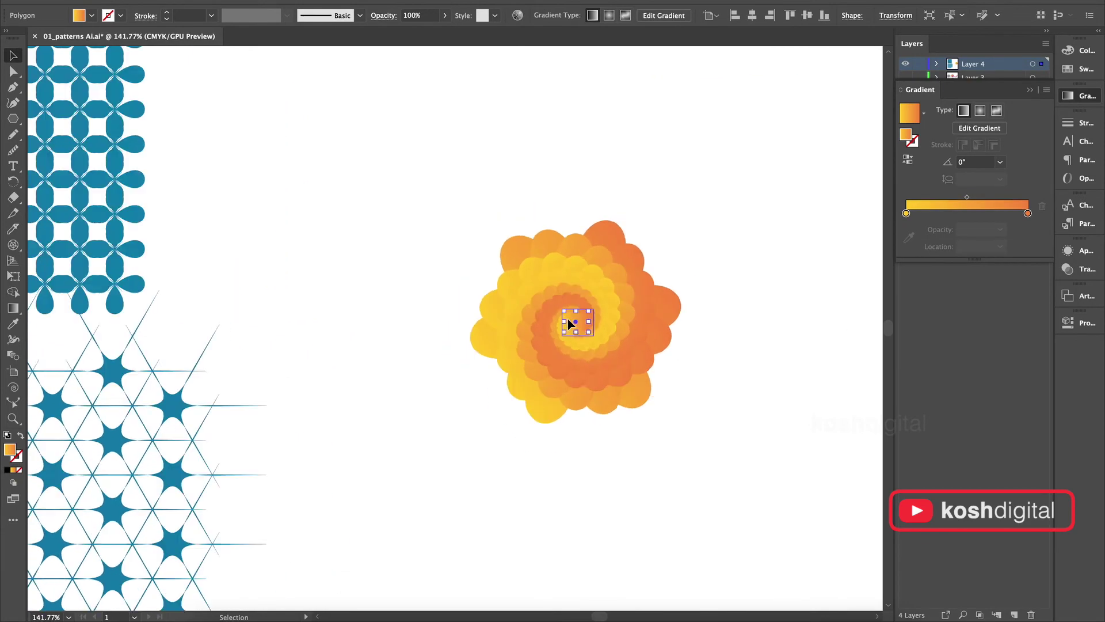
drag(584, 314, 612, 280)
scroll(616, 264, down, 2)
drag(589, 296, 606, 304)
- Give the layered flower a white stroke with a weight of 0.25 pt
double_click(20, 456)
click(66, 549)
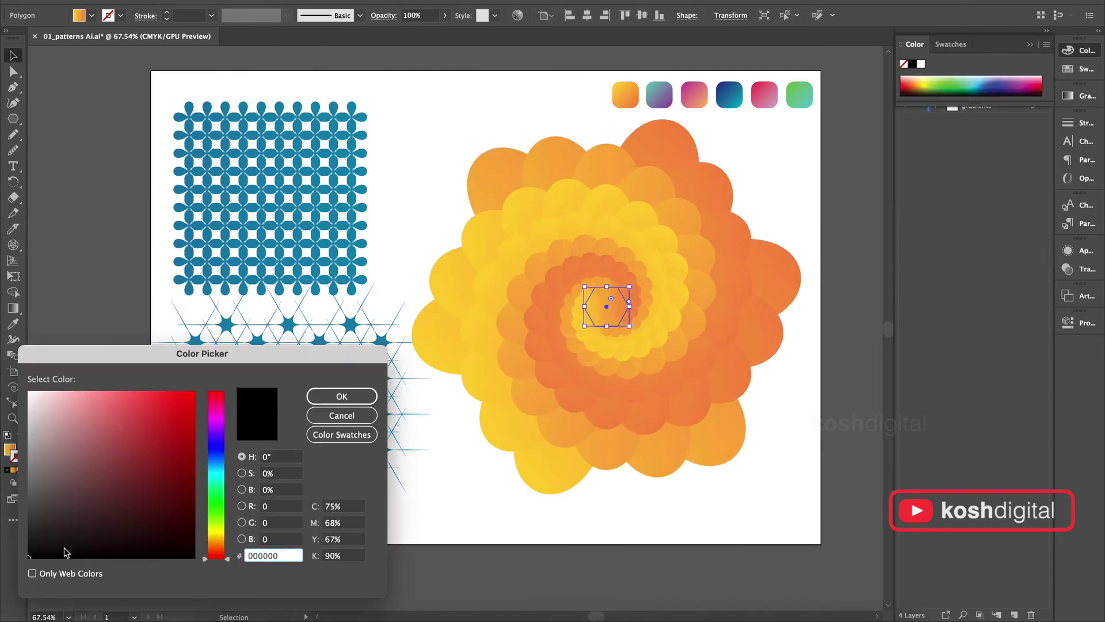
click(313, 395)
click(211, 15)
click(235, 35)
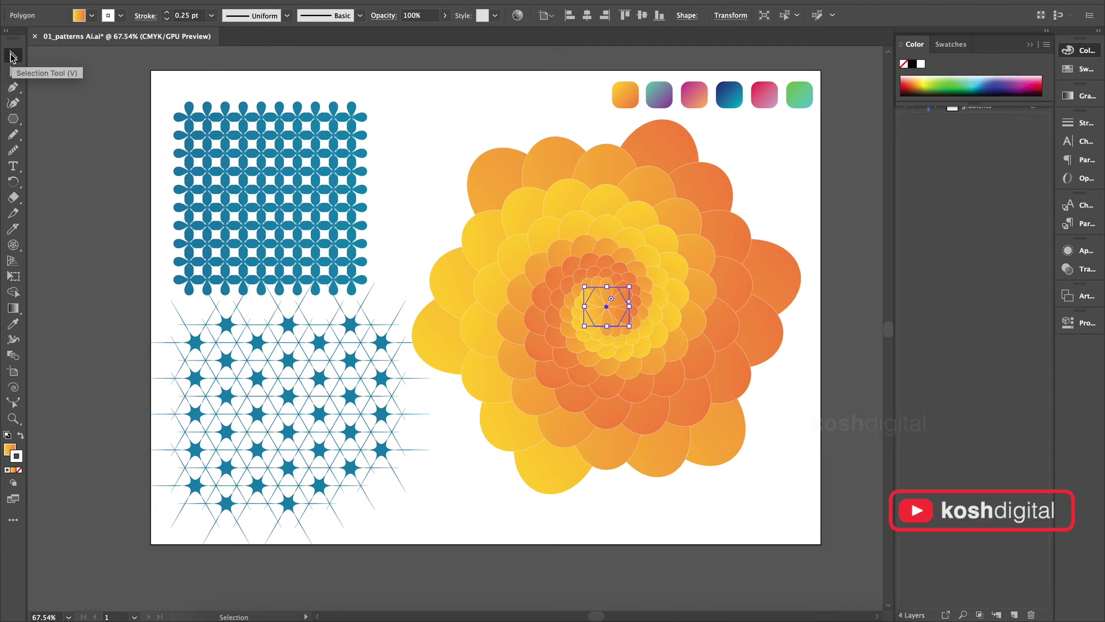
- Deselect the layered flower and draw a gradient circle about 20 mm in diameter on Layer 5, in the left part of the artboard
click(509, 103)
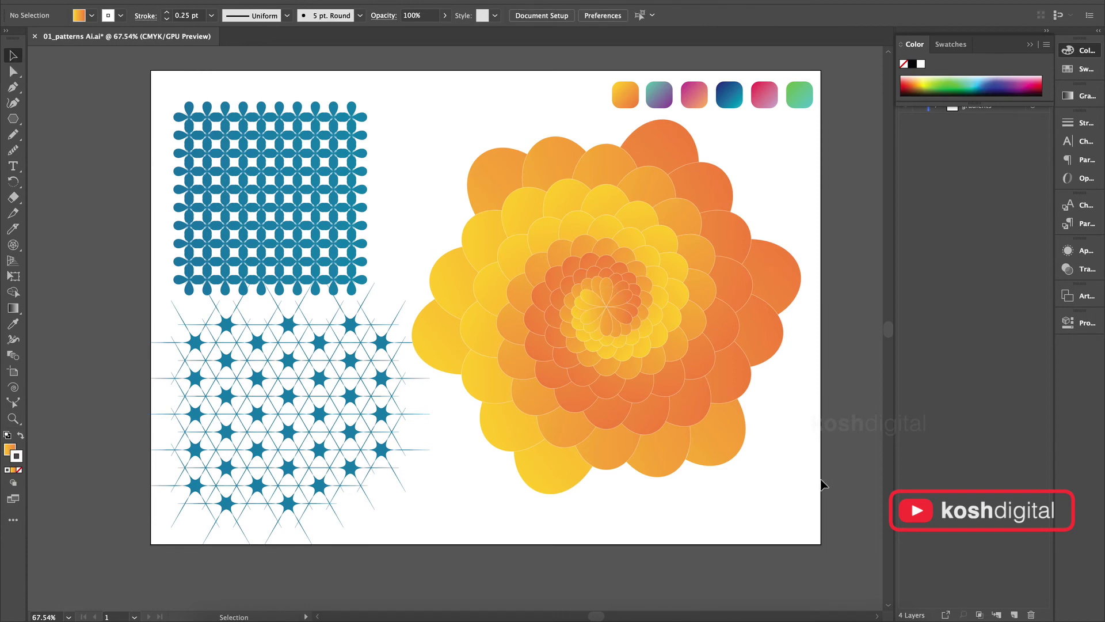
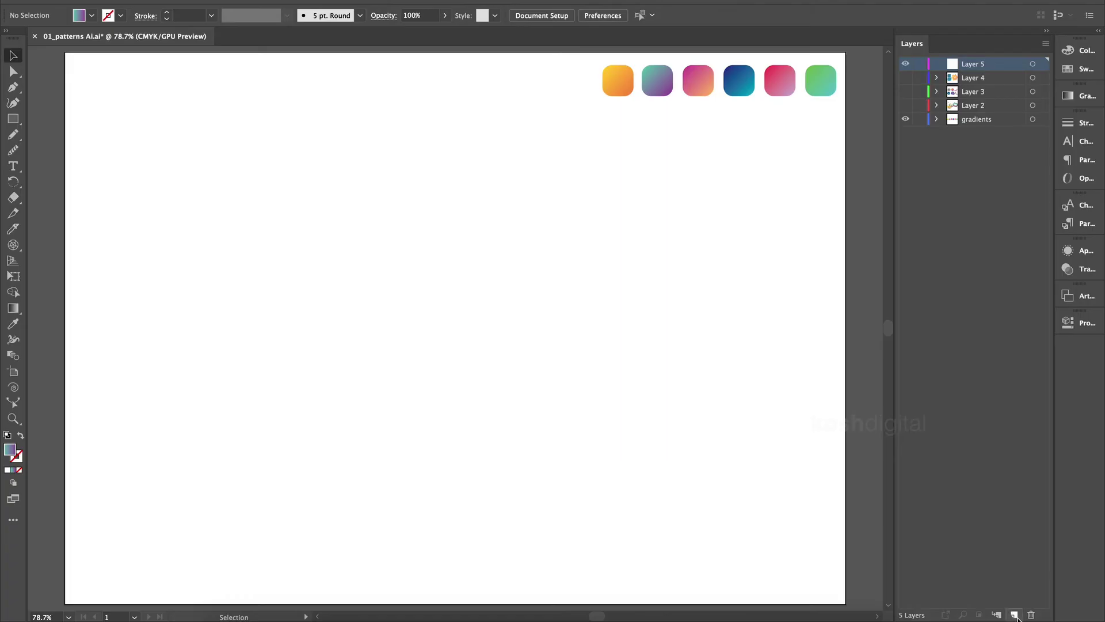
drag(23, 120, 103, 135)
drag(191, 321, 244, 373)
click(14, 56)
- Apply a Pucker & Bloat effect of -75% to the 20 mm circle
mouse_move(329, 107)
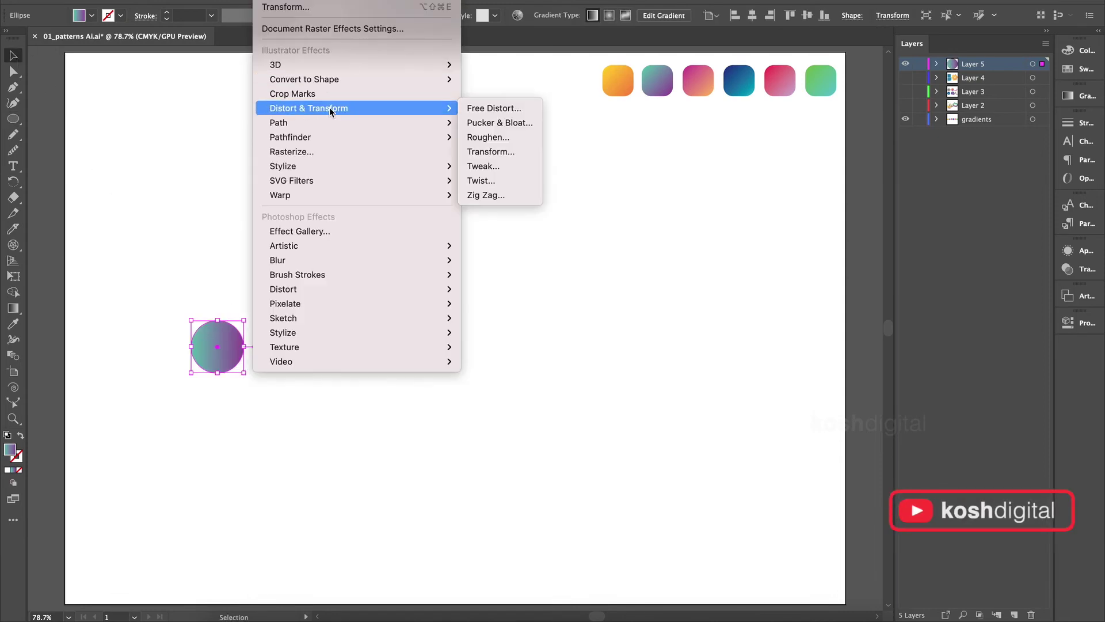
click(503, 122)
click(698, 346)
drag(748, 308, 714, 309)
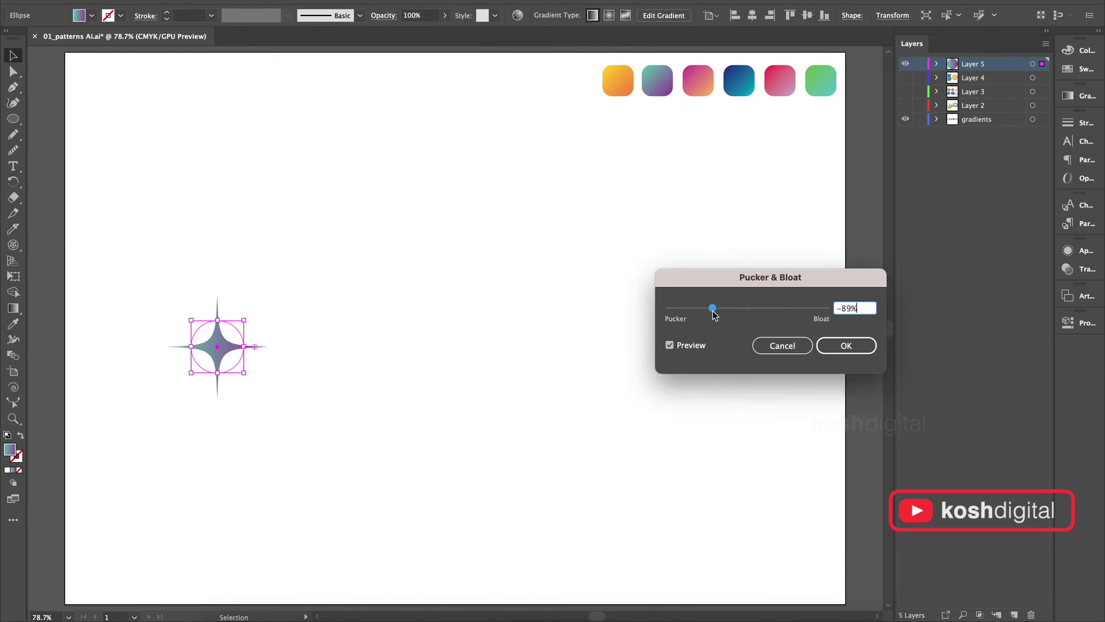
text(-75)
click(858, 346)
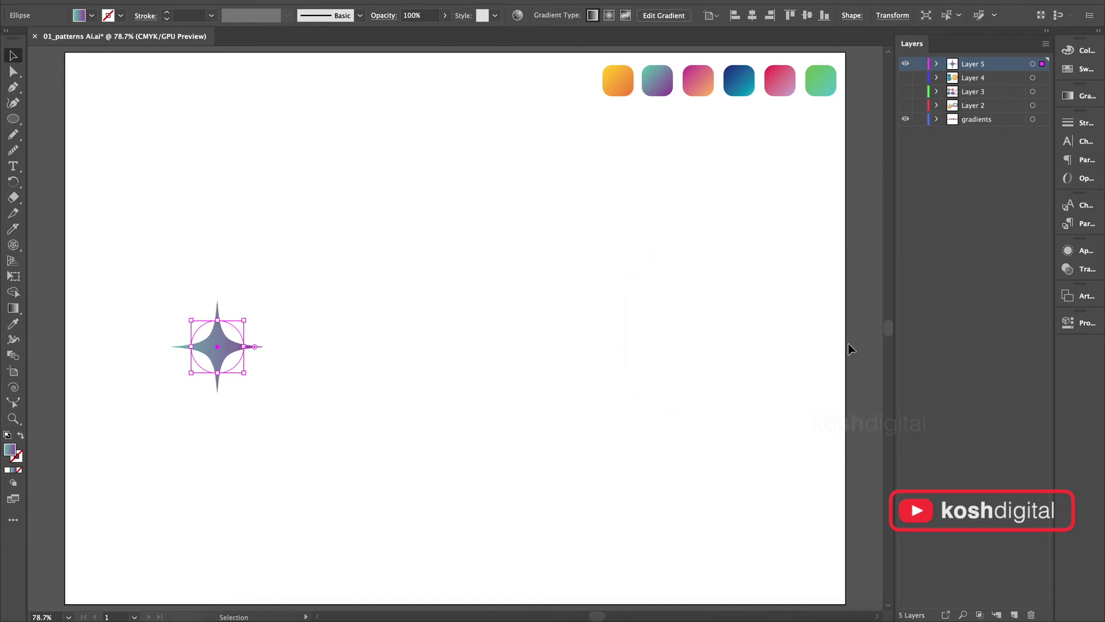
- Add a Transform effect with preview to the four-pointed star, with 15 copies and a 10° rotation
click(255, 2)
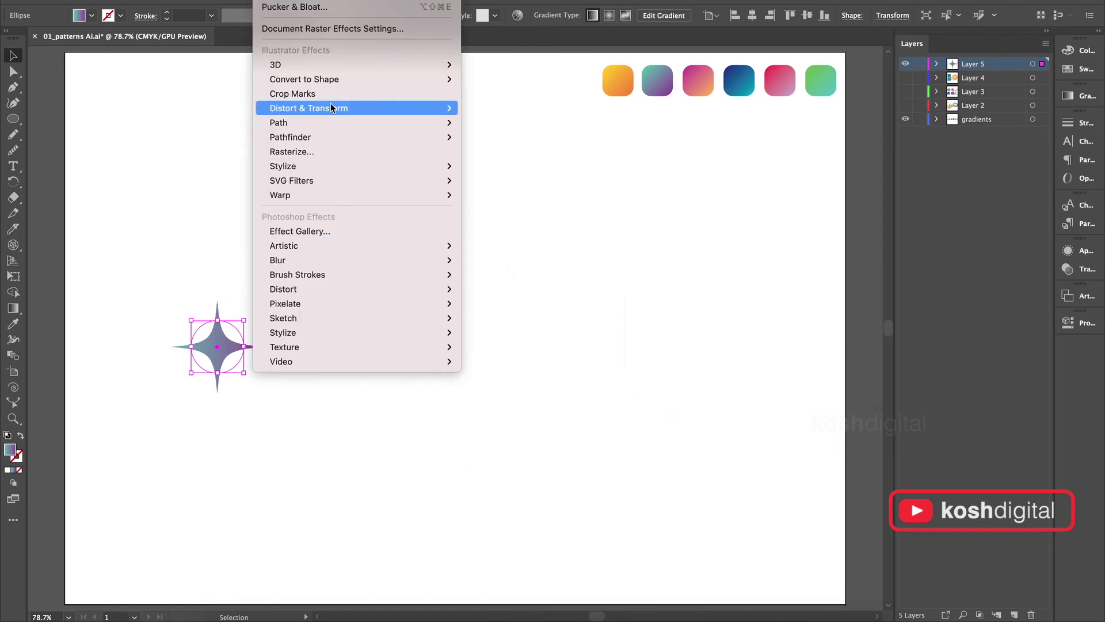
mouse_move(337, 109)
click(494, 153)
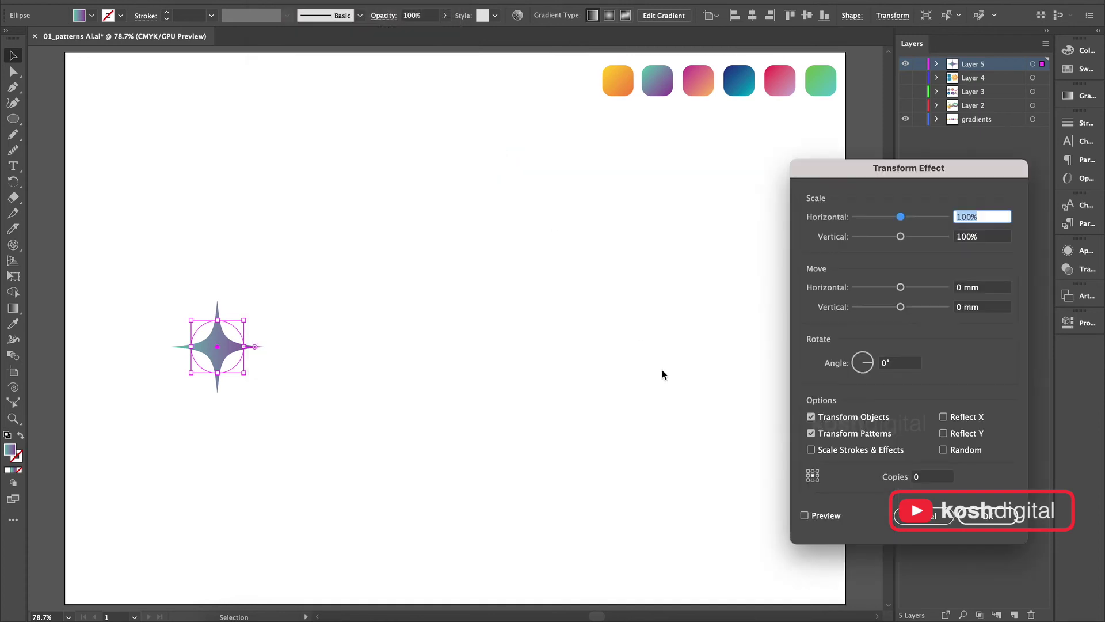
click(822, 516)
text(15)
click(896, 362)
text(10)
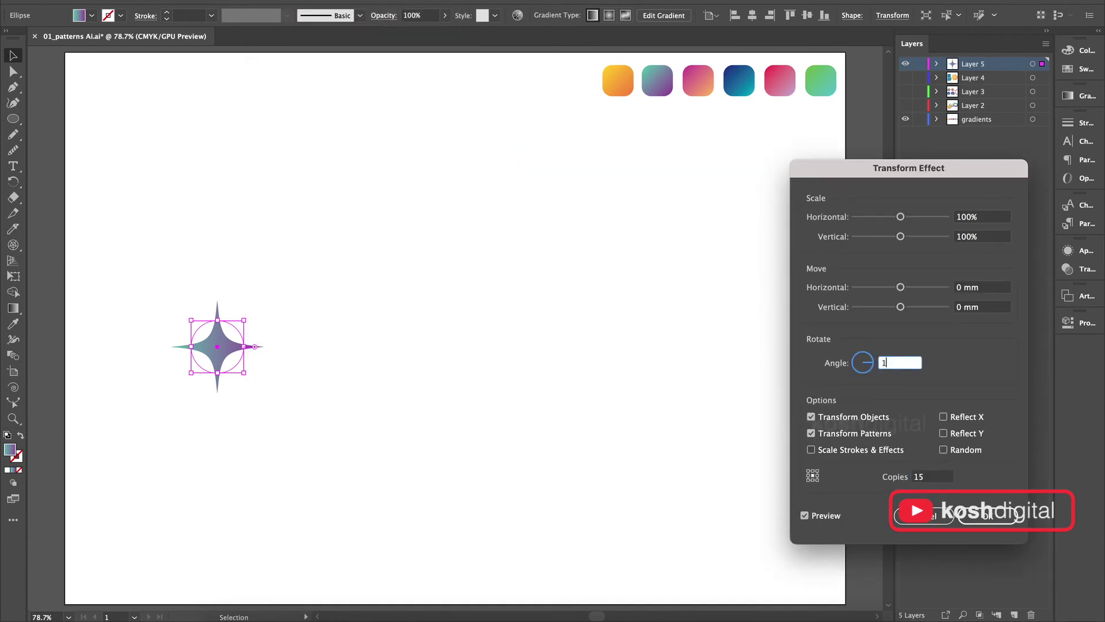
- Set the star's Transform effect to a 2 mm horizontal move and 110% horizontal and vertical scale, and apply it
click(953, 287)
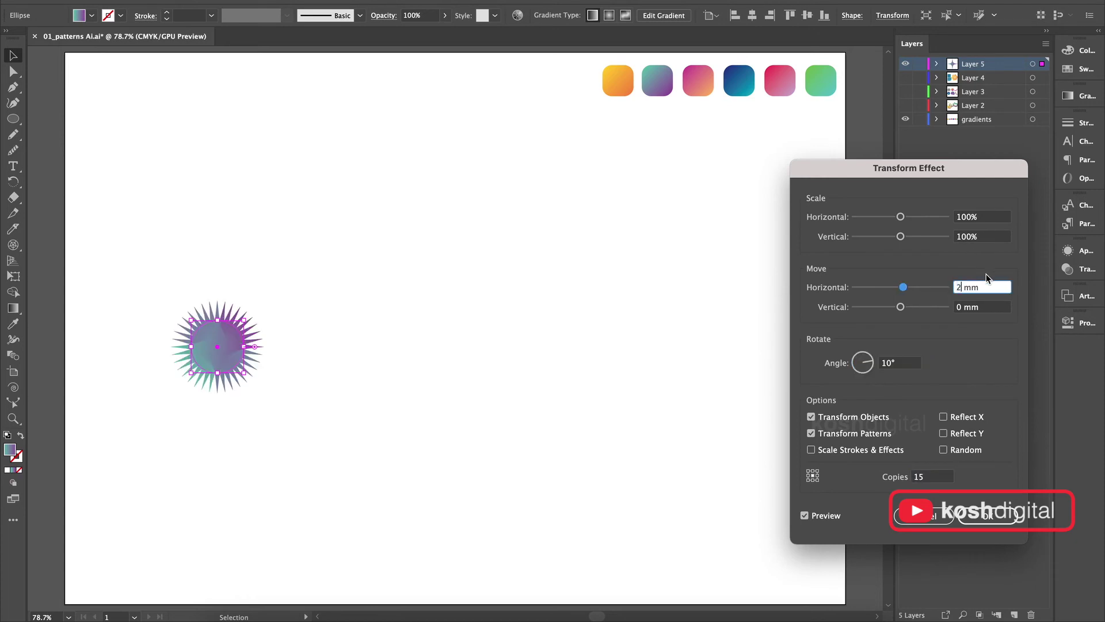
text(2)
click(987, 307)
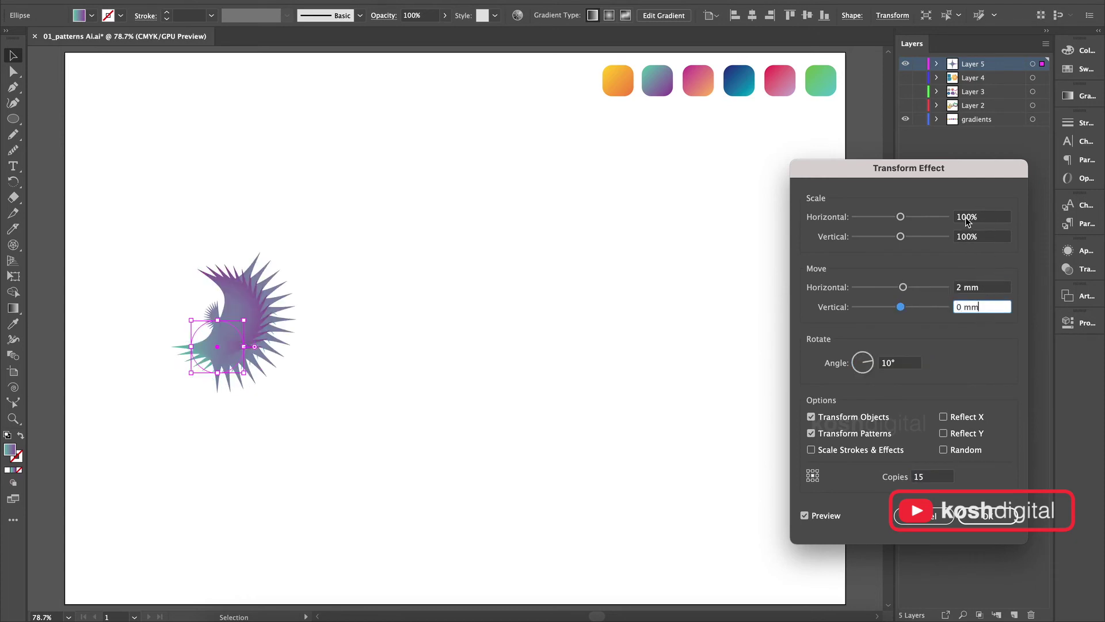
double_click(966, 217)
text(110)
double_click(956, 237)
text(110)
click(996, 215)
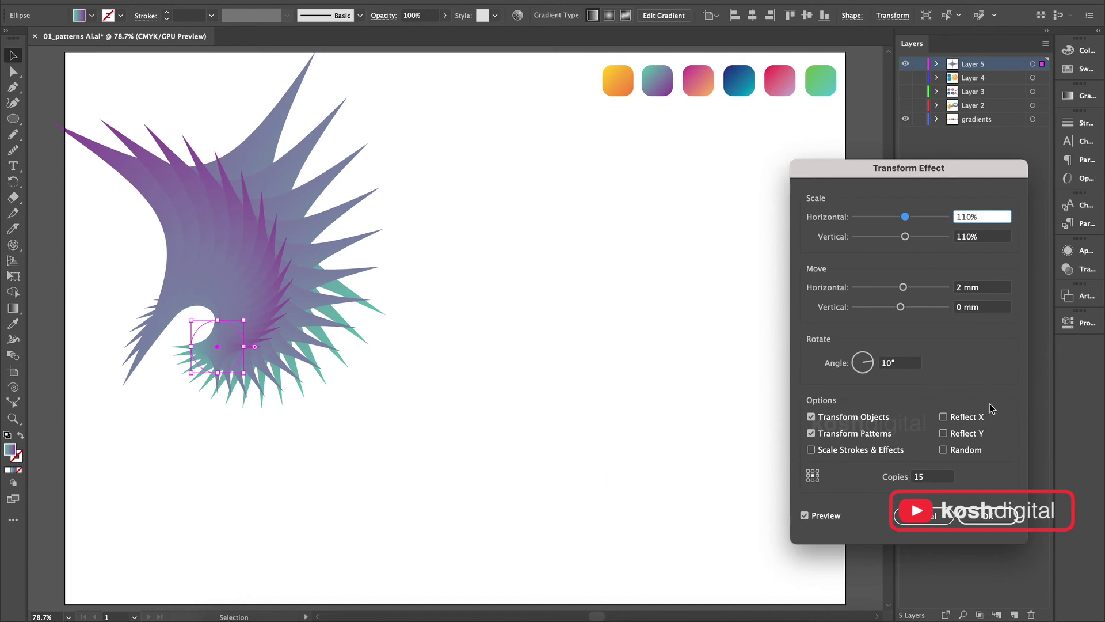
click(982, 518)
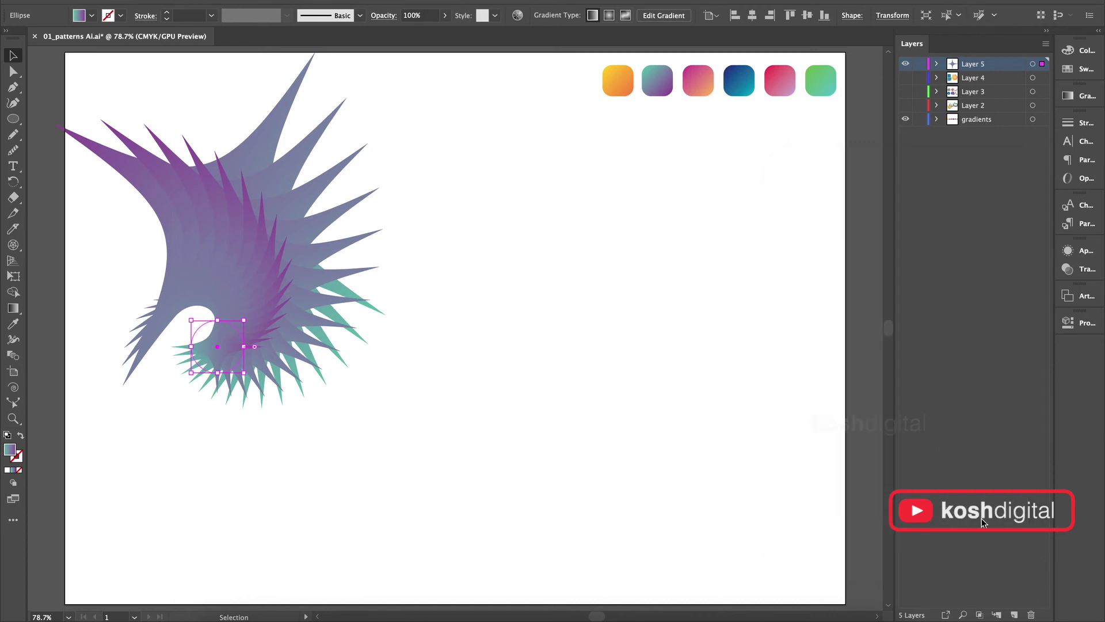
- Give the spiky wing shape a black stroke with a weight of 0.25 pt
click(22, 459)
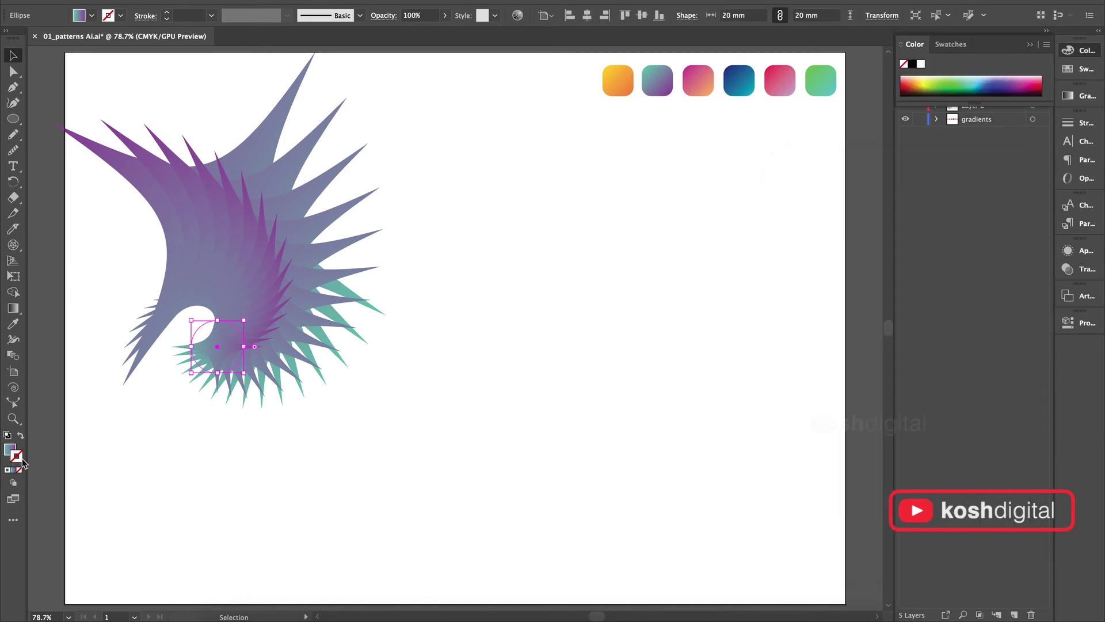
click(213, 17)
click(221, 29)
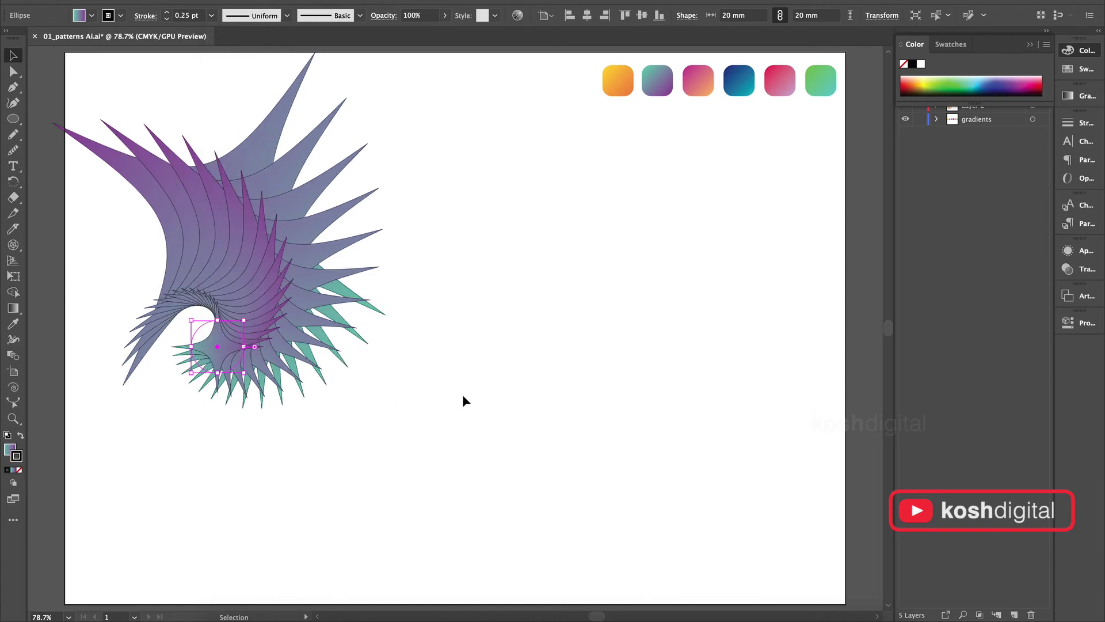
click(302, 424)
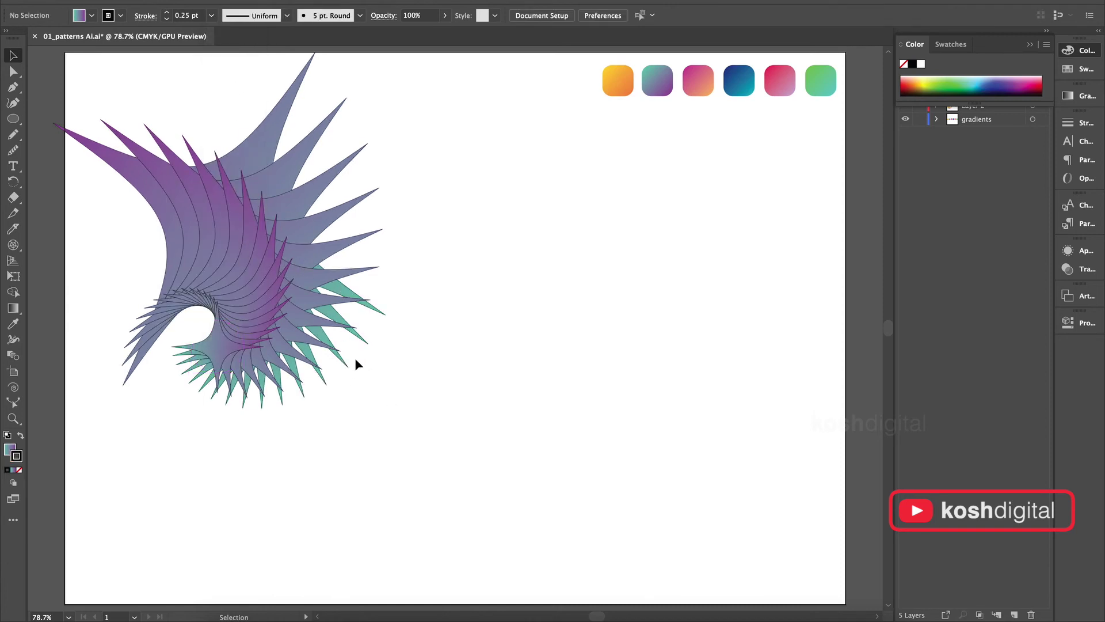
- Scale the spiky wing shape down, place it in the artboard's upper-left corner, and deselect it
click(15, 120)
click(14, 56)
click(238, 344)
drag(247, 320, 181, 291)
click(231, 122)
key(ctrl+shift+a)
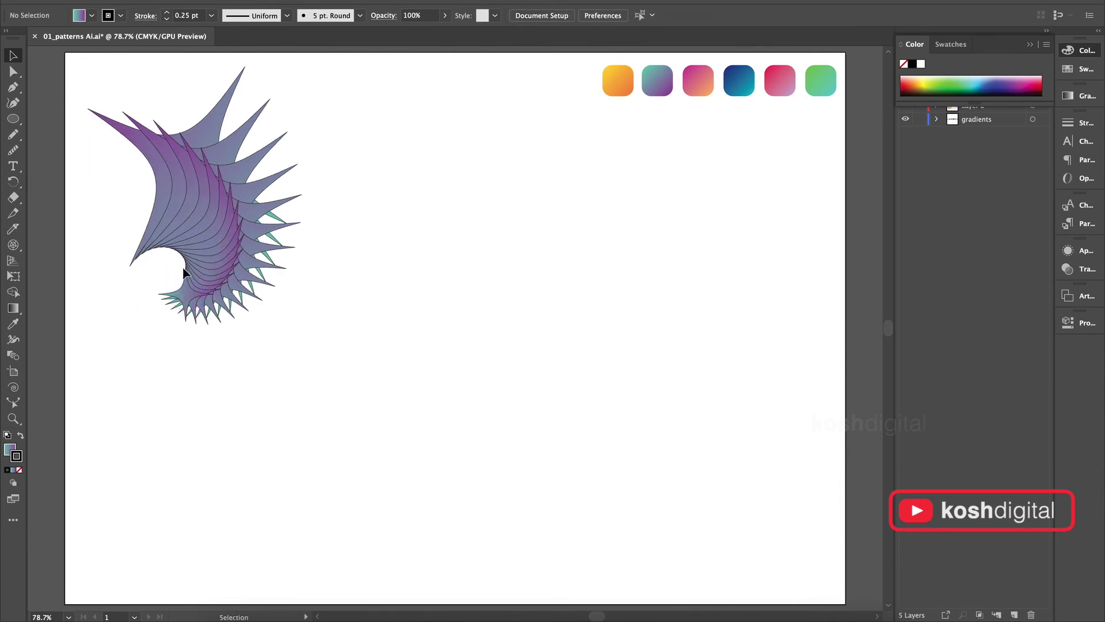
- Draw a circle about 12 mm in diameter below the spiky wing, near the artboard's lower-left corner
key(l)
drag(159, 473, 191, 504)
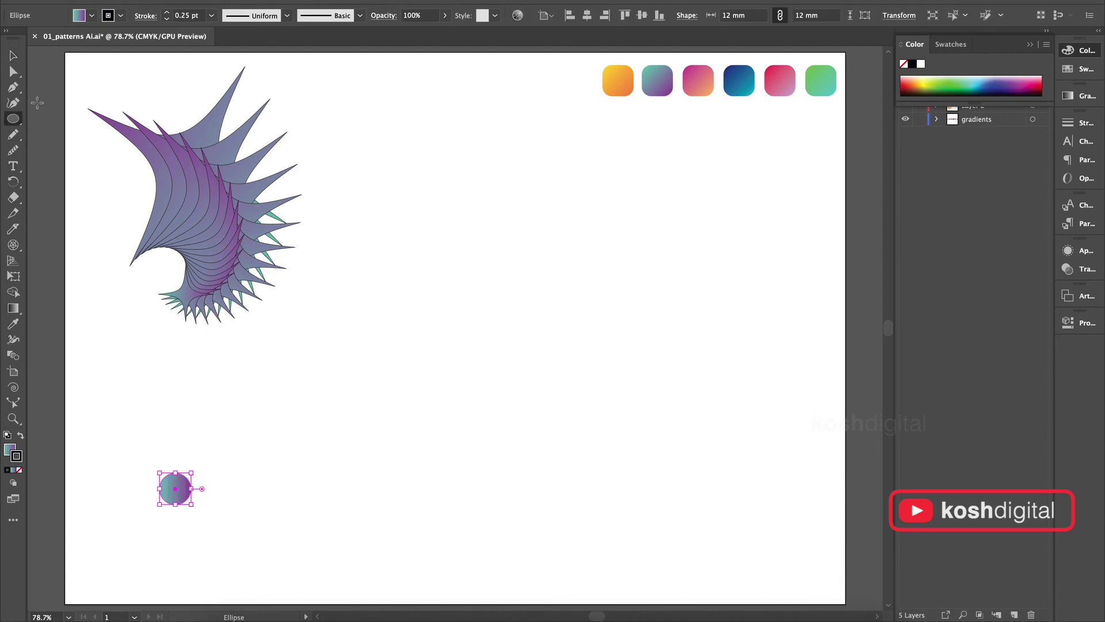
click(14, 59)
- Apply a Pucker & Bloat effect of 75% to the 12 mm circle
click(266, 1)
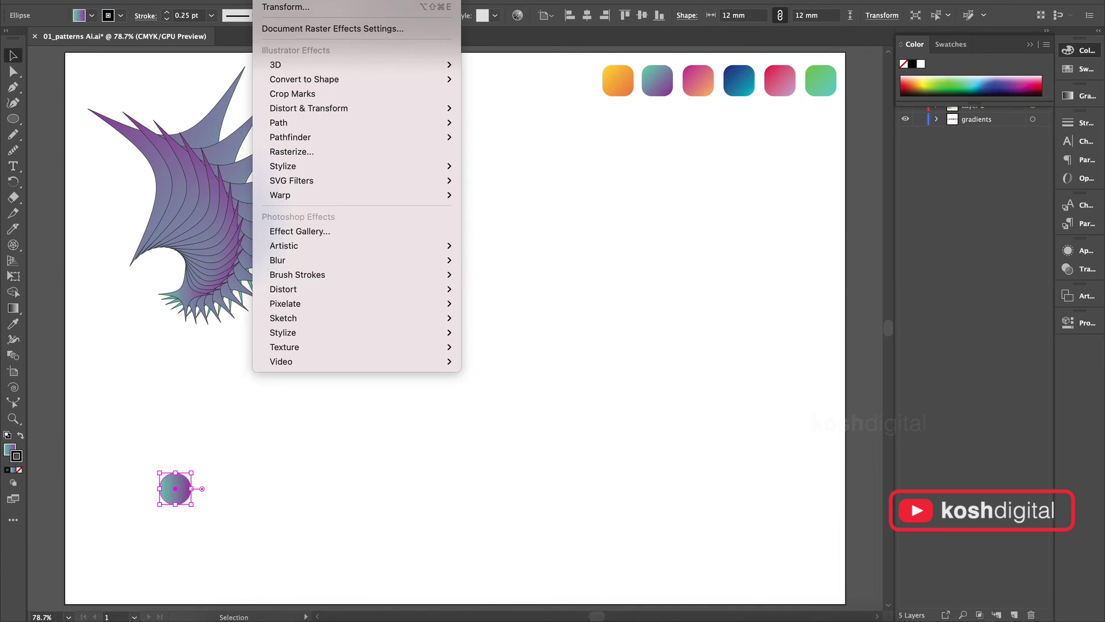
mouse_move(315, 106)
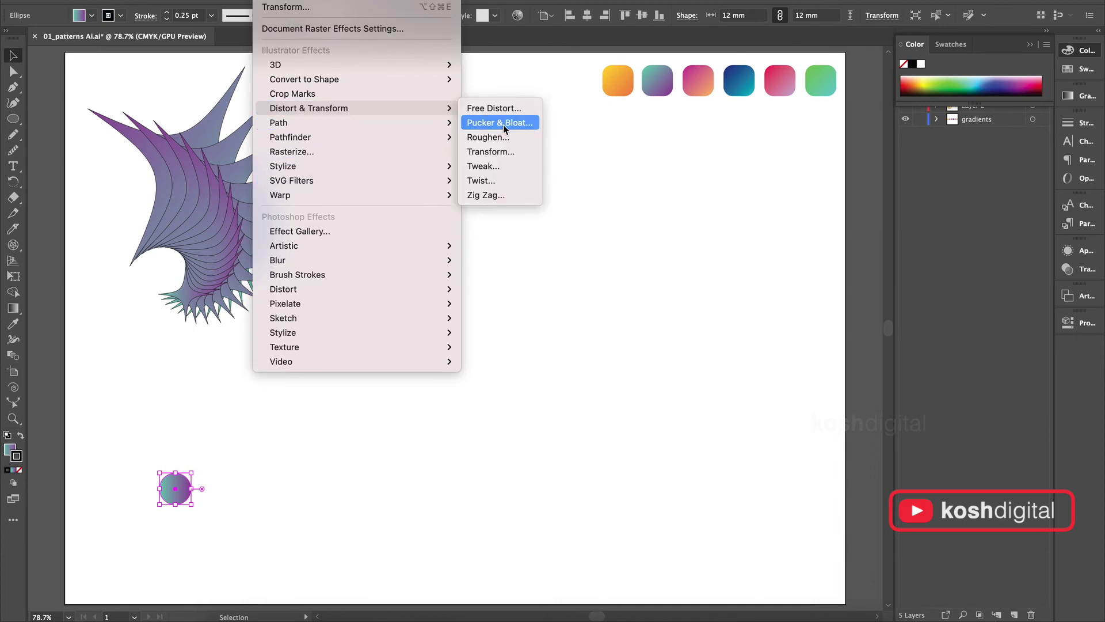
click(503, 124)
text(75)
key(Tab)
click(670, 345)
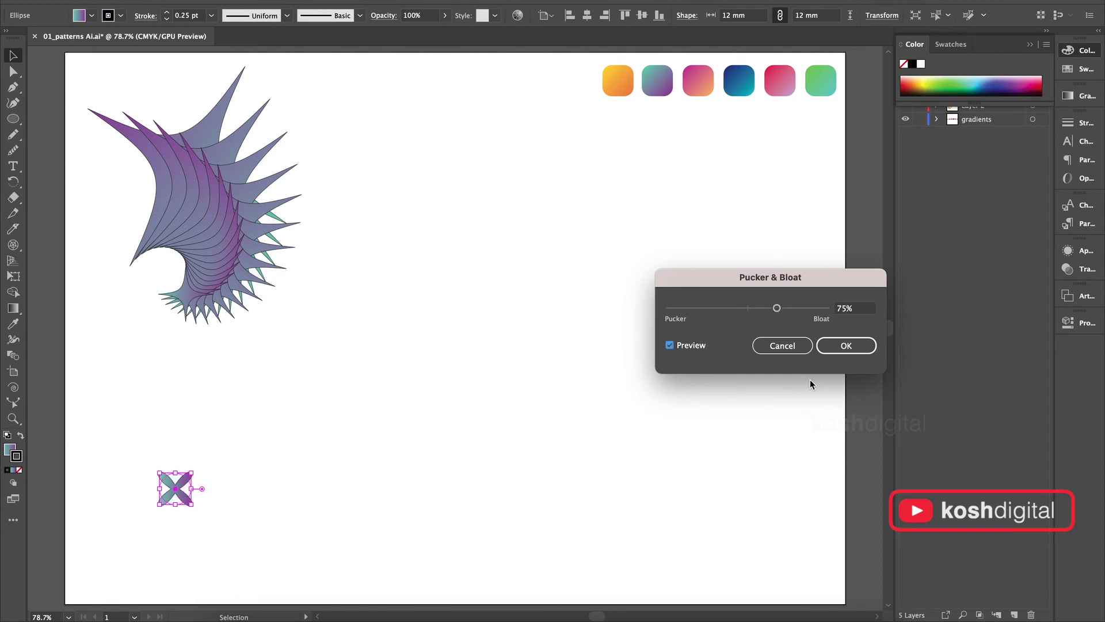
click(847, 346)
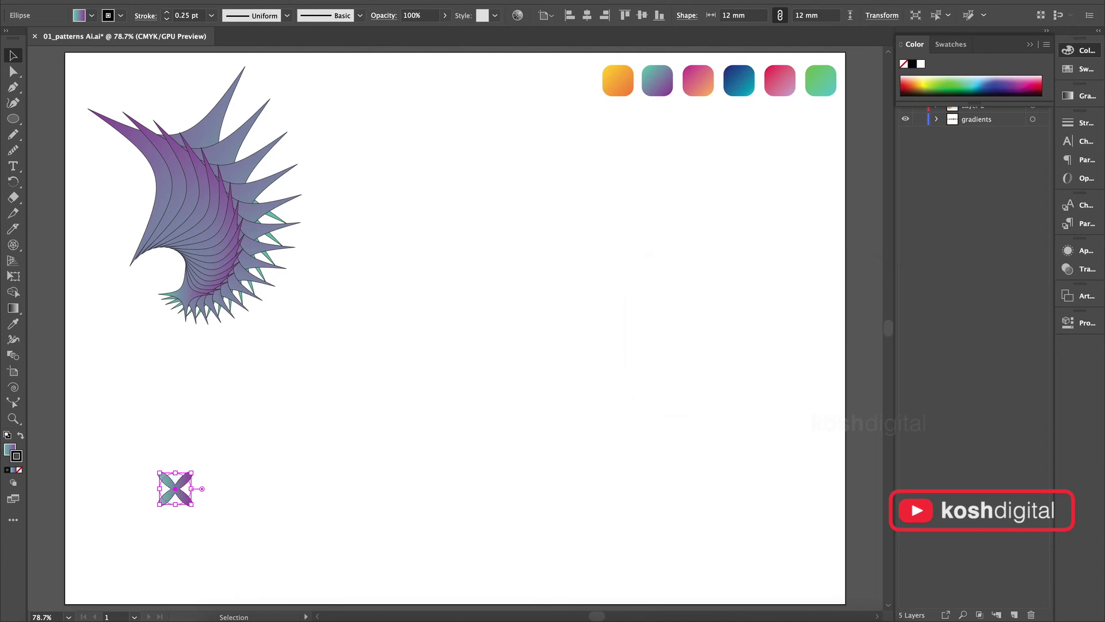
- Add a Transform effect with preview to the four-petal shape, scaling it to 110% horizontally and vertically
click(273, 1)
mouse_move(328, 112)
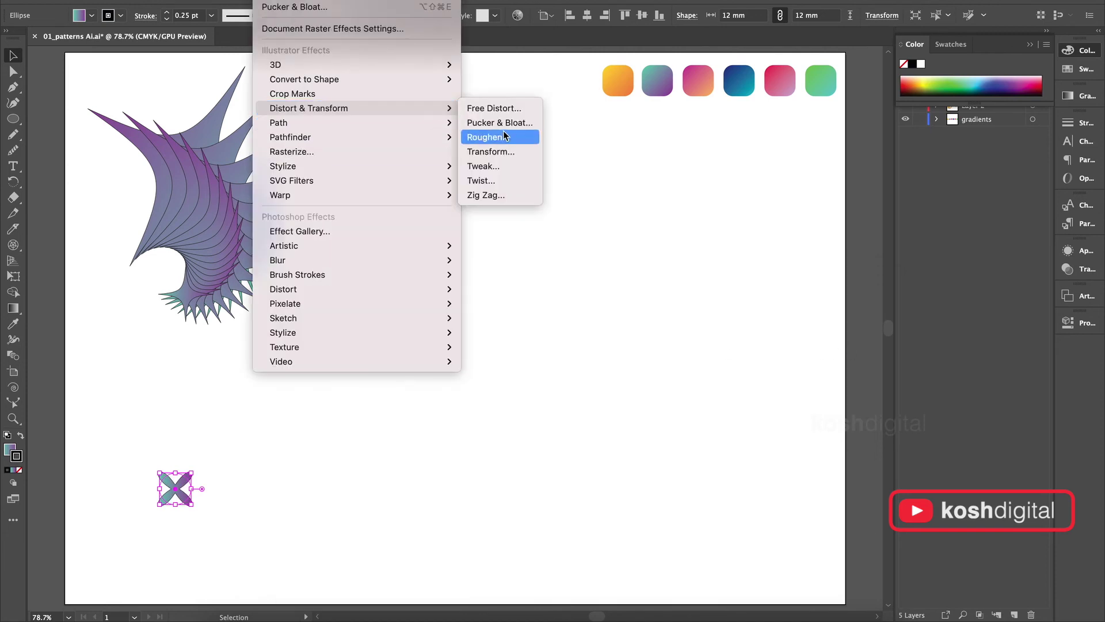
click(500, 152)
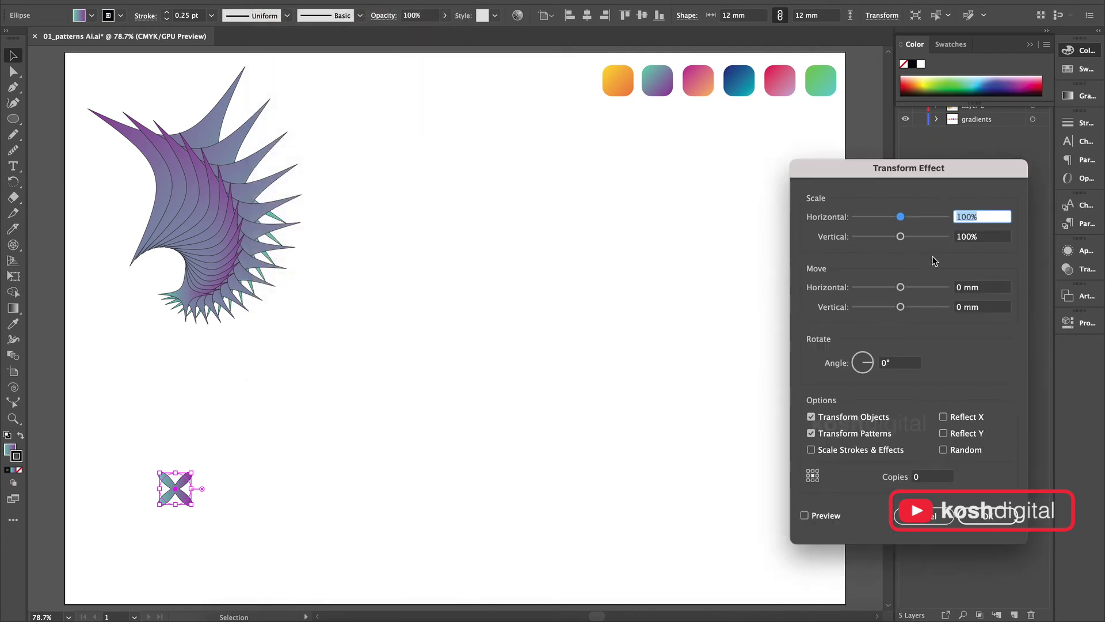
text(110)
key(Tab)
text(110)
click(823, 516)
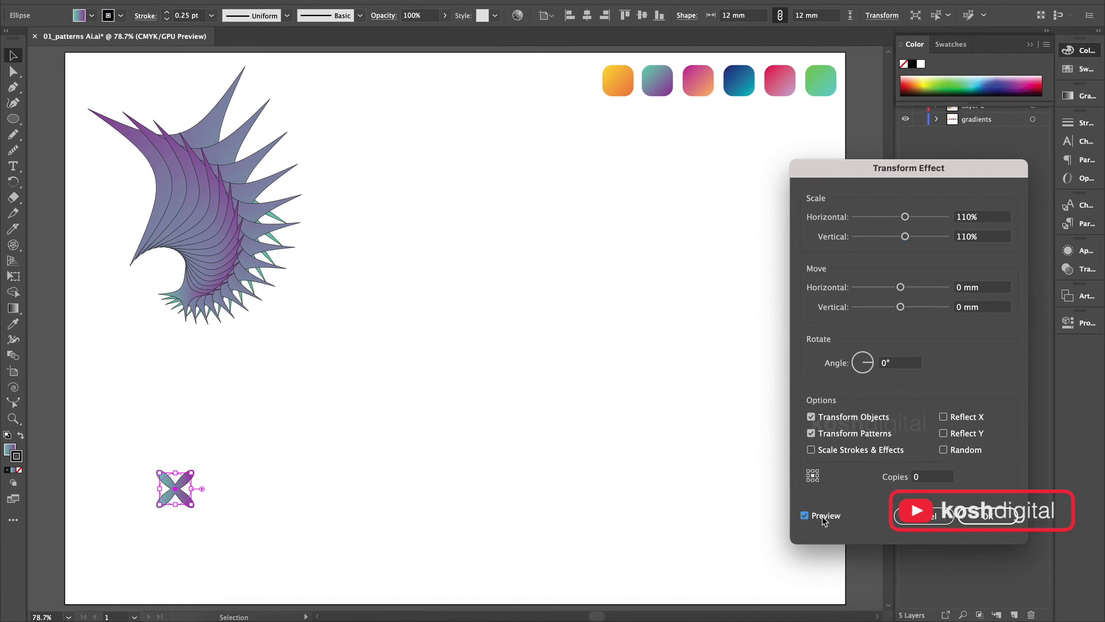
- Set the petal shape's Transform effect to 10 copies, a 2 mm horizontal move and a 10° rotation
click(927, 478)
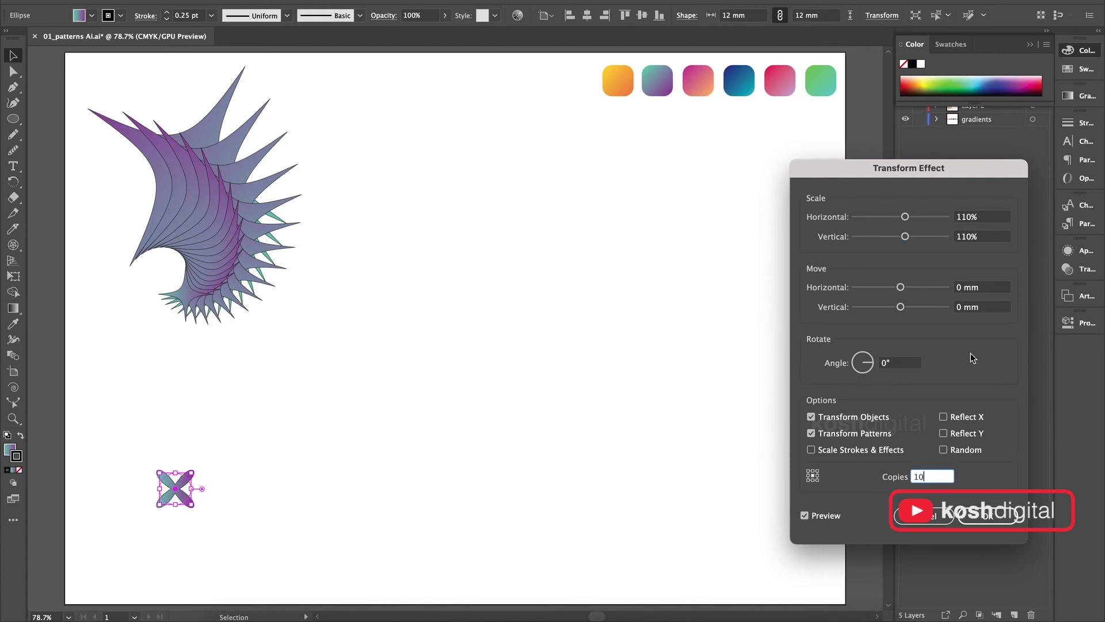
double_click(958, 287)
text(2)
click(893, 362)
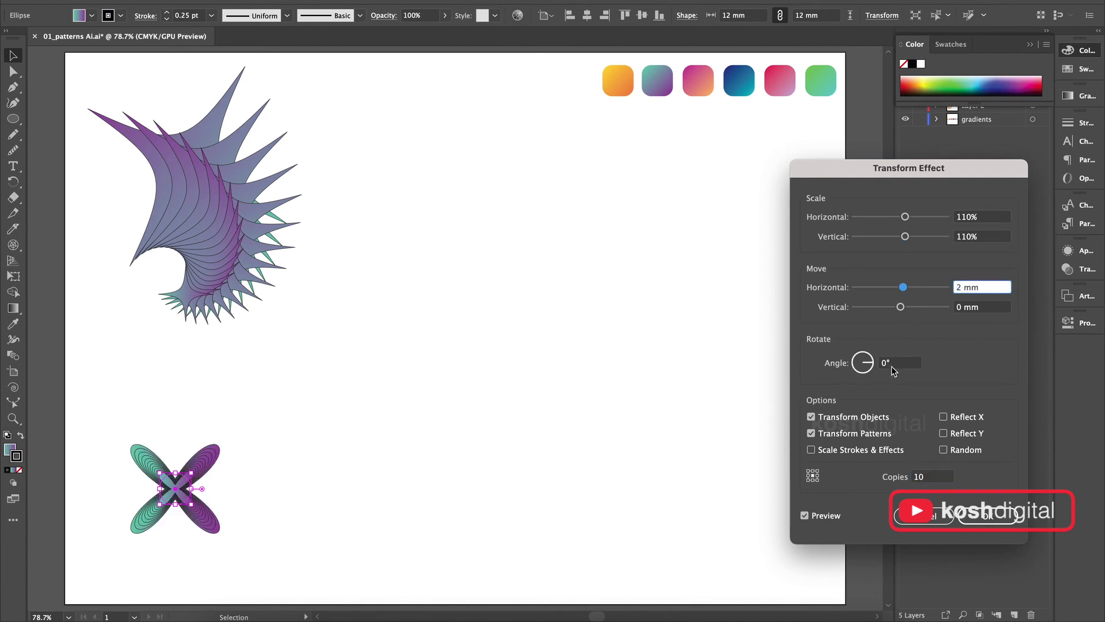
text(1)
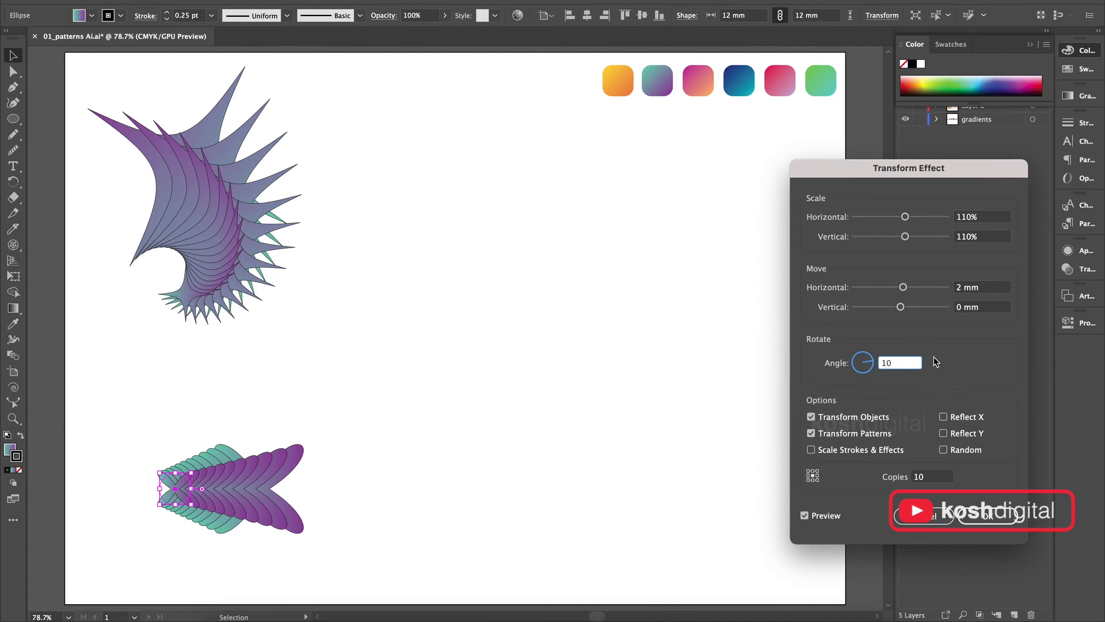
text(0)
- Try 15 copies of the petal shape with rotation angles of 20° and 15°
click(938, 477)
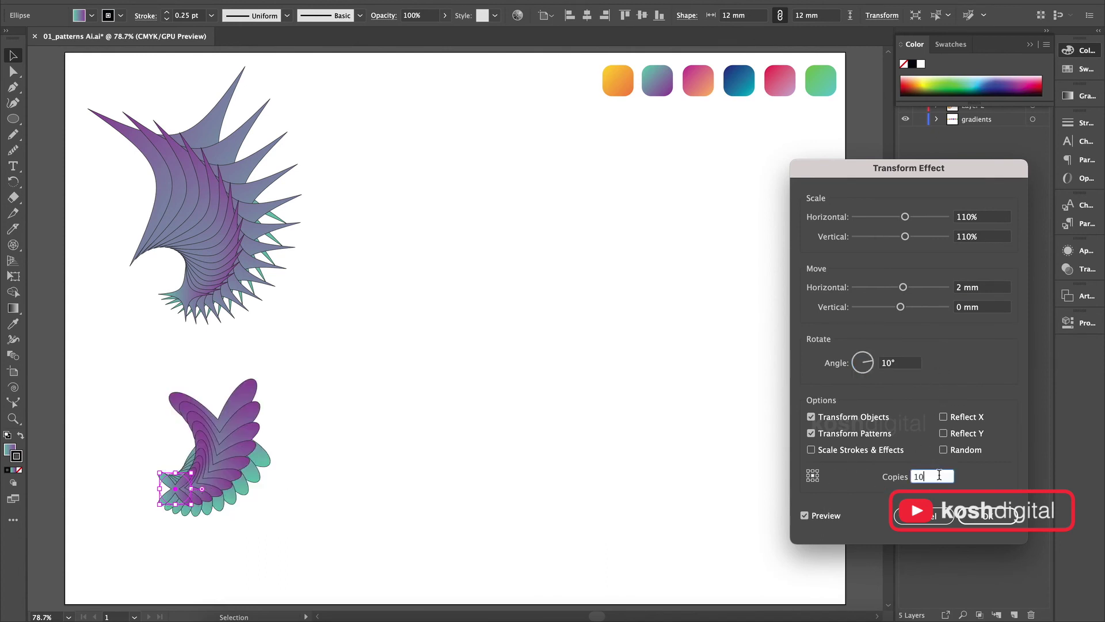
double_click(931, 477)
text(15)
click(993, 286)
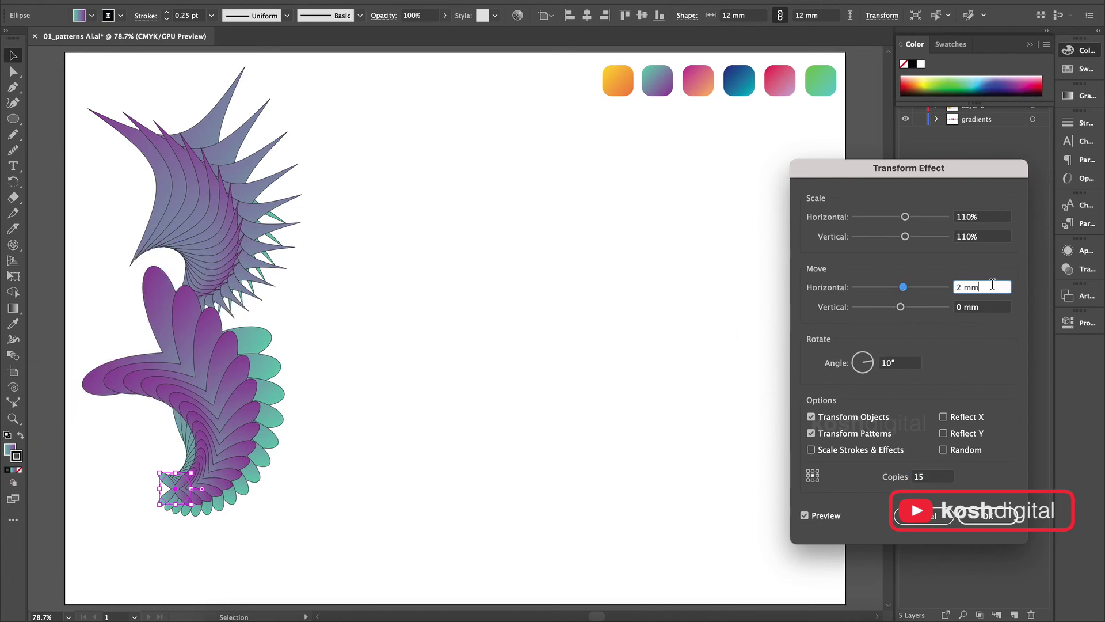
drag(900, 364, 877, 368)
text(20)
click(927, 476)
text(15)
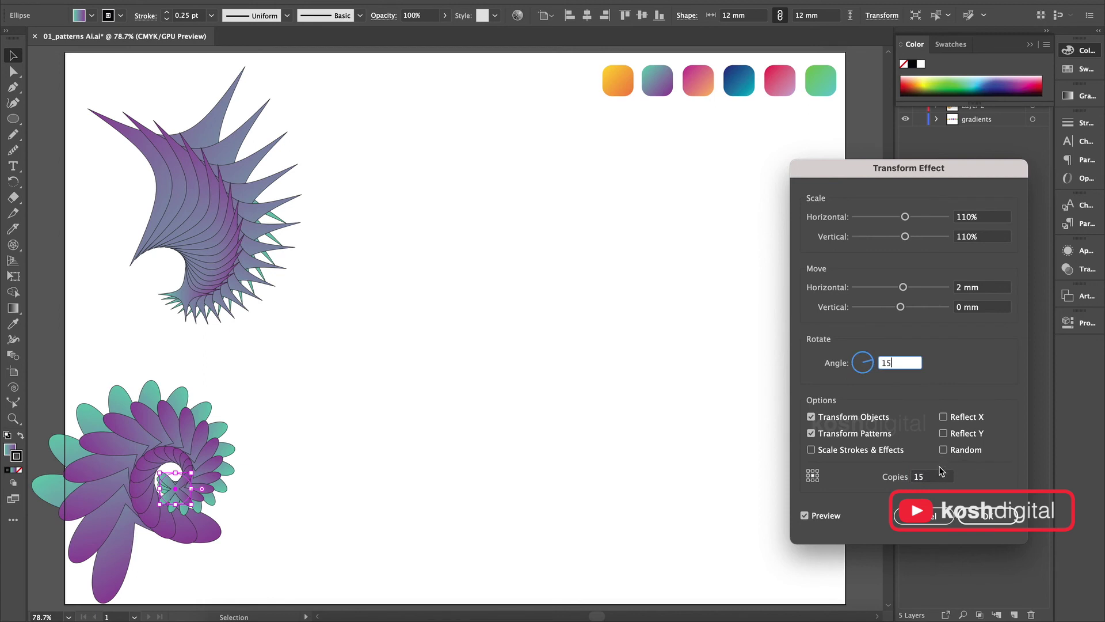
key(Tab)
- Set the petal shape's horizontal and vertical scale to 105% in the Transform effect
click(965, 222)
text(105)
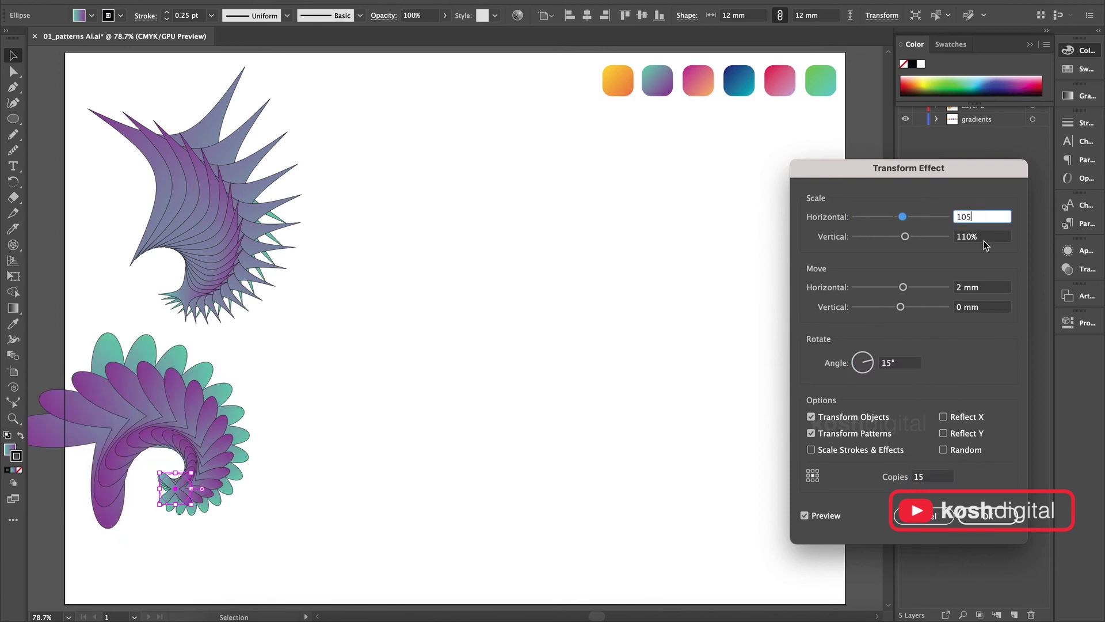
key(Tab)
text(105)
- Try a 5 mm horizontal move for the petal copies and set it back to 2 mm
double_click(966, 286)
key(Tab)
key(shift+Tab)
text(5)
key(Tab)
key(shift+Tab)
text(2)
key(Tab)
- Set the petal shape's Transform effect to a 10° rotation and 20 copies
key(Tab)
text(1)
key(Tab)
text(20)
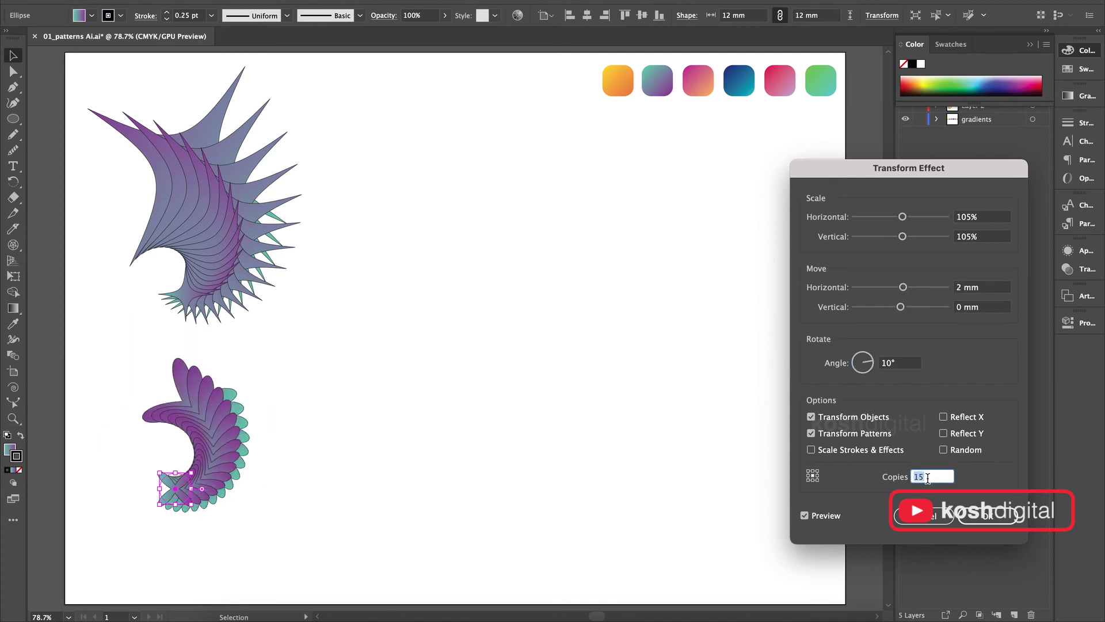
click(987, 287)
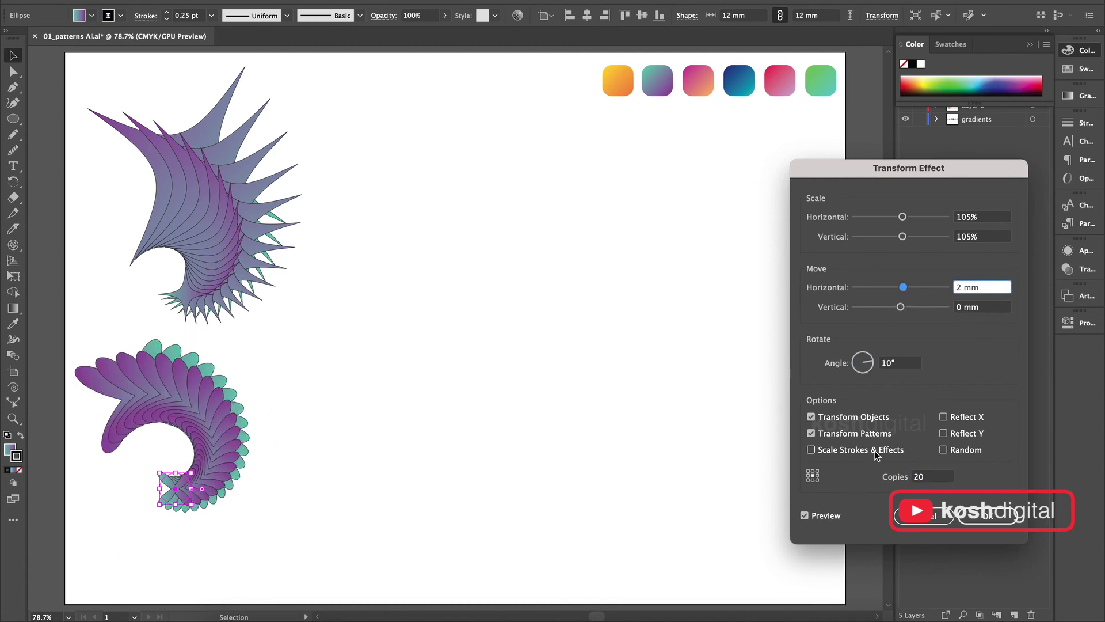
- Try the Random, Reflect Y and Reflect X options with 50 copies on the petal shape
click(943, 449)
click(958, 433)
click(960, 417)
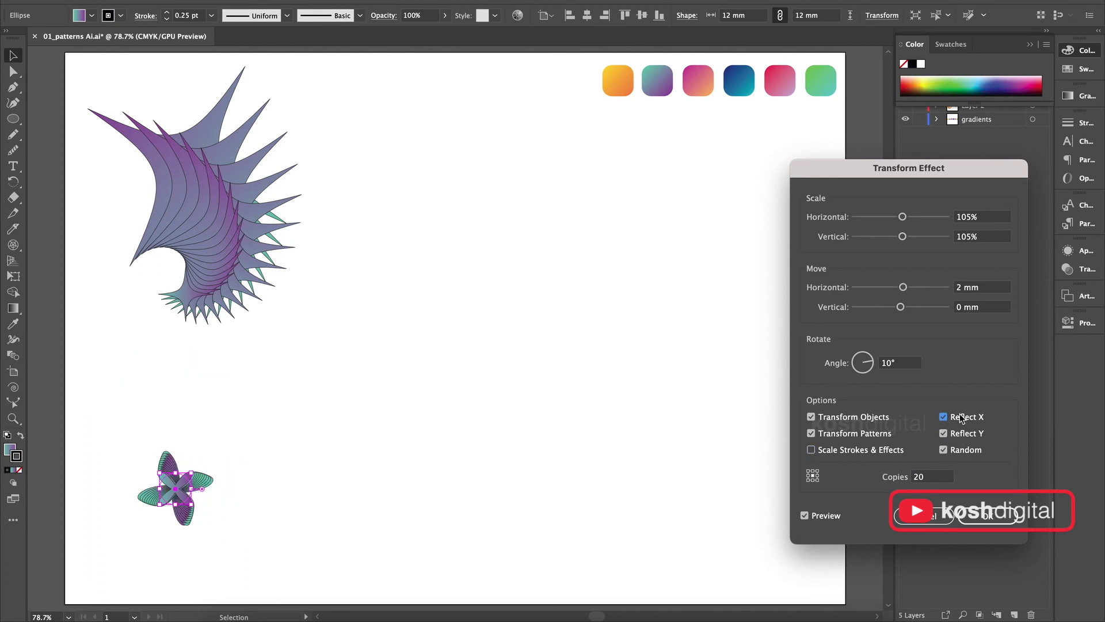
double_click(932, 478)
text(50)
click(901, 364)
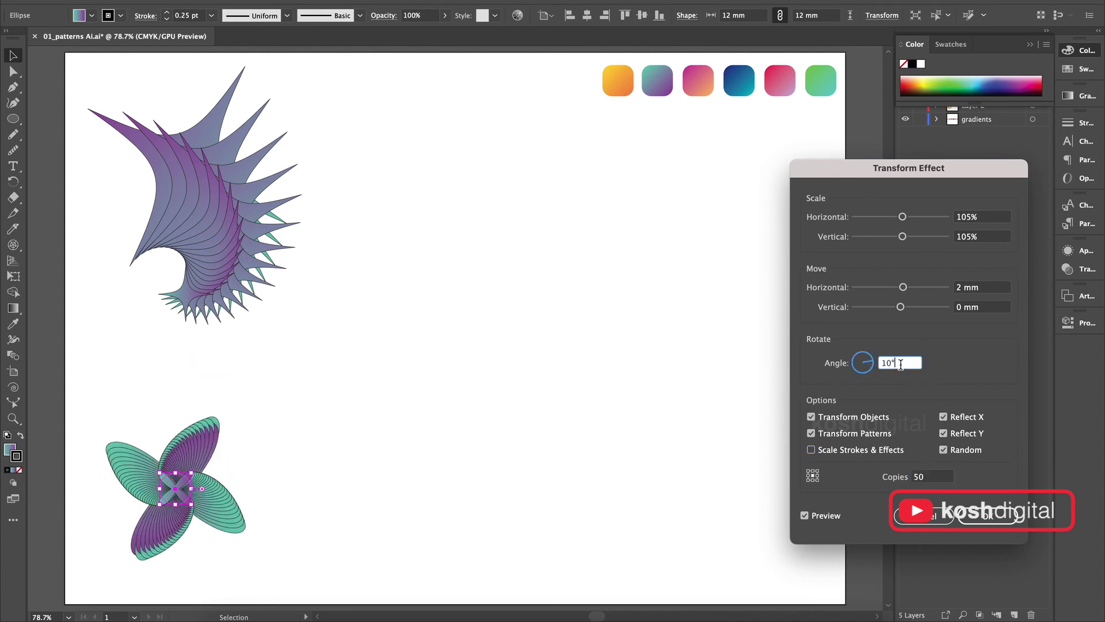
- Turn off Reflect Y, Reflect X and Random, set 20 copies, and apply the petal shape's Transform effect
click(956, 433)
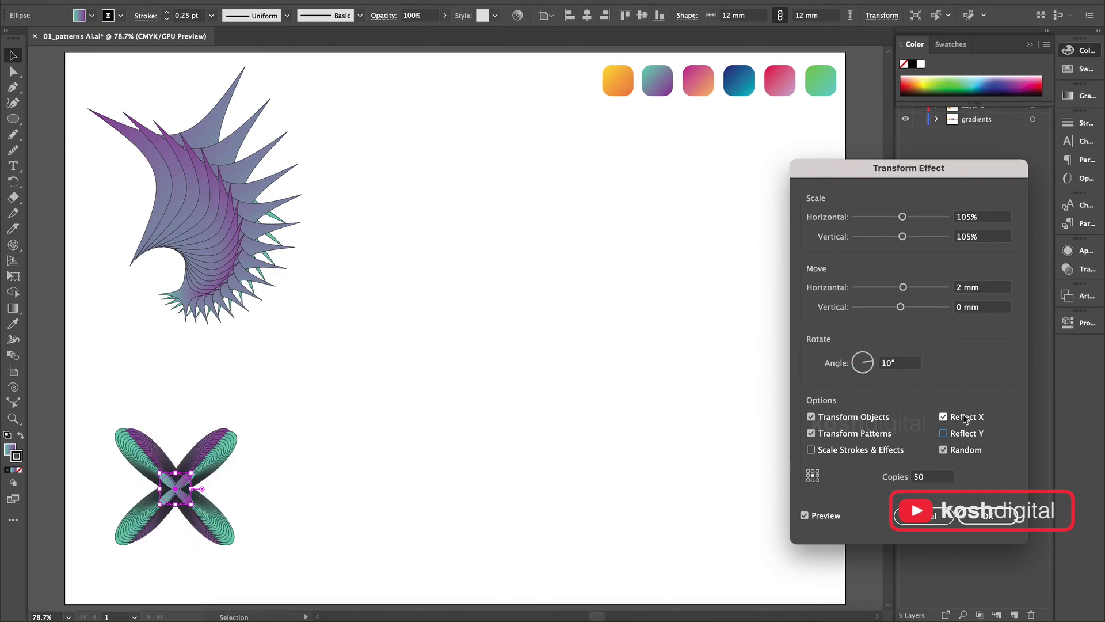
click(956, 416)
click(961, 451)
double_click(924, 478)
text(20)
click(993, 237)
click(988, 514)
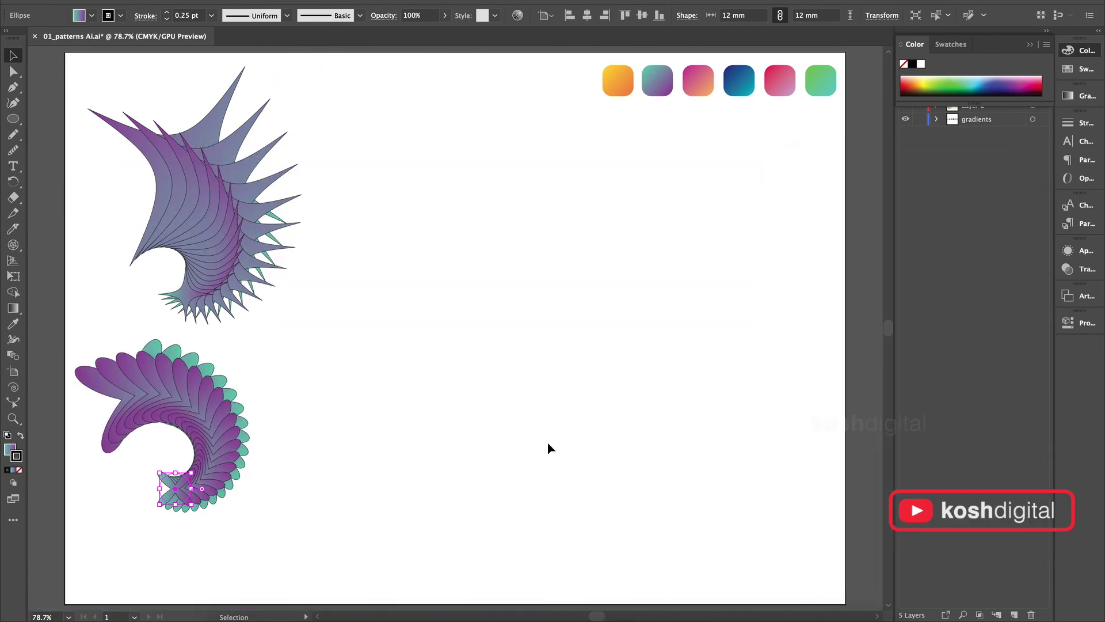
- Enlarge the petal spiral's base circle to 14 mm and fill it with the sampled navy-to-teal gradient
drag(191, 472, 212, 493)
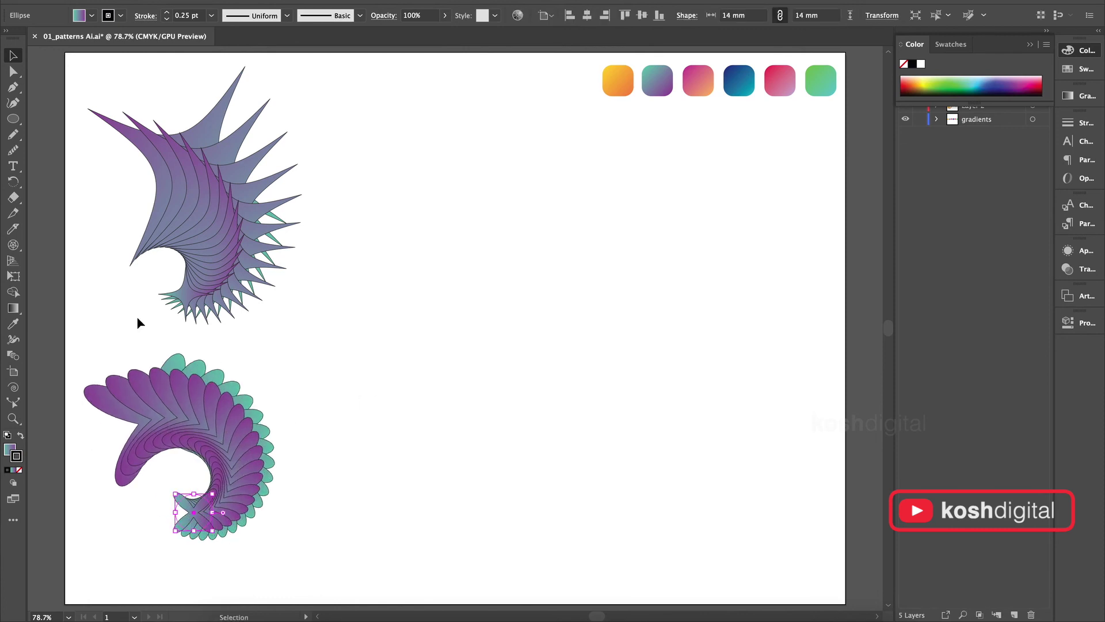
click(10, 448)
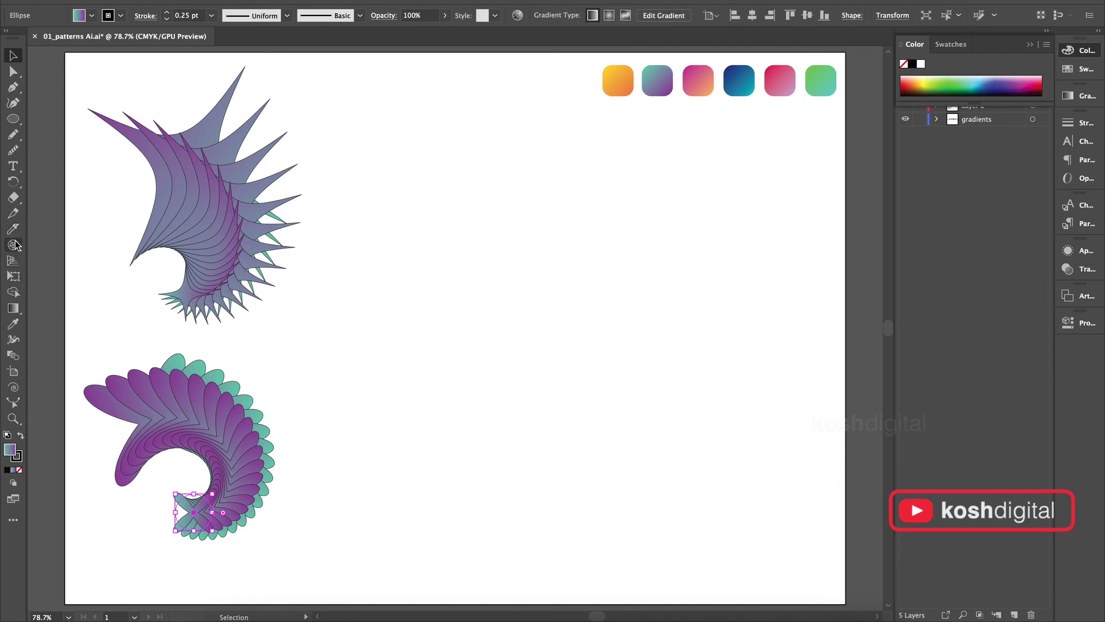
click(14, 326)
click(624, 82)
click(740, 84)
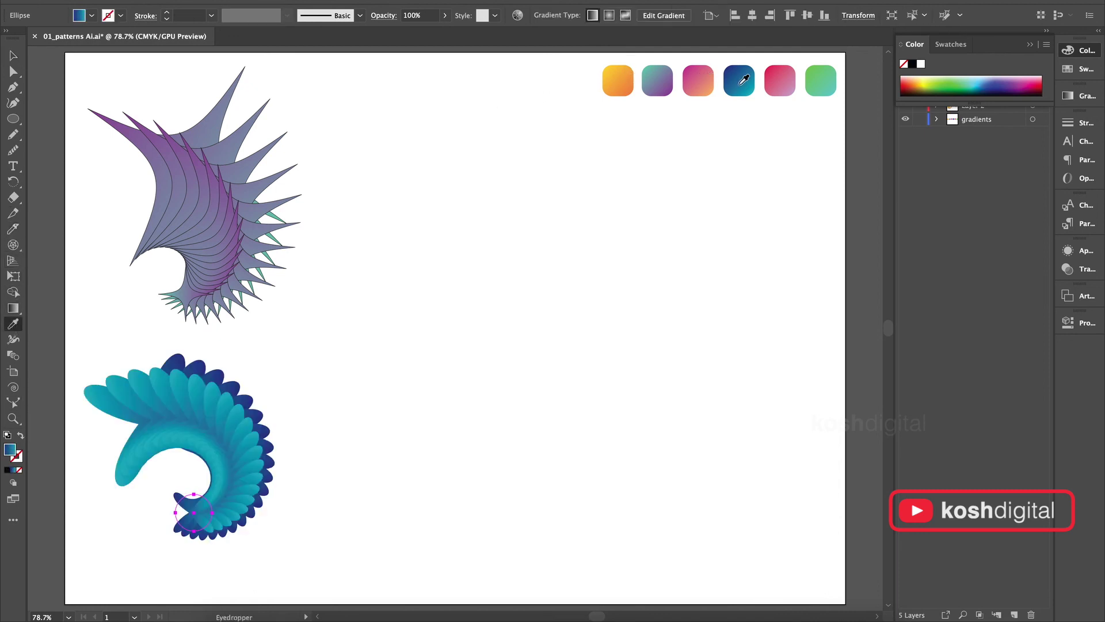
- Give the petal spiral a thin 0.25 pt black stroke
key(v)
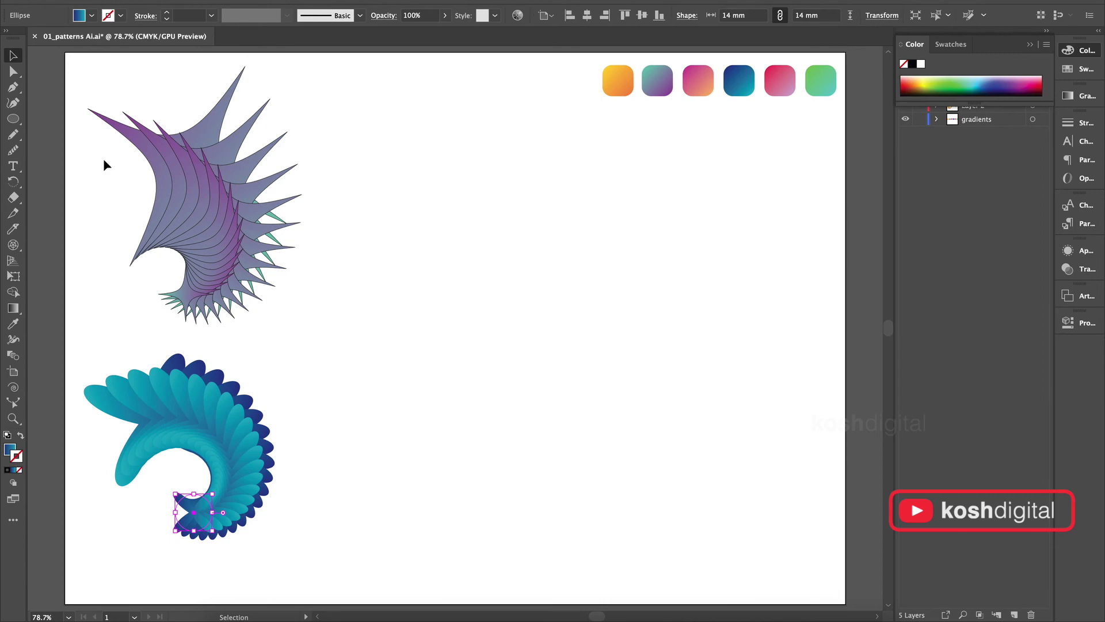
click(212, 16)
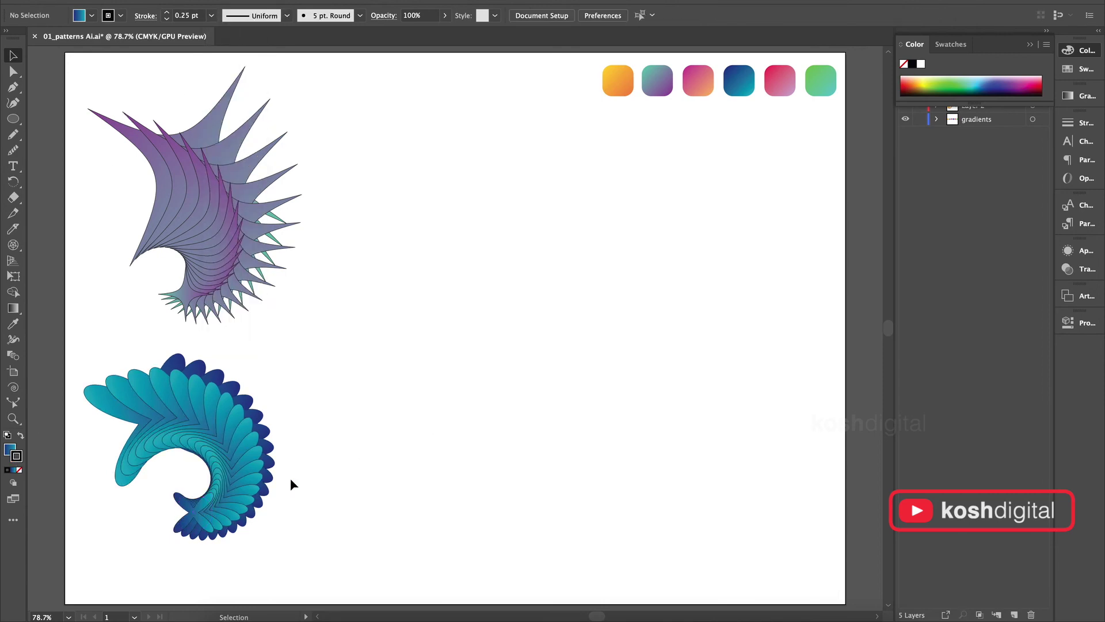
scroll(236, 475, up, 5)
scroll(236, 475, down, 5)
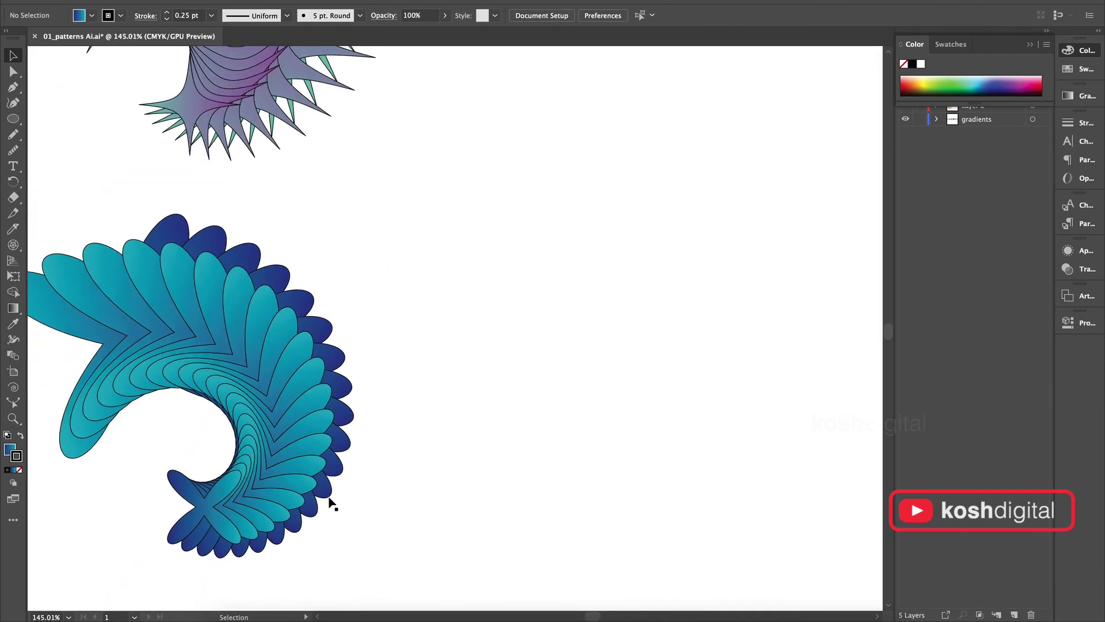
- Recolor the spiky spiral with the sampled red-to-pink gradient and restore its 0.25 pt stroke
click(233, 279)
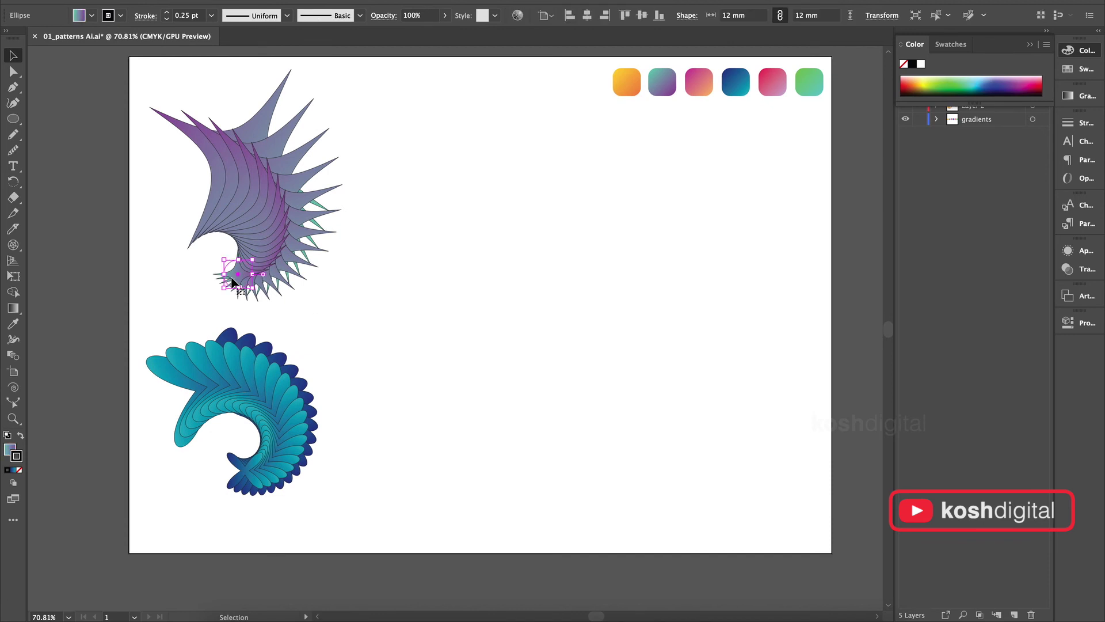
click(13, 324)
click(783, 74)
click(800, 76)
click(784, 80)
click(213, 19)
click(239, 36)
key(v)
click(385, 262)
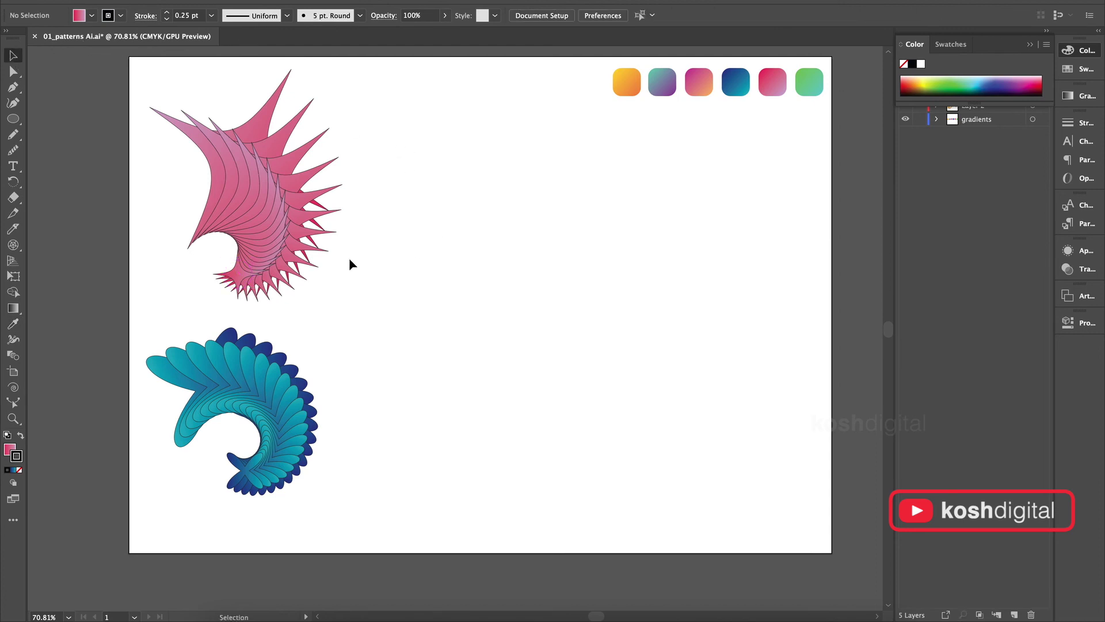
click(247, 261)
click(237, 475)
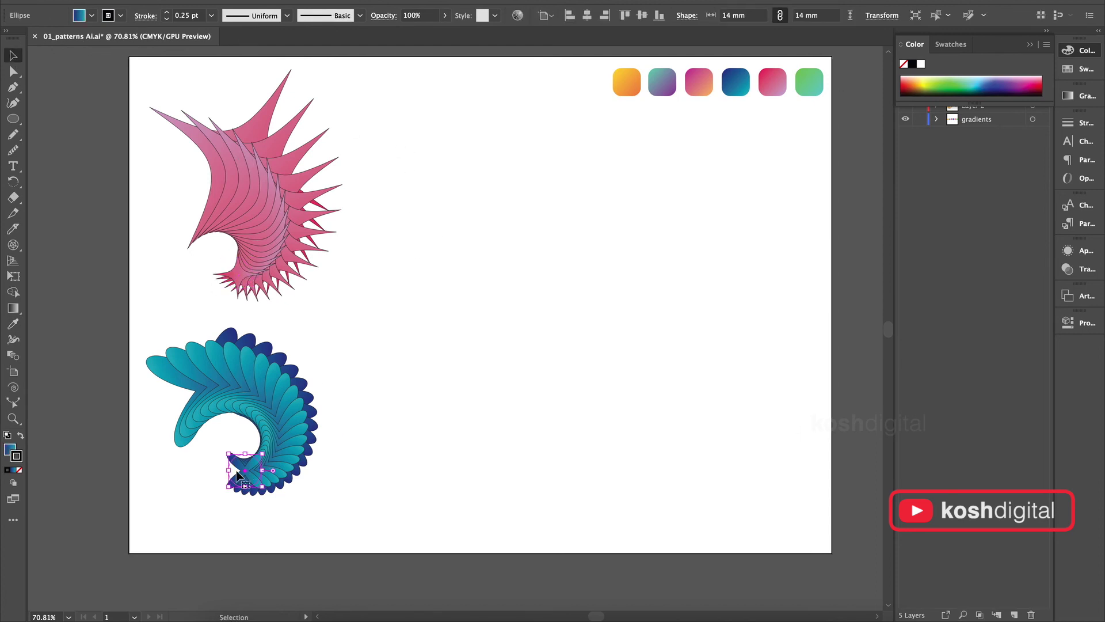
click(234, 273)
click(492, 331)
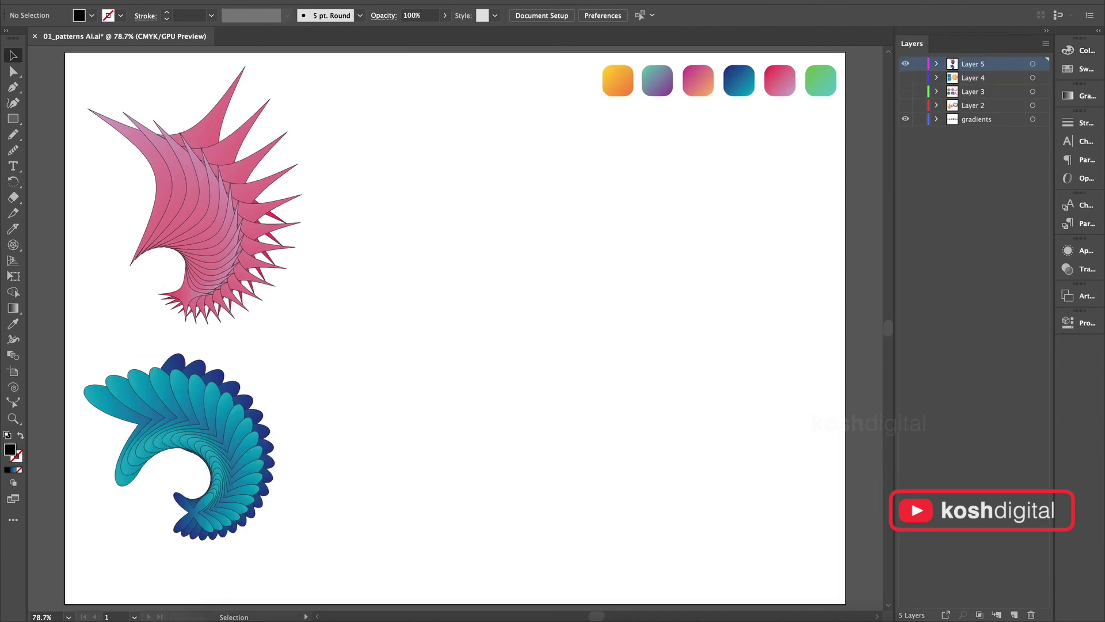
- Show the grid and draw a black square ten small grid cells wide and high in the empty area
key(ctrl+apostrophe)
scroll(437, 182, up, 5)
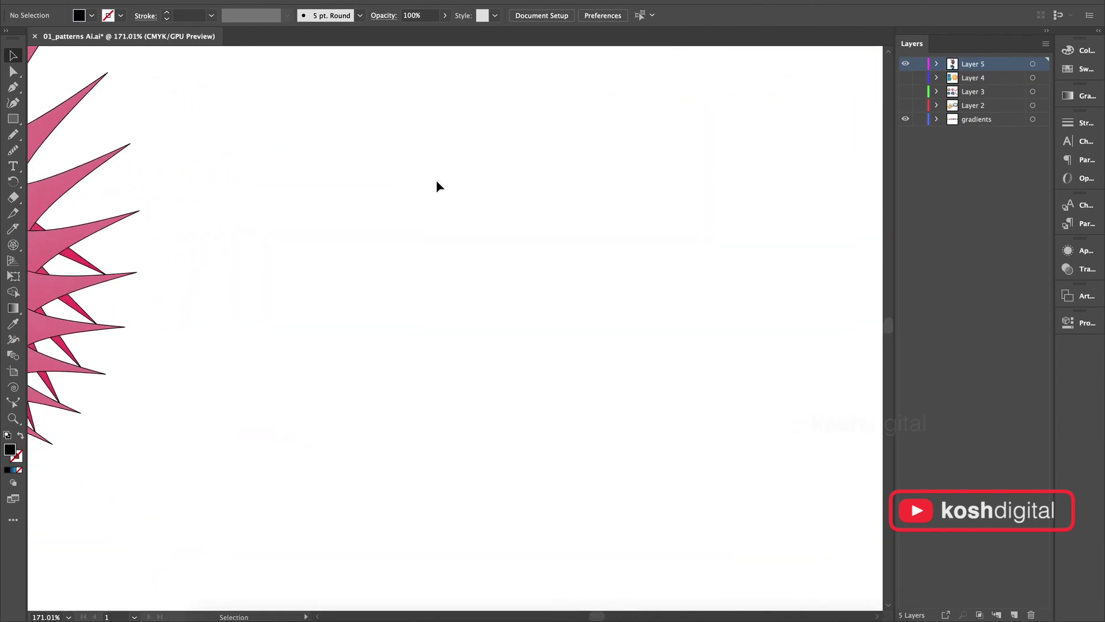
key(m)
mouse_move(283, 113)
mouse_down()
mouse_move(439, 257)
mouse_move(426, 260)
mouse_up()
key(F6)
key(v)
click(261, 326)
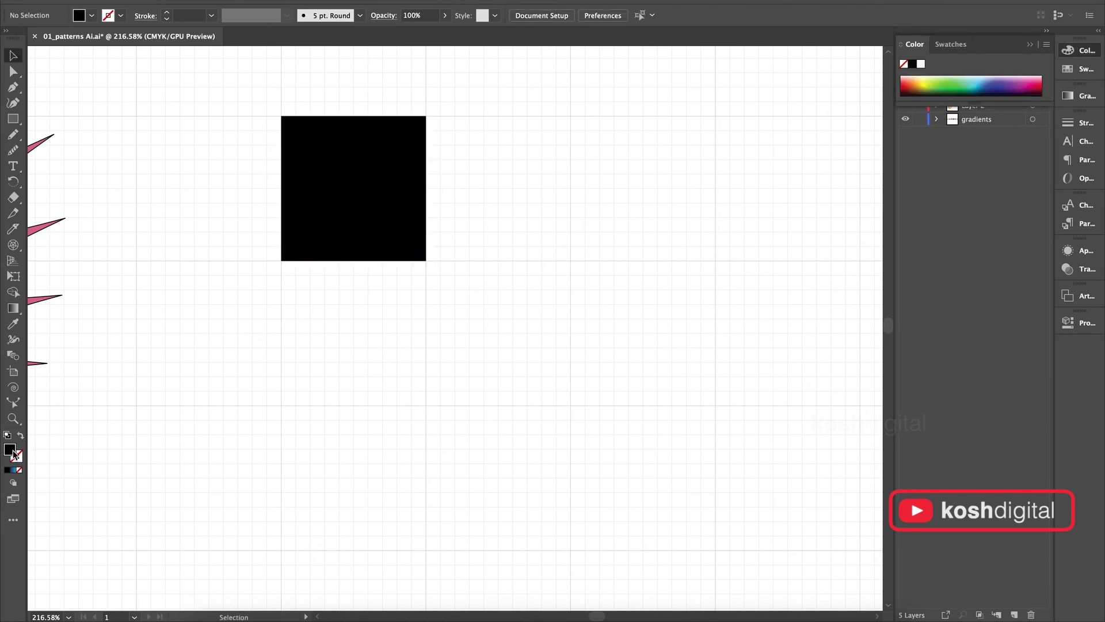
- Using a white ffffff fill, draw a one-cell-high stripe across the black square and repeat it down at two-cell spacing
double_click(13, 454)
text(ffffff)
click(331, 395)
click(20, 122)
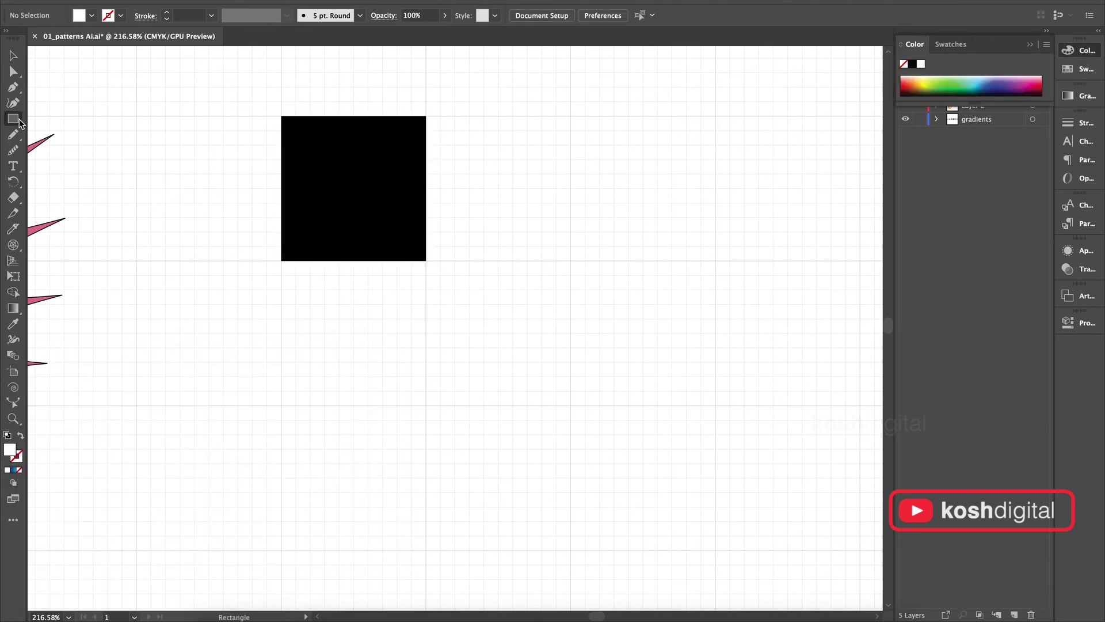
mouse_move(281, 131)
mouse_down()
mouse_move(426, 157)
mouse_move(427, 144)
mouse_move(407, 169)
mouse_up()
key(v)
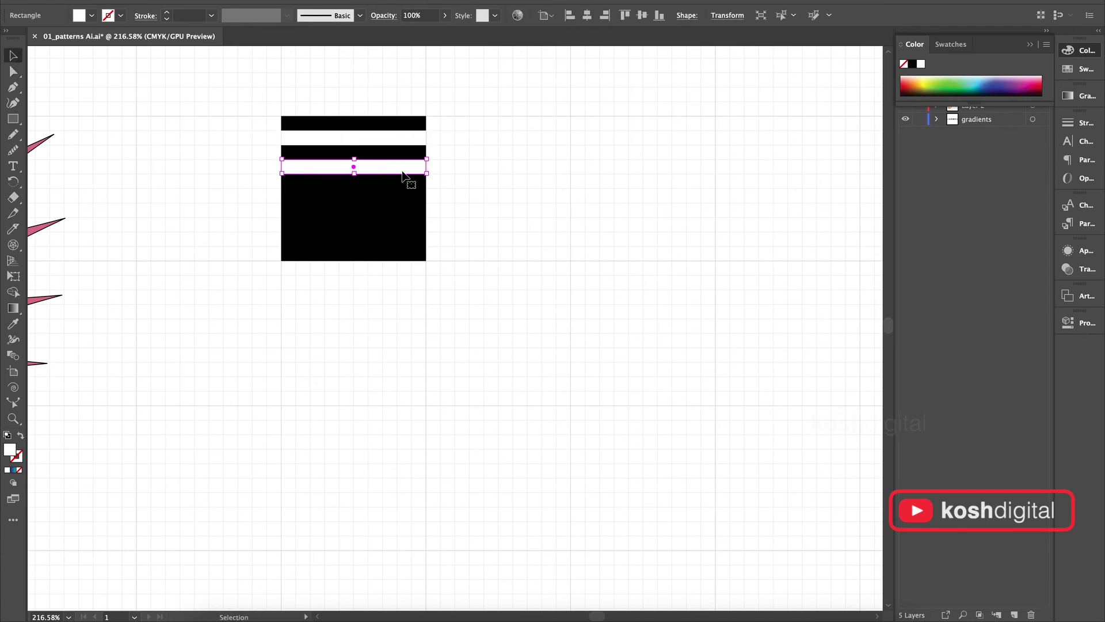
key(ctrl+d)
key(ctrl+d)
key(ctrl+d)
key(ctrl+z)
- Shorten the black square to nine grid cells high so it ends on a one-cell black row
click(429, 345)
click(400, 227)
click(353, 256)
drag(353, 258, 353, 247)
- Duplicate the four white stripes as vertical ones and fit them to the height of the black square
key(ctrl+shift+a)
click(362, 137)
shift+click(363, 166)
shift+click(363, 195)
shift+click(366, 226)
key(ctrl+shift+a)
key(ctrl+z)
drag(431, 236, 364, 122)
drag(346, 261, 348, 247)
- Narrow the stripe pattern to nine grid cells wide and group all its pieces
click(459, 102)
key(ctrl+a)
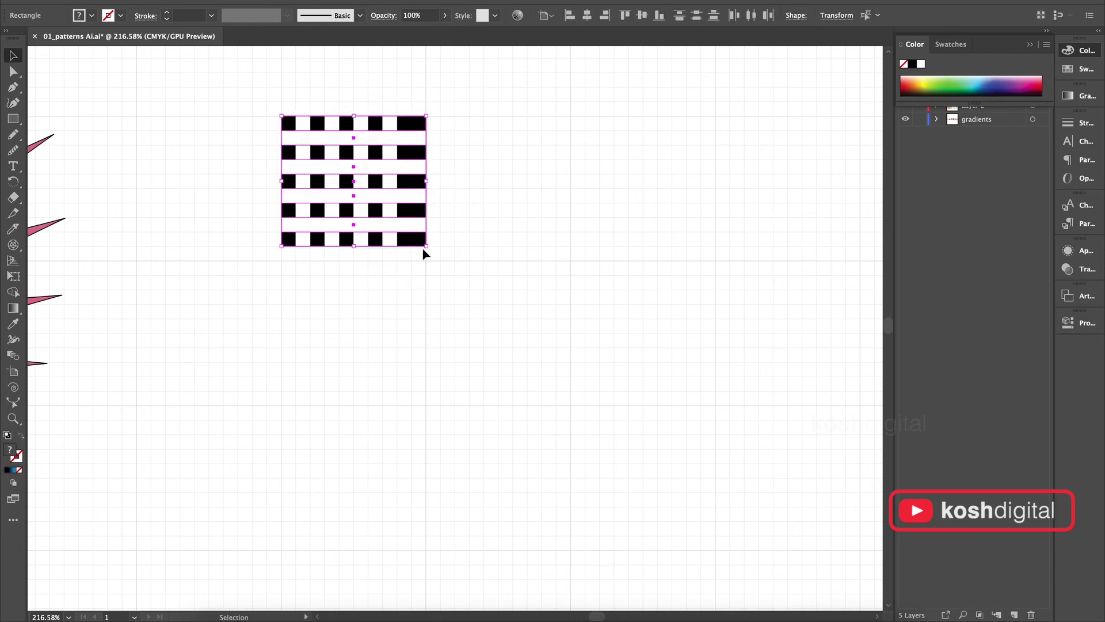
drag(428, 185, 413, 185)
drag(265, 101, 436, 276)
key(super+g)
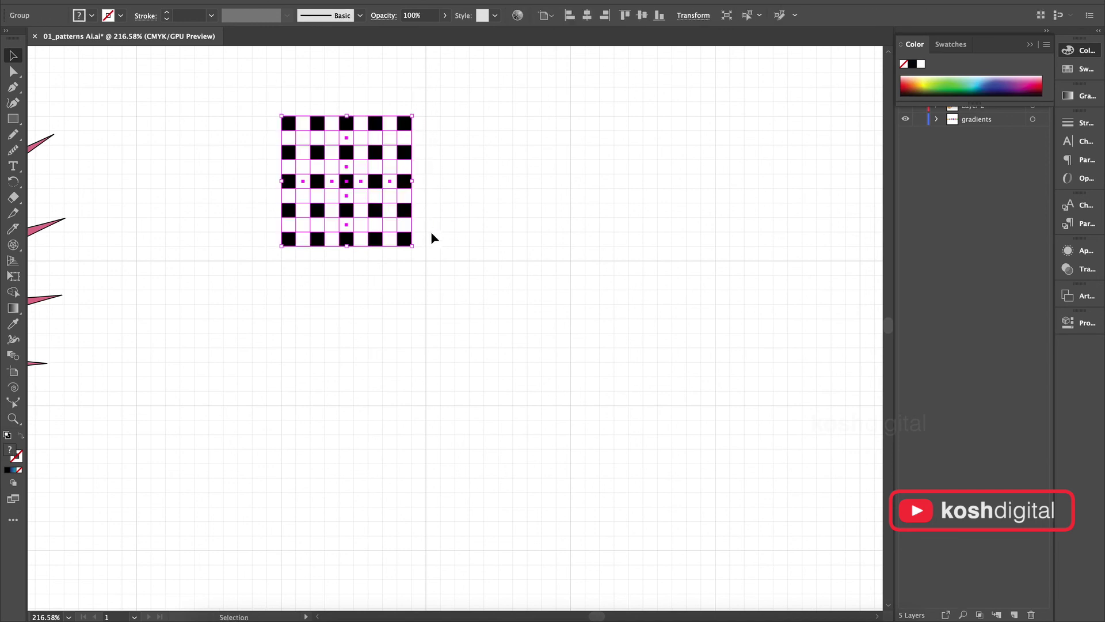
- Rotate the grouped square pattern 45° into a diamond
click(353, 74)
click(406, 240)
drag(416, 253, 441, 188)
click(471, 256)
- Place a copy of the diamond pattern horizontally beside the original and select both
scroll(470, 256, down, 5)
scroll(471, 255, right, 2)
click(335, 244)
click(377, 270)
drag(289, 218, 556, 218)
drag(645, 314, 274, 159)
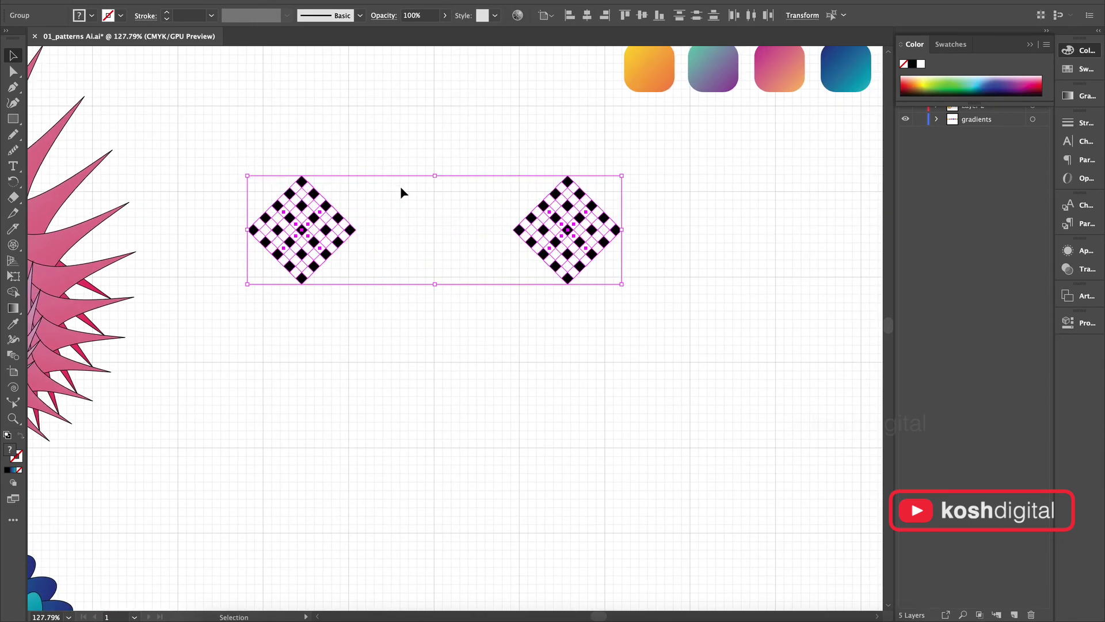
- Hide the grid and set the blend options to Specified Steps with 1000 steps
key(super+0)
key(super+apostrophe)
click(157, 1)
mouse_move(221, 350)
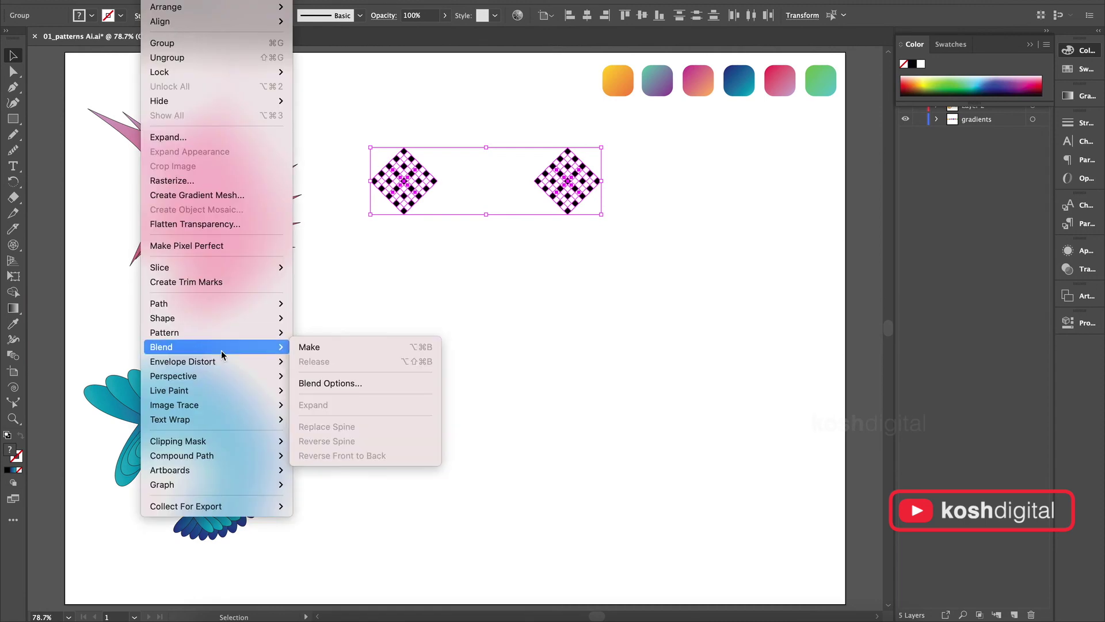
click(314, 383)
click(231, 415)
click(228, 441)
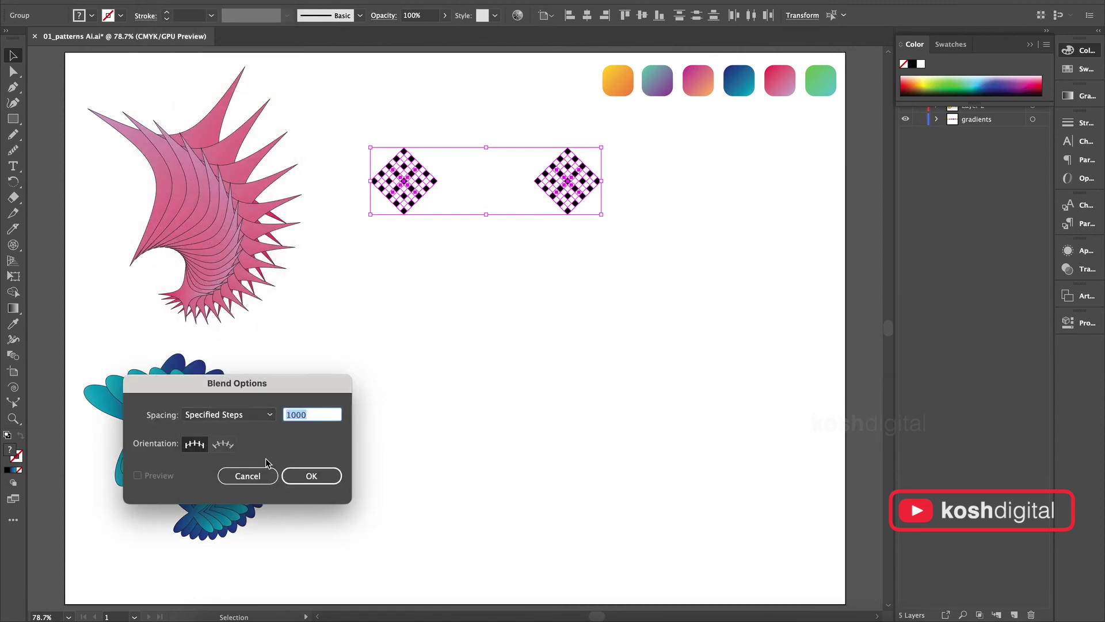
click(309, 474)
- Blend the two diamond patterns into a striped bar and scale the bar down
click(166, 1)
mouse_move(221, 348)
click(316, 347)
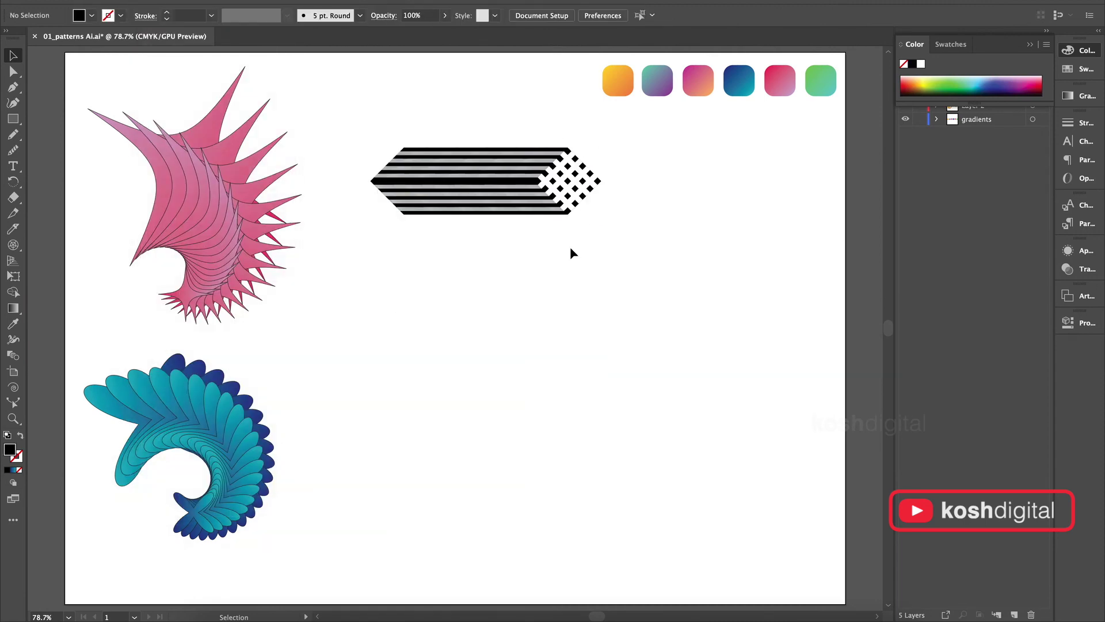
drag(601, 148, 513, 172)
click(346, 302)
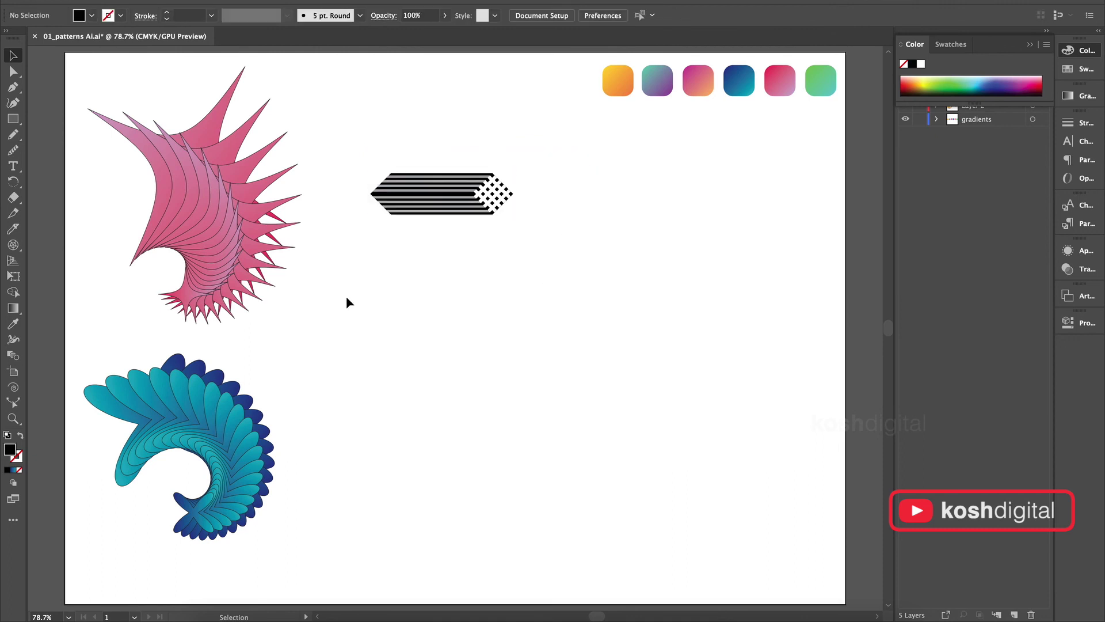
- Draw a large spiral, move it up to fit the artboard below the striped bar, and give it a 0.25 pt stroke
click(14, 388)
drag(507, 487, 690, 331)
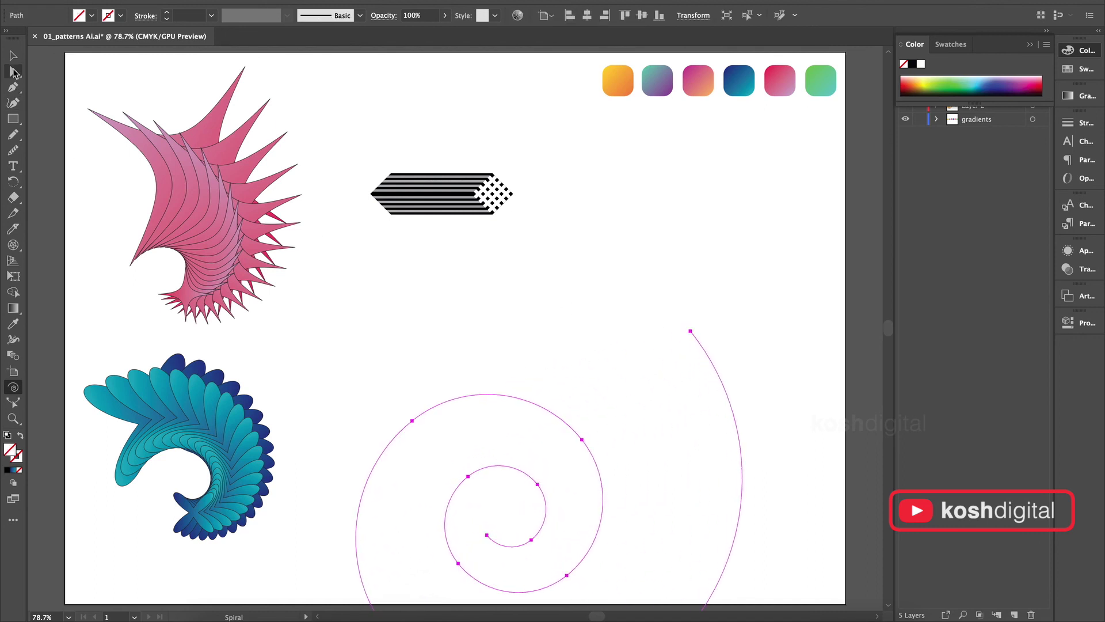
key(v)
drag(504, 462, 550, 356)
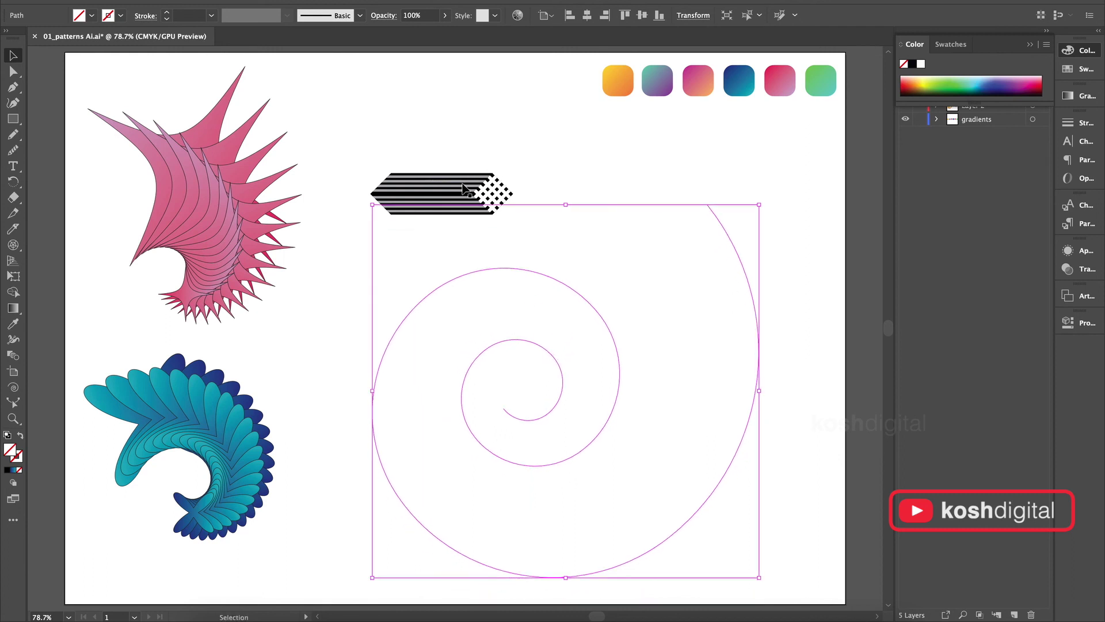
click(211, 16)
click(229, 30)
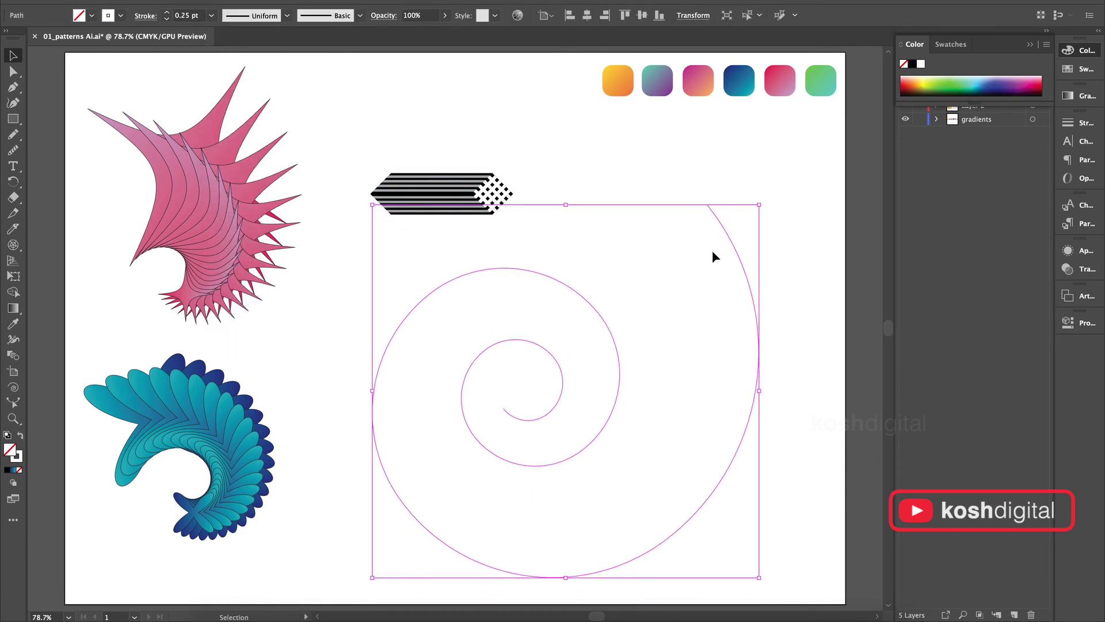
- Scale the spiral down and move the striped bar up clear of it
drag(762, 205, 687, 317)
drag(547, 432, 544, 401)
click(434, 195)
drag(434, 195, 428, 105)
- Reselect the spiral and change its stroke color from white to near-black
click(690, 281)
drag(691, 281, 453, 455)
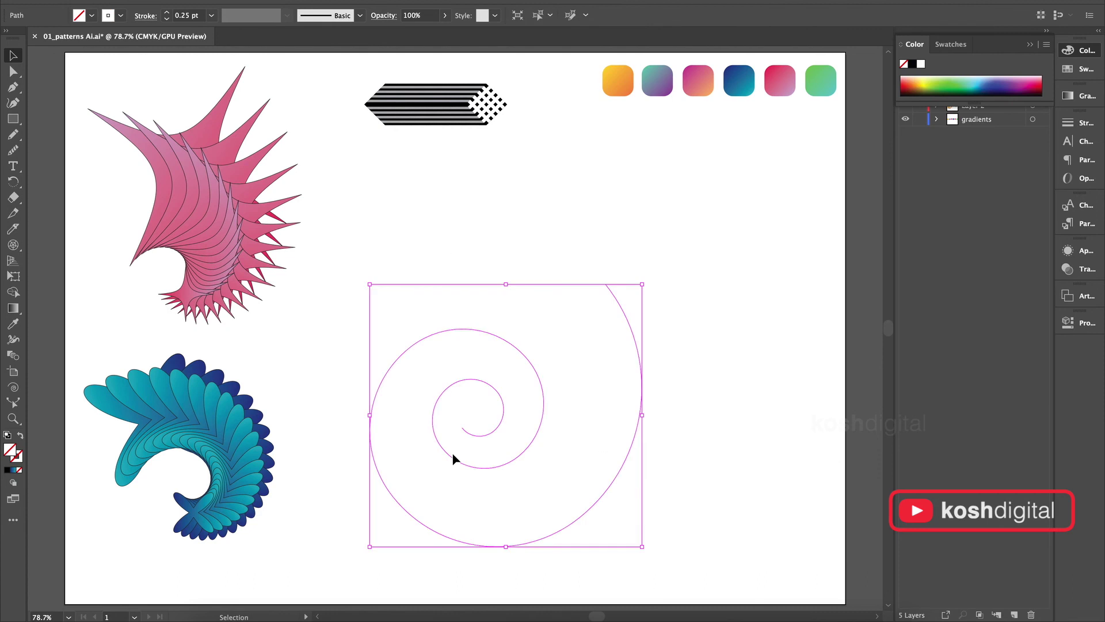
double_click(18, 457)
drag(86, 450, 2, 577)
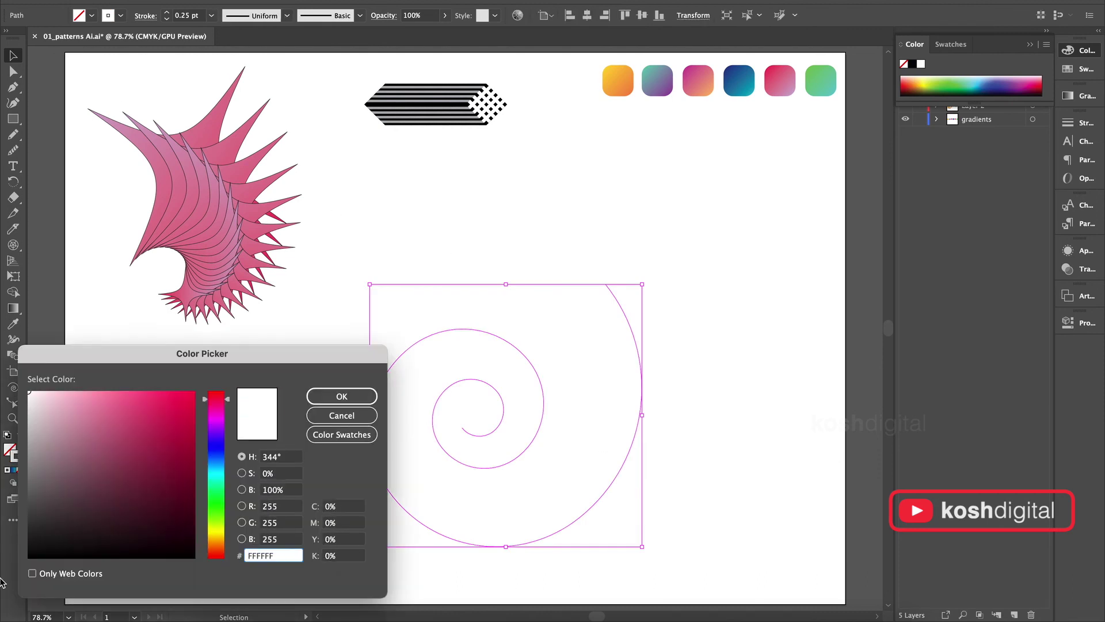
drag(49, 534, 17, 551)
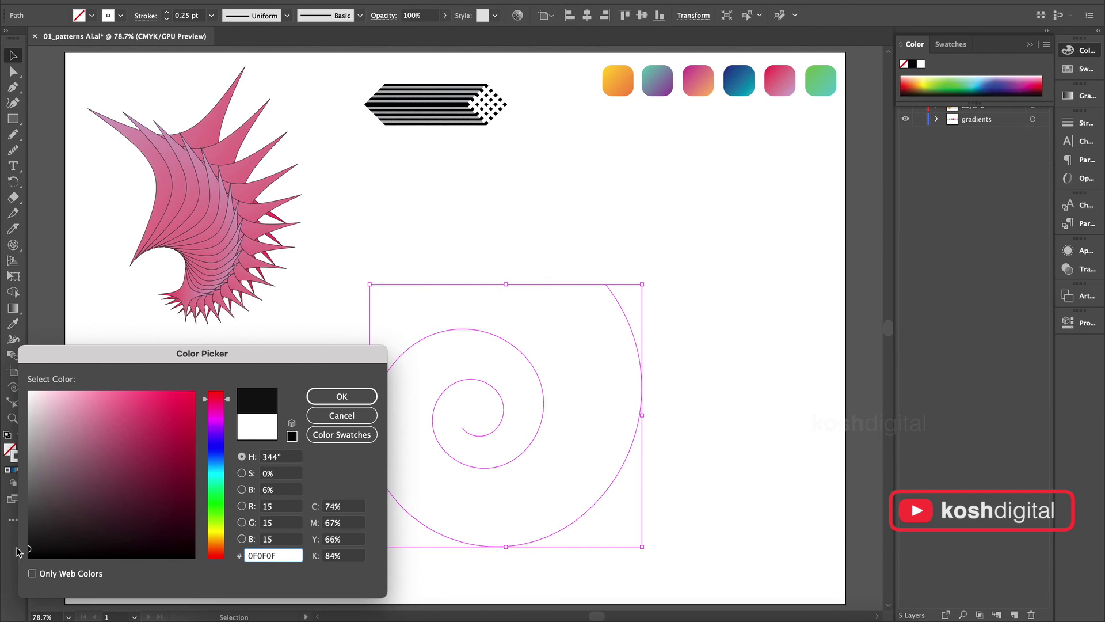
click(327, 393)
click(432, 208)
- Draw a freehand looping curve from the spiral's outer end across to the artboard's upper-right area with the Pencil tool
click(12, 134)
drag(606, 285, 748, 209)
click(13, 55)
click(654, 315)
- Line up the spiral's outer end with the freehand curve and join both into one path
scroll(653, 315, up, 4)
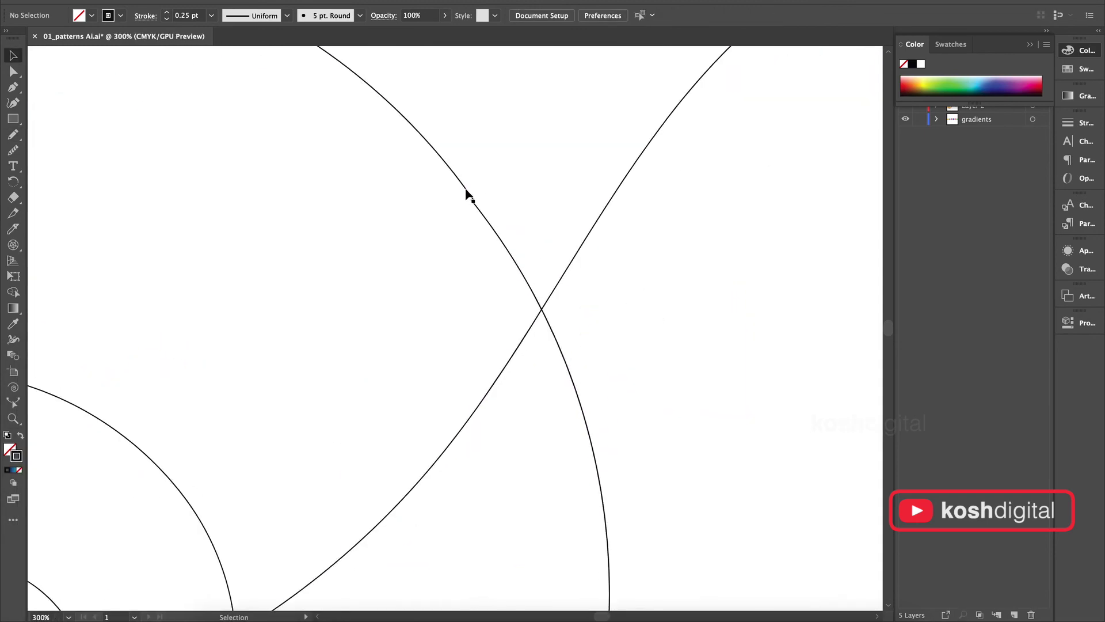
scroll(467, 192, up, 5)
click(477, 262)
drag(477, 261, 468, 259)
click(525, 262)
scroll(525, 263, down, 10)
drag(570, 247, 507, 322)
click(152, 1)
mouse_move(216, 303)
click(314, 304)
click(14, 151)
key(v)
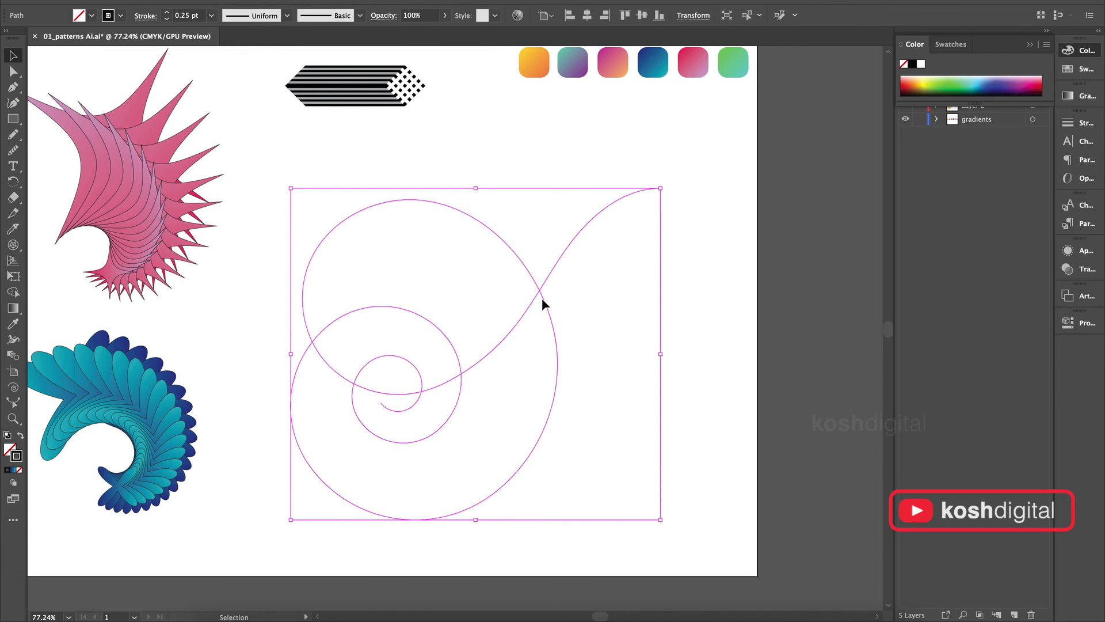
- Replace the striped blend's spine with the joined spiral path
shift+click(381, 75)
click(195, 1)
mouse_move(156, 2)
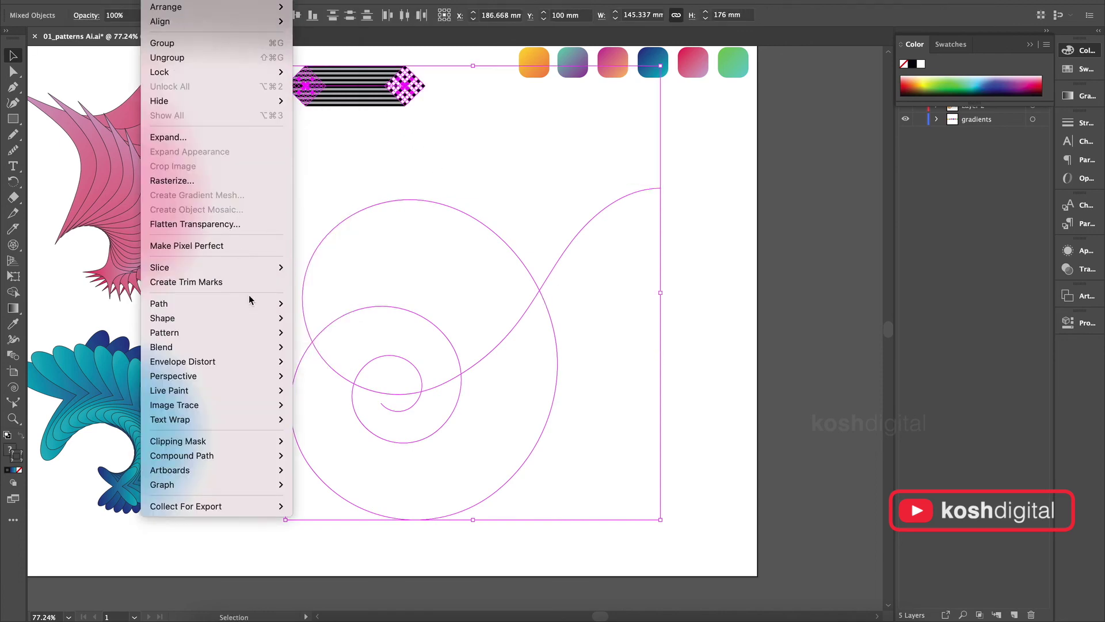
mouse_move(241, 347)
click(359, 426)
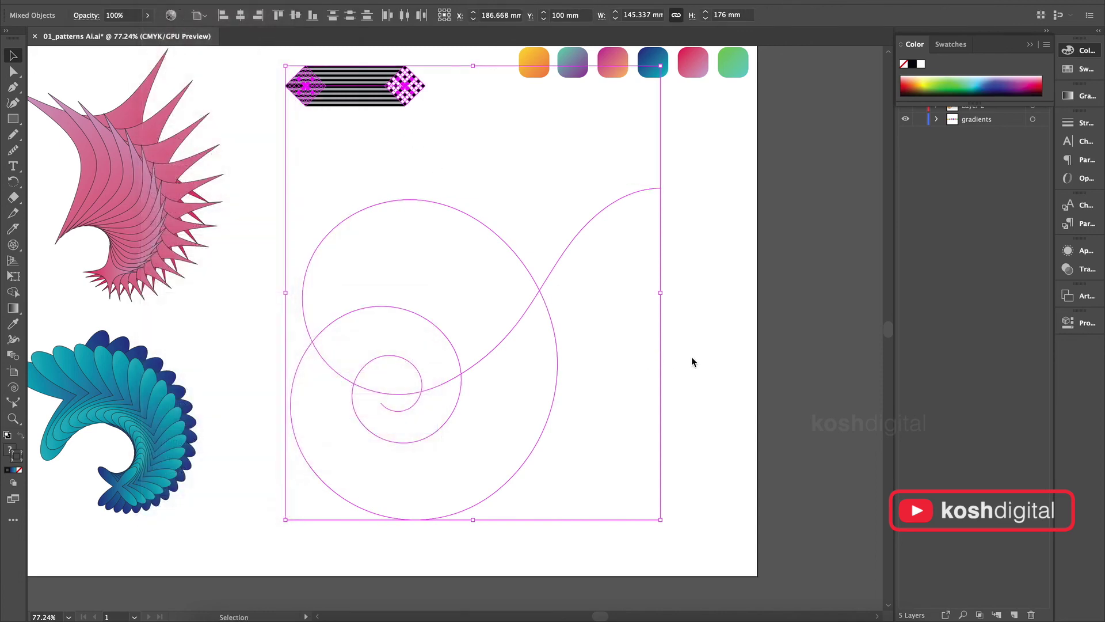
click(717, 307)
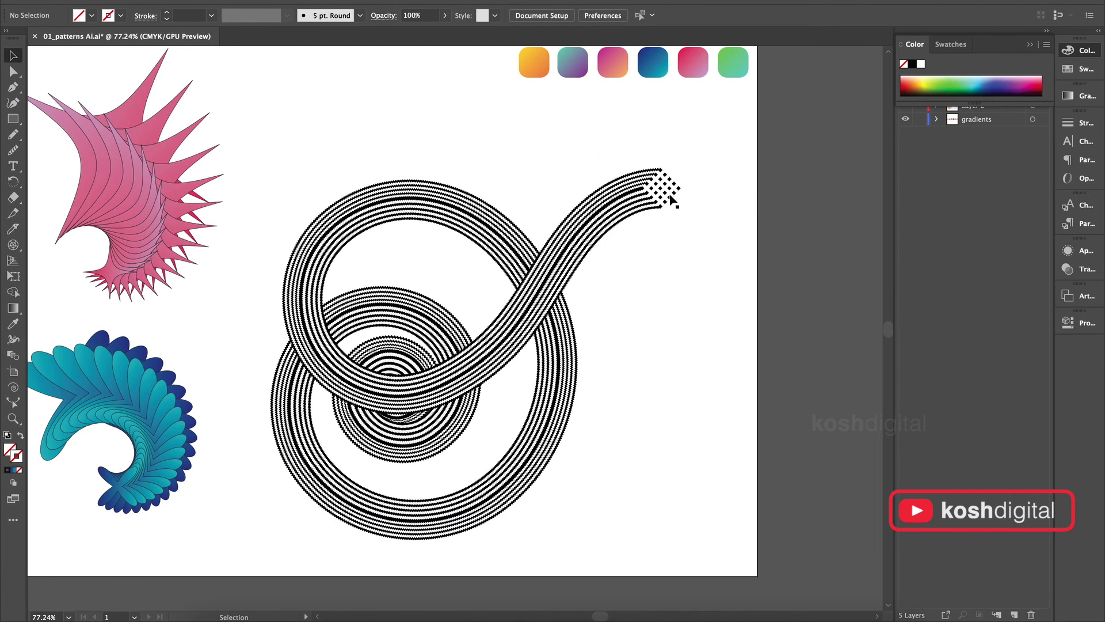
key(z)
key(super+0)
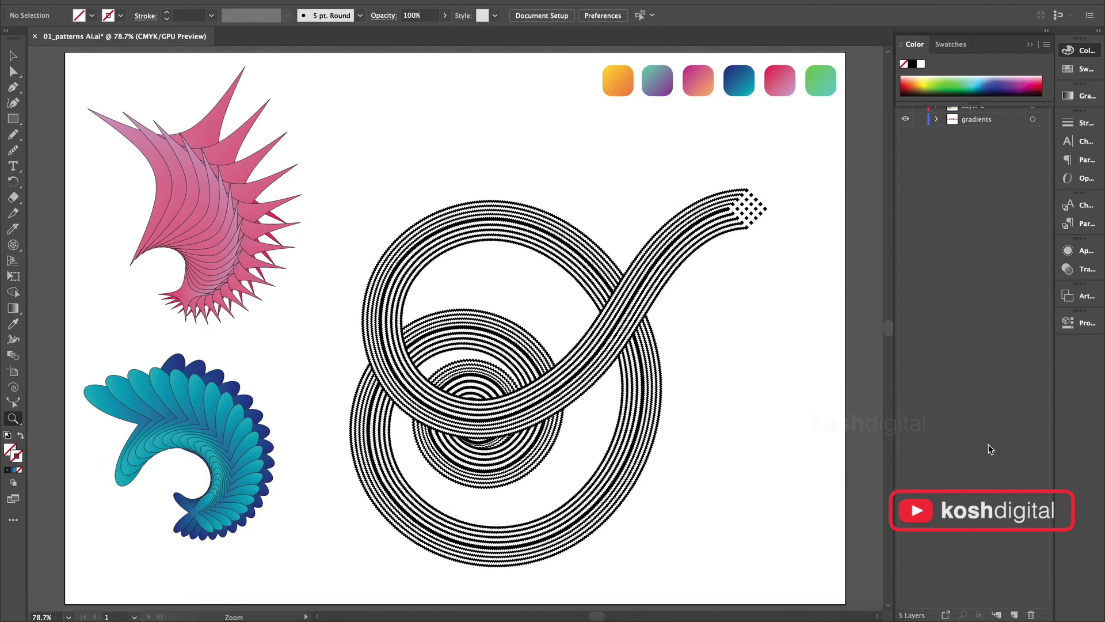
key(a)
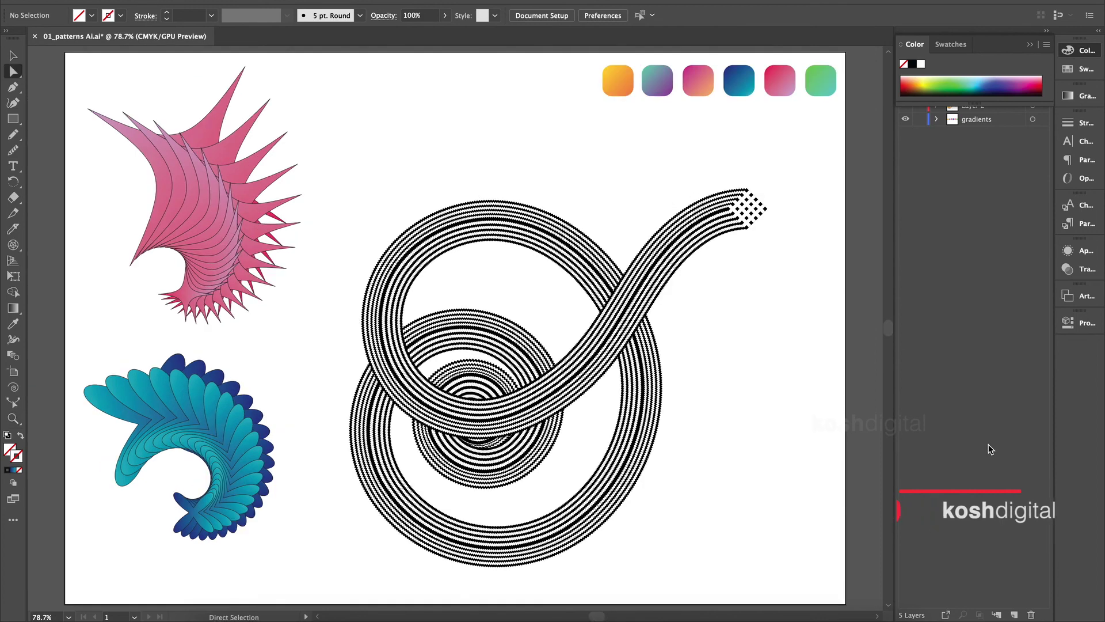